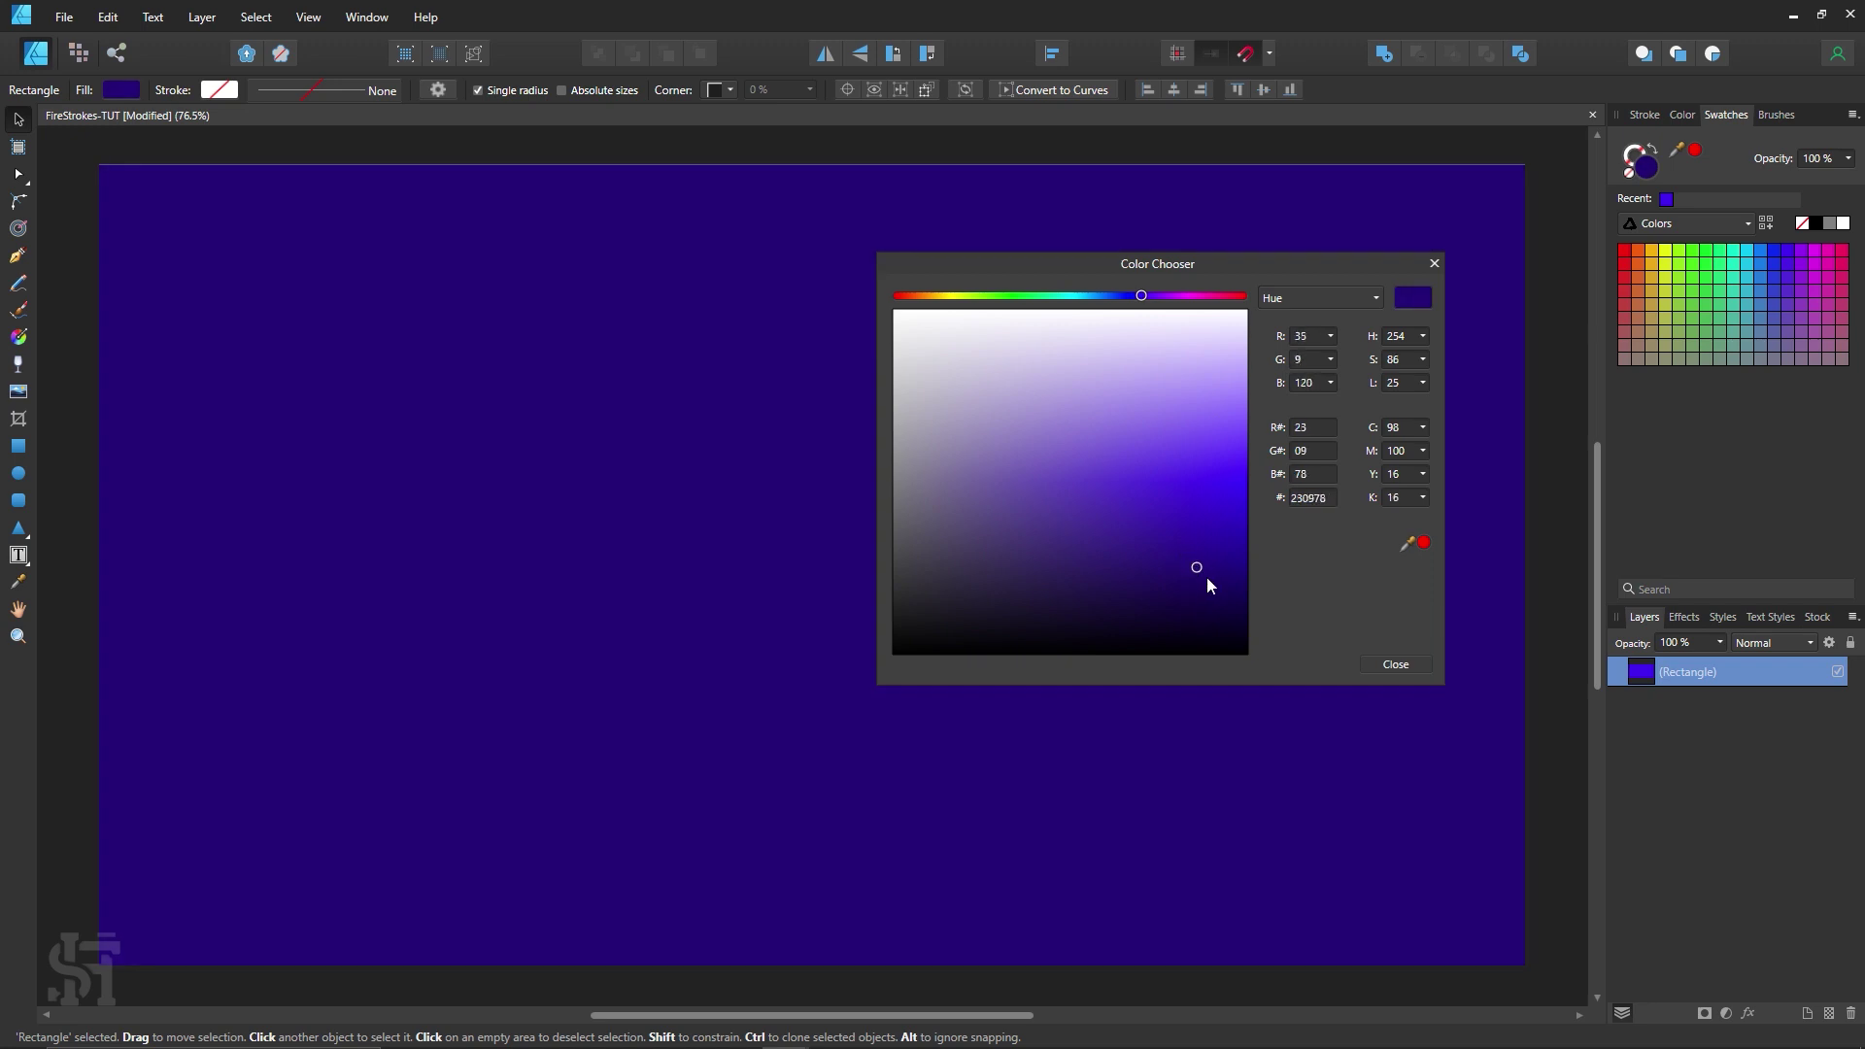
Step: Give the background rectangle a very dark navy fill and deselect it
{"action": "left_click", "coordinate": [1405, 664]}
{"action": "left_click", "coordinate": [863, 140]}
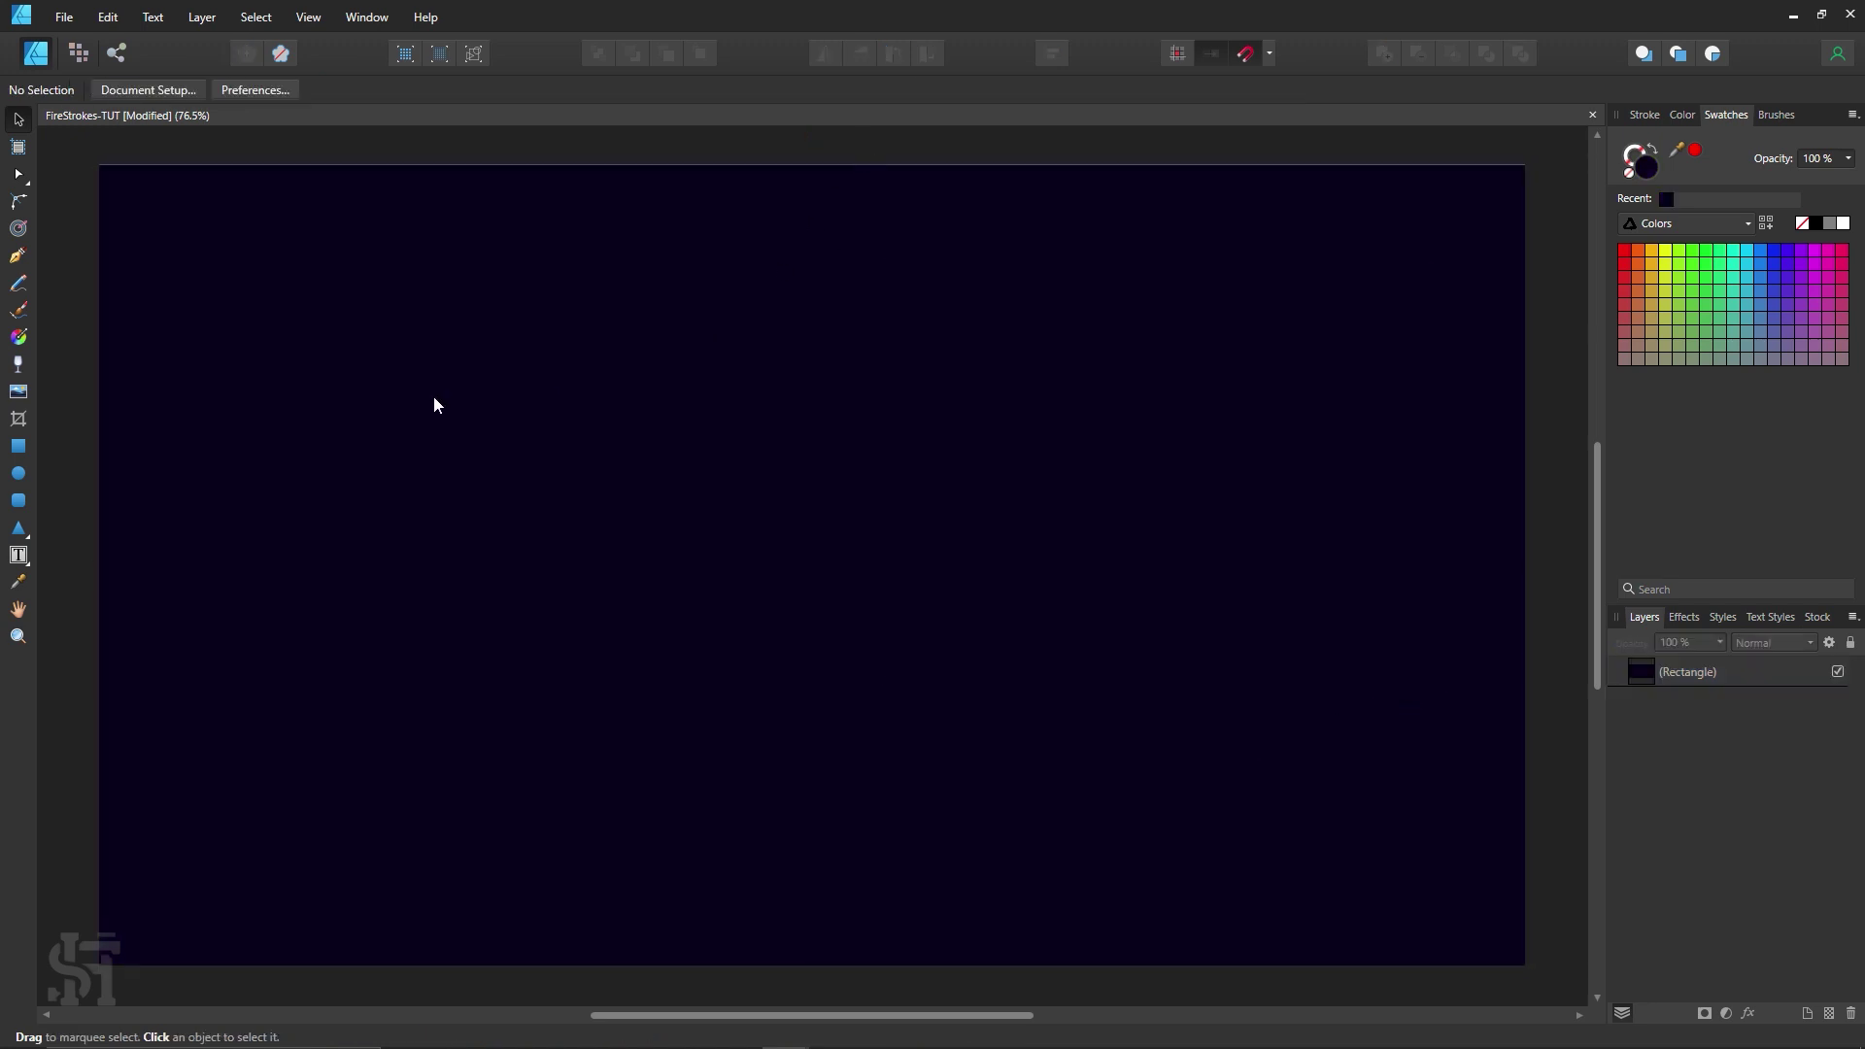
Step: Draw a straight vertical line with the Pen tool down the page's centre, from its upper edge to its lower edge
{"action": "left_click", "coordinate": [22, 257]}
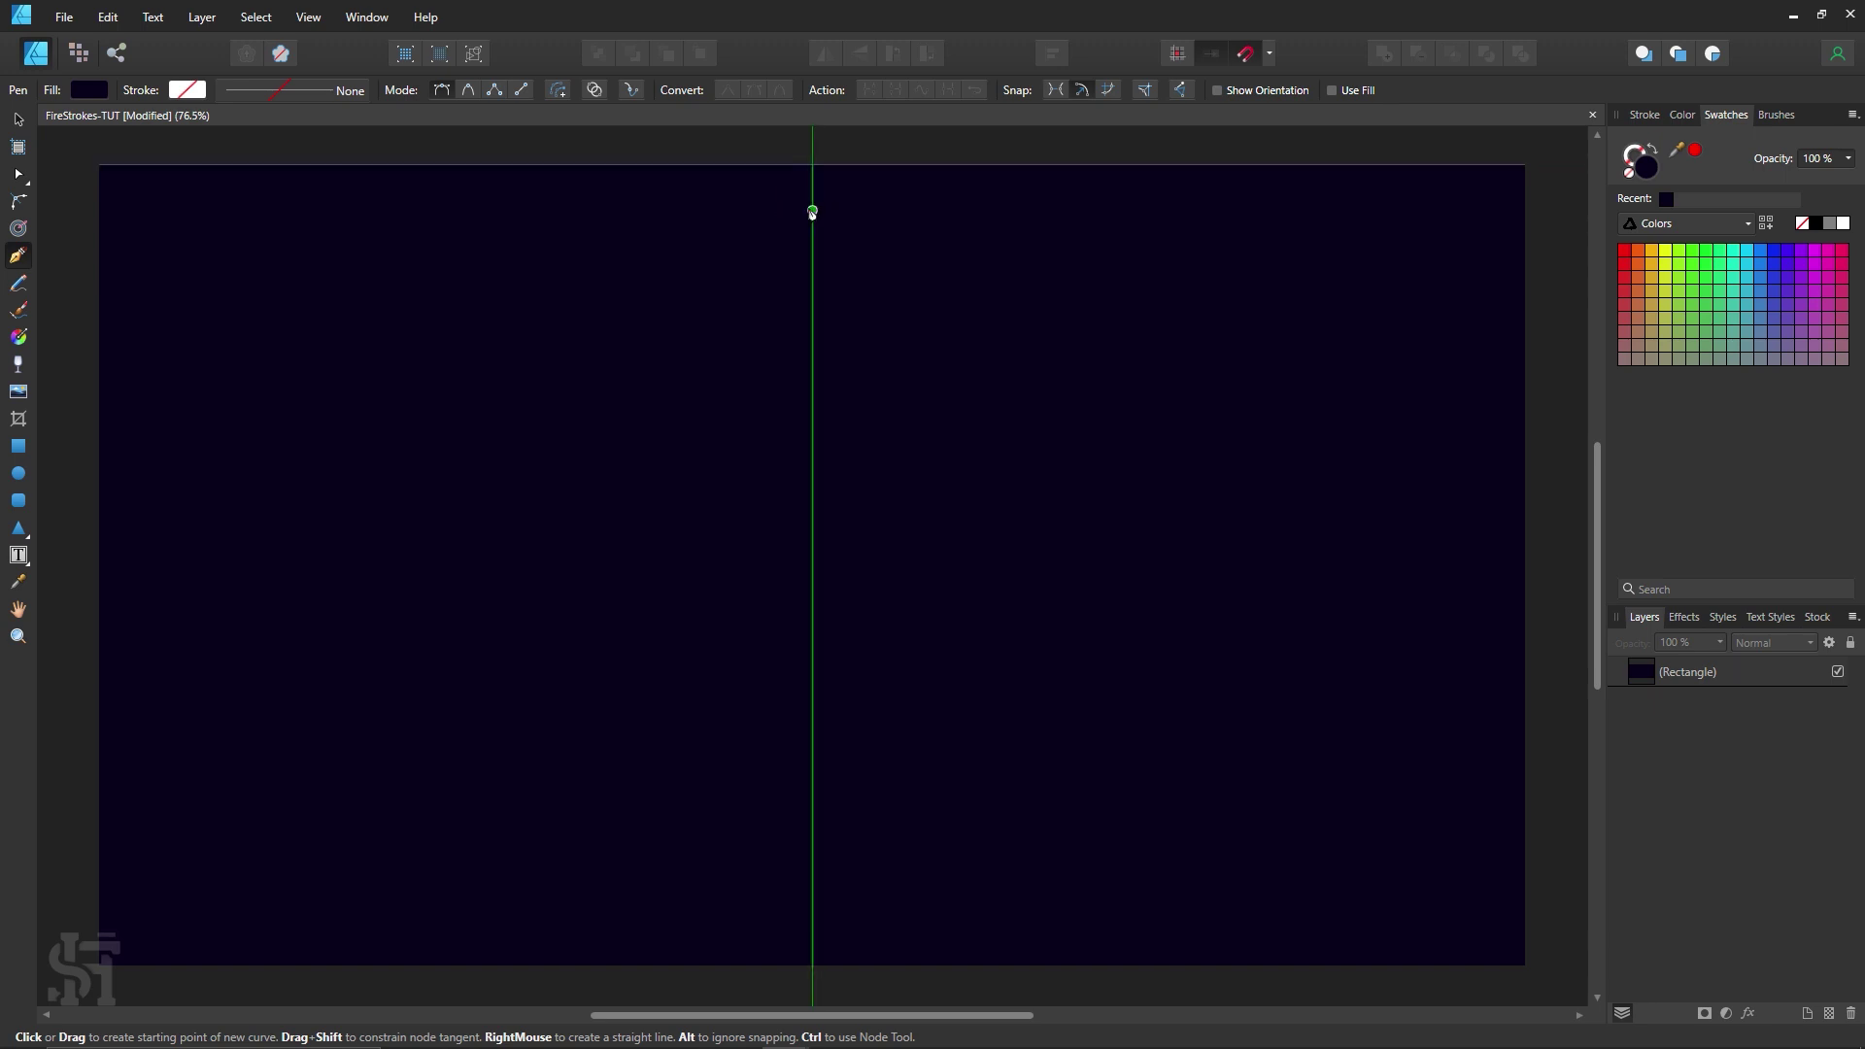
{"action": "left_click", "coordinate": [812, 166]}
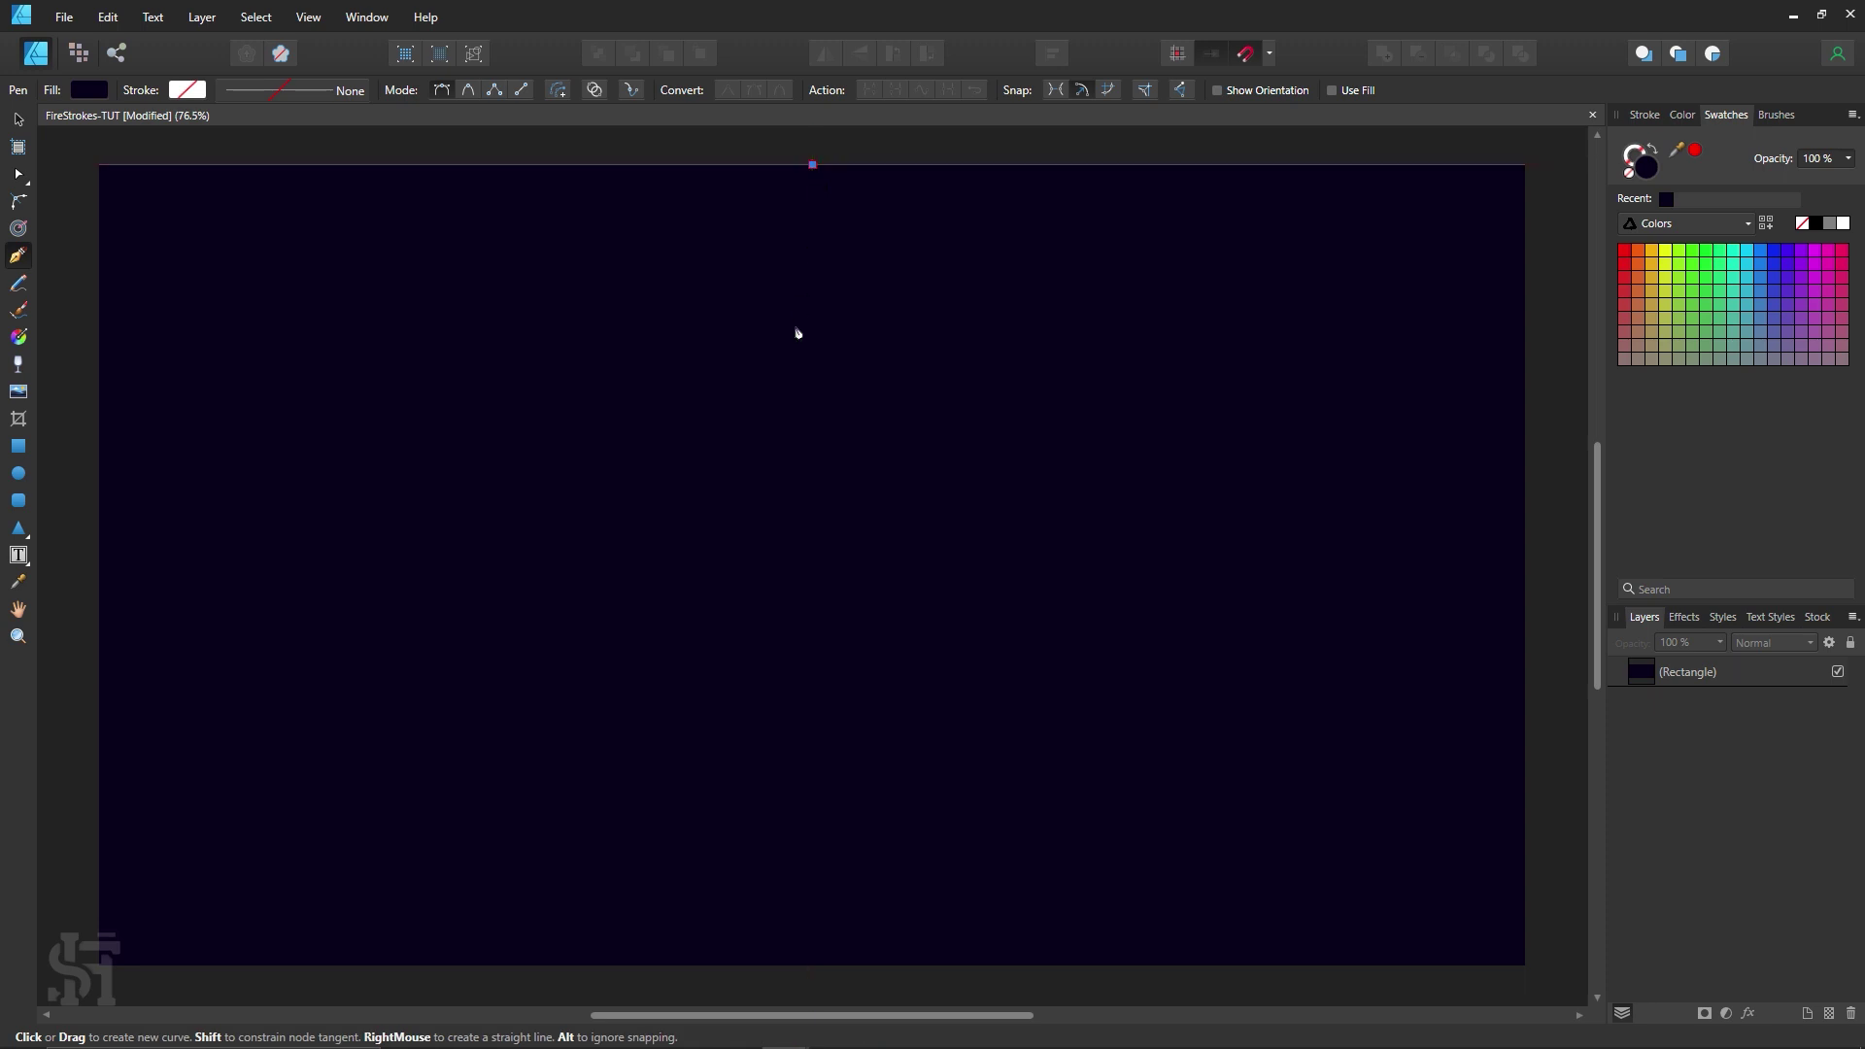
{"action": "left_click", "coordinate": [813, 966]}
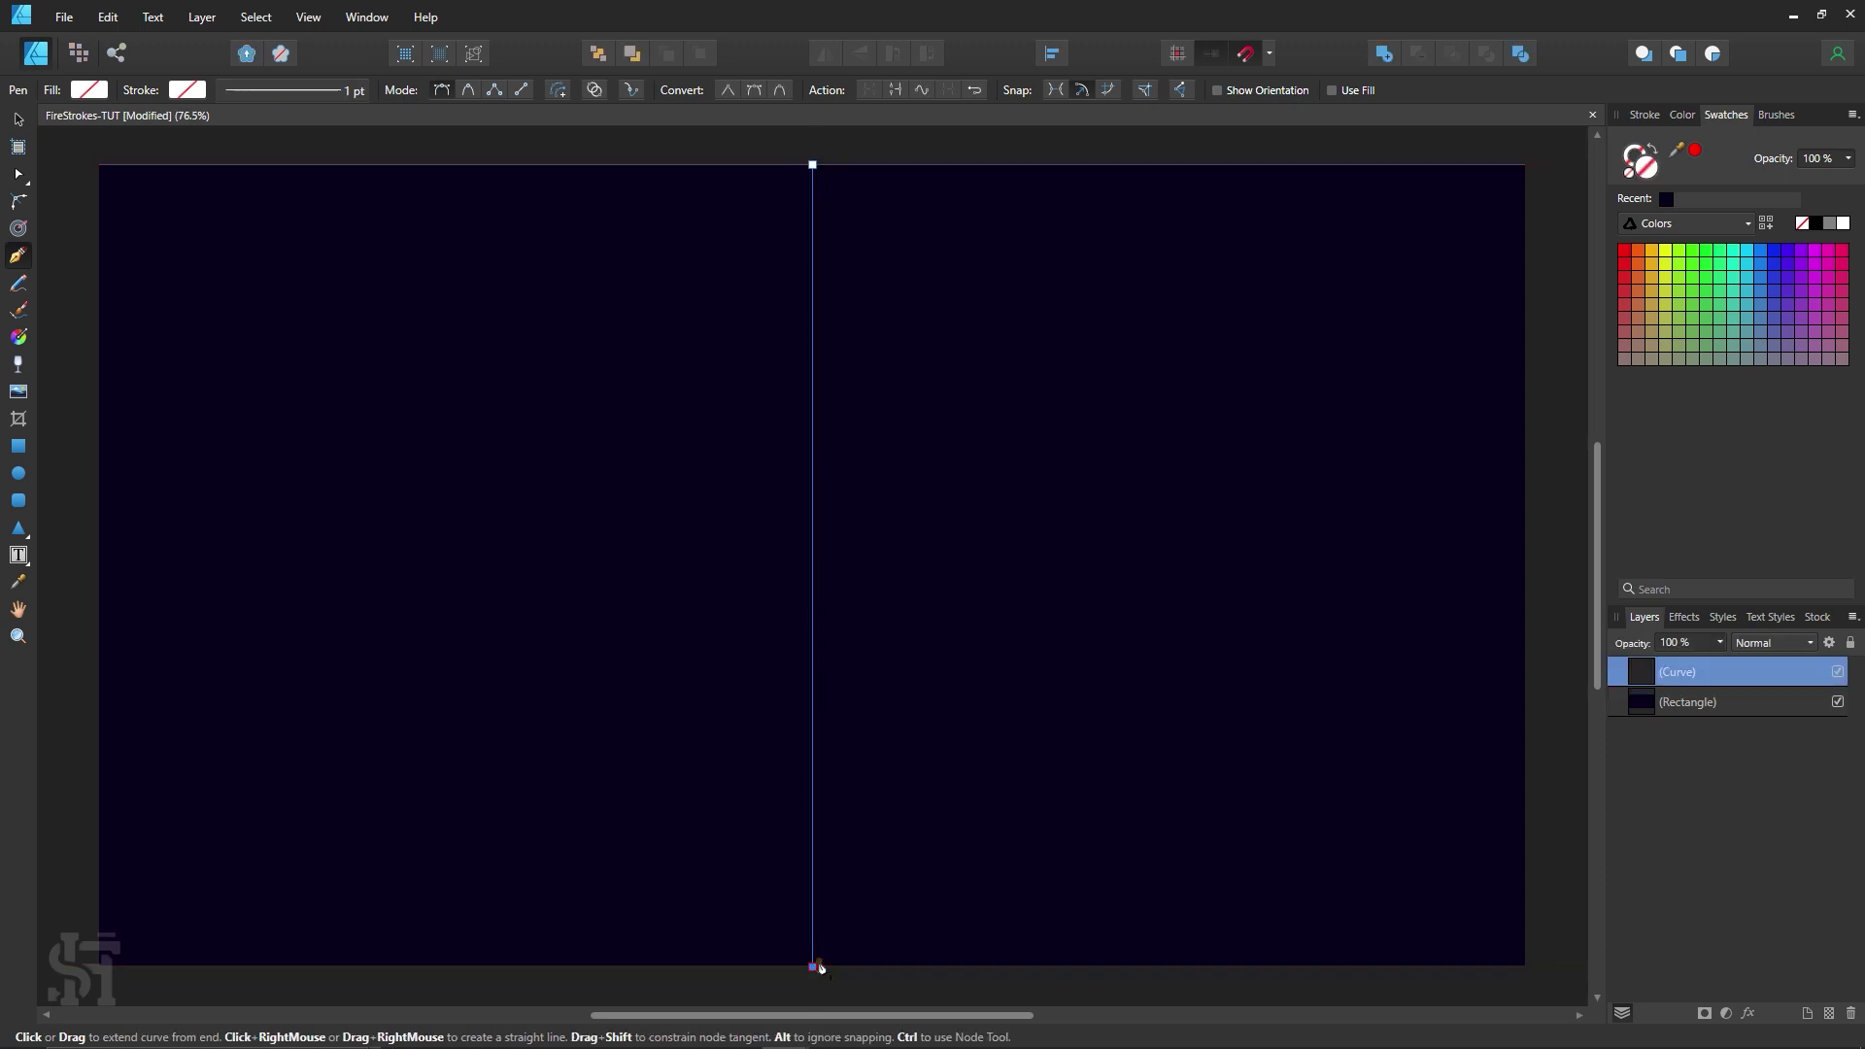
Step: Give the vertical line a golden-yellow stroke 25 pt wide and deselect it
{"action": "left_click", "coordinate": [1636, 157]}
{"action": "left_click", "coordinate": [1651, 249]}
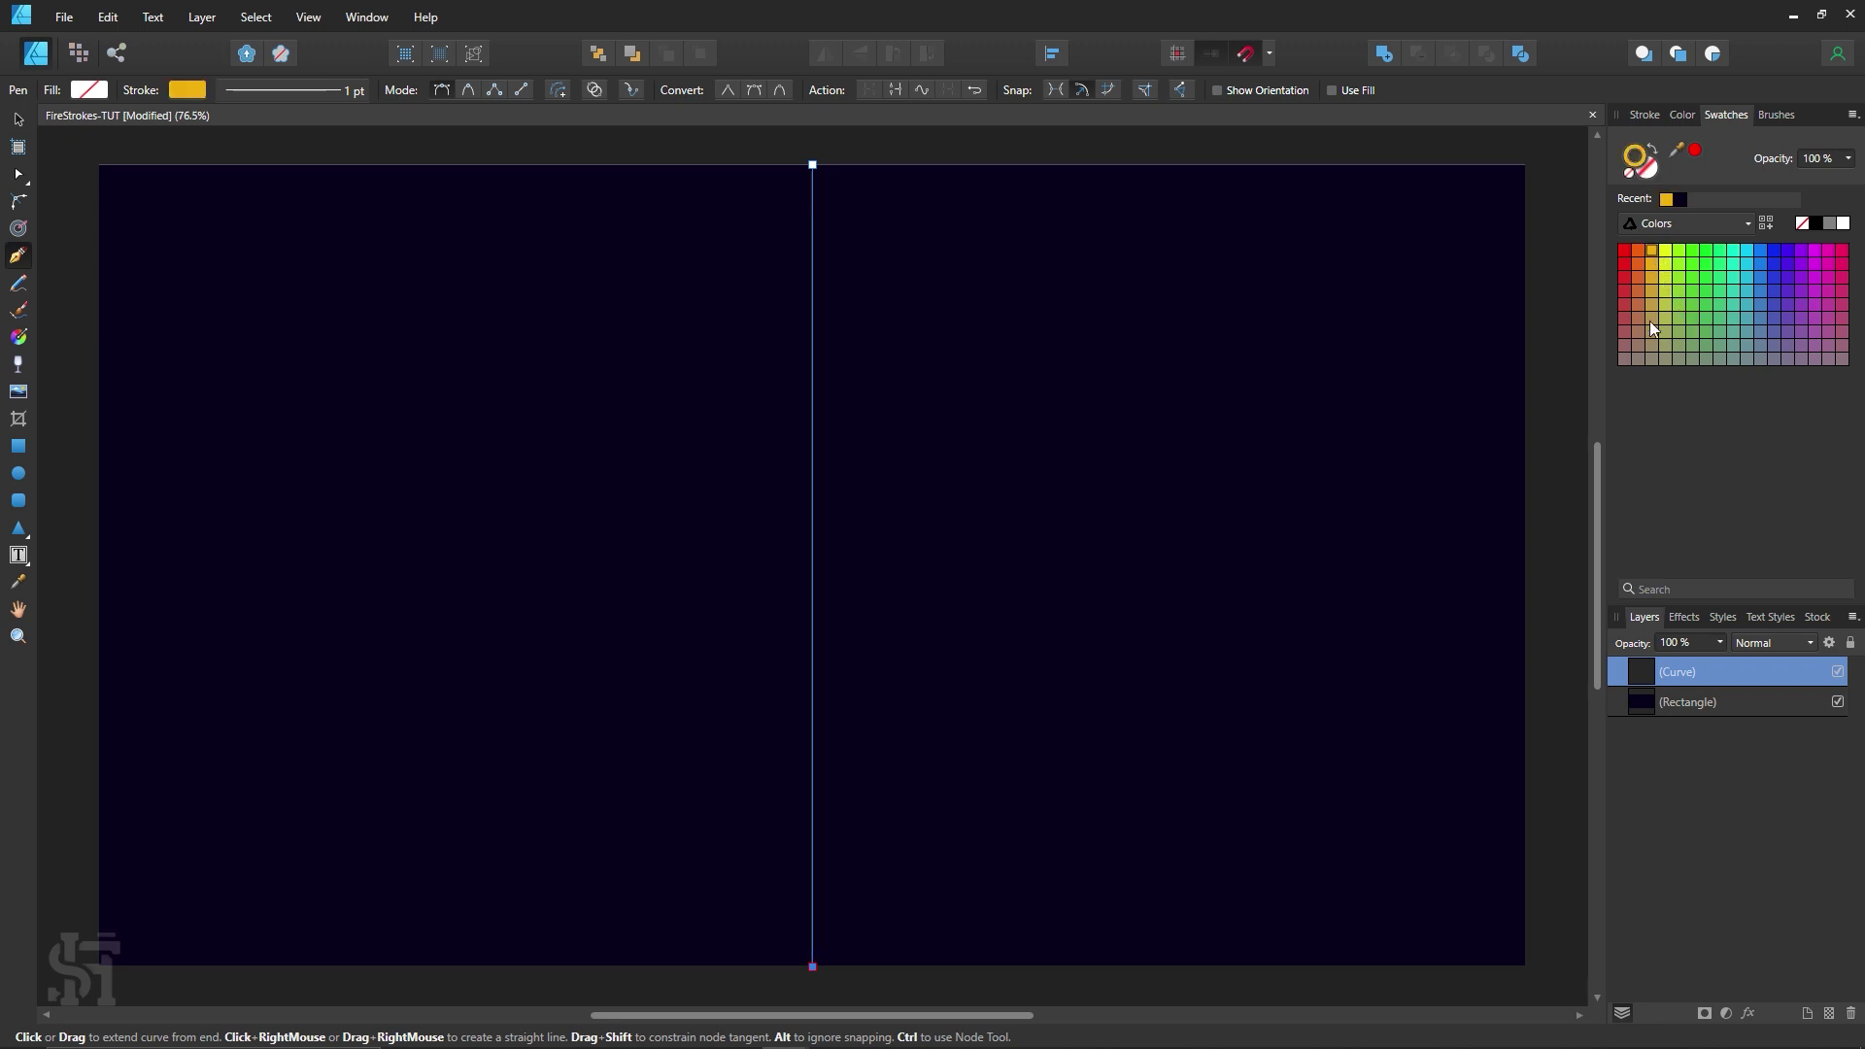
{"action": "left_click", "coordinate": [1648, 115]}
{"action": "left_click_drag", "start_coordinate": [1692, 176], "coordinate": [1737, 175]}
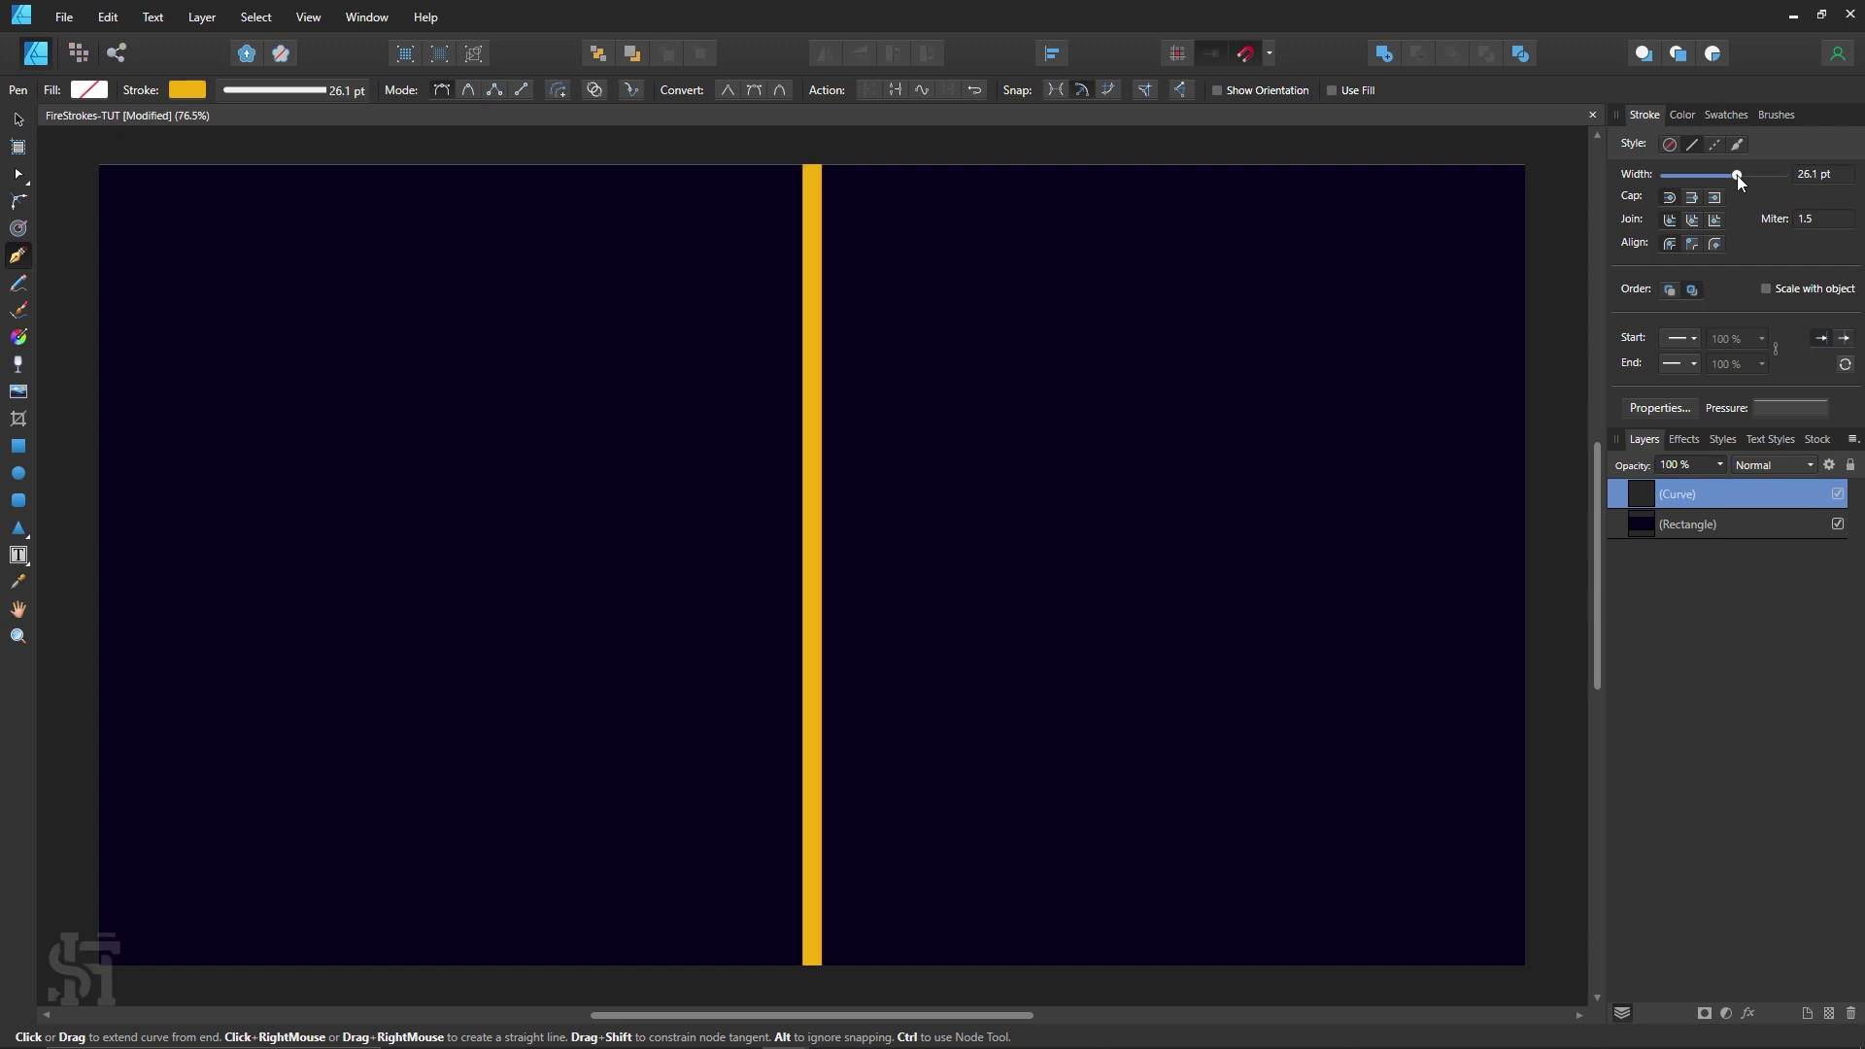
{"action": "left_click", "coordinate": [1830, 175]}
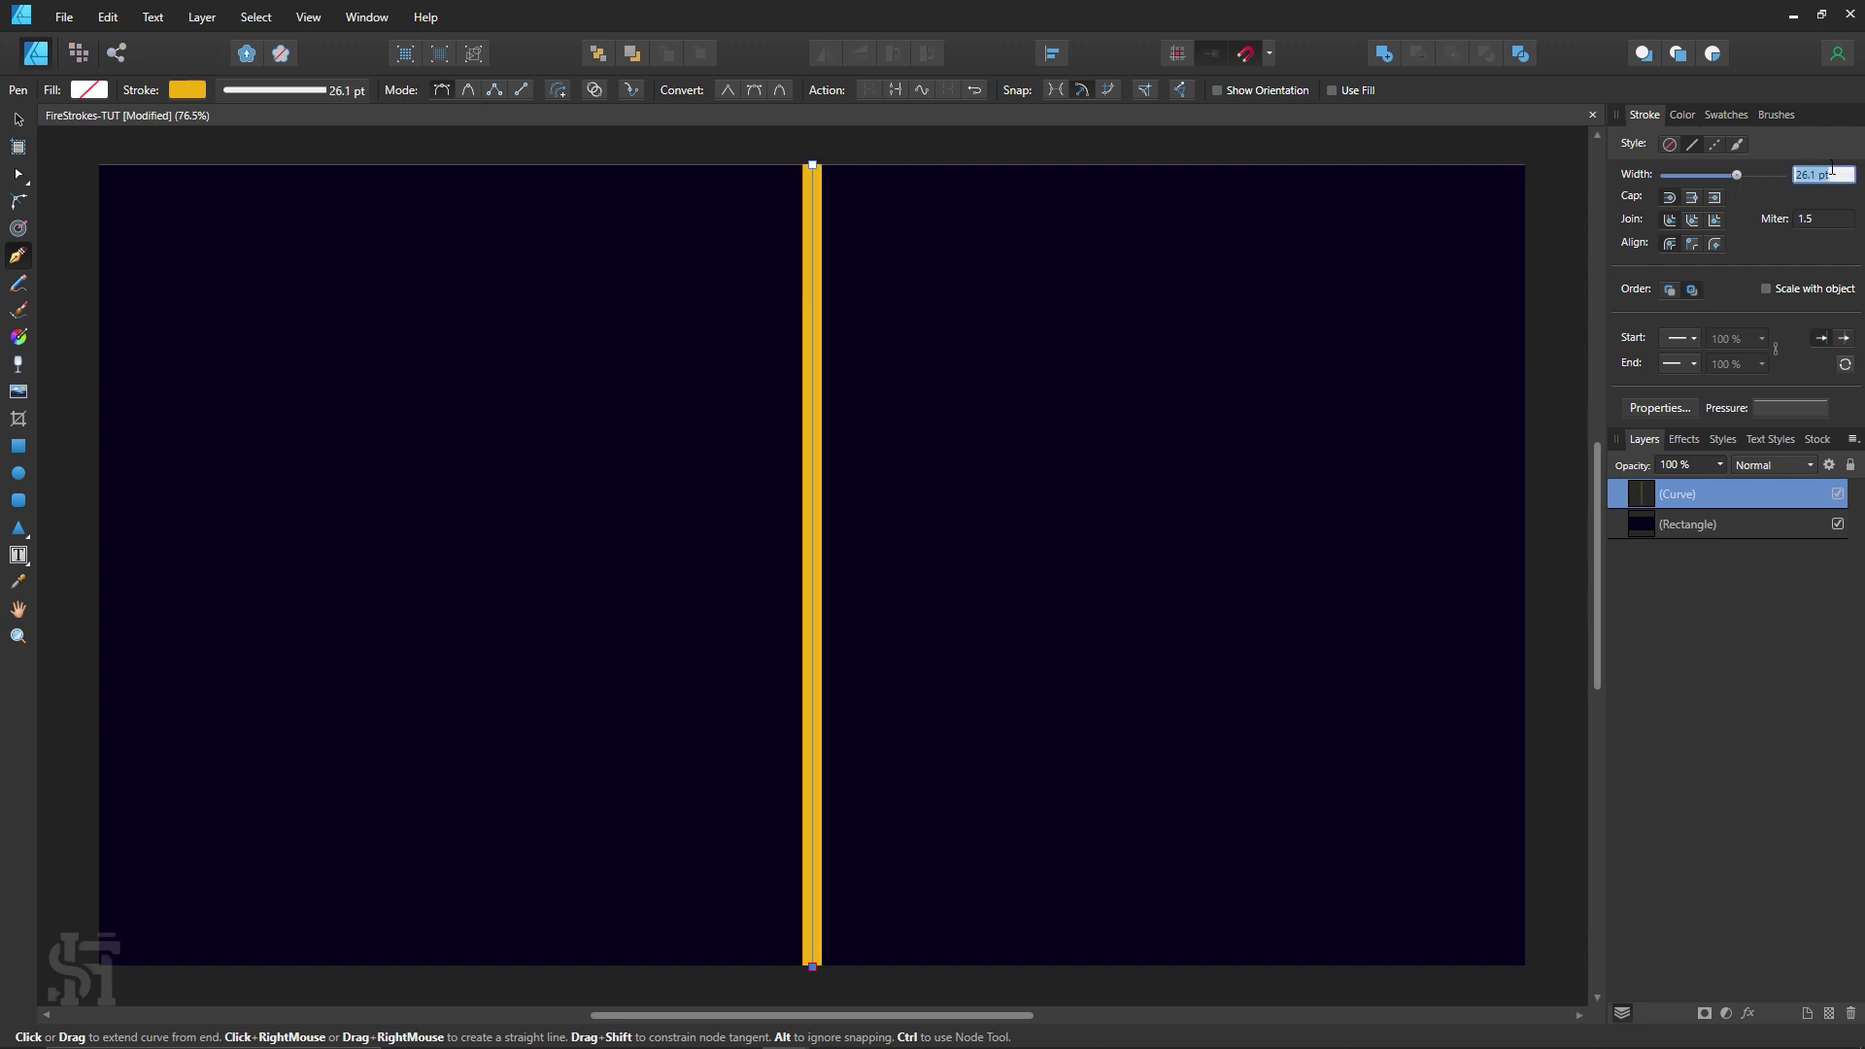
{"action": "type", "text": "25"}
{"action": "key", "text": "Return"}
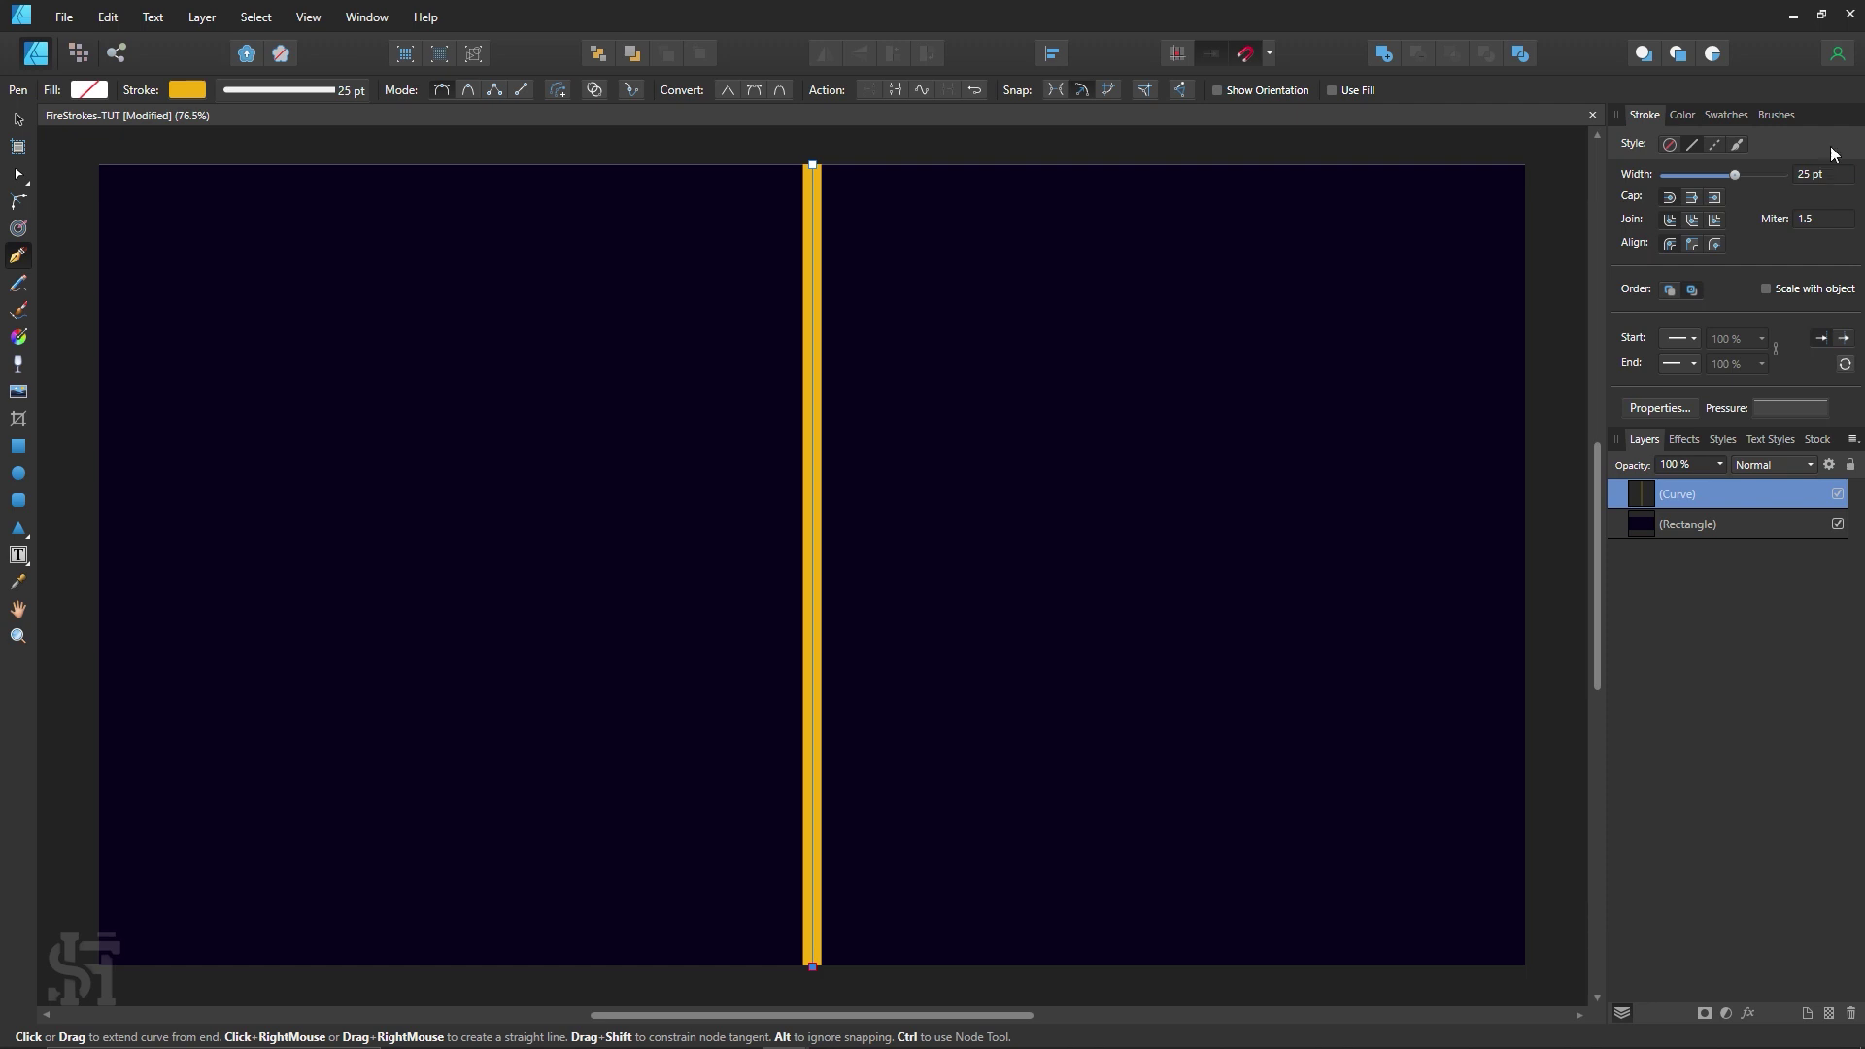
{"action": "left_click", "coordinate": [18, 120]}
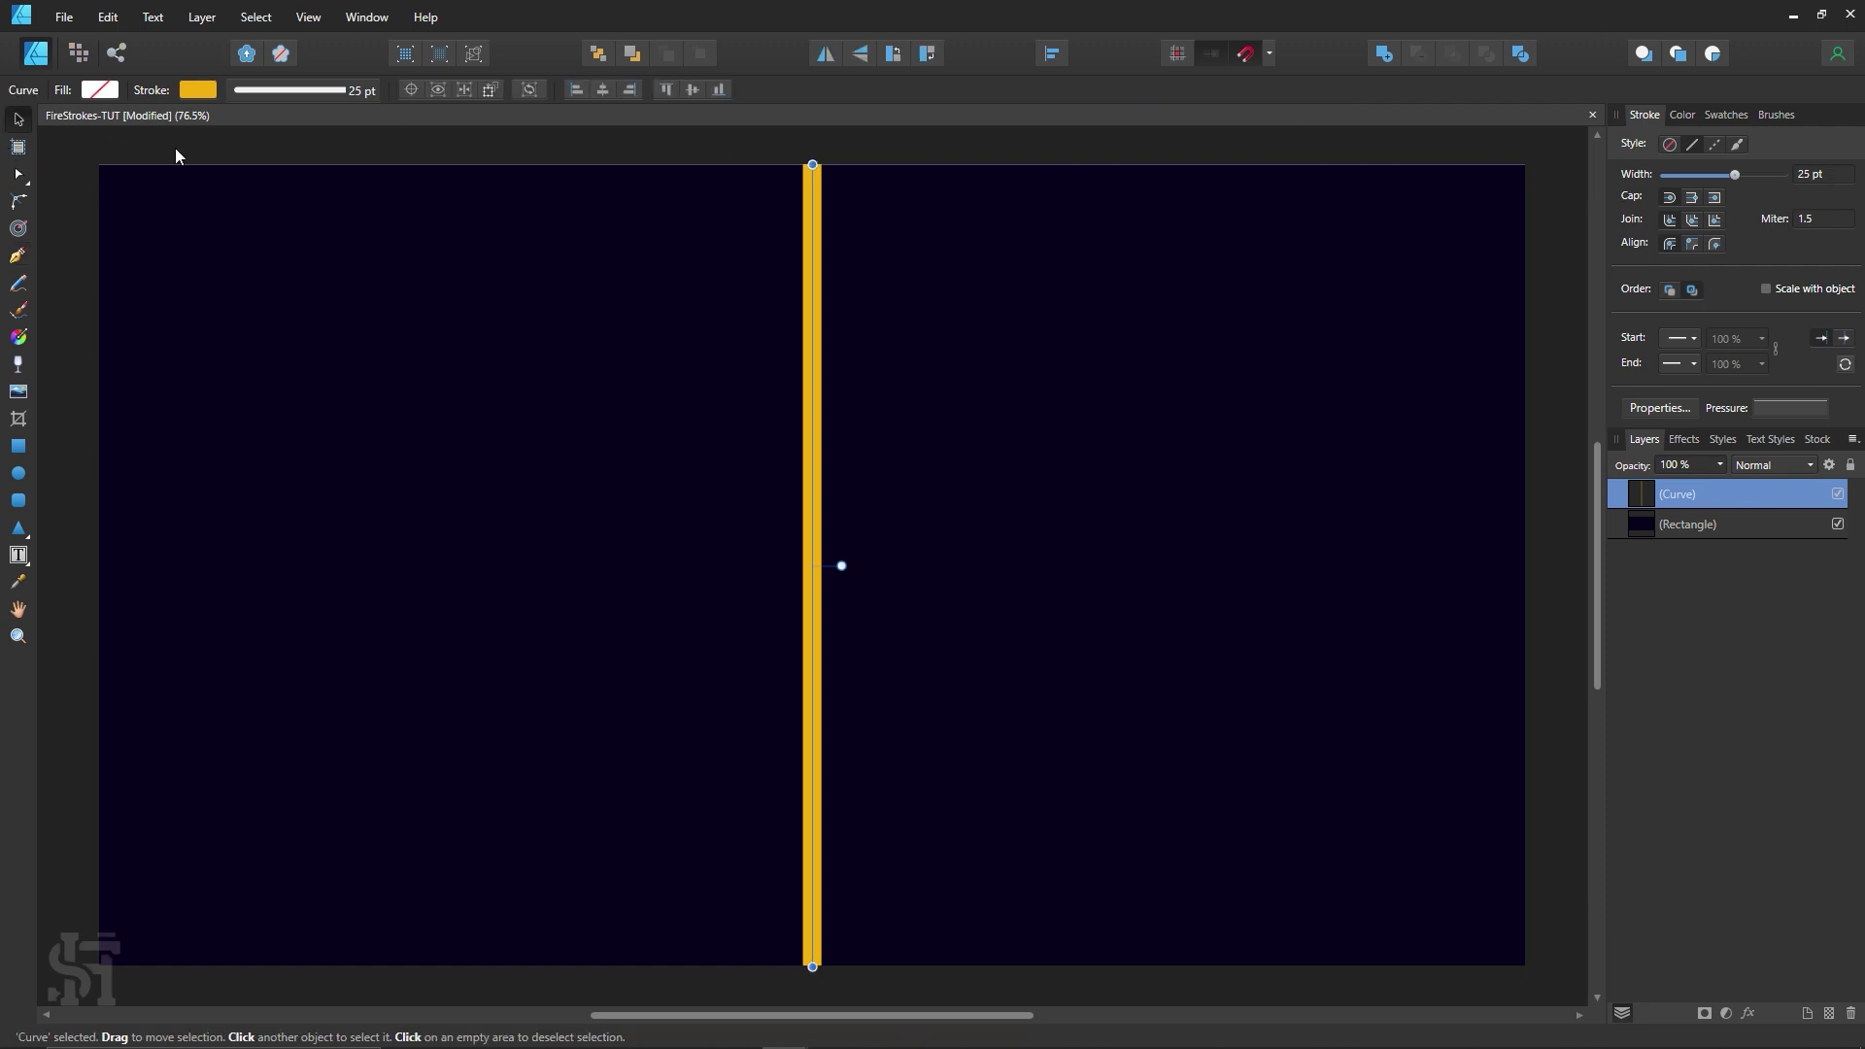
{"action": "left_click", "coordinate": [174, 147]}
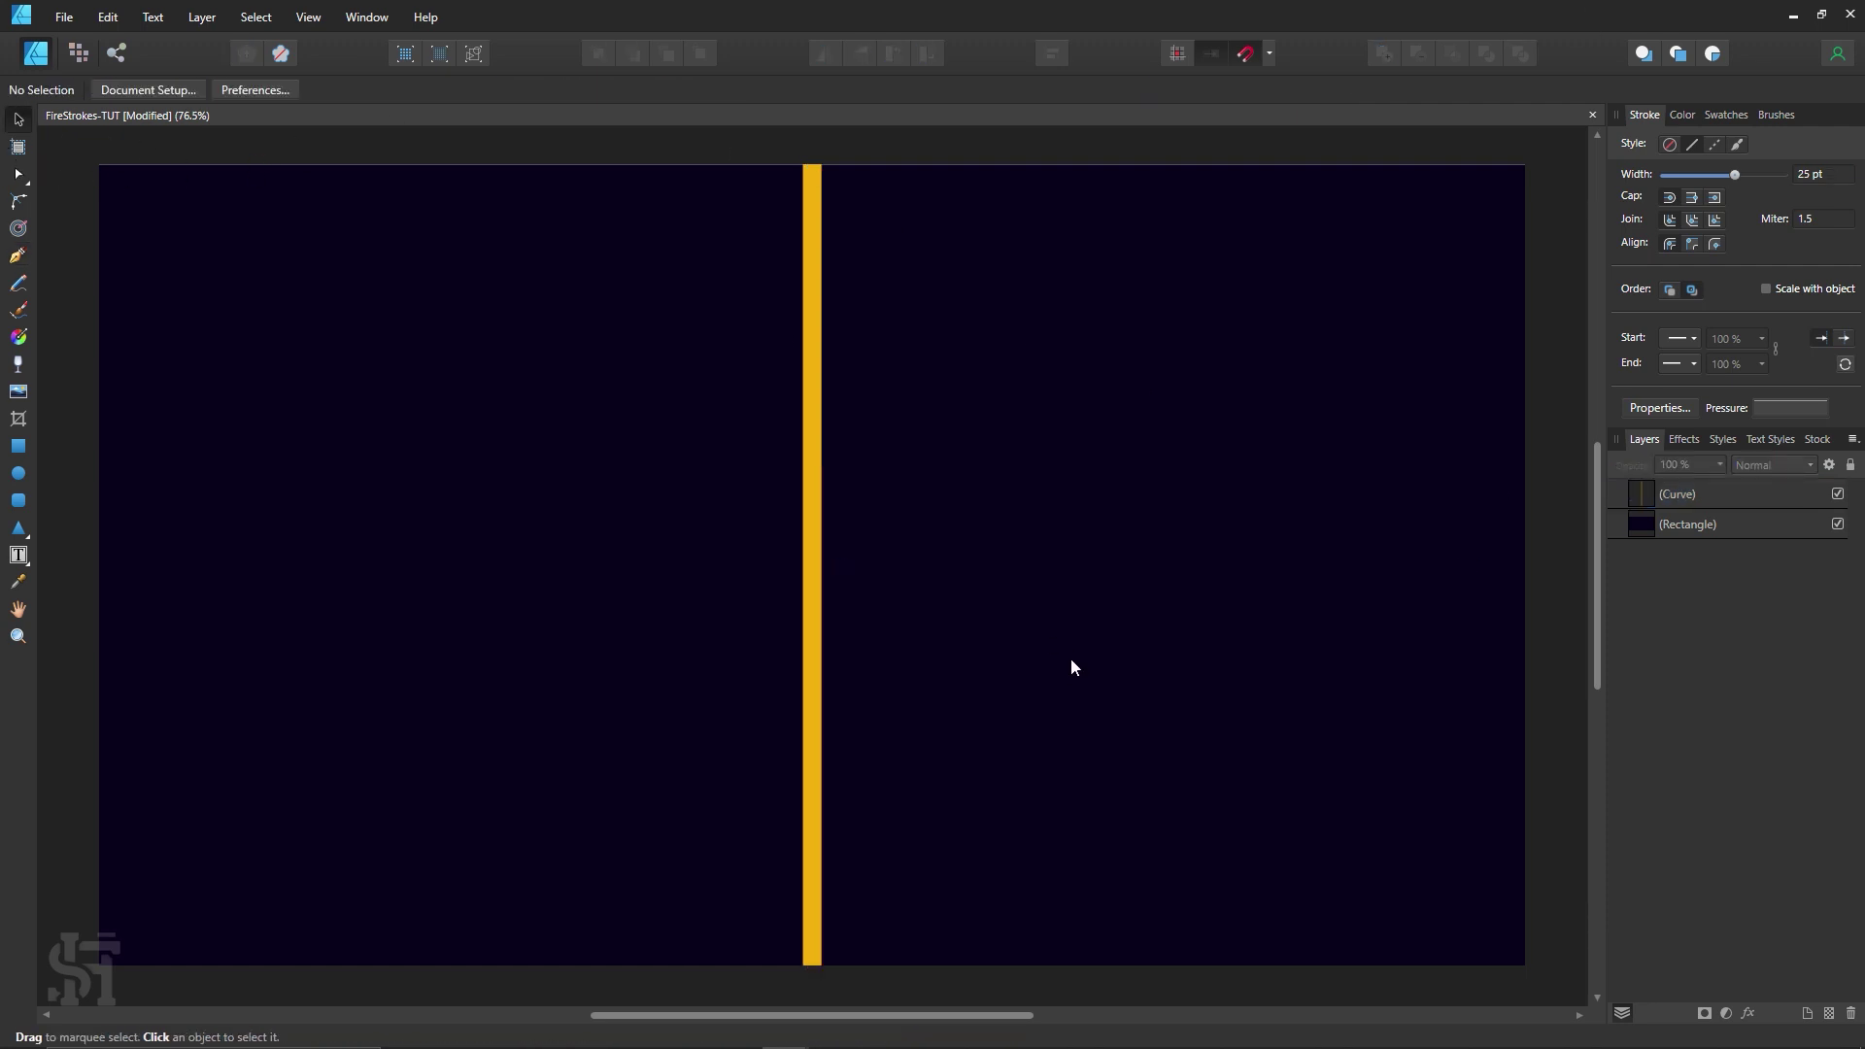
{"action": "left_click", "coordinate": [821, 585]}
{"action": "left_click", "coordinate": [1719, 115]}
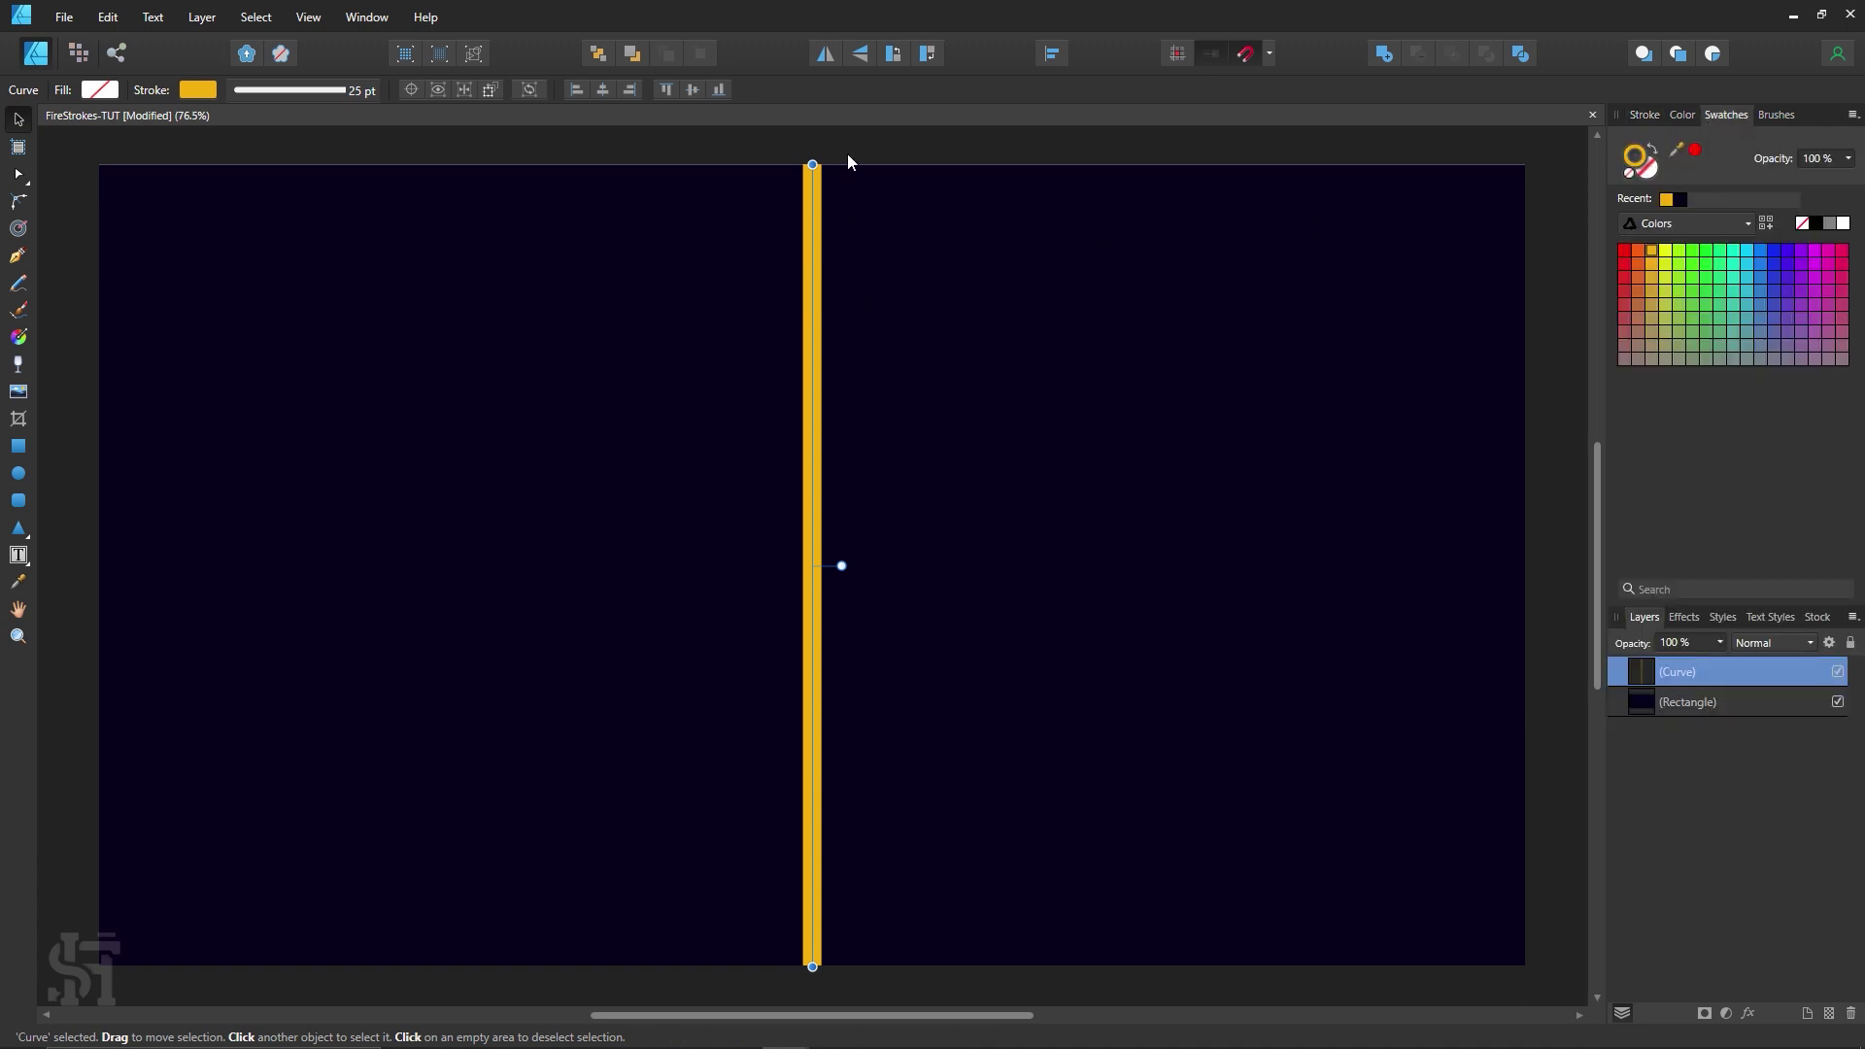
{"action": "left_click", "coordinate": [597, 156]}
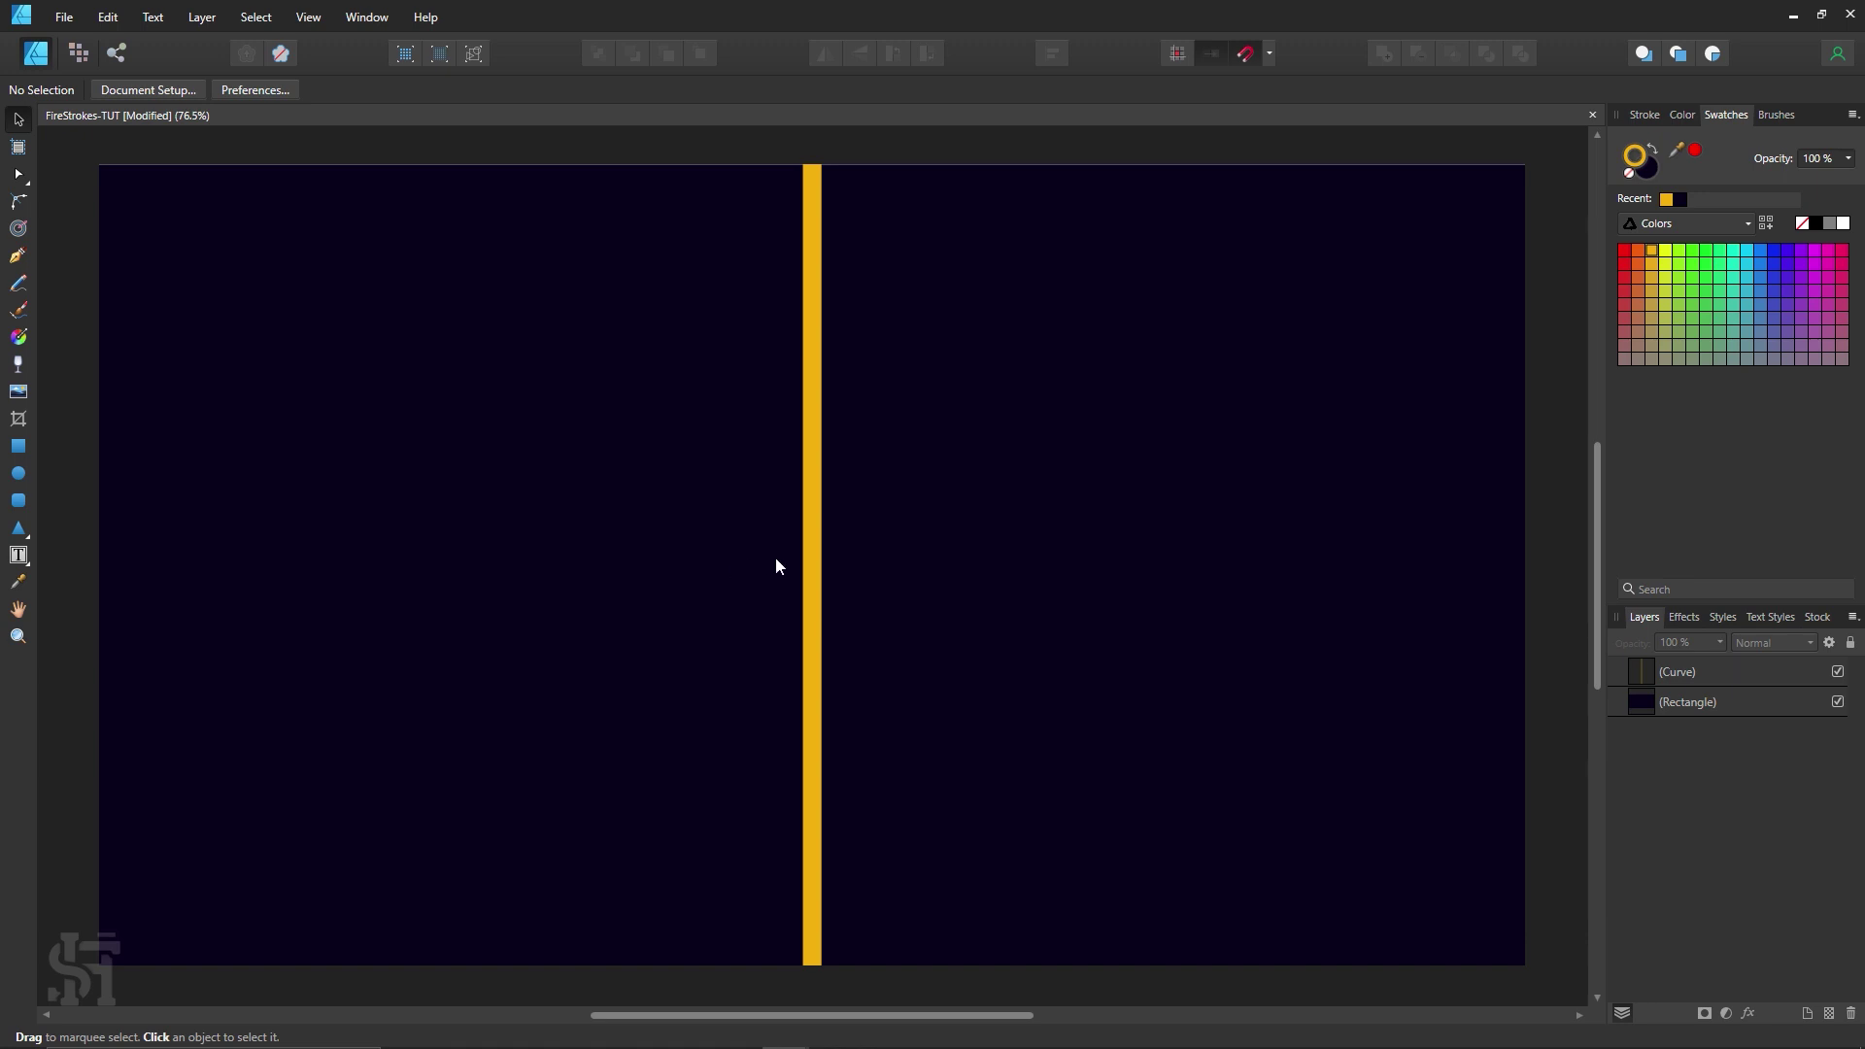
Step: Show the golden line's Appearance settings and place them over the empty canvas area beside the line
{"action": "left_click", "coordinate": [810, 567]}
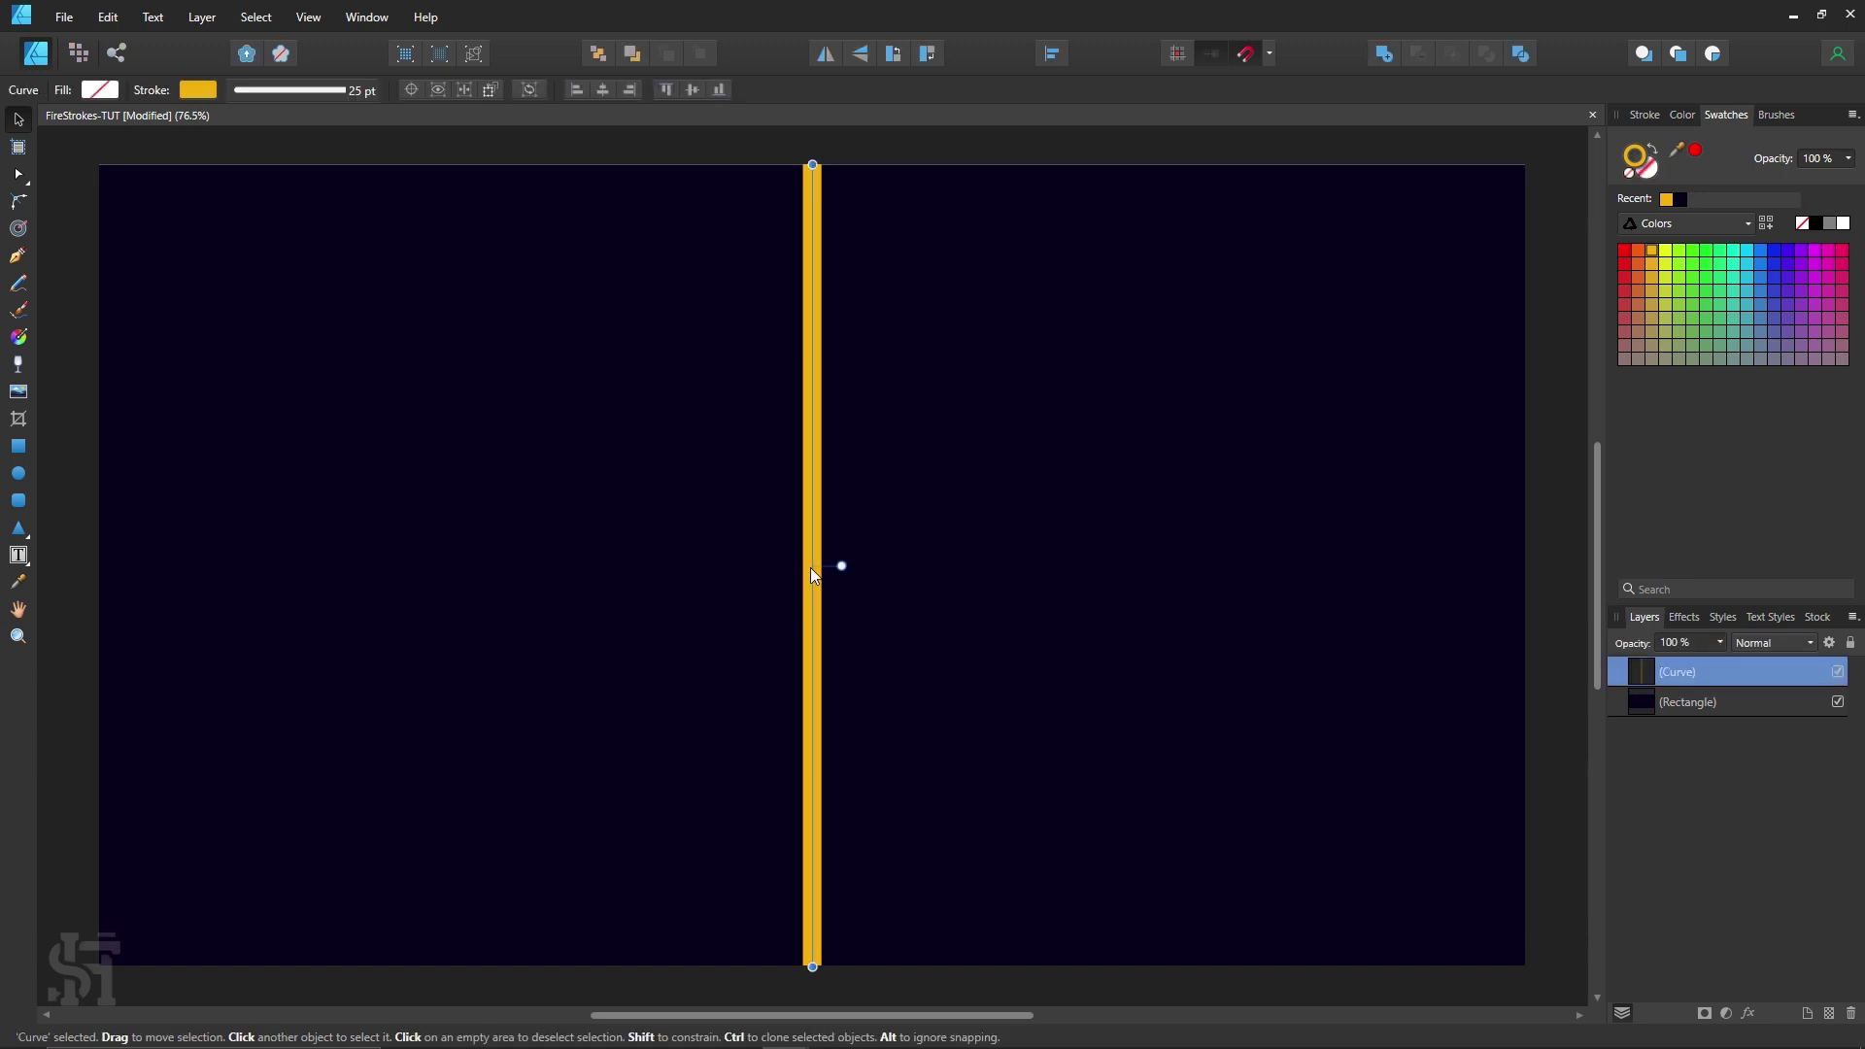
{"action": "left_click", "coordinate": [380, 10]}
{"action": "mouse_move", "coordinate": [308, 16]}
{"action": "mouse_move", "coordinate": [386, 336]}
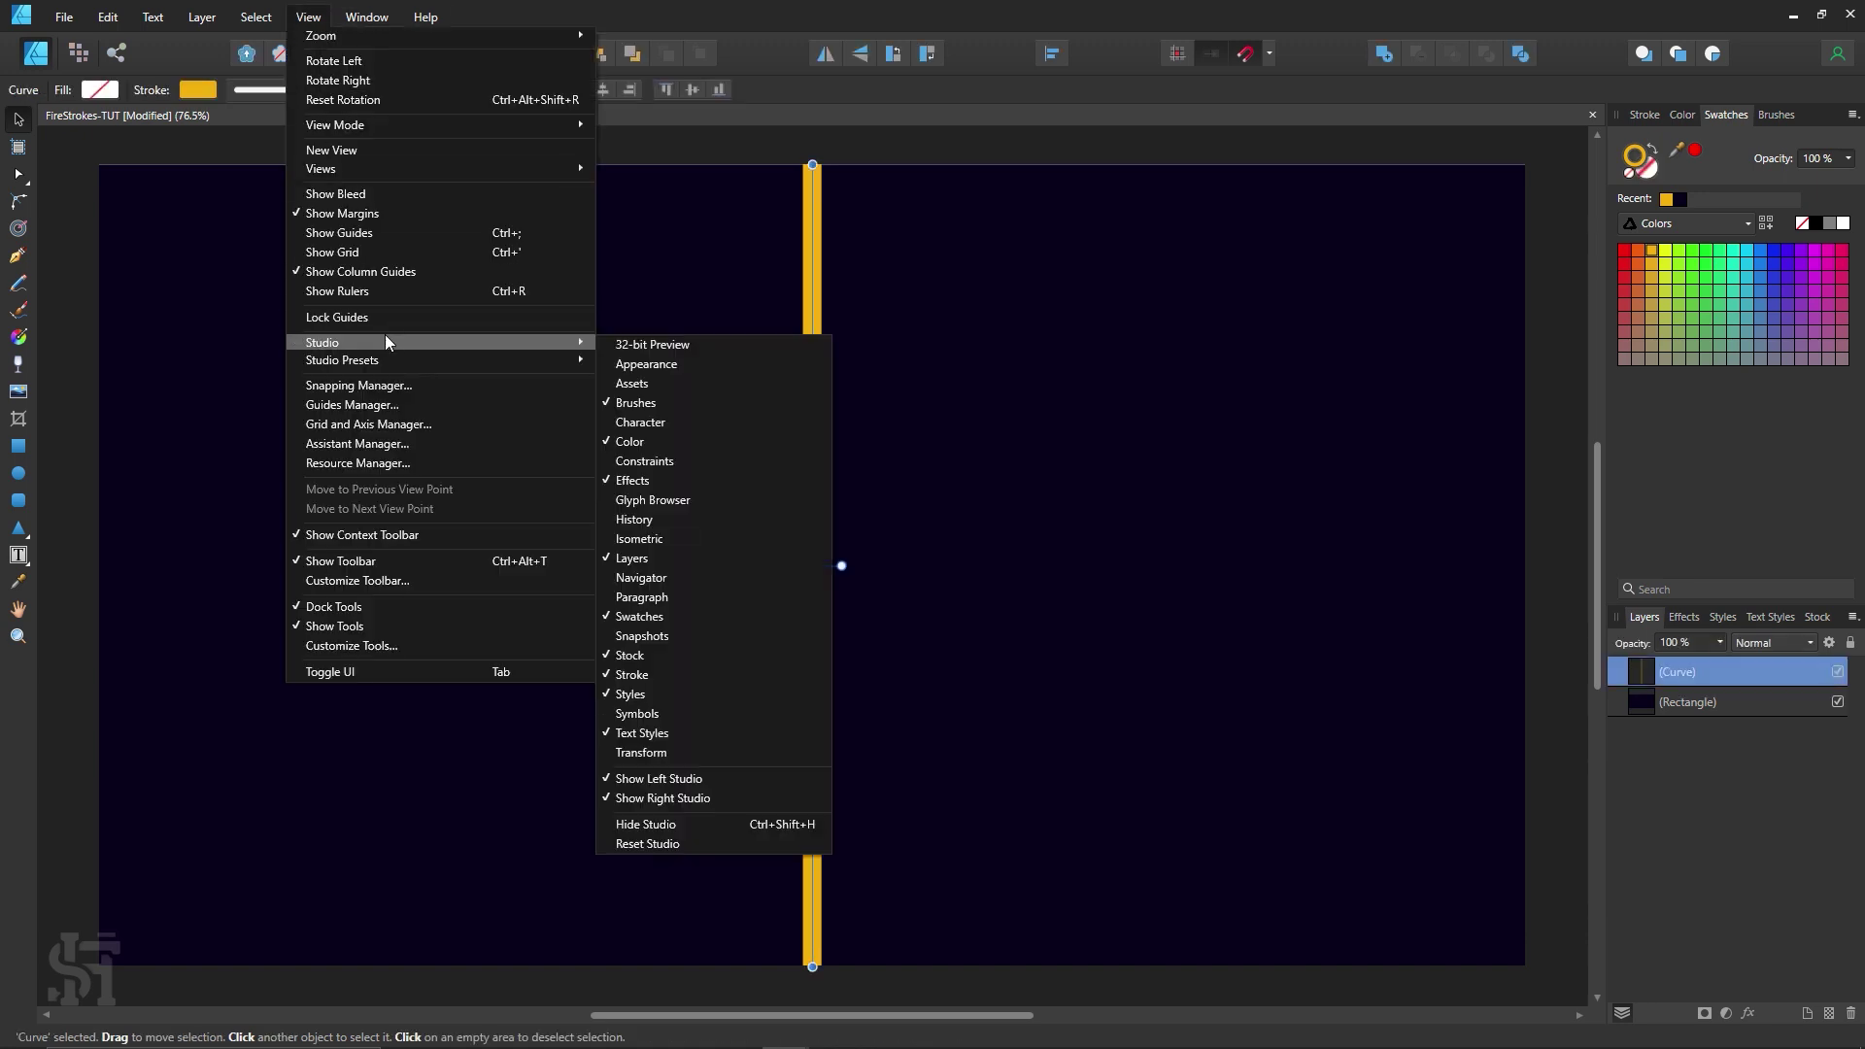
{"action": "left_click", "coordinate": [705, 364]}
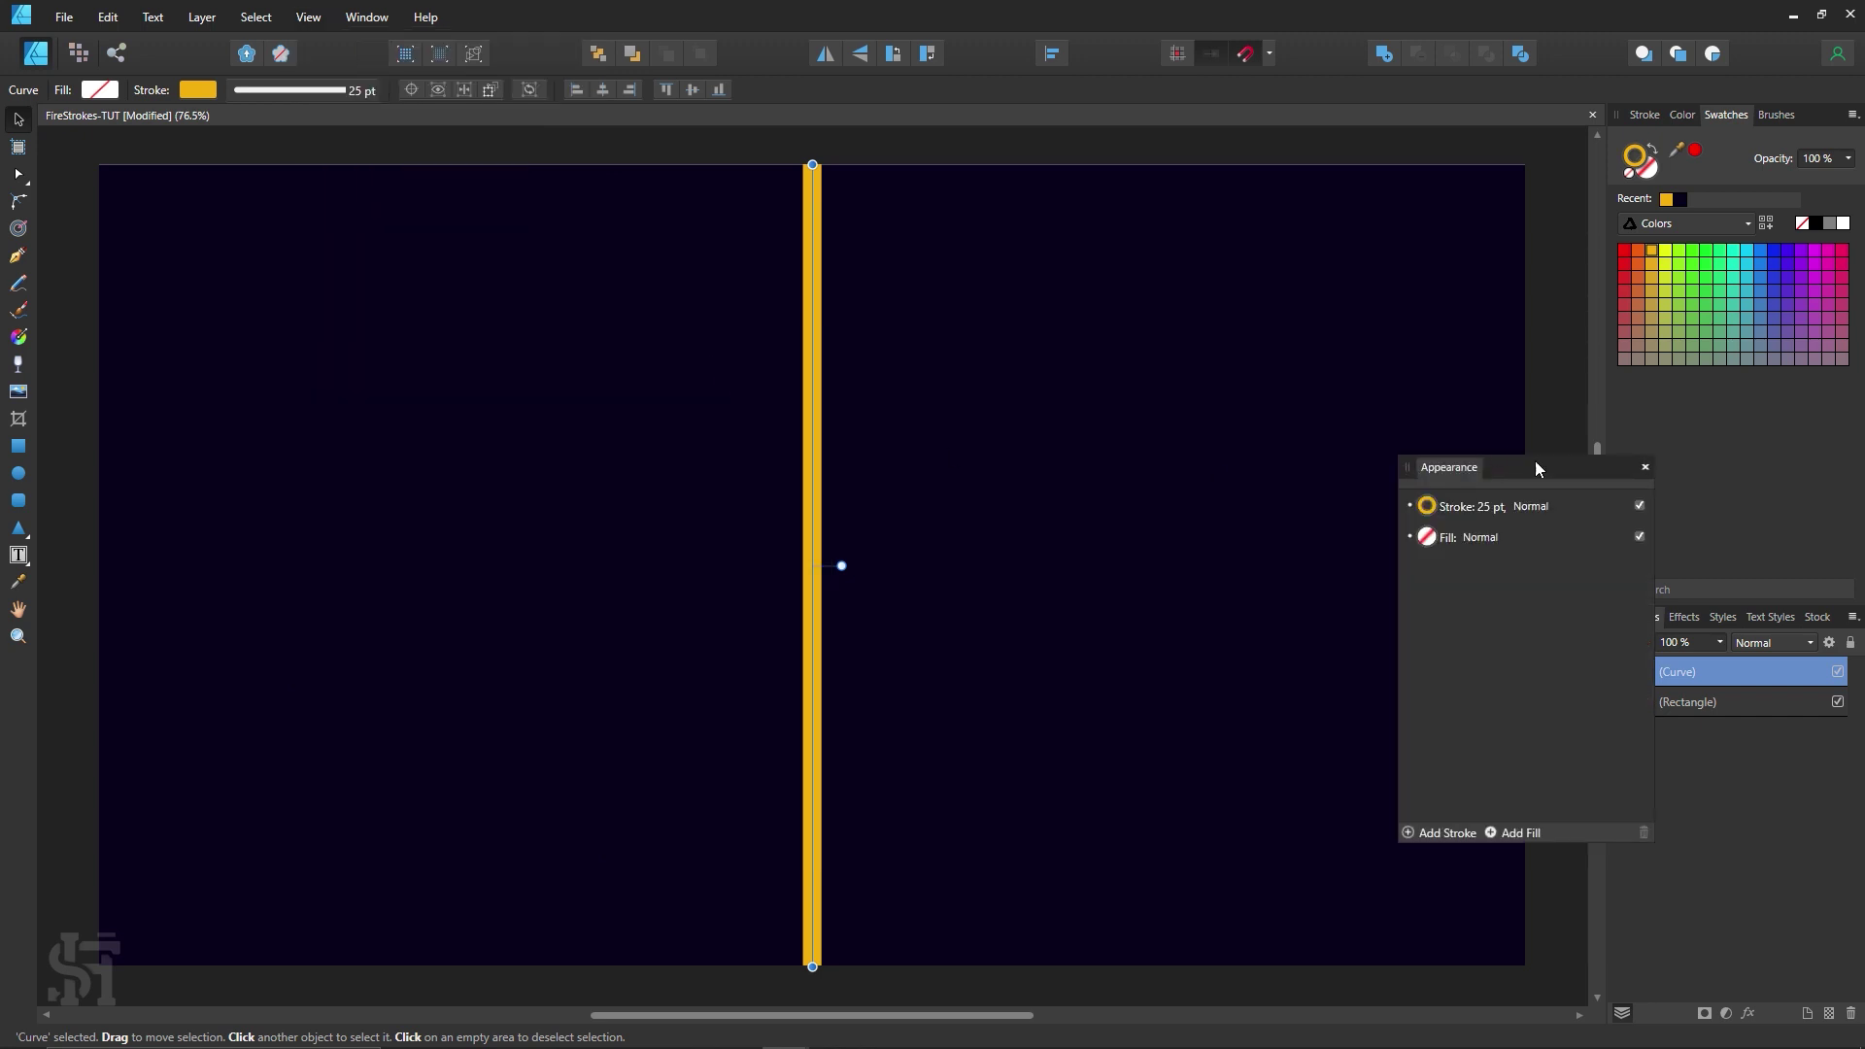
{"action": "left_click_drag", "start_coordinate": [1556, 474], "coordinate": [403, 270]}
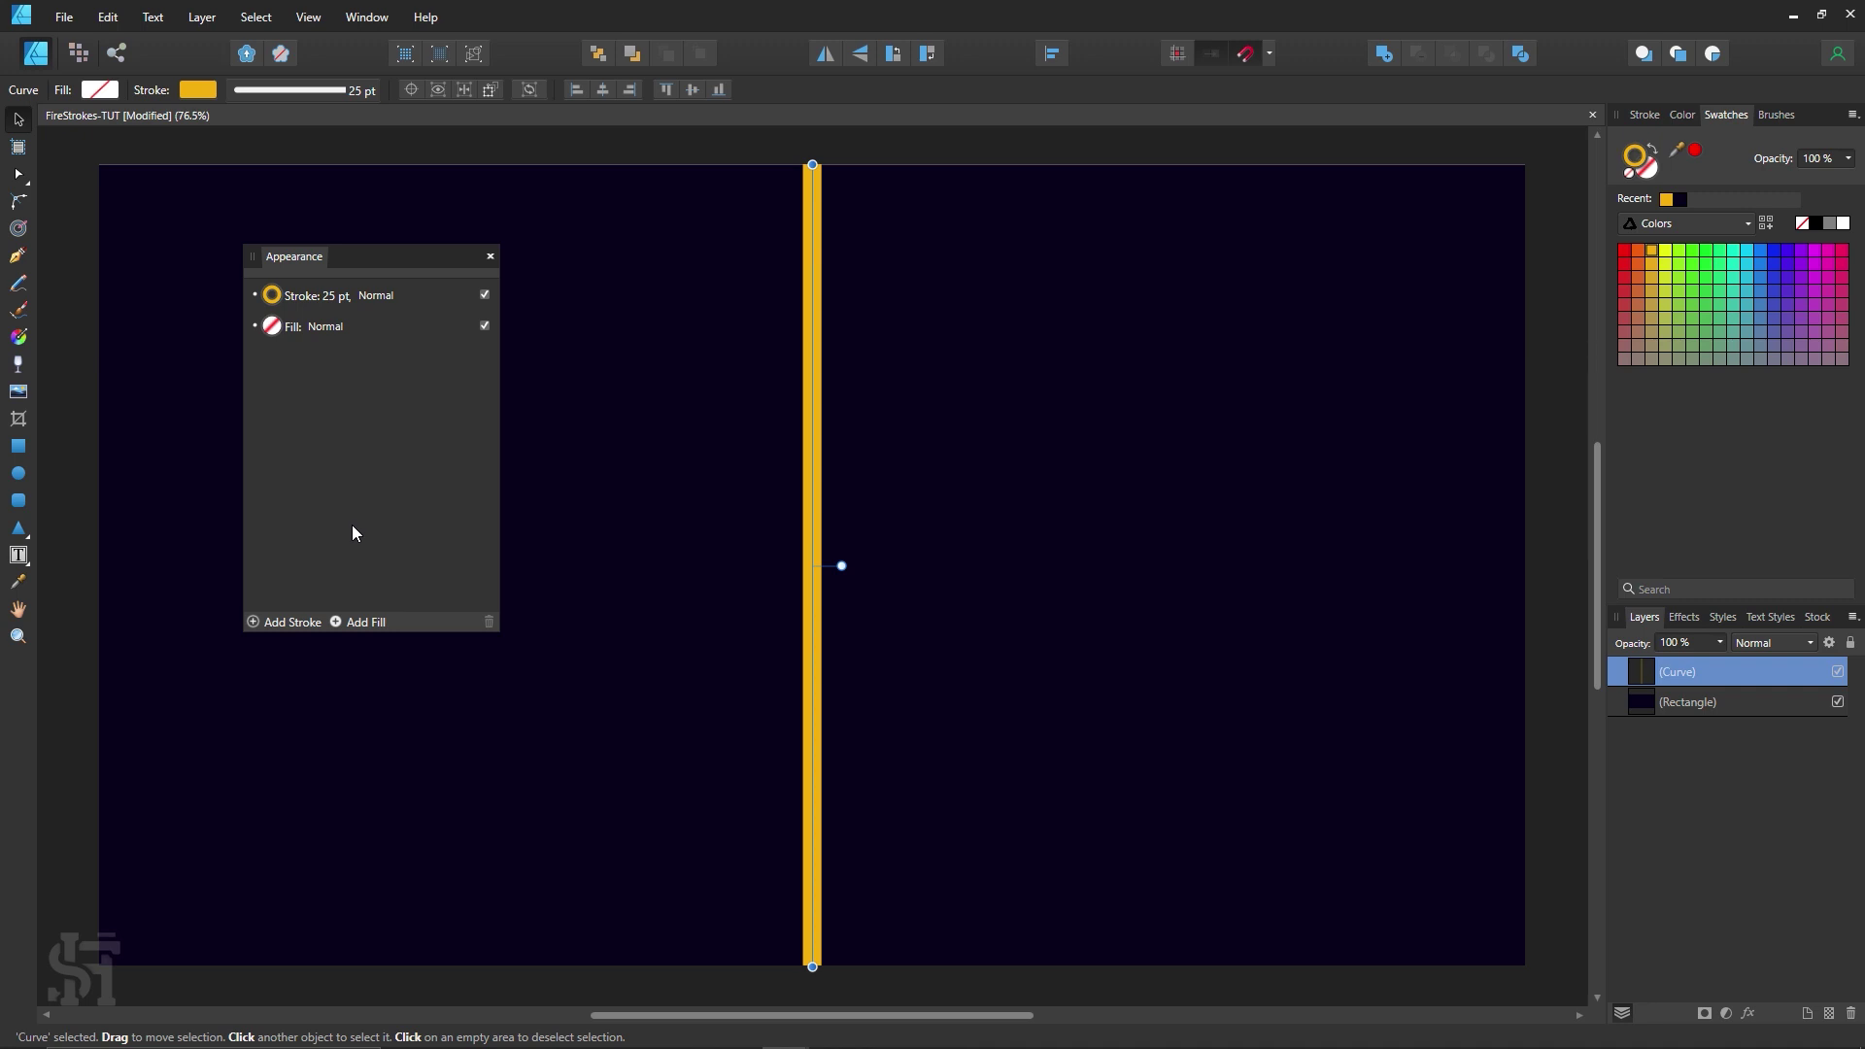
Step: Add a second stroke to the vertical line and colour it orange
{"action": "left_click", "coordinate": [295, 621]}
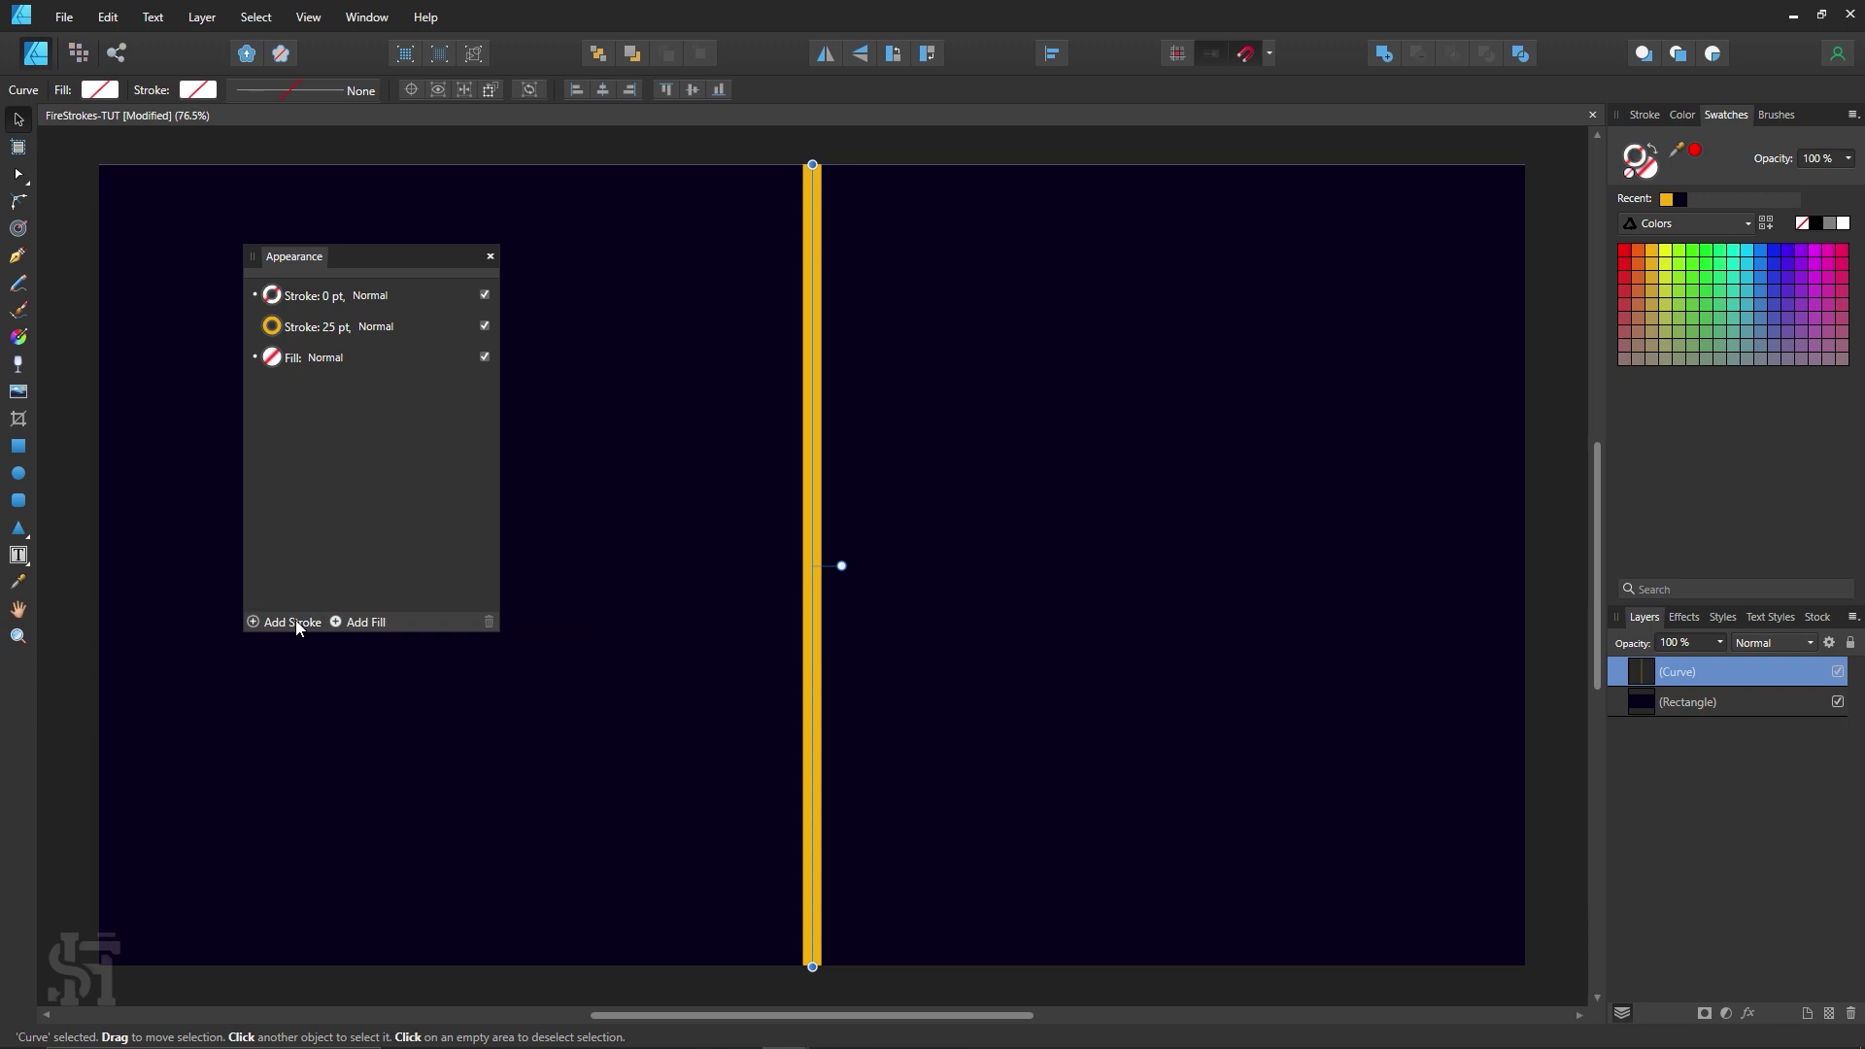
{"action": "left_click", "coordinate": [278, 303]}
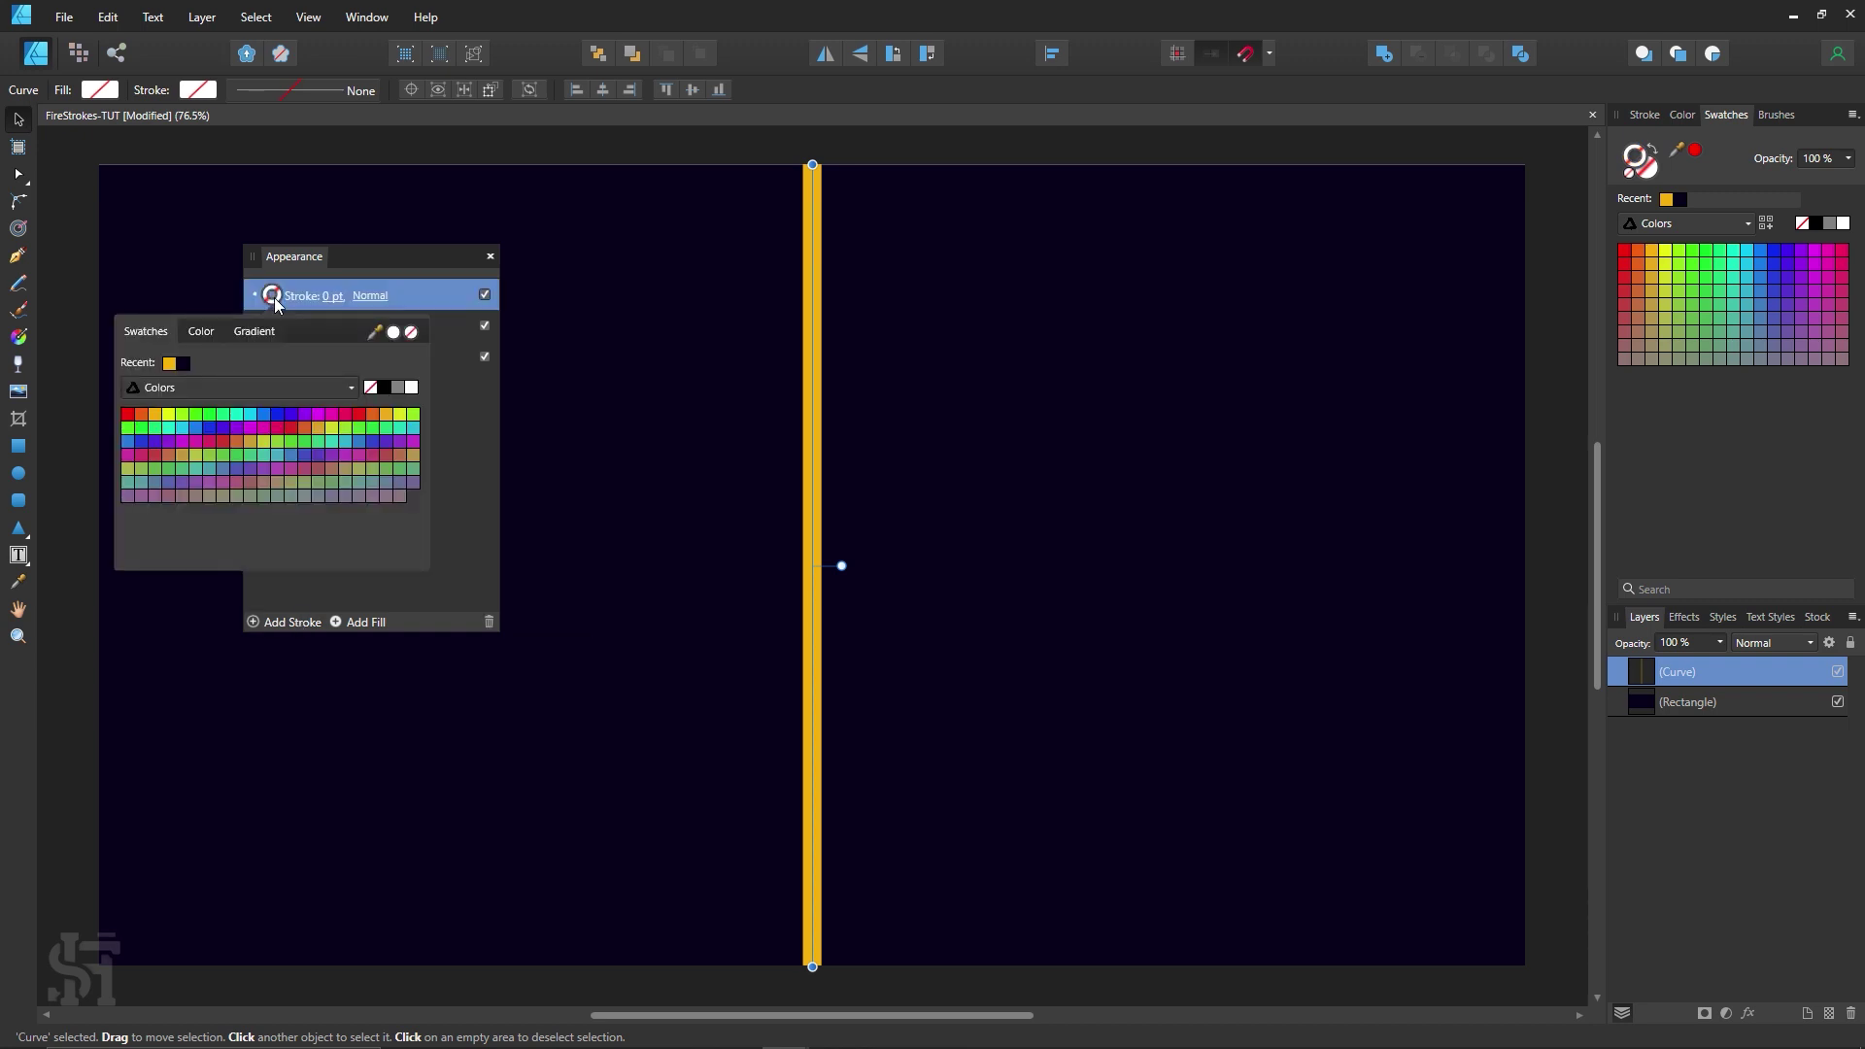
{"action": "left_click", "coordinate": [372, 414]}
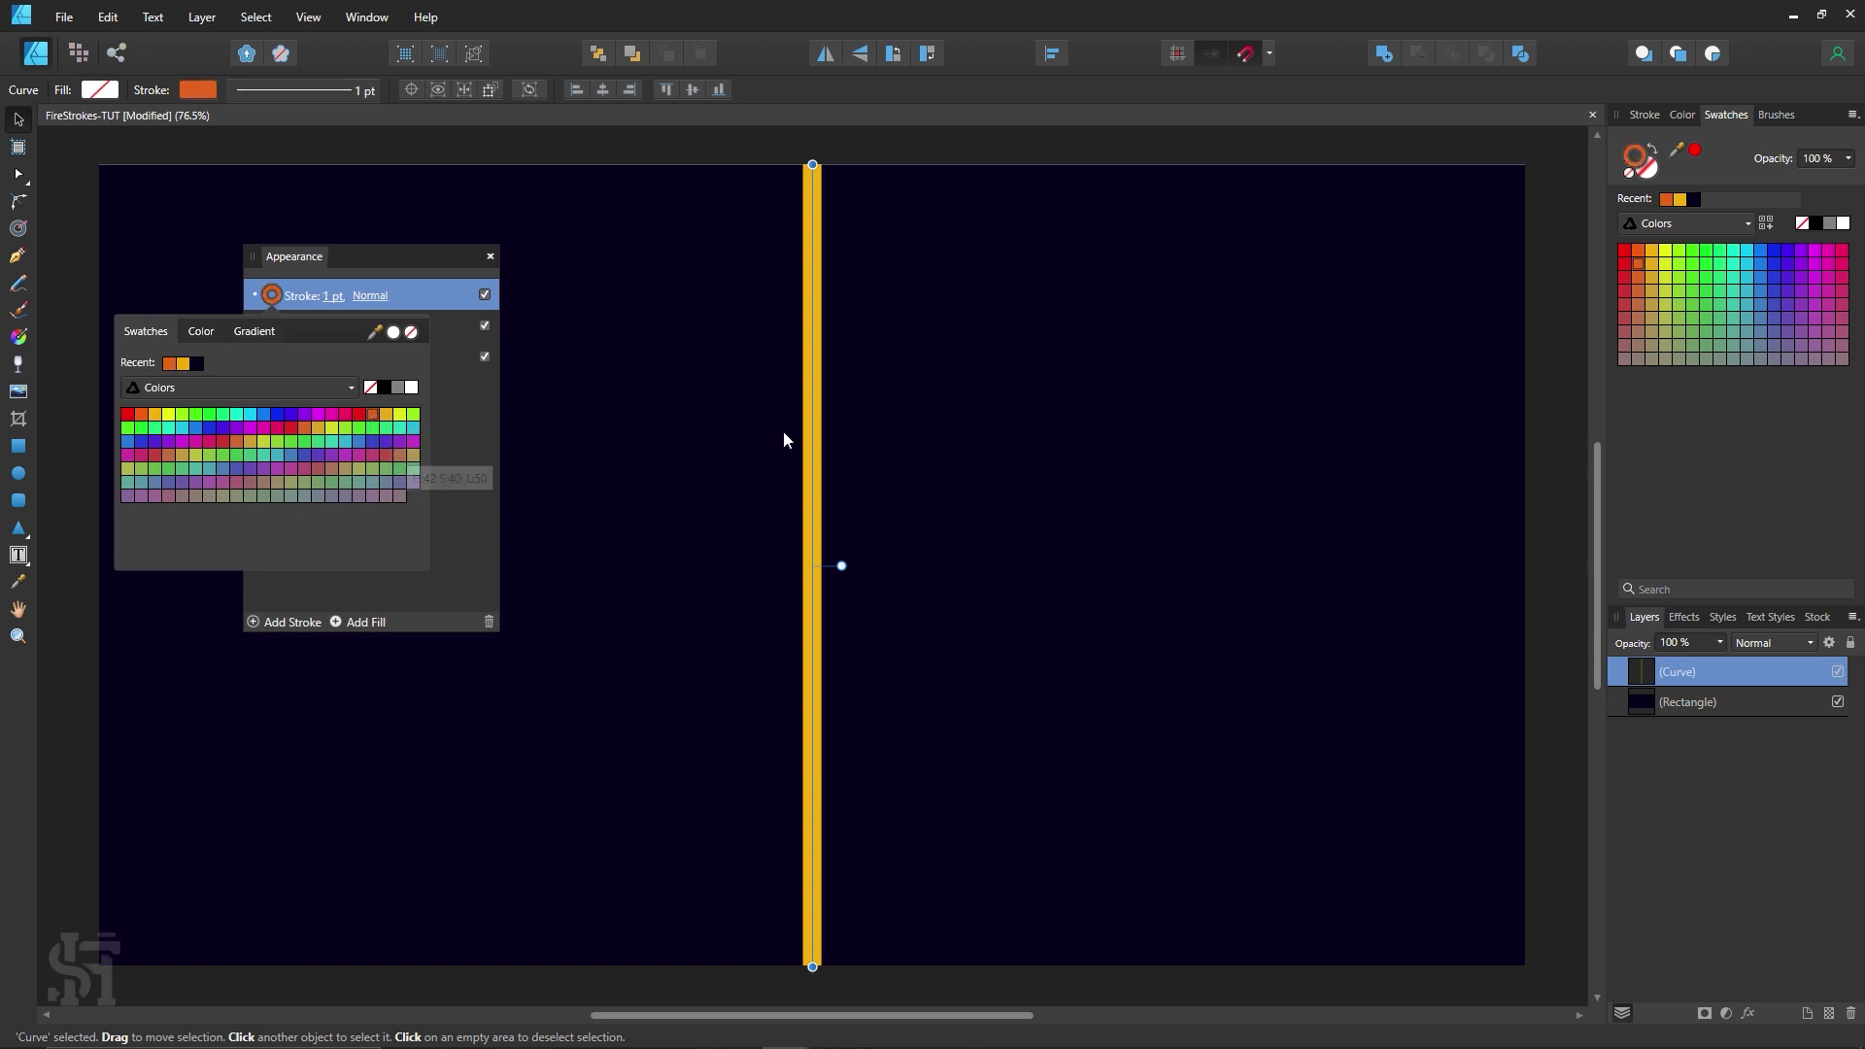
Step: Set the orange stroke's width to 50 pt and move it beneath the golden-yellow stroke
{"action": "left_click", "coordinate": [333, 299]}
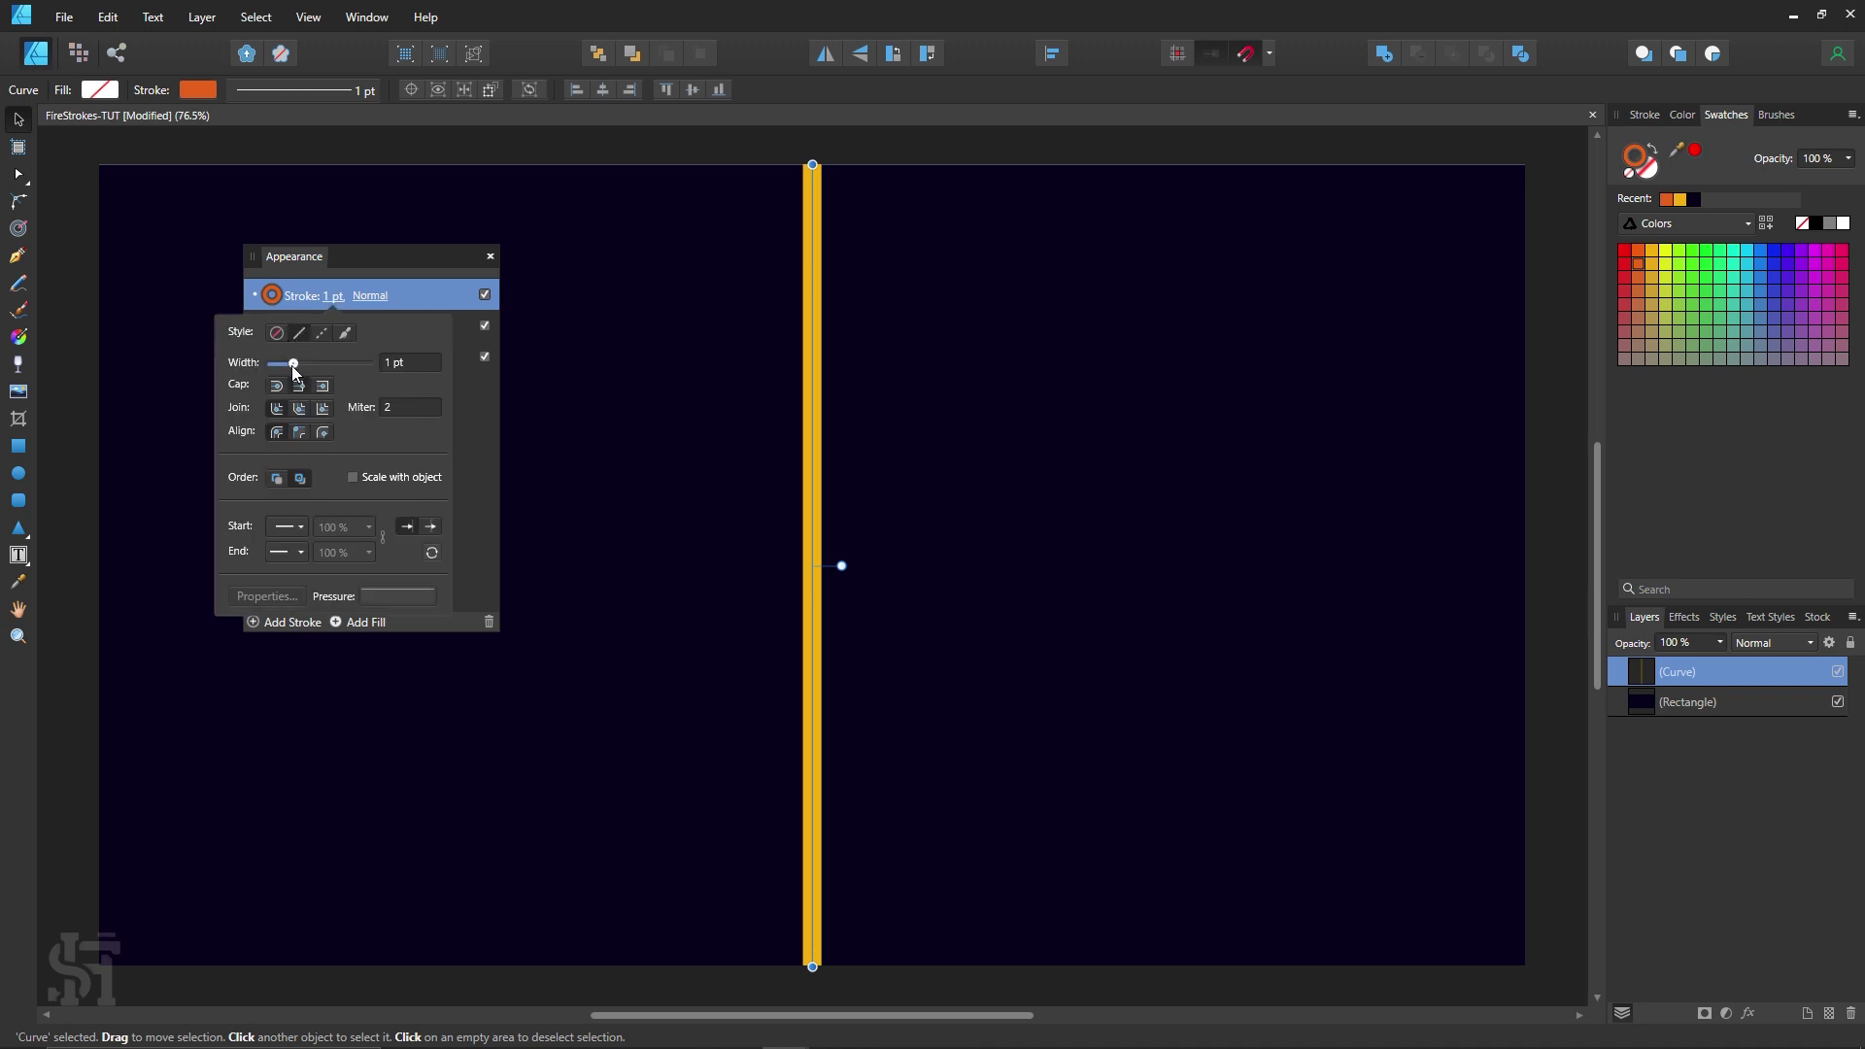
{"action": "mouse_move", "coordinate": [292, 364]}
{"action": "left_mouse_down"}
{"action": "mouse_move", "coordinate": [367, 359]}
{"action": "mouse_move", "coordinate": [313, 361]}
{"action": "left_mouse_up"}
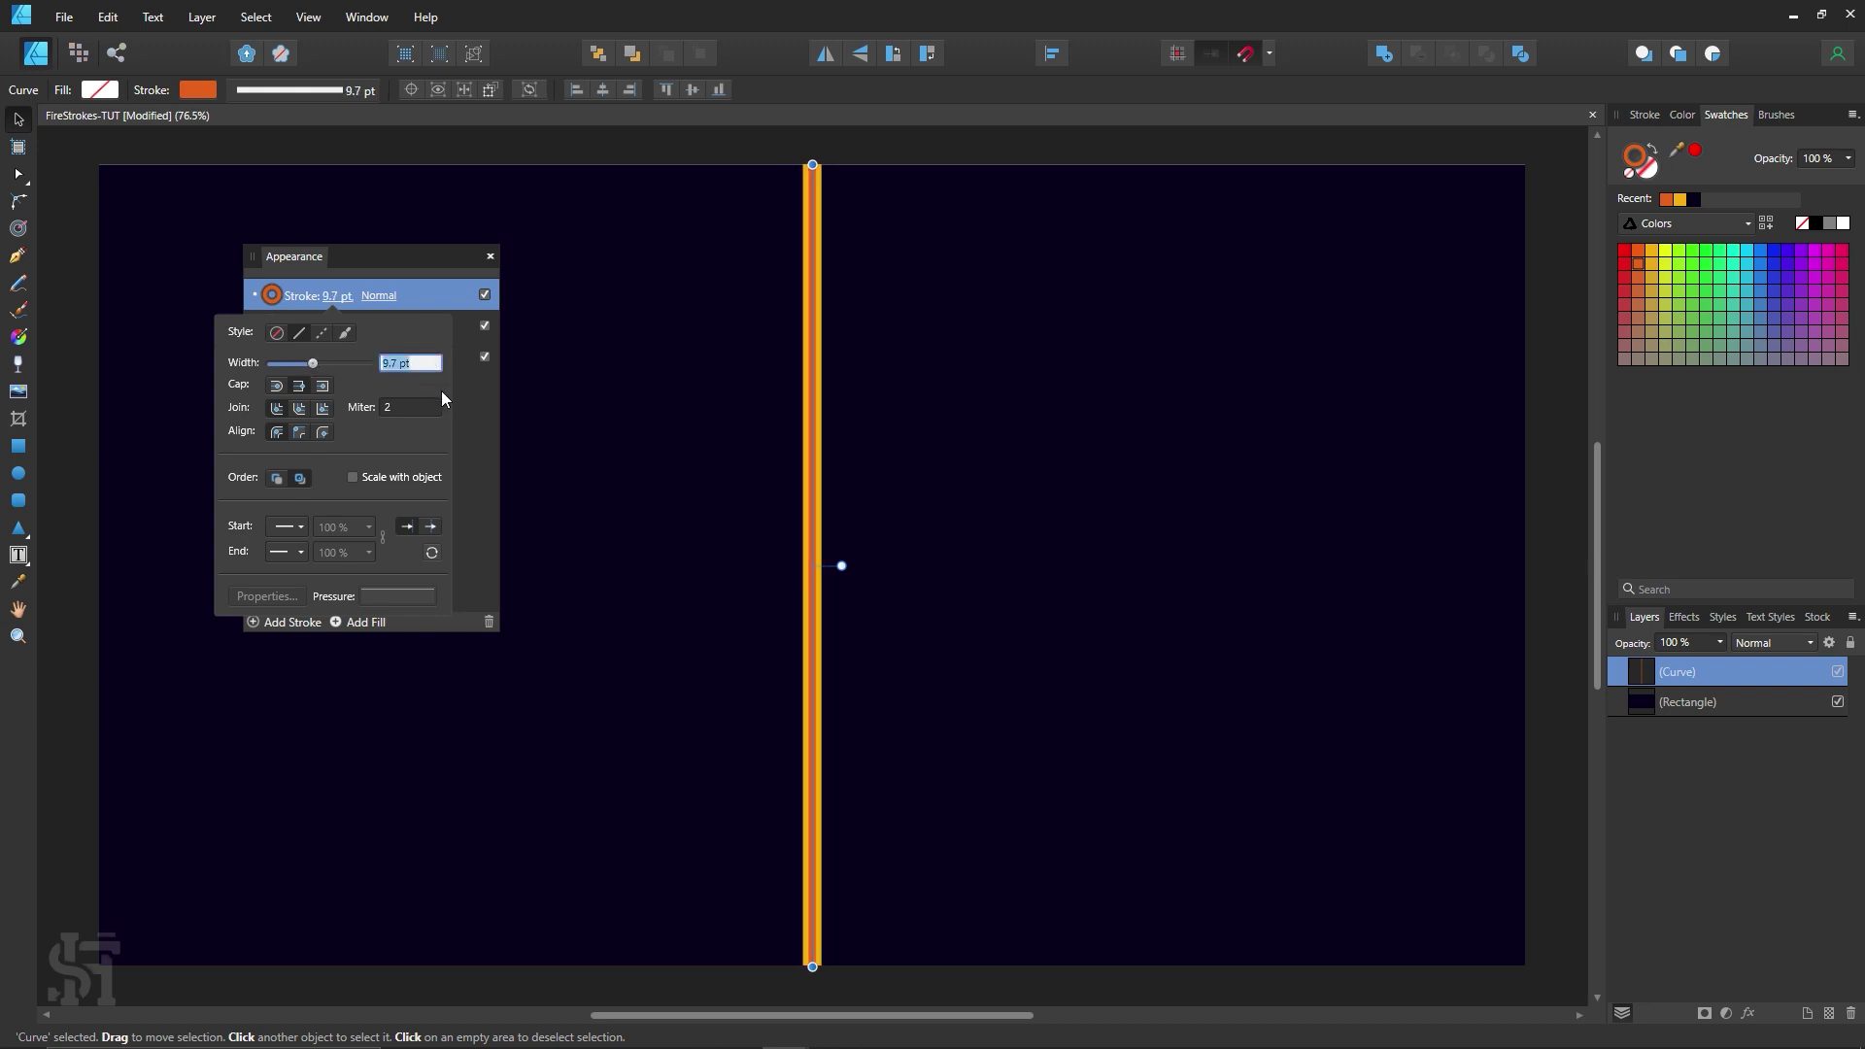
{"action": "key", "text": "Return"}
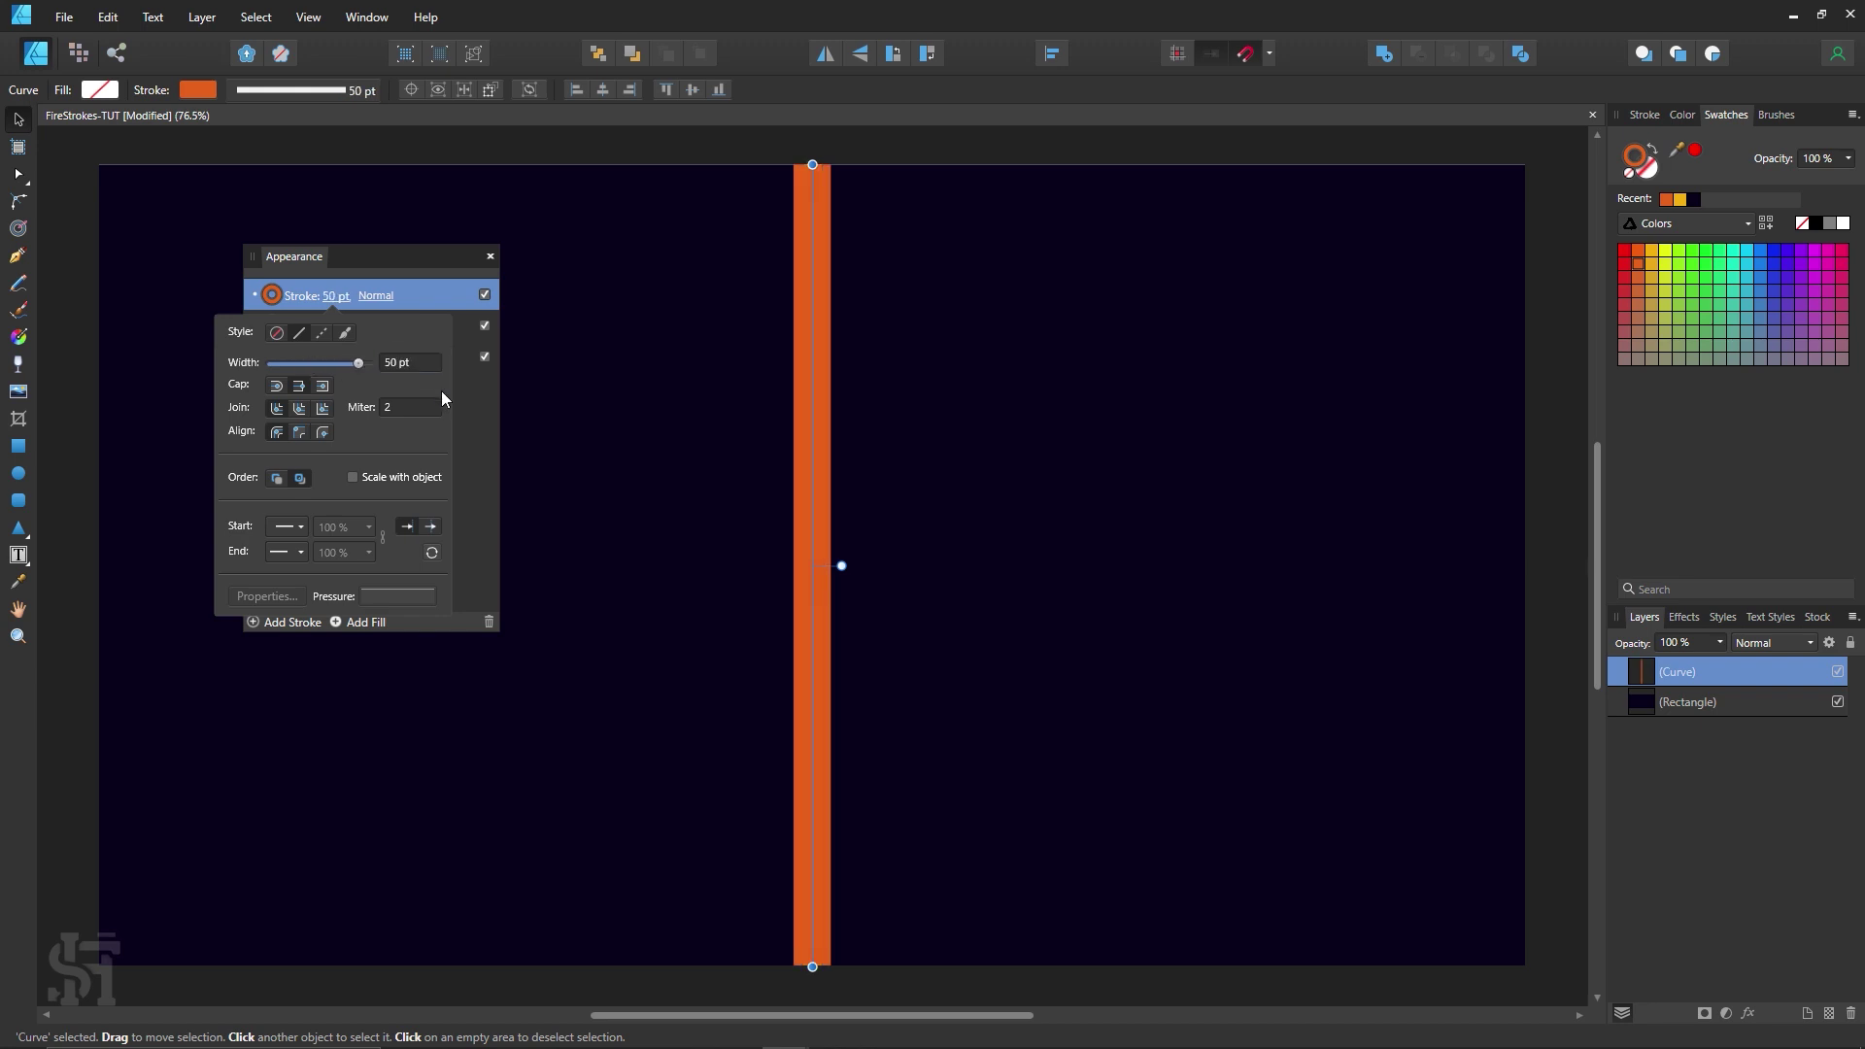
{"action": "left_click", "coordinate": [478, 427]}
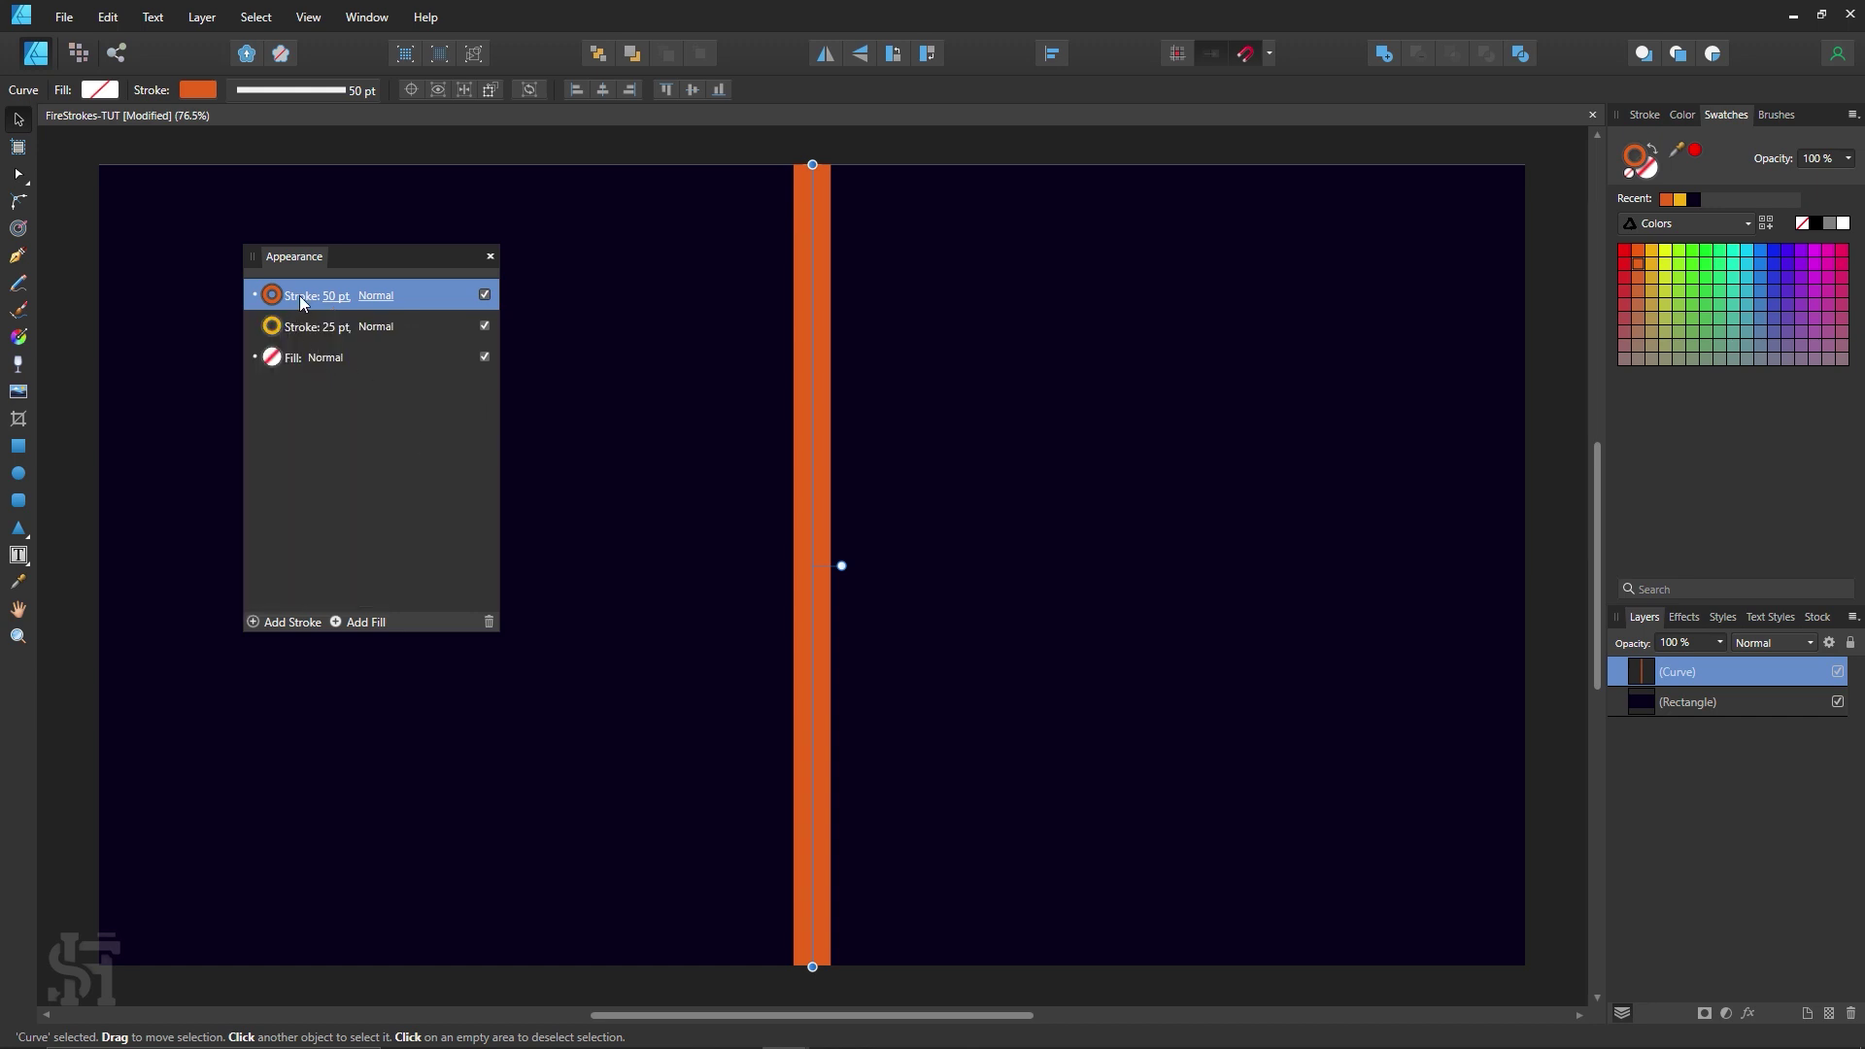
{"action": "left_click_drag", "start_coordinate": [299, 295], "coordinate": [301, 336]}
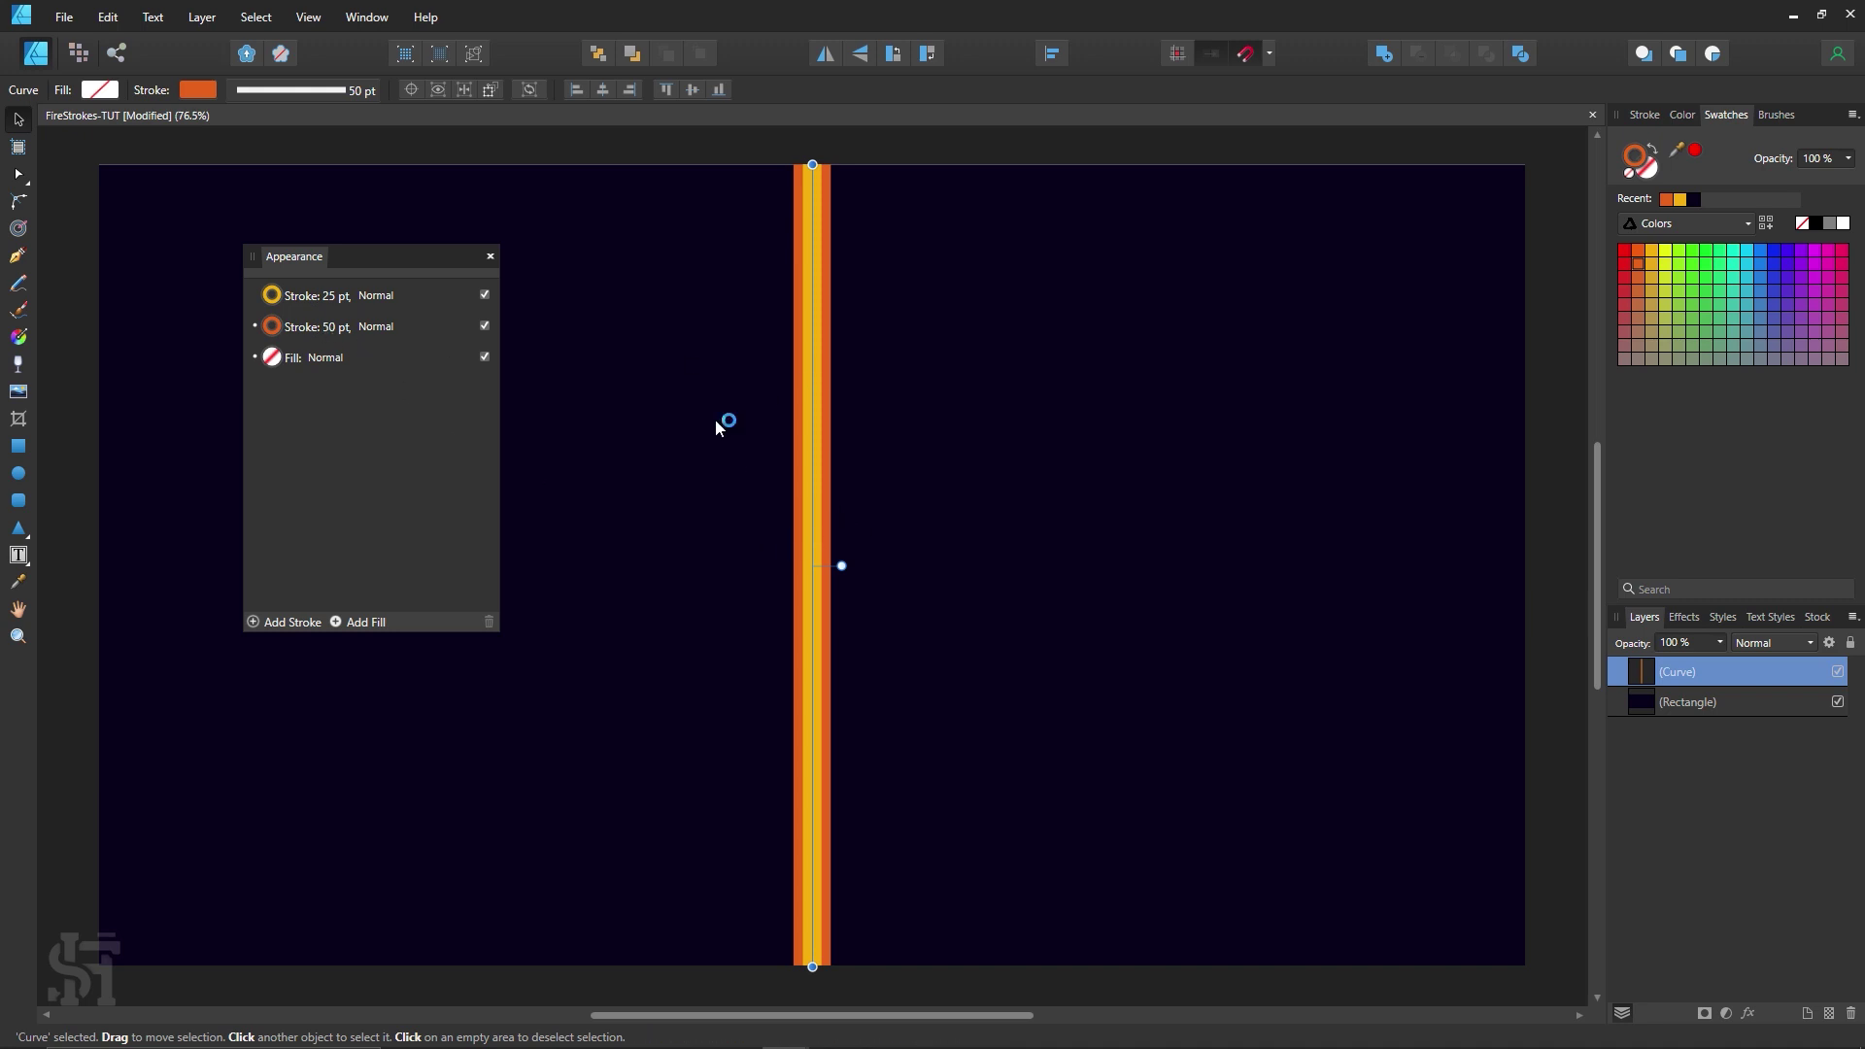
{"action": "left_click", "coordinate": [840, 134]}
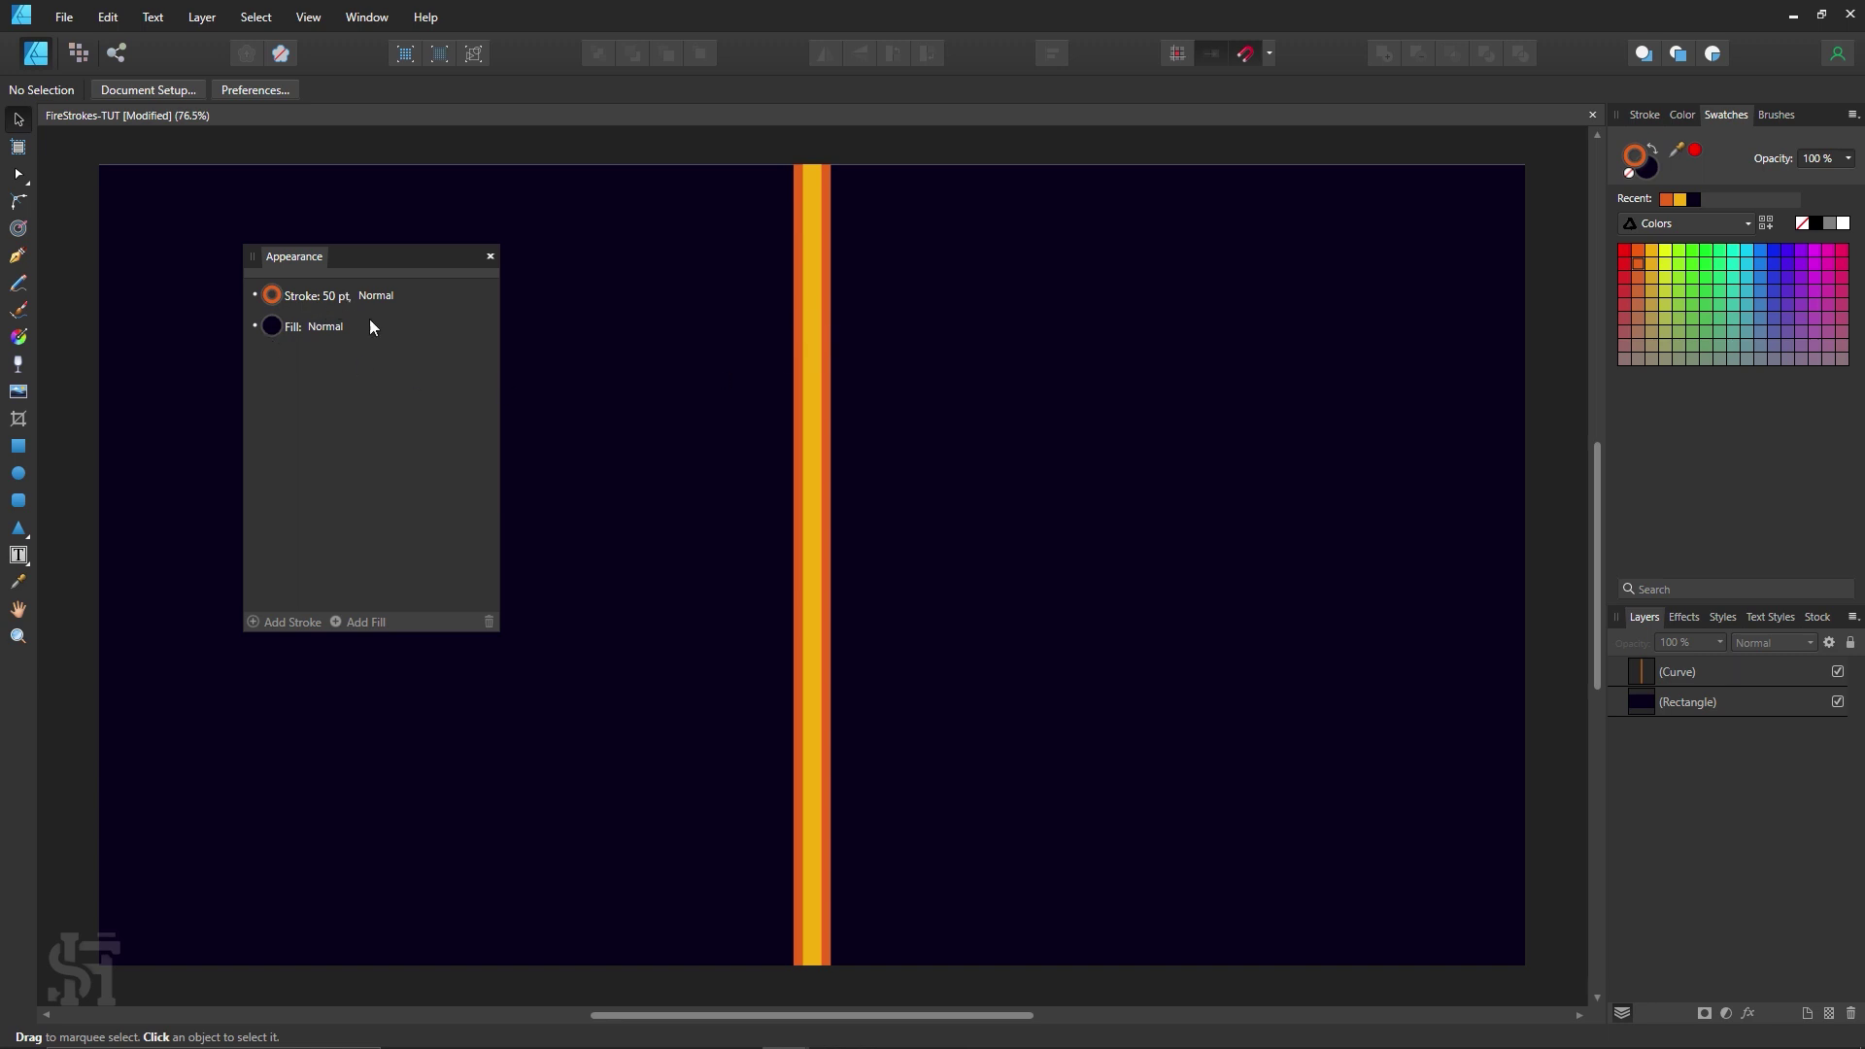
Step: Widen the vertical line's orange stroke to 75 pt and deselect the line
{"action": "left_click", "coordinate": [812, 420]}
{"action": "left_click", "coordinate": [318, 328]}
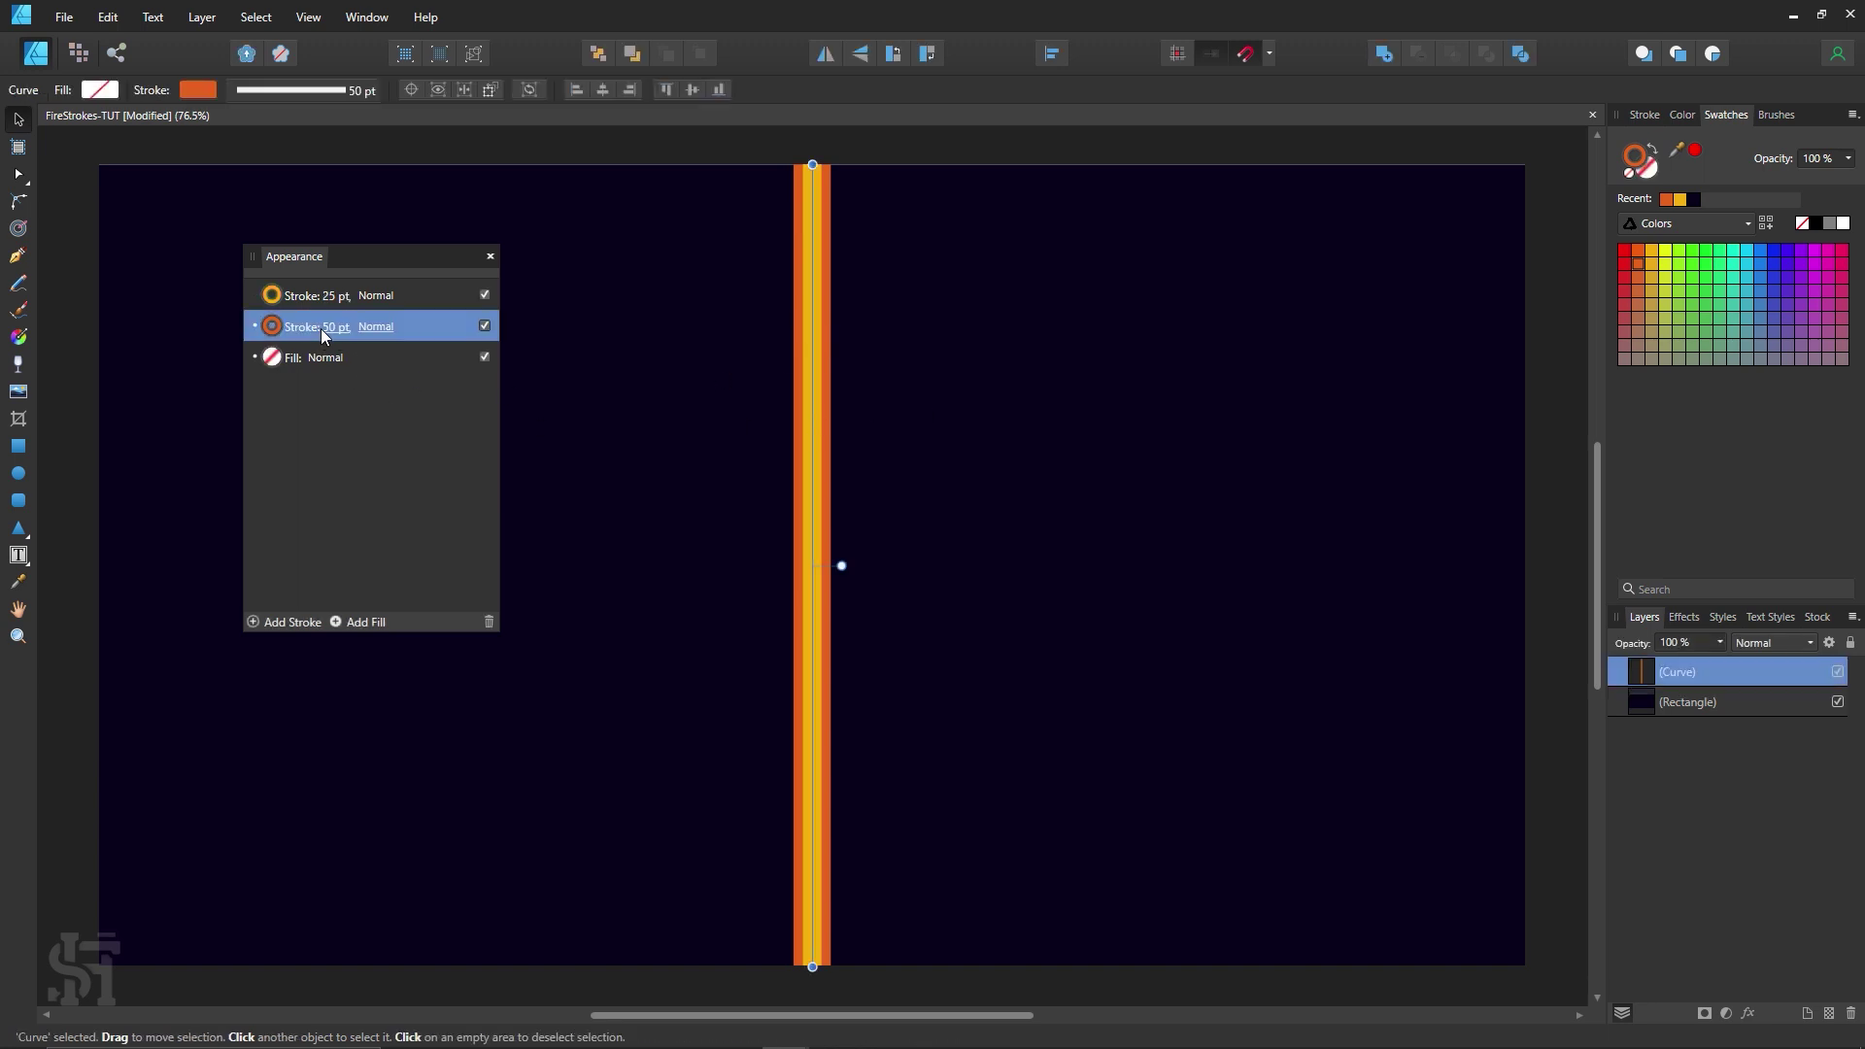
{"action": "left_click", "coordinate": [333, 328]}
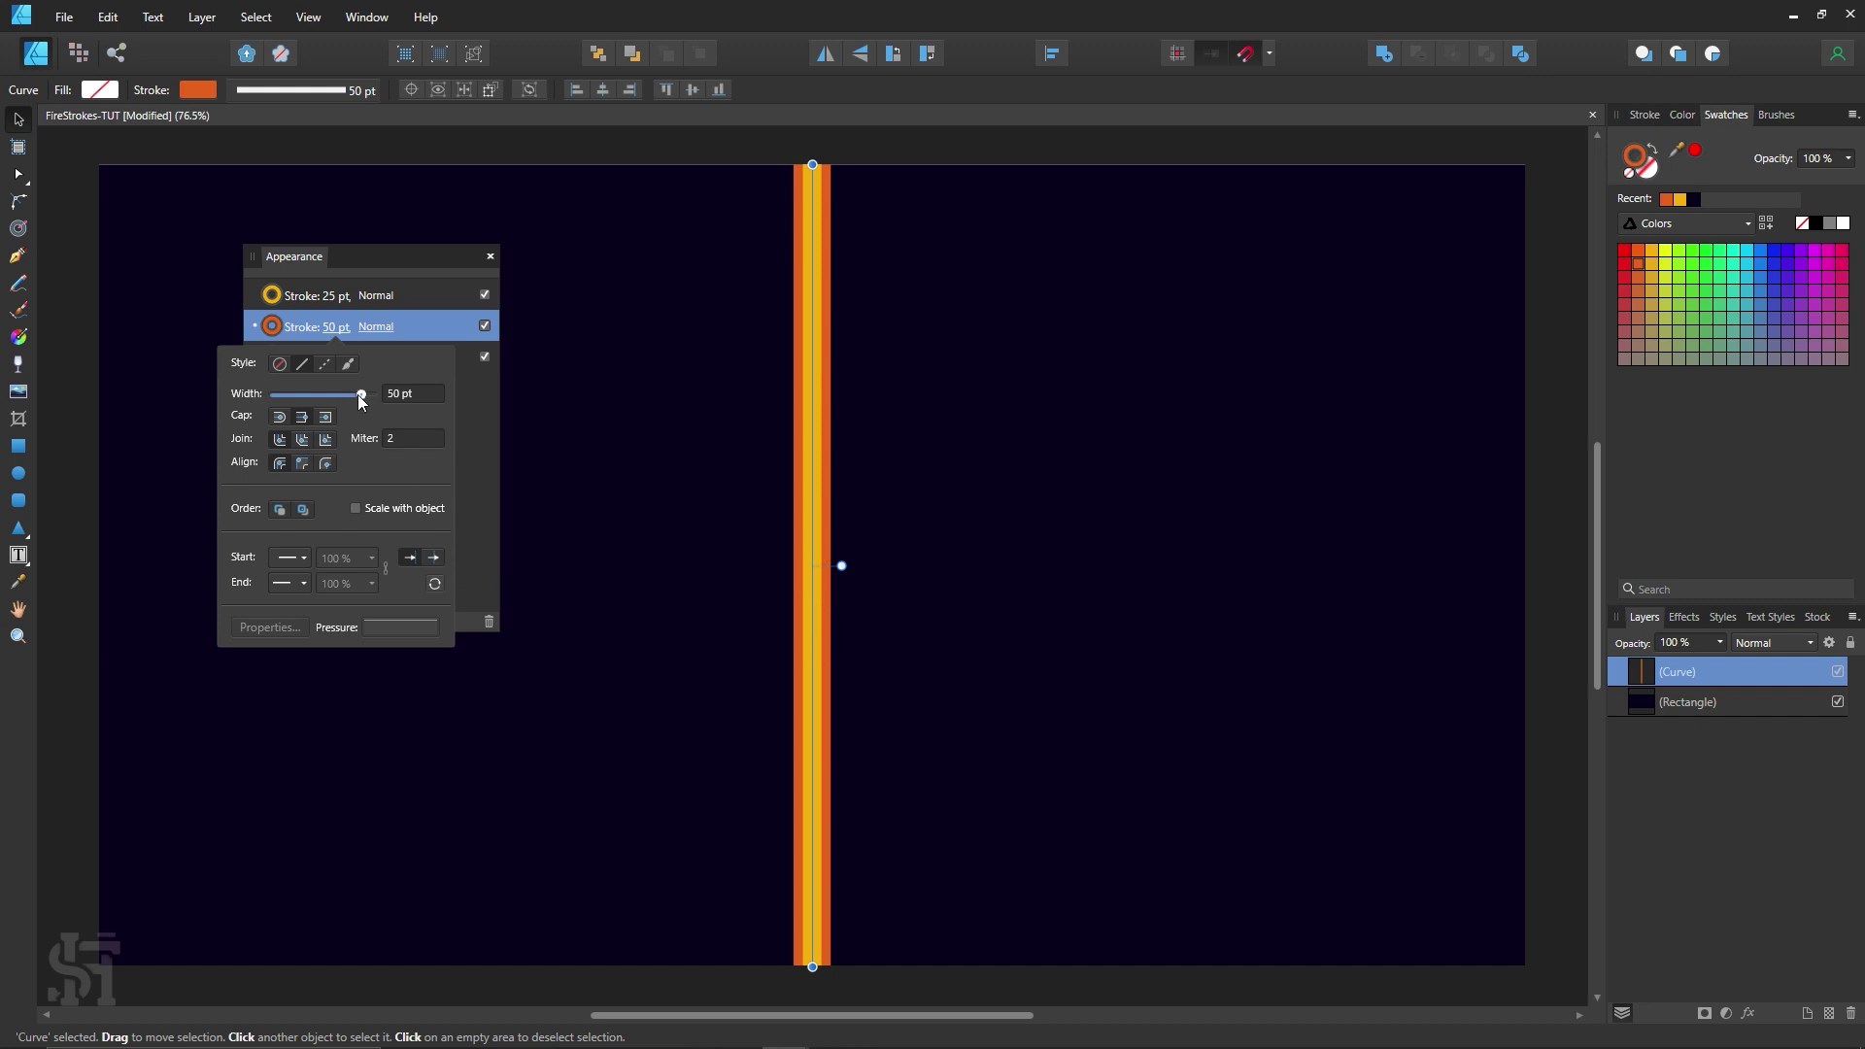
{"action": "left_click_drag", "start_coordinate": [357, 394], "coordinate": [365, 396]}
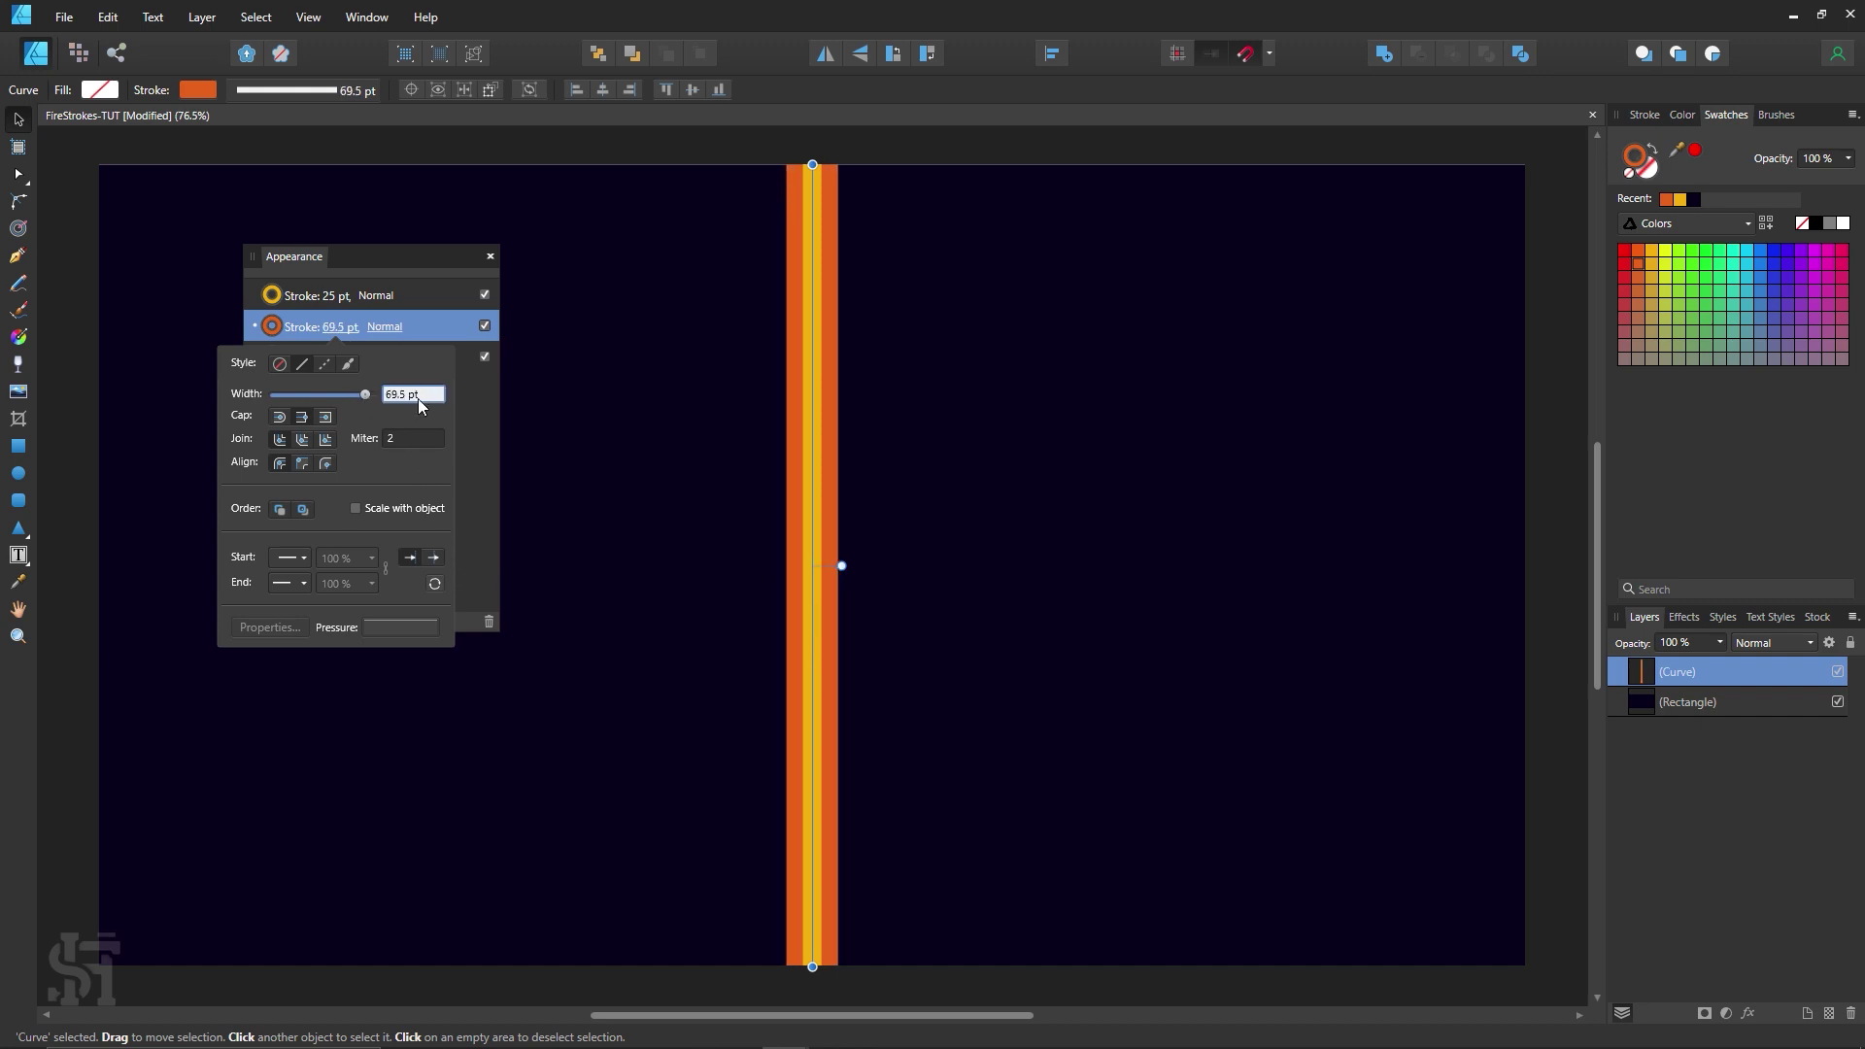
{"action": "type", "text": "75"}
{"action": "key", "text": "Return"}
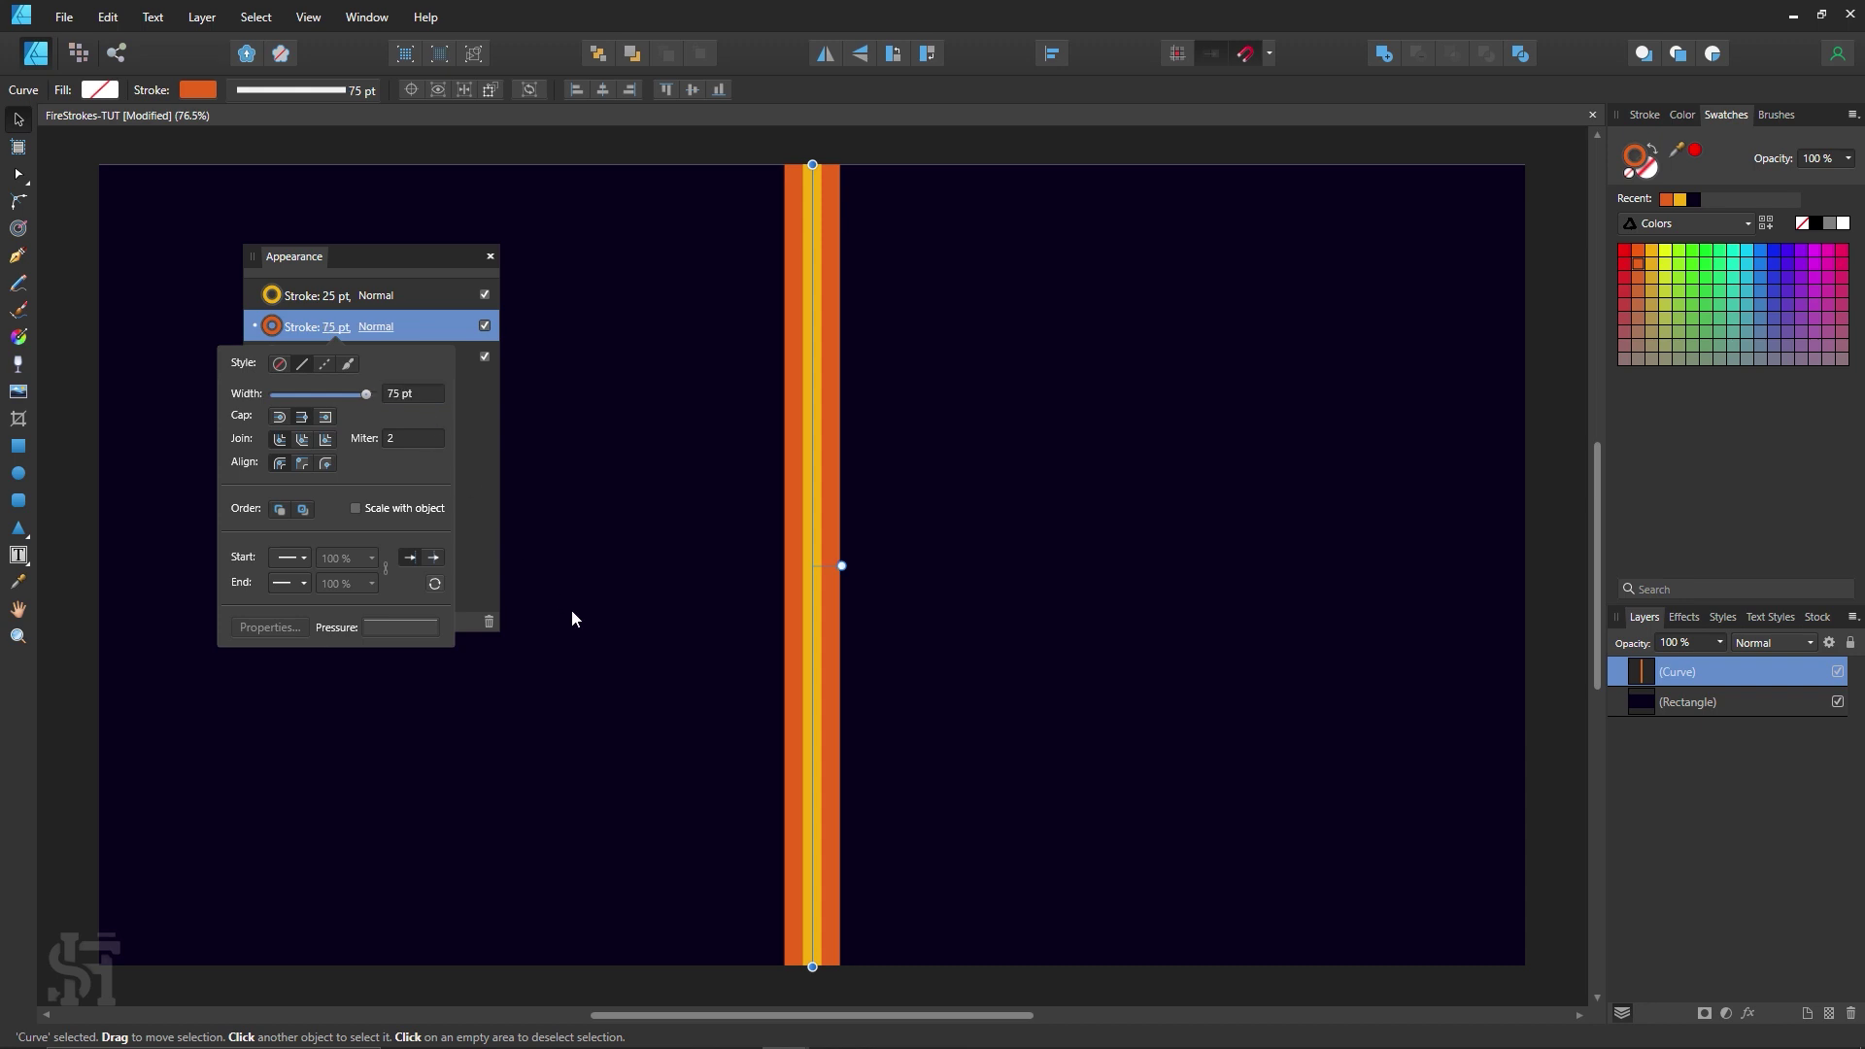
{"action": "left_click", "coordinate": [863, 159]}
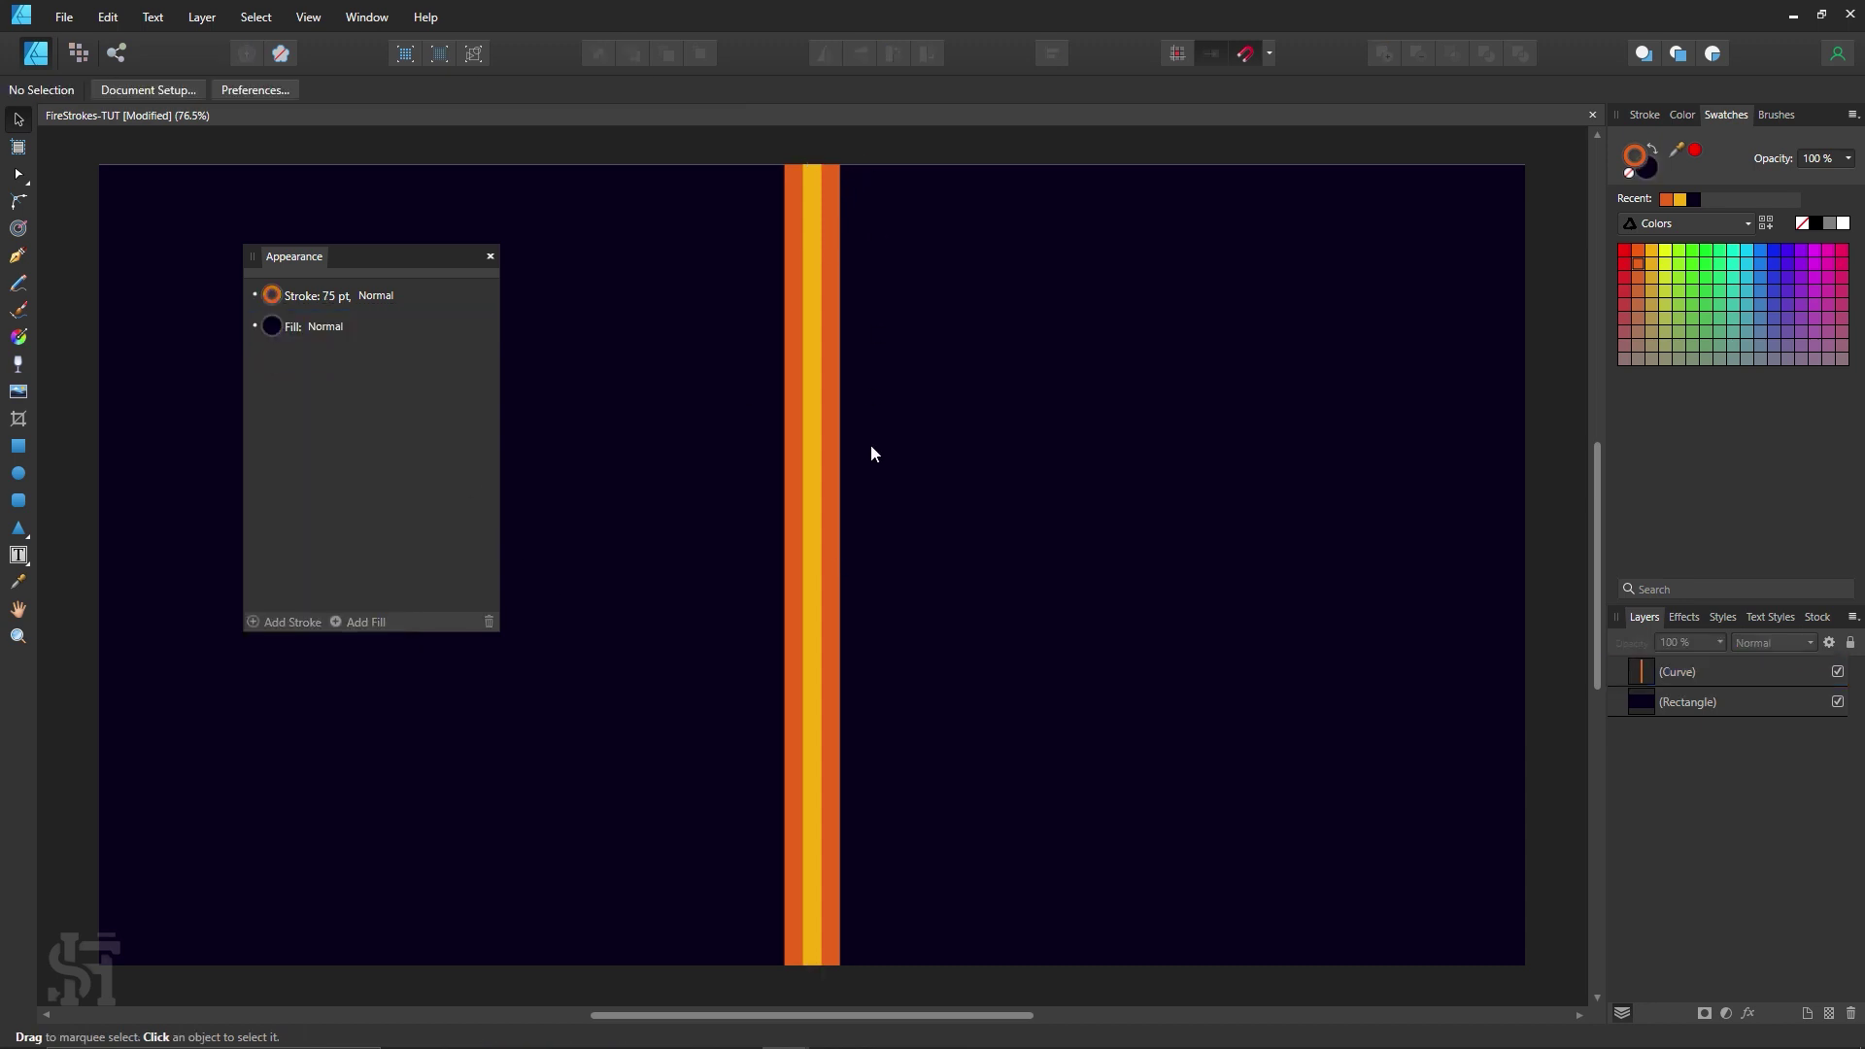
{"action": "left_click", "coordinate": [837, 515]}
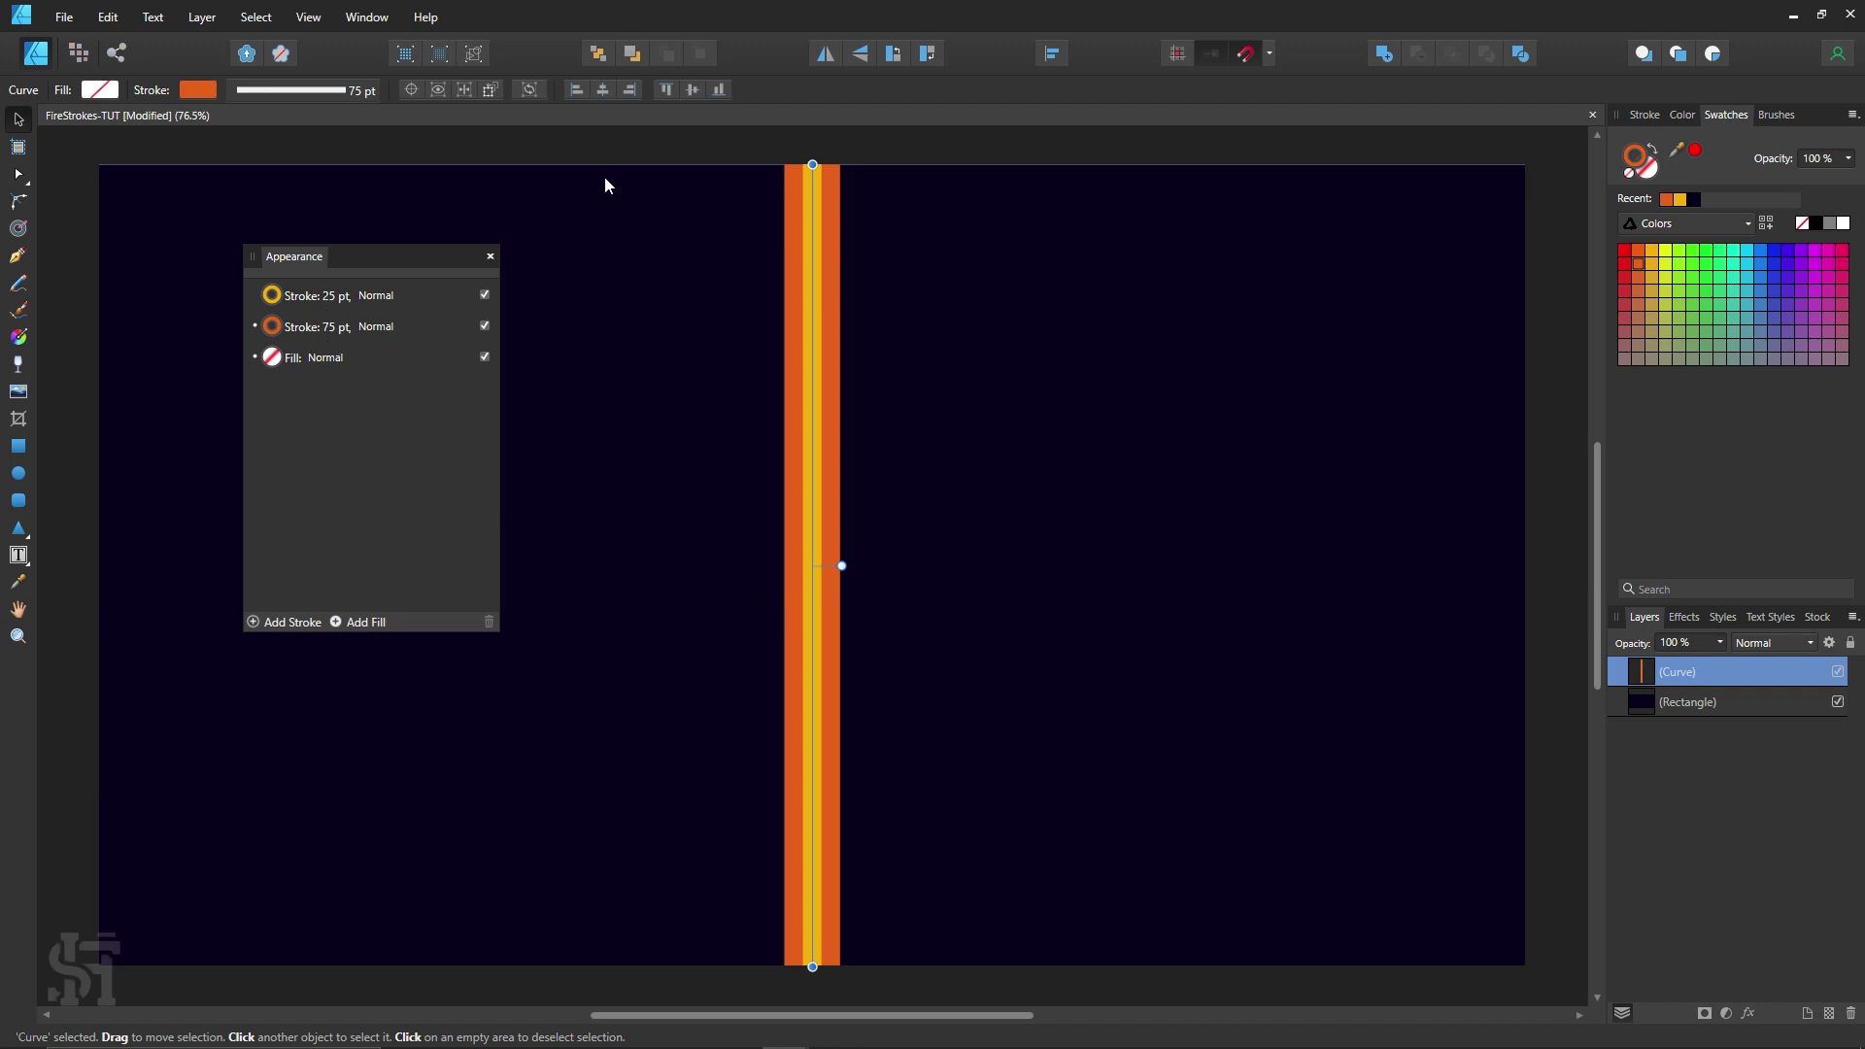
{"action": "left_click", "coordinate": [630, 153]}
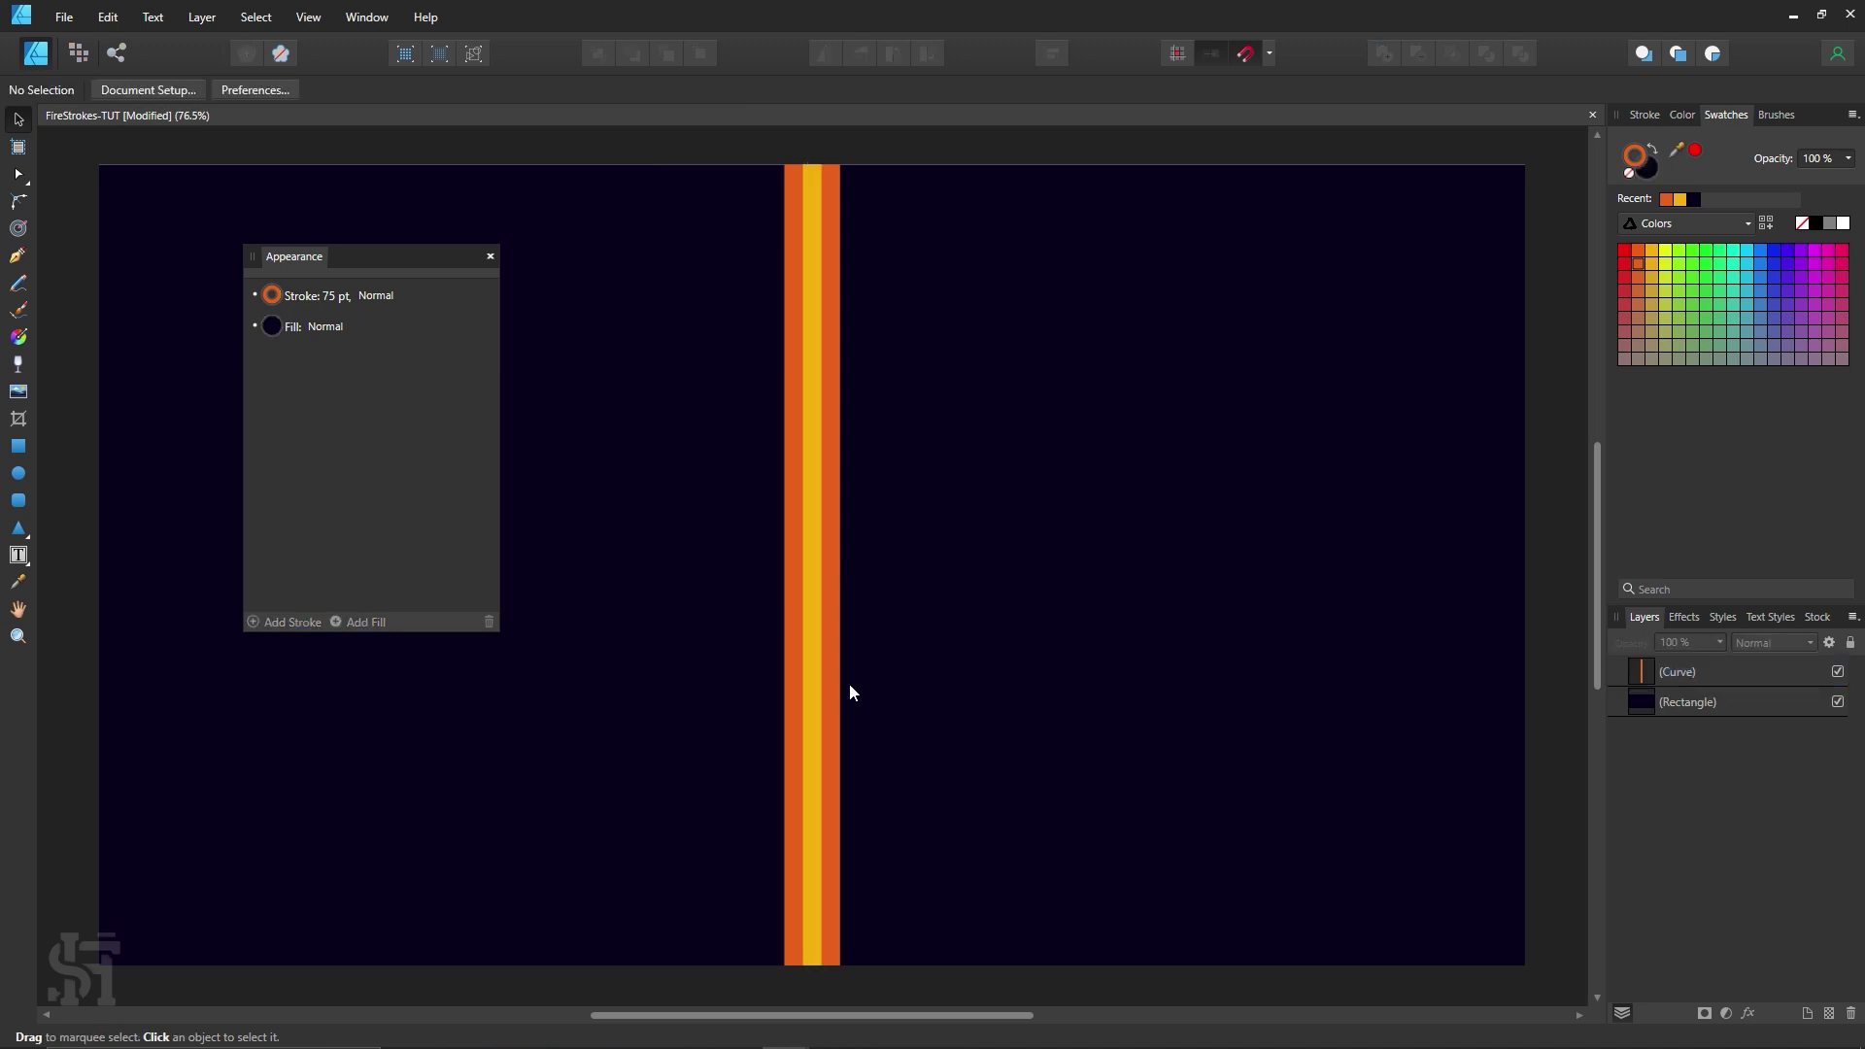
Step: Add a third stroke to the vertical line, place it beneath the orange stroke and colour it red
{"action": "left_click", "coordinate": [801, 544]}
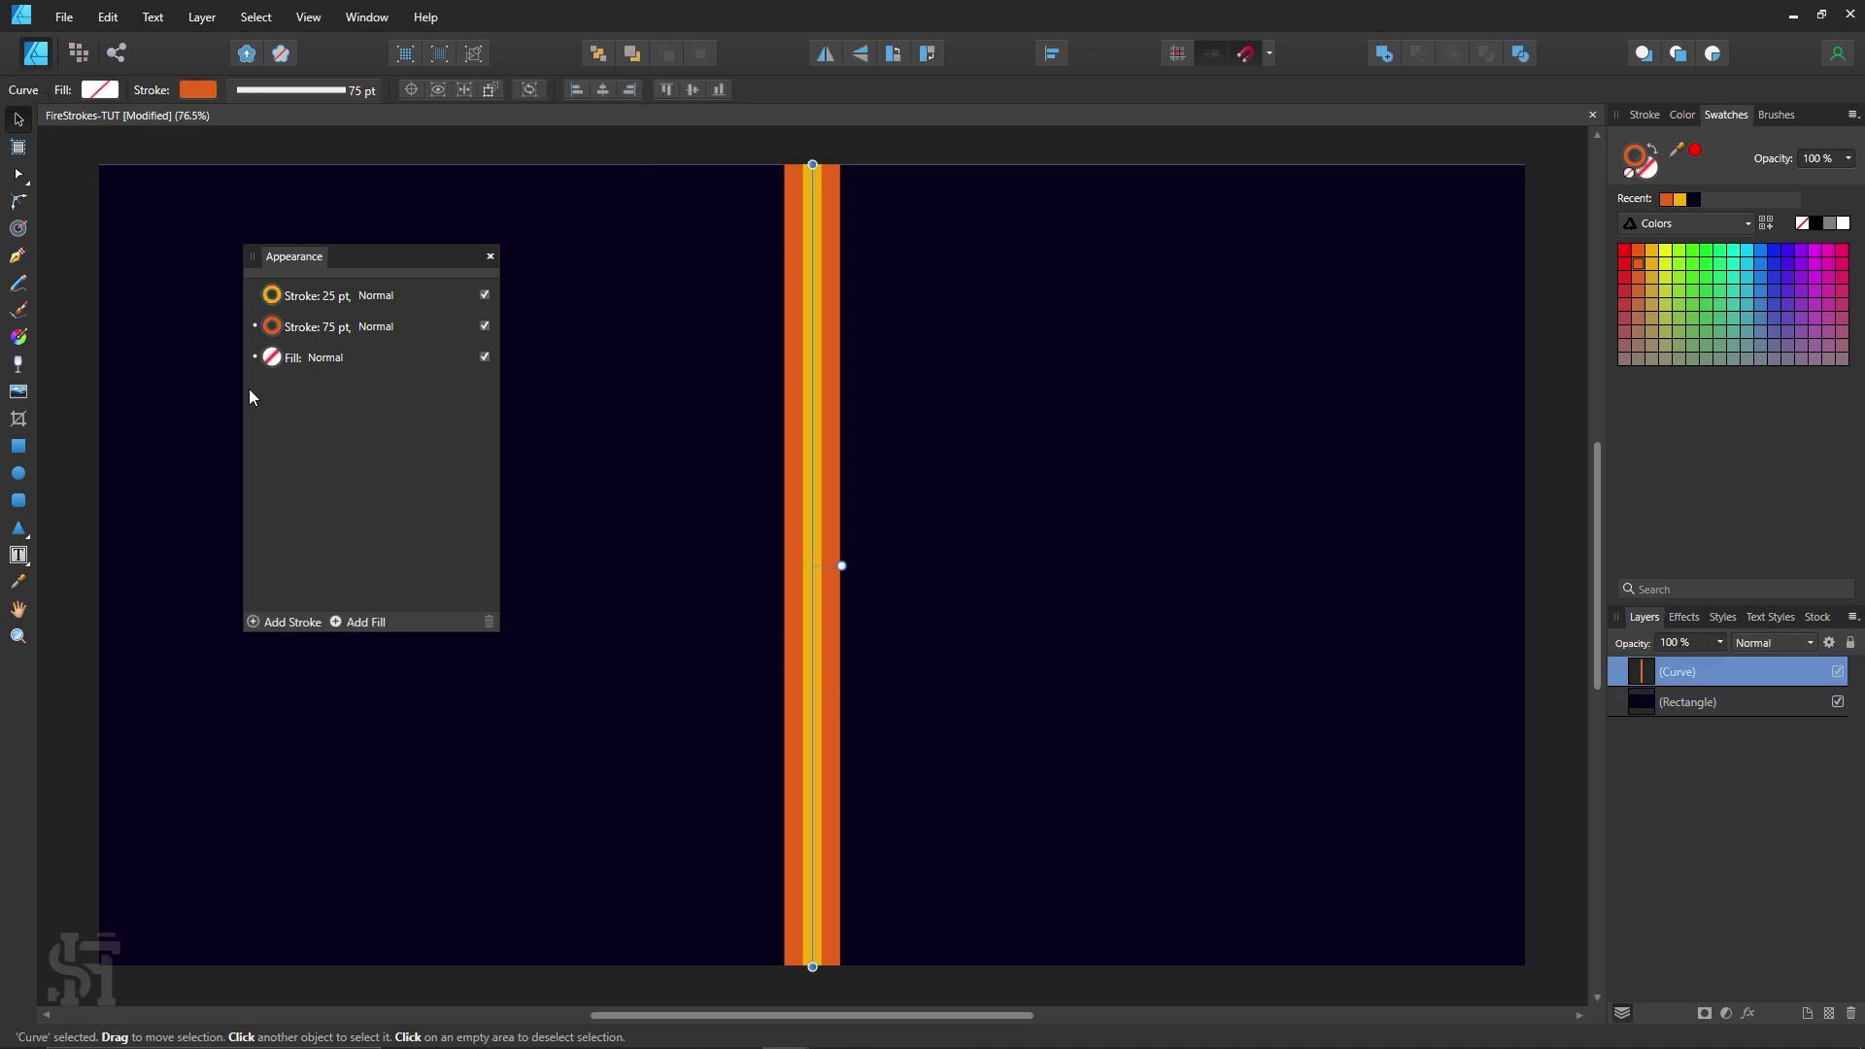
{"action": "left_click", "coordinate": [288, 621]}
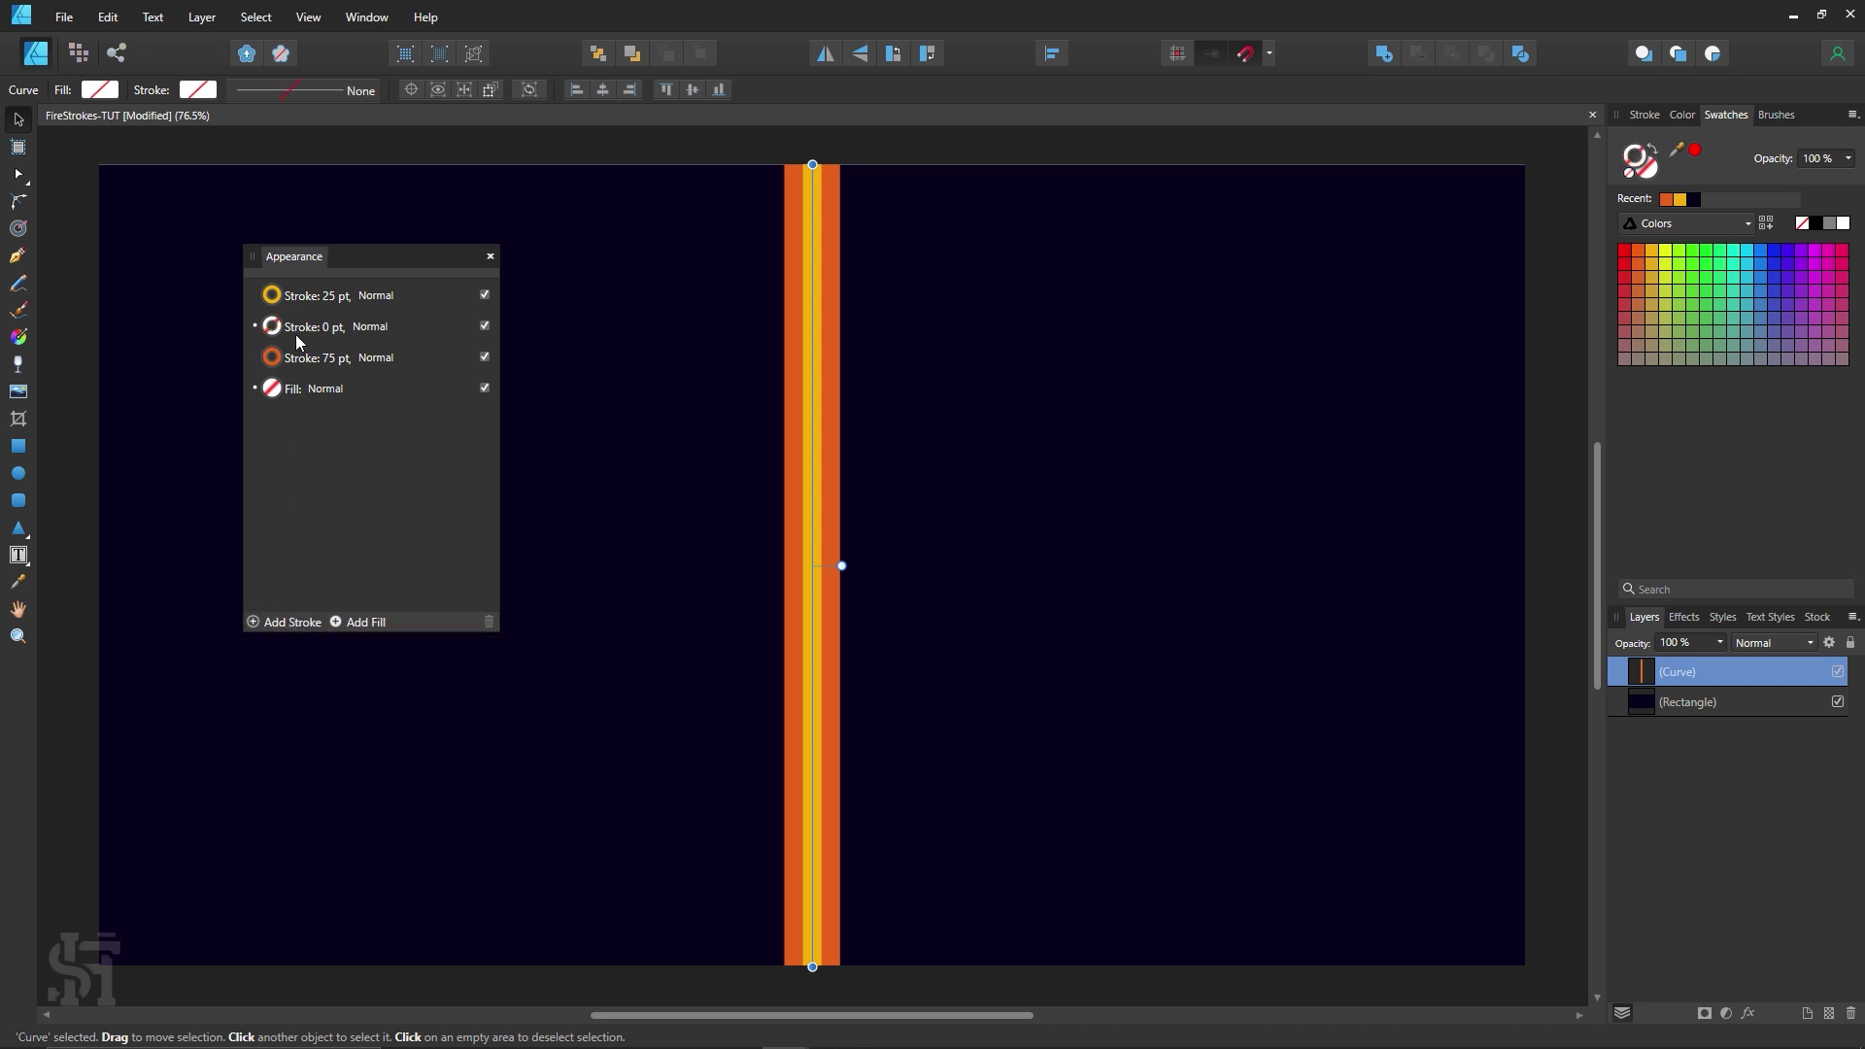
{"action": "left_click_drag", "start_coordinate": [299, 328], "coordinate": [299, 353]}
{"action": "left_click", "coordinate": [272, 362]}
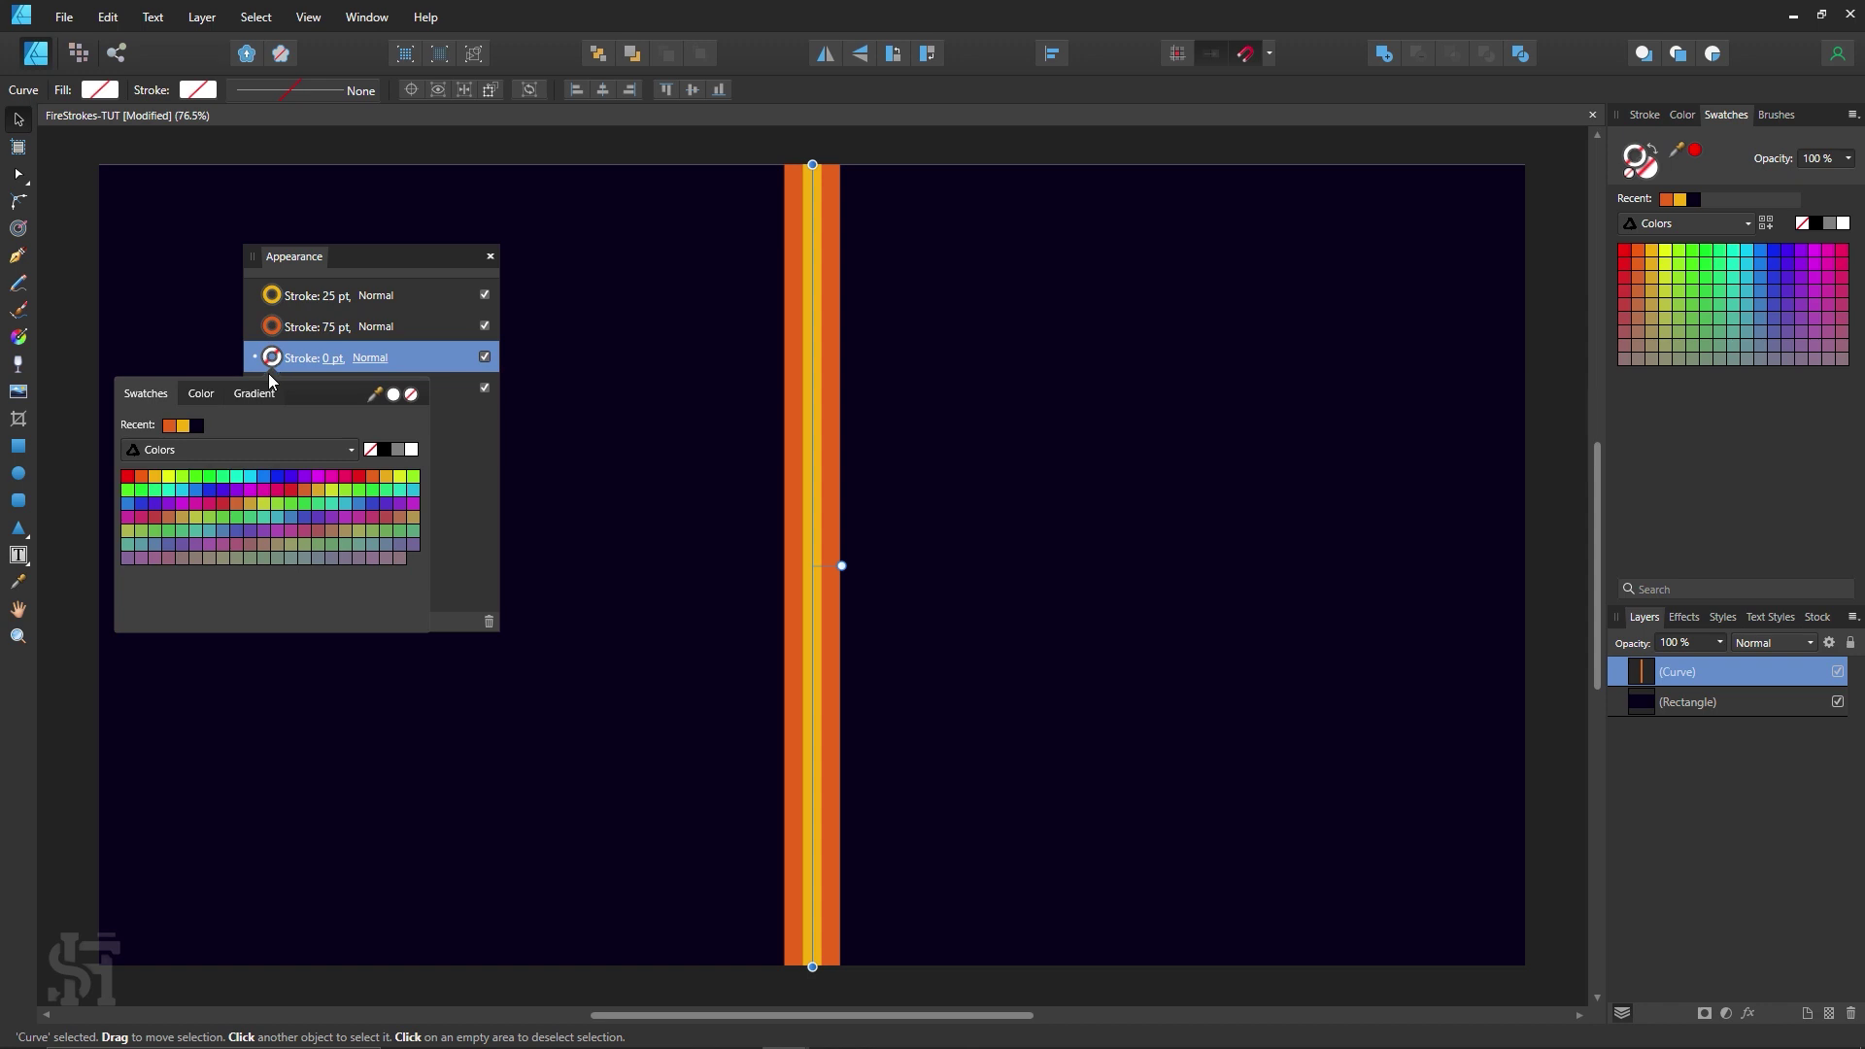
{"action": "left_click", "coordinate": [359, 476]}
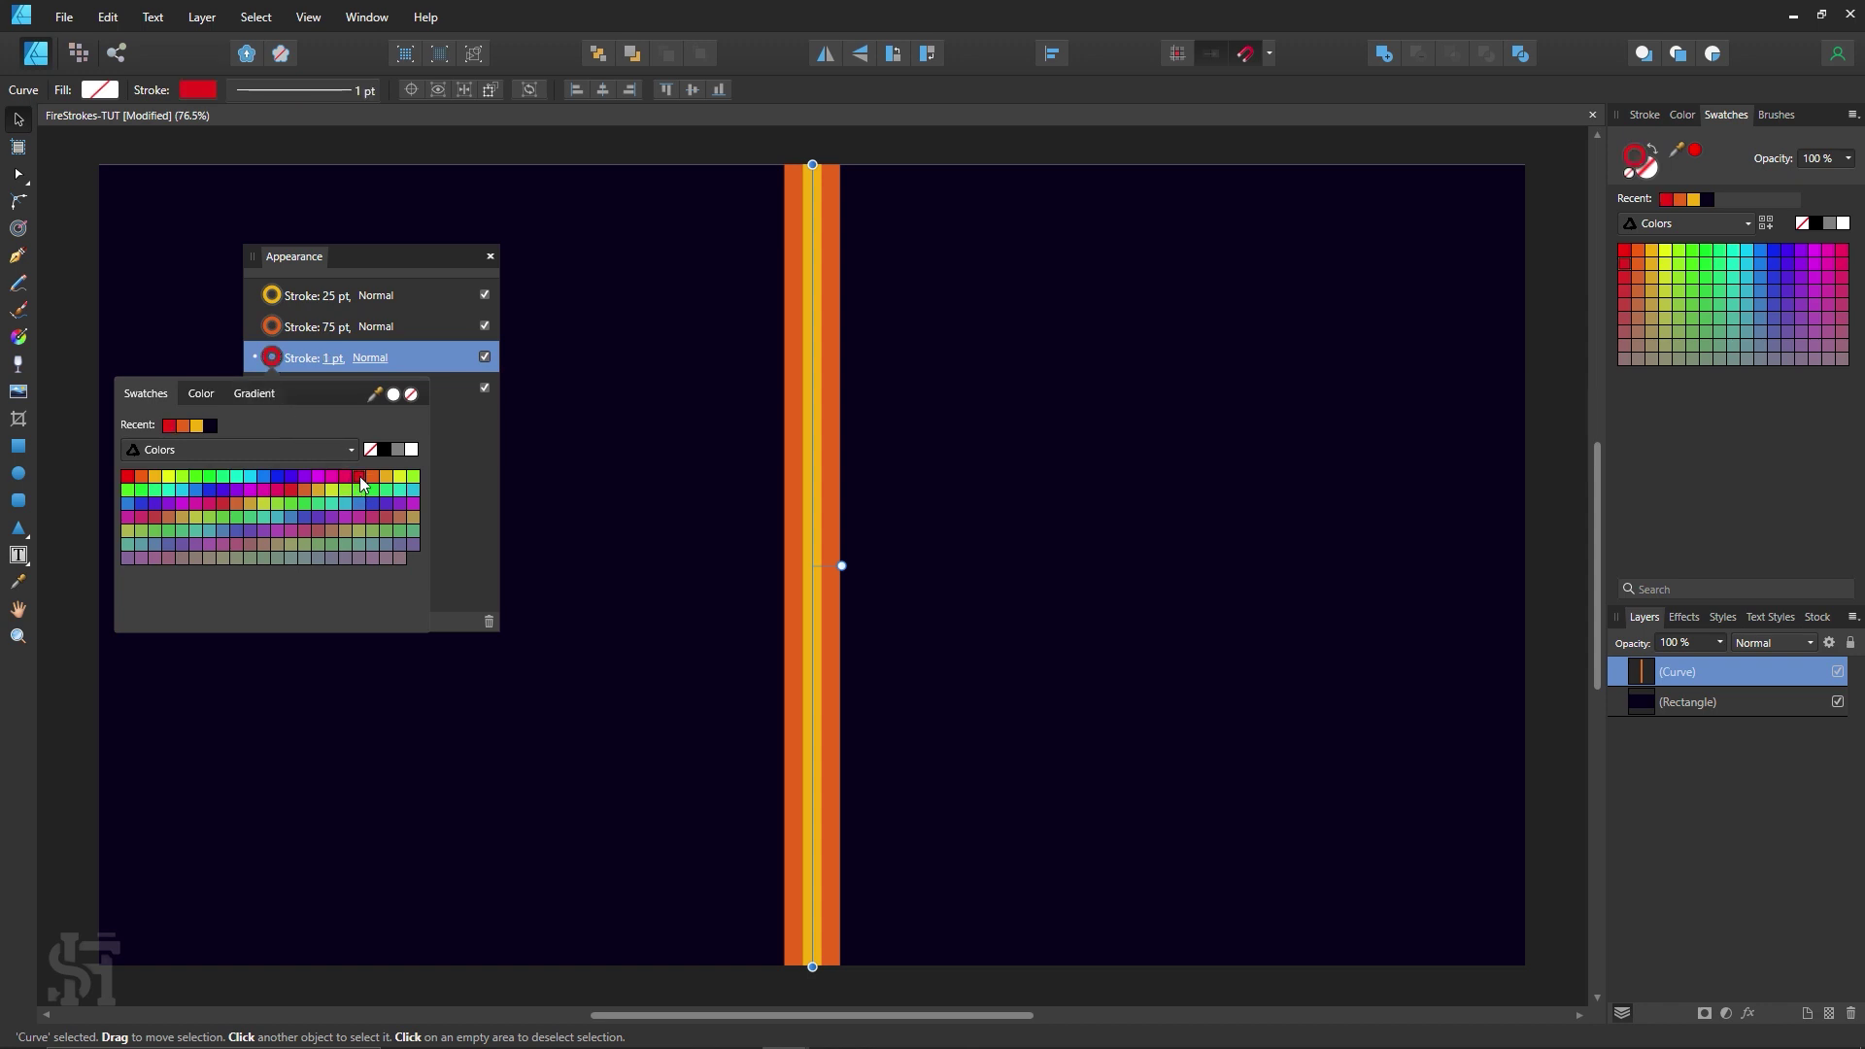
Step: Set the red stroke's width to 125 pt and deselect the line
{"action": "left_click", "coordinate": [333, 359]}
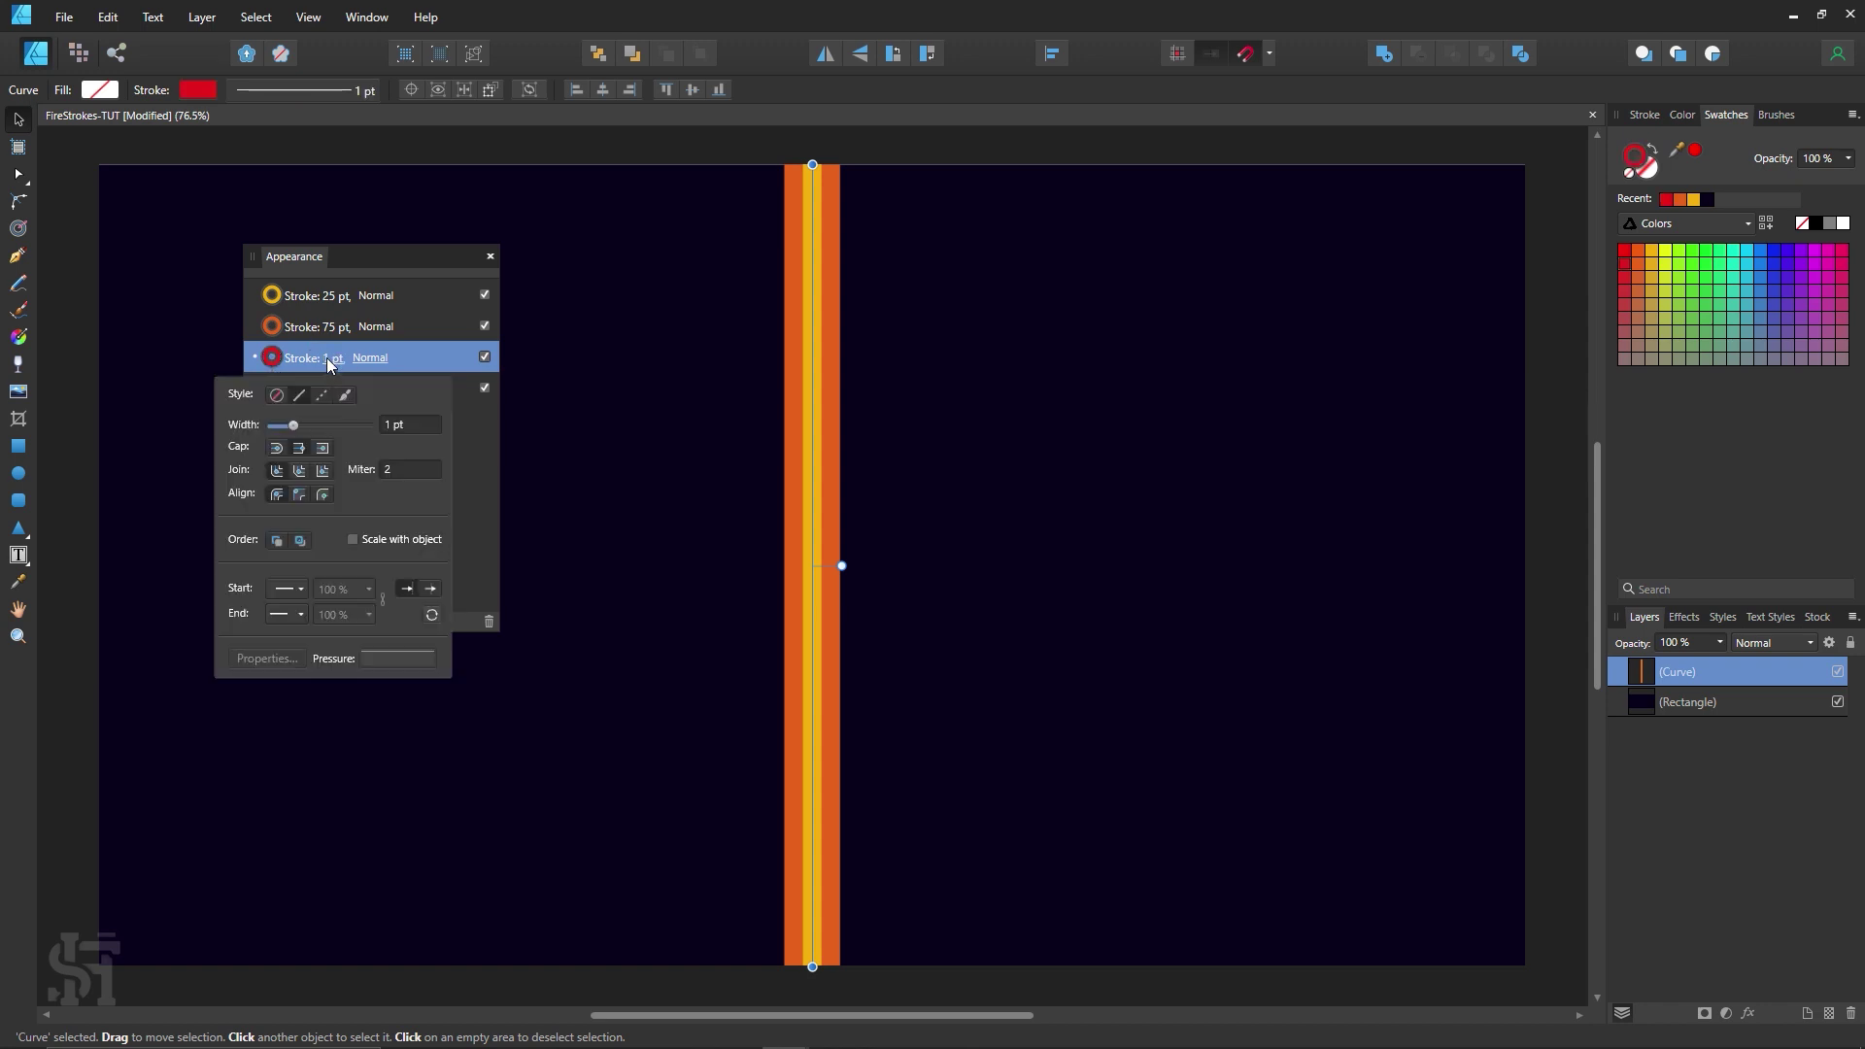
{"action": "left_click_drag", "start_coordinate": [345, 425], "coordinate": [423, 425]}
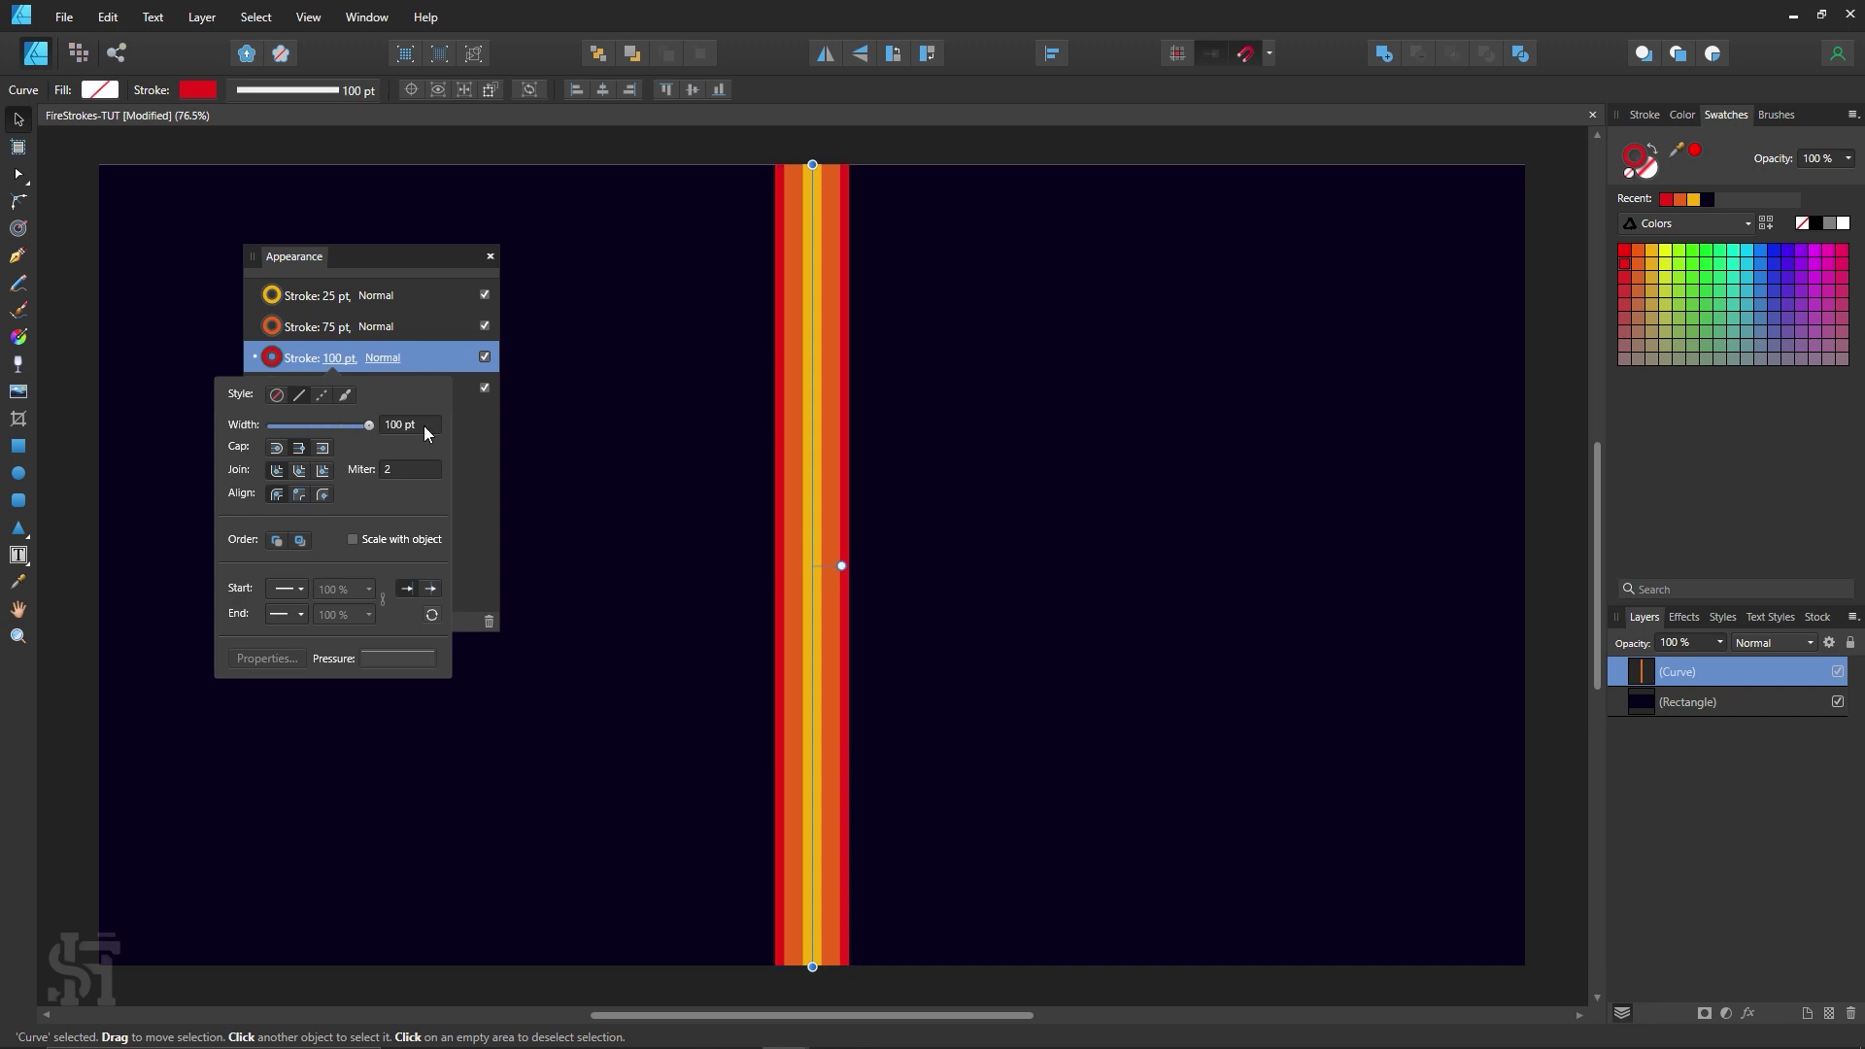
{"action": "type", "text": "125"}
{"action": "key", "text": "Return"}
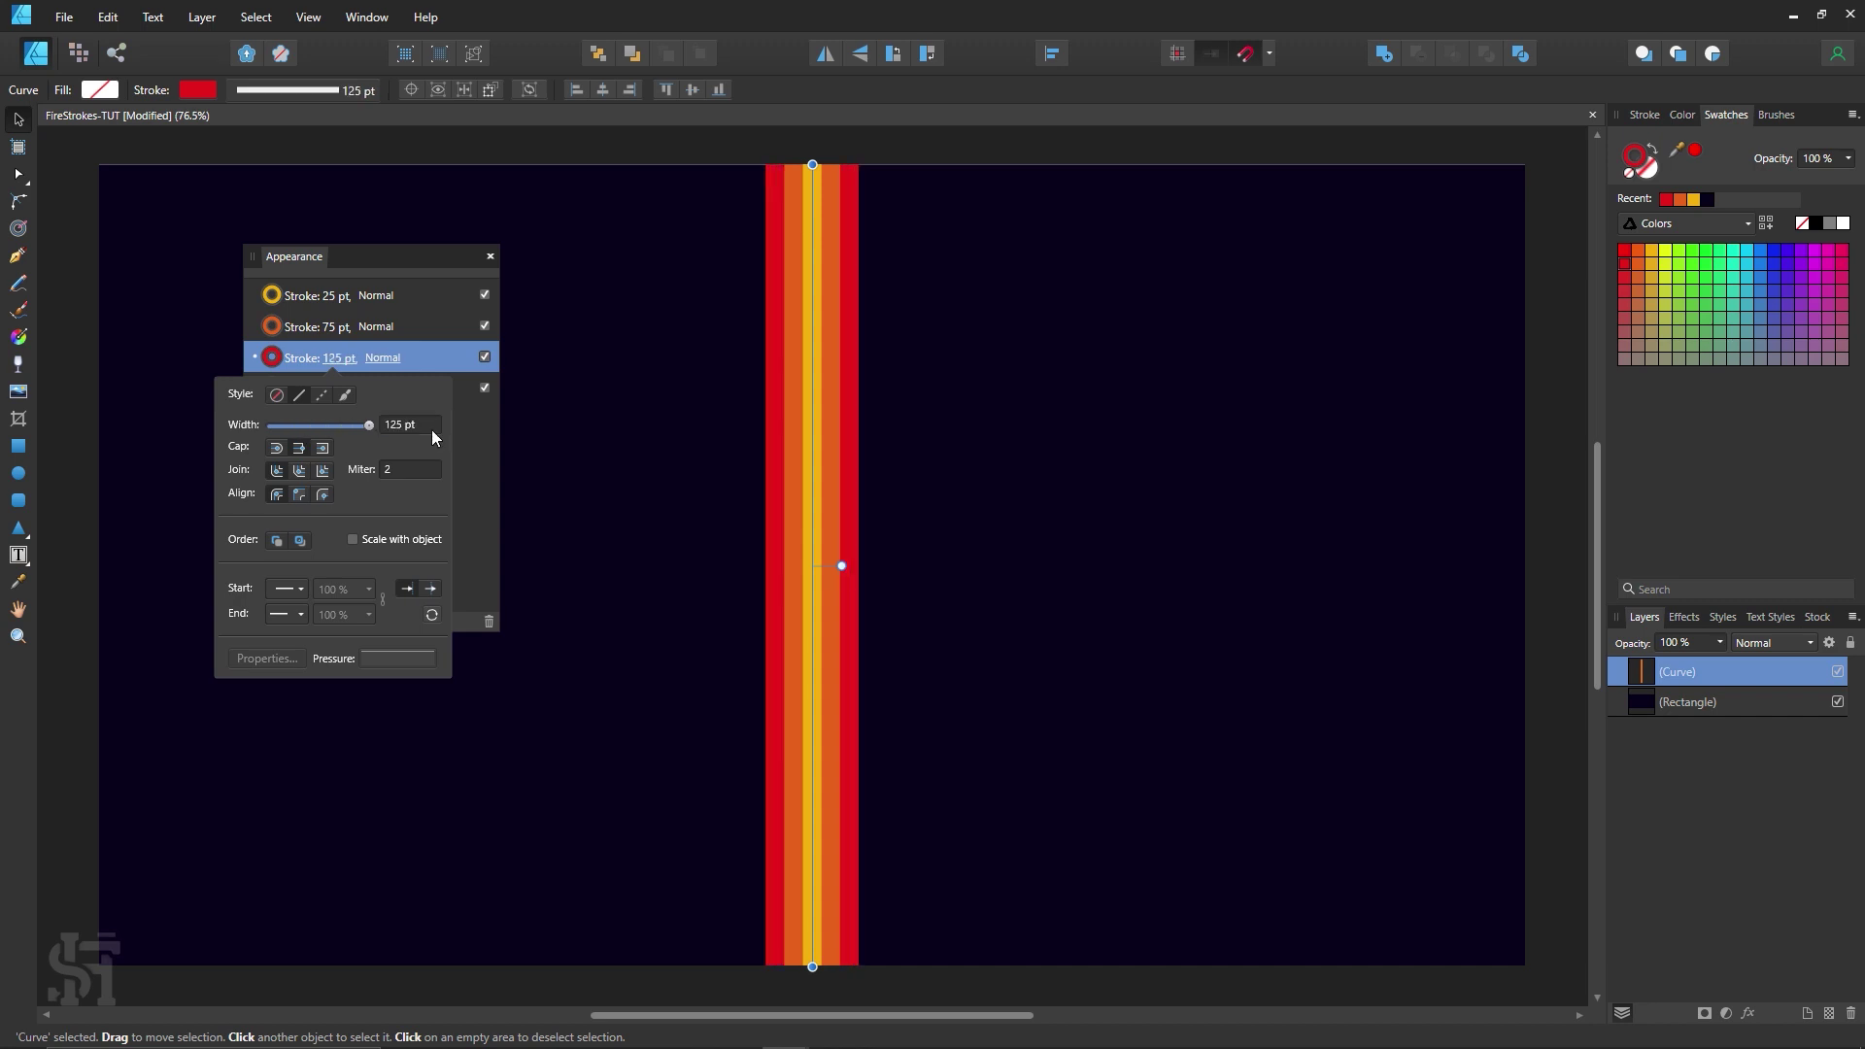
{"action": "left_click", "coordinate": [885, 156]}
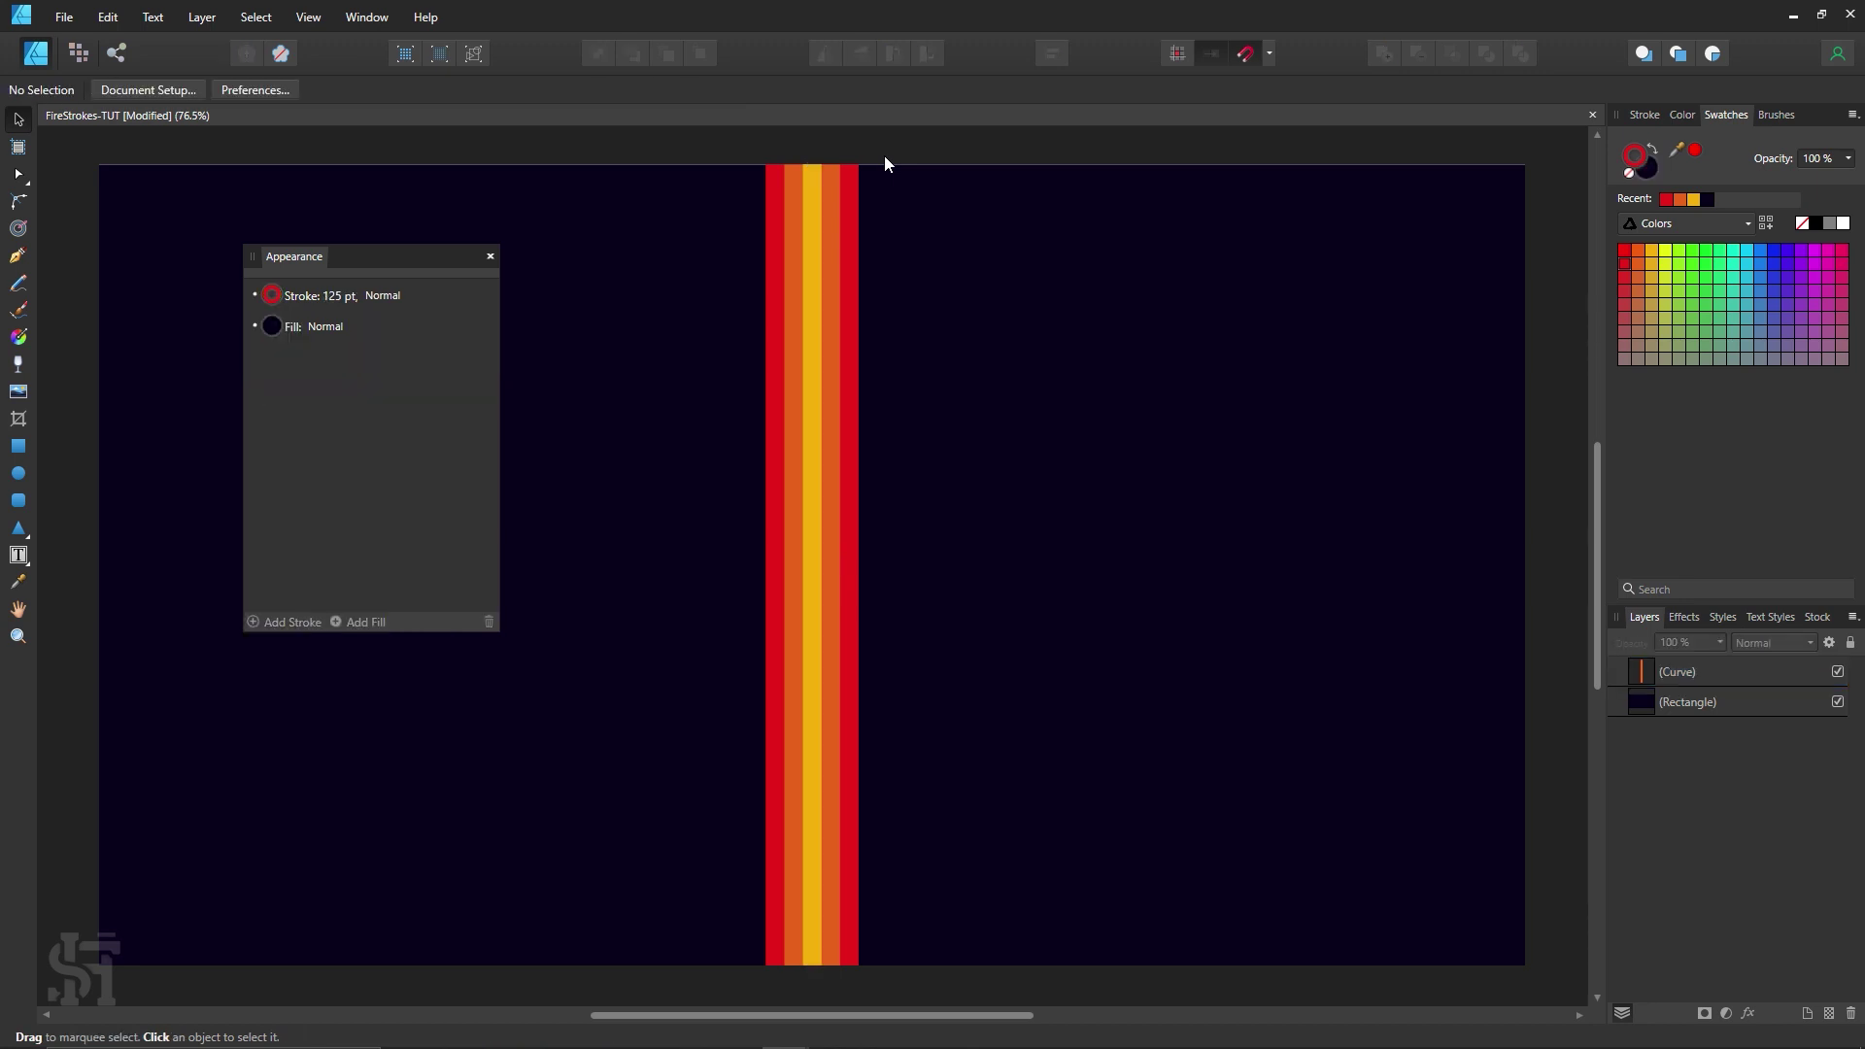
Step: Add a fourth stroke to the line beneath the red one and colour it pinkish red (H:339 S:90 L:50)
{"action": "left_click", "coordinate": [813, 494]}
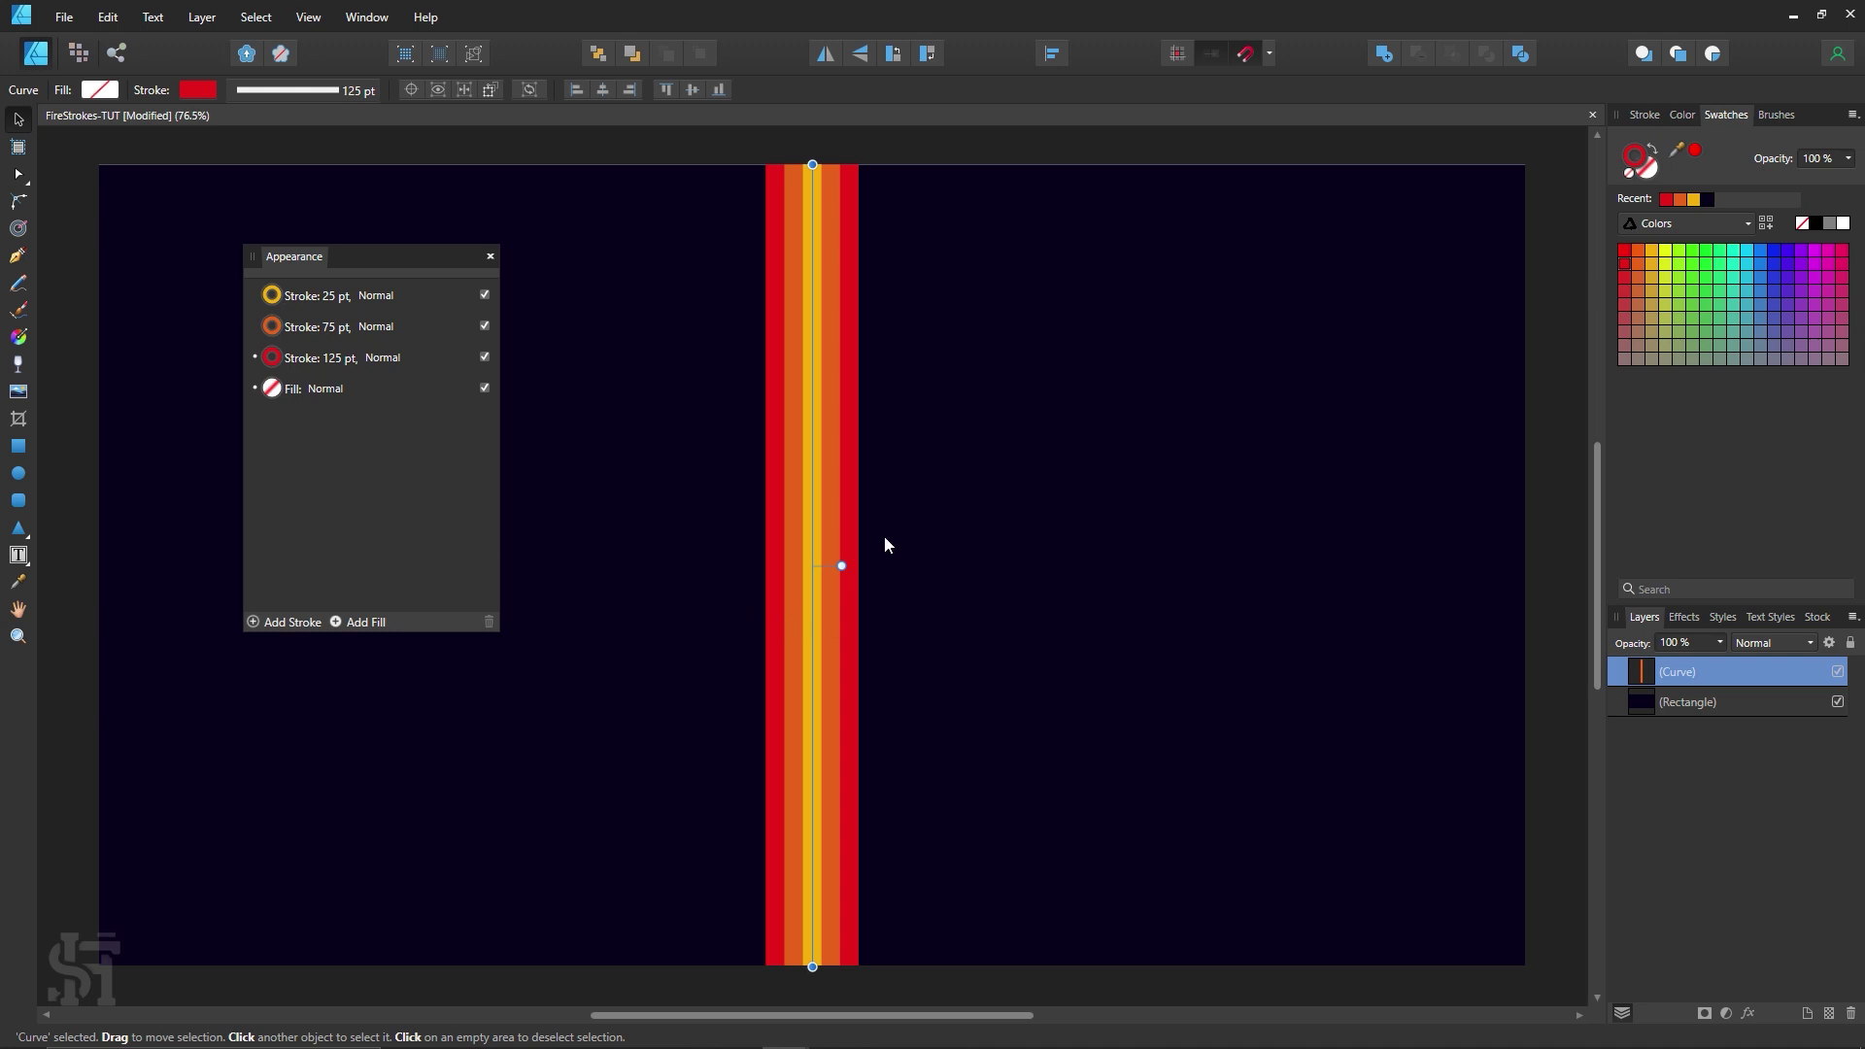
{"action": "left_click", "coordinate": [301, 621]}
{"action": "left_click_drag", "start_coordinate": [299, 359], "coordinate": [309, 396]}
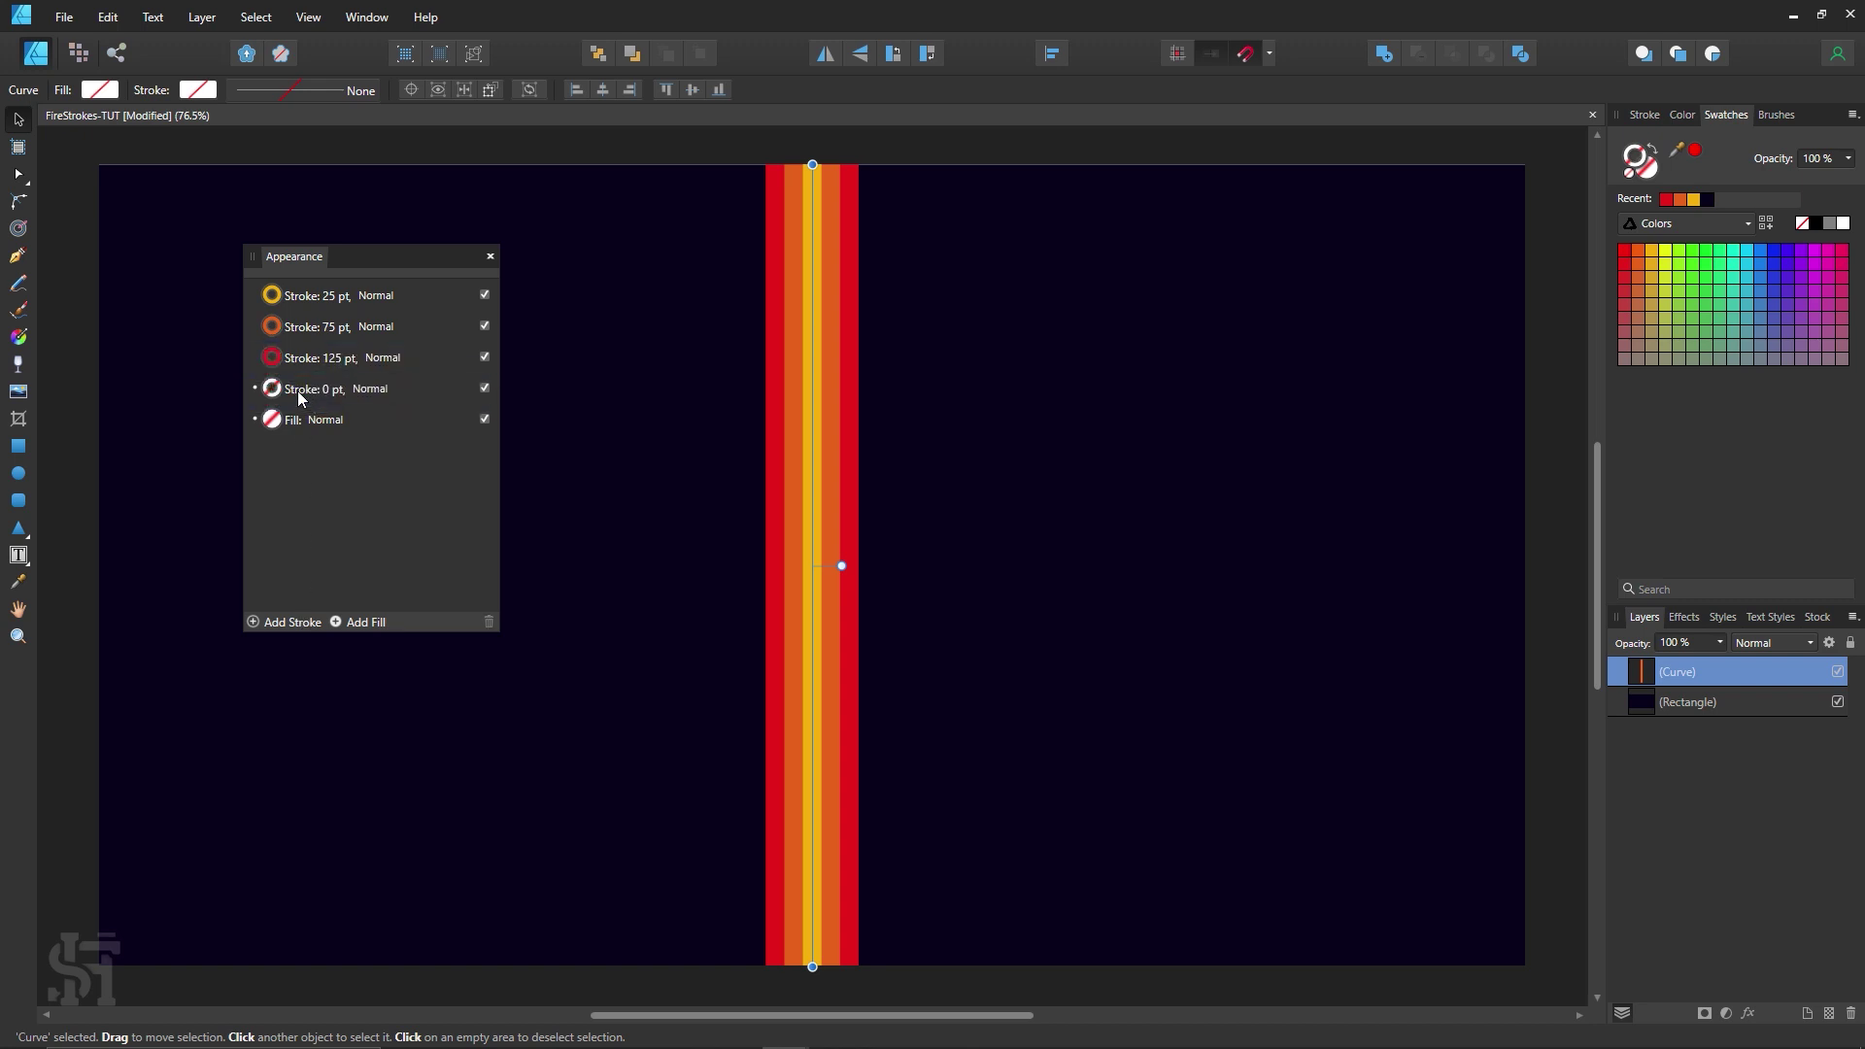
{"action": "left_click", "coordinate": [274, 392]}
{"action": "left_click", "coordinate": [268, 397]}
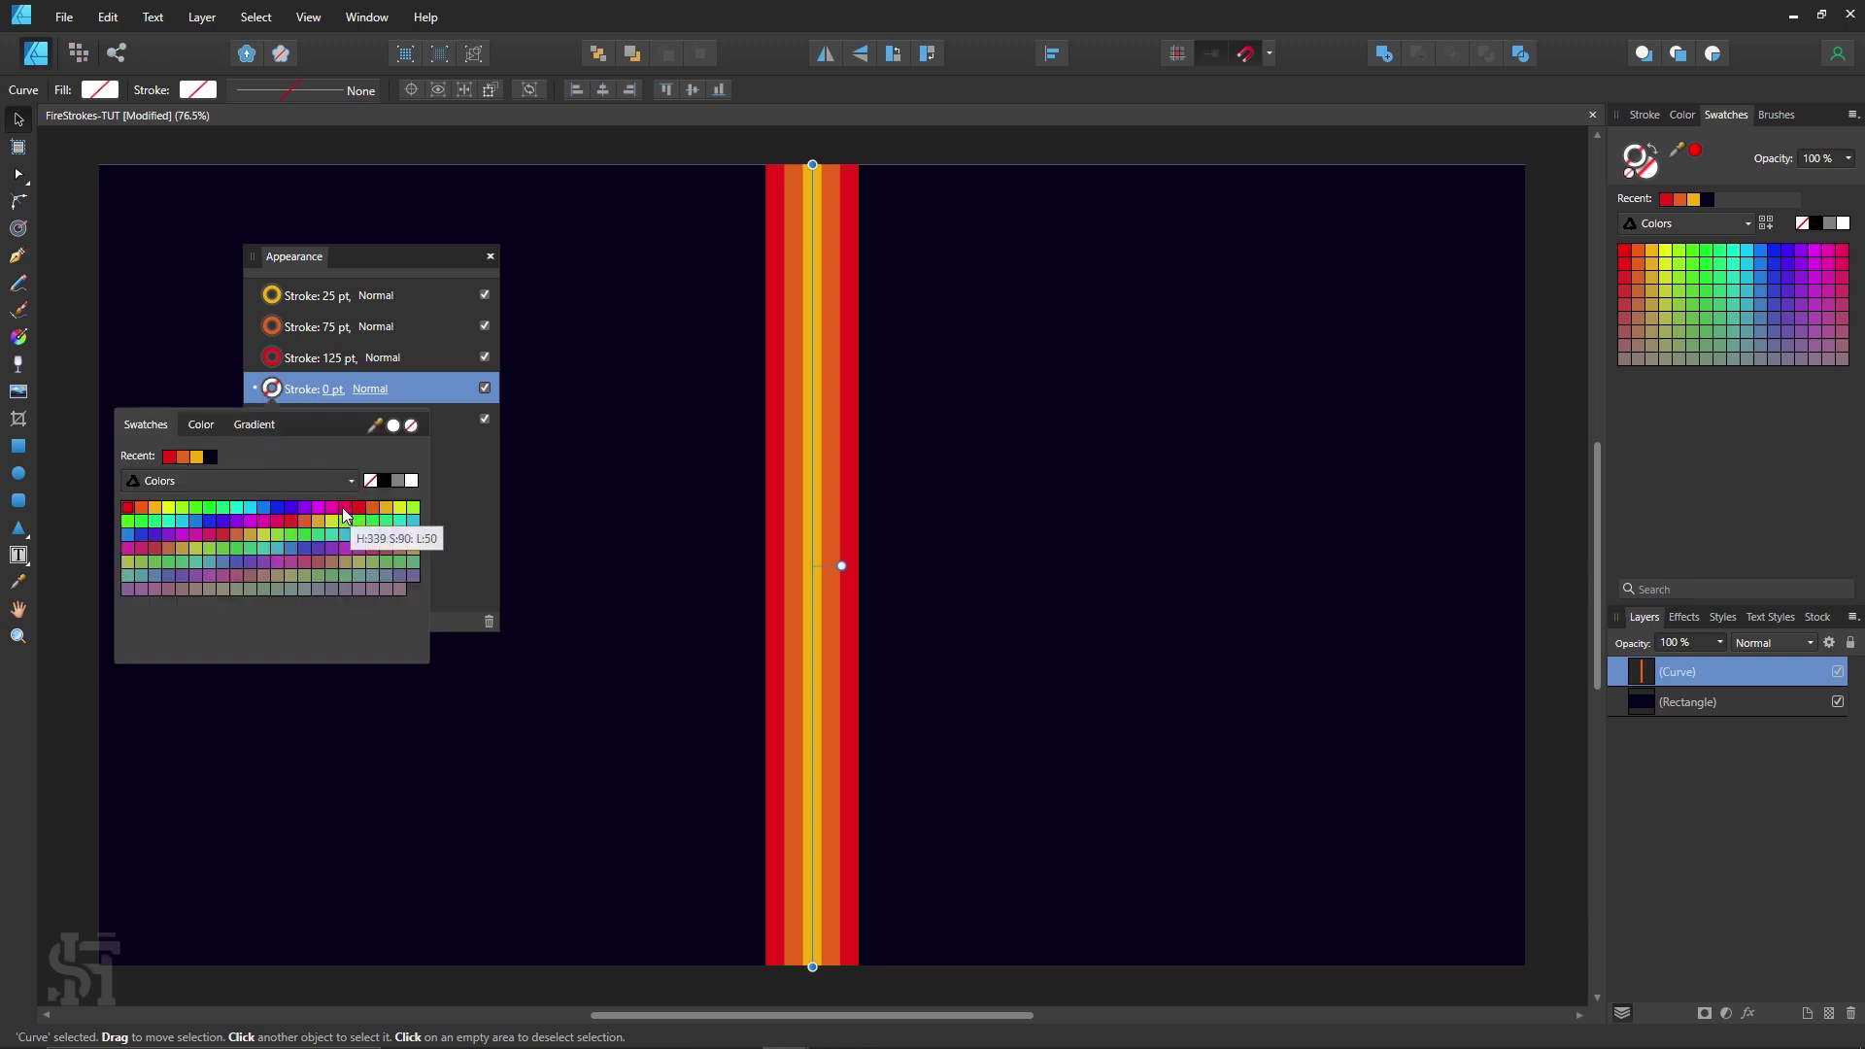
{"action": "left_click", "coordinate": [344, 509]}
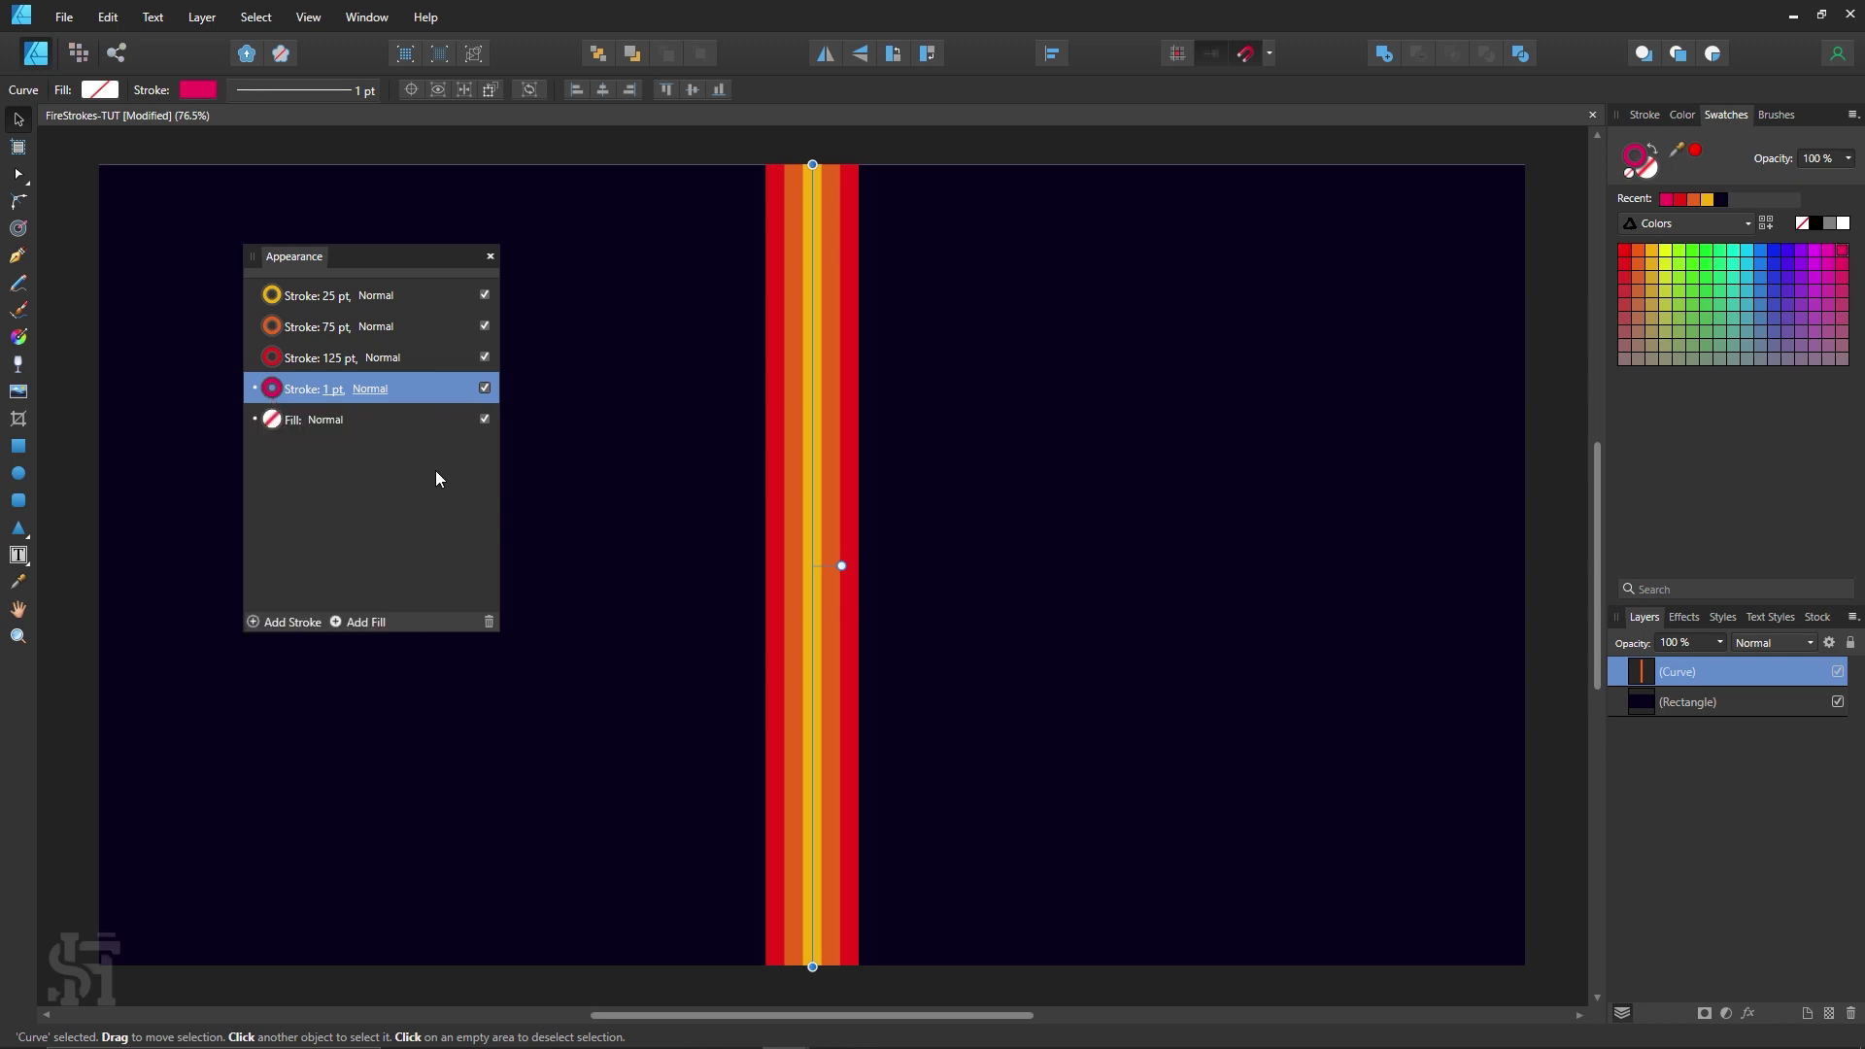
Step: Set the pinkish-red stroke's width to 175 pt
{"action": "left_click", "coordinate": [331, 389]}
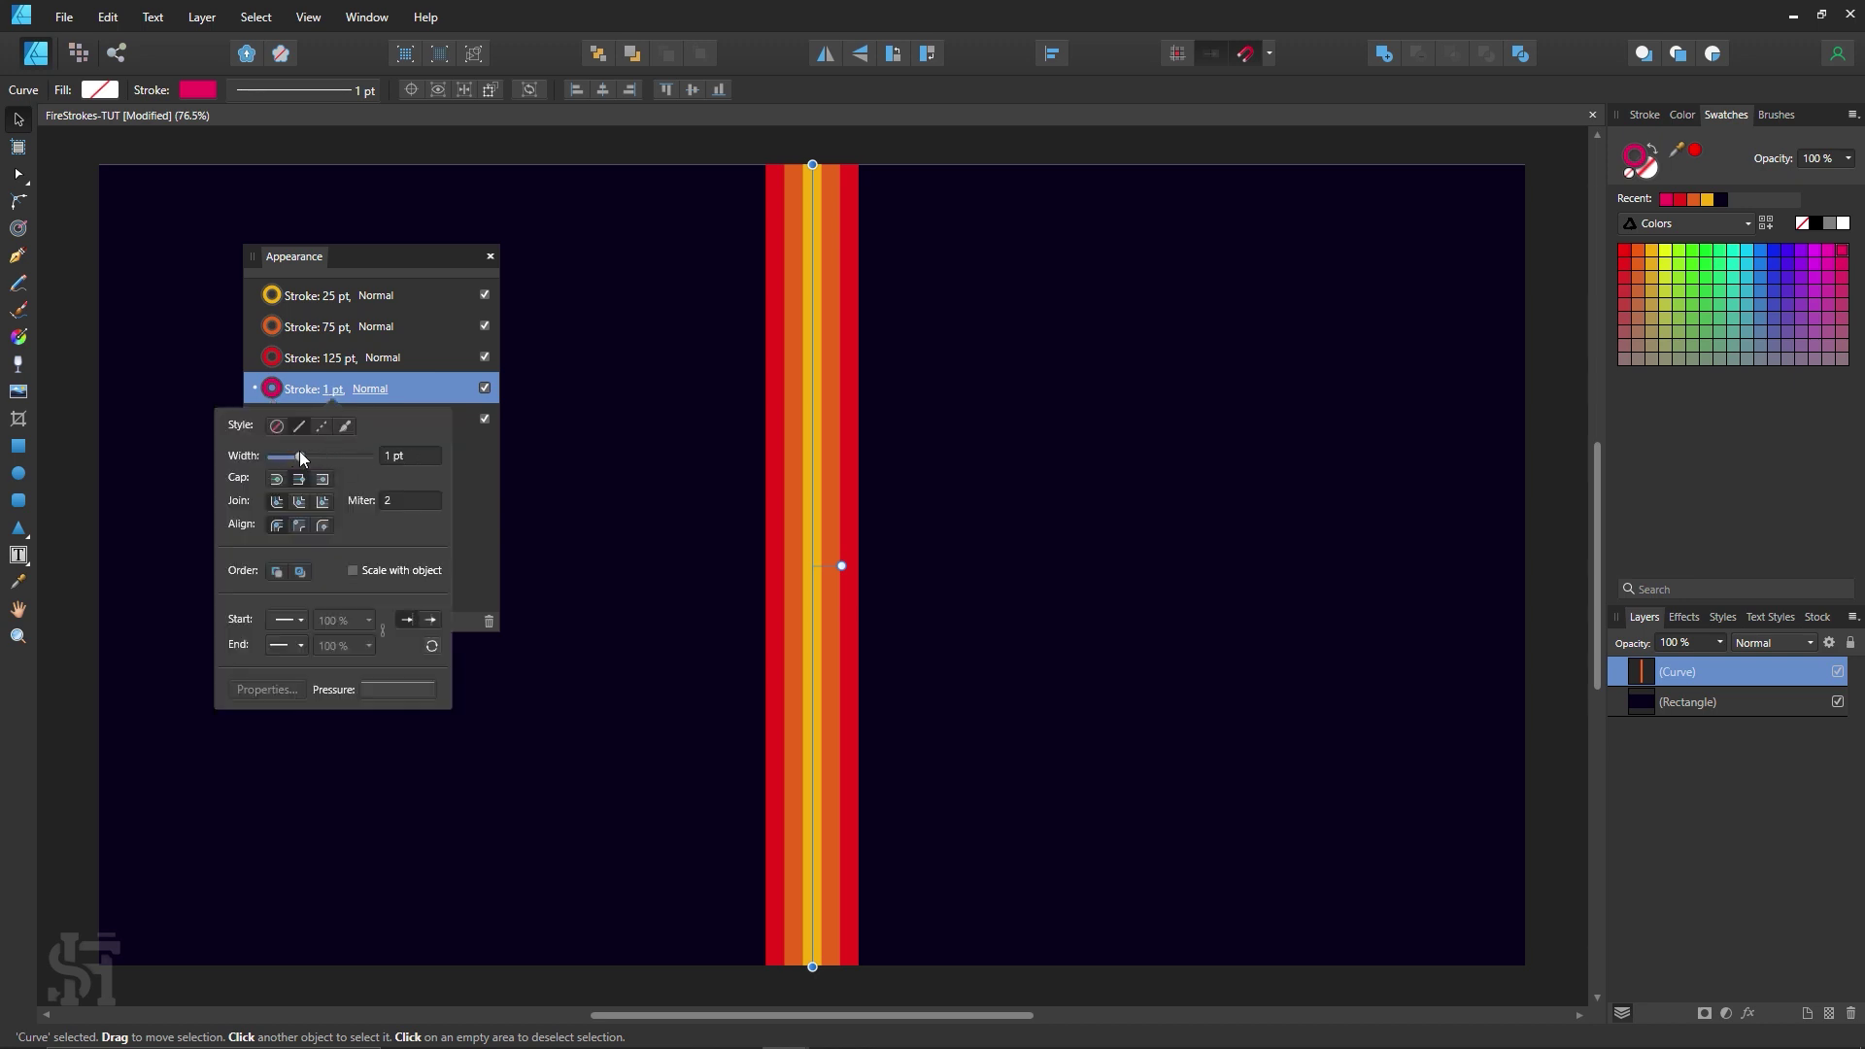
{"action": "left_click_drag", "start_coordinate": [300, 454], "coordinate": [411, 458]}
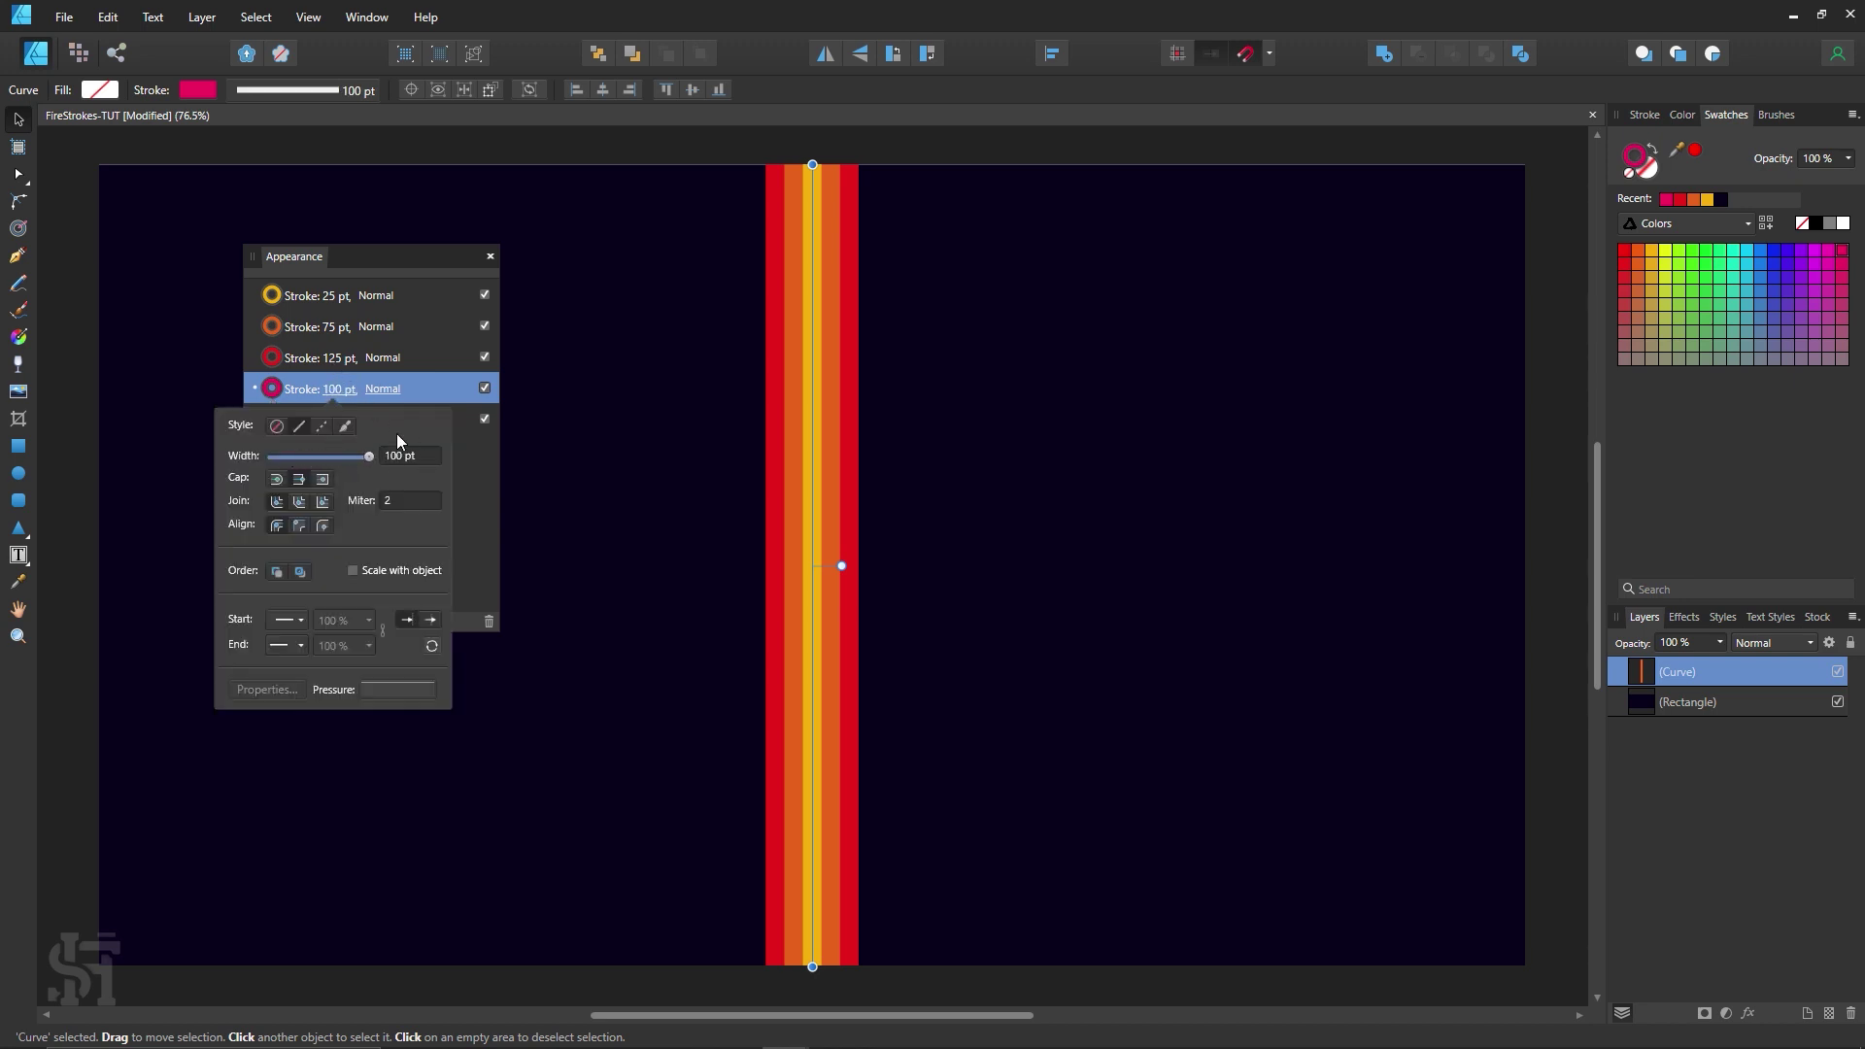
{"action": "type", "text": "175"}
{"action": "key", "text": "Return"}
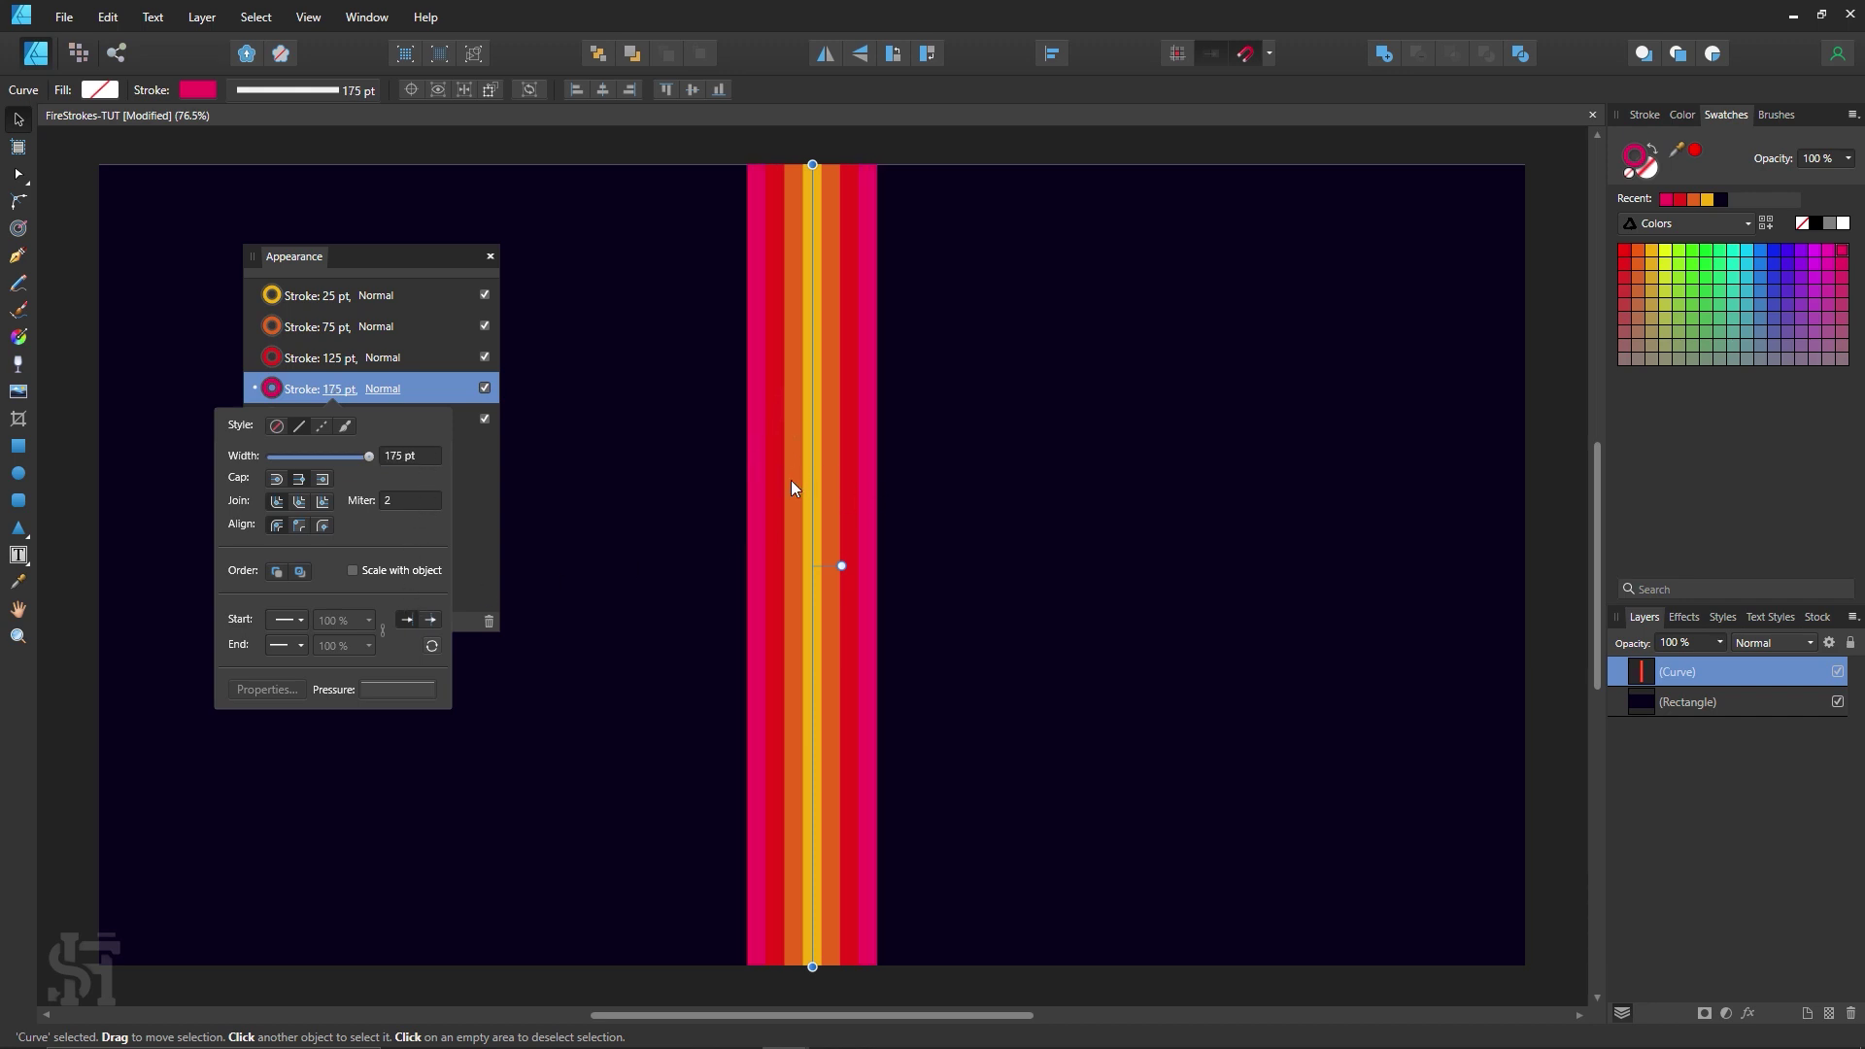
Step: Darken the 175 pt stroke's colour to a deep crimson of about R 174, G 13, B 78
{"action": "left_click", "coordinate": [272, 390]}
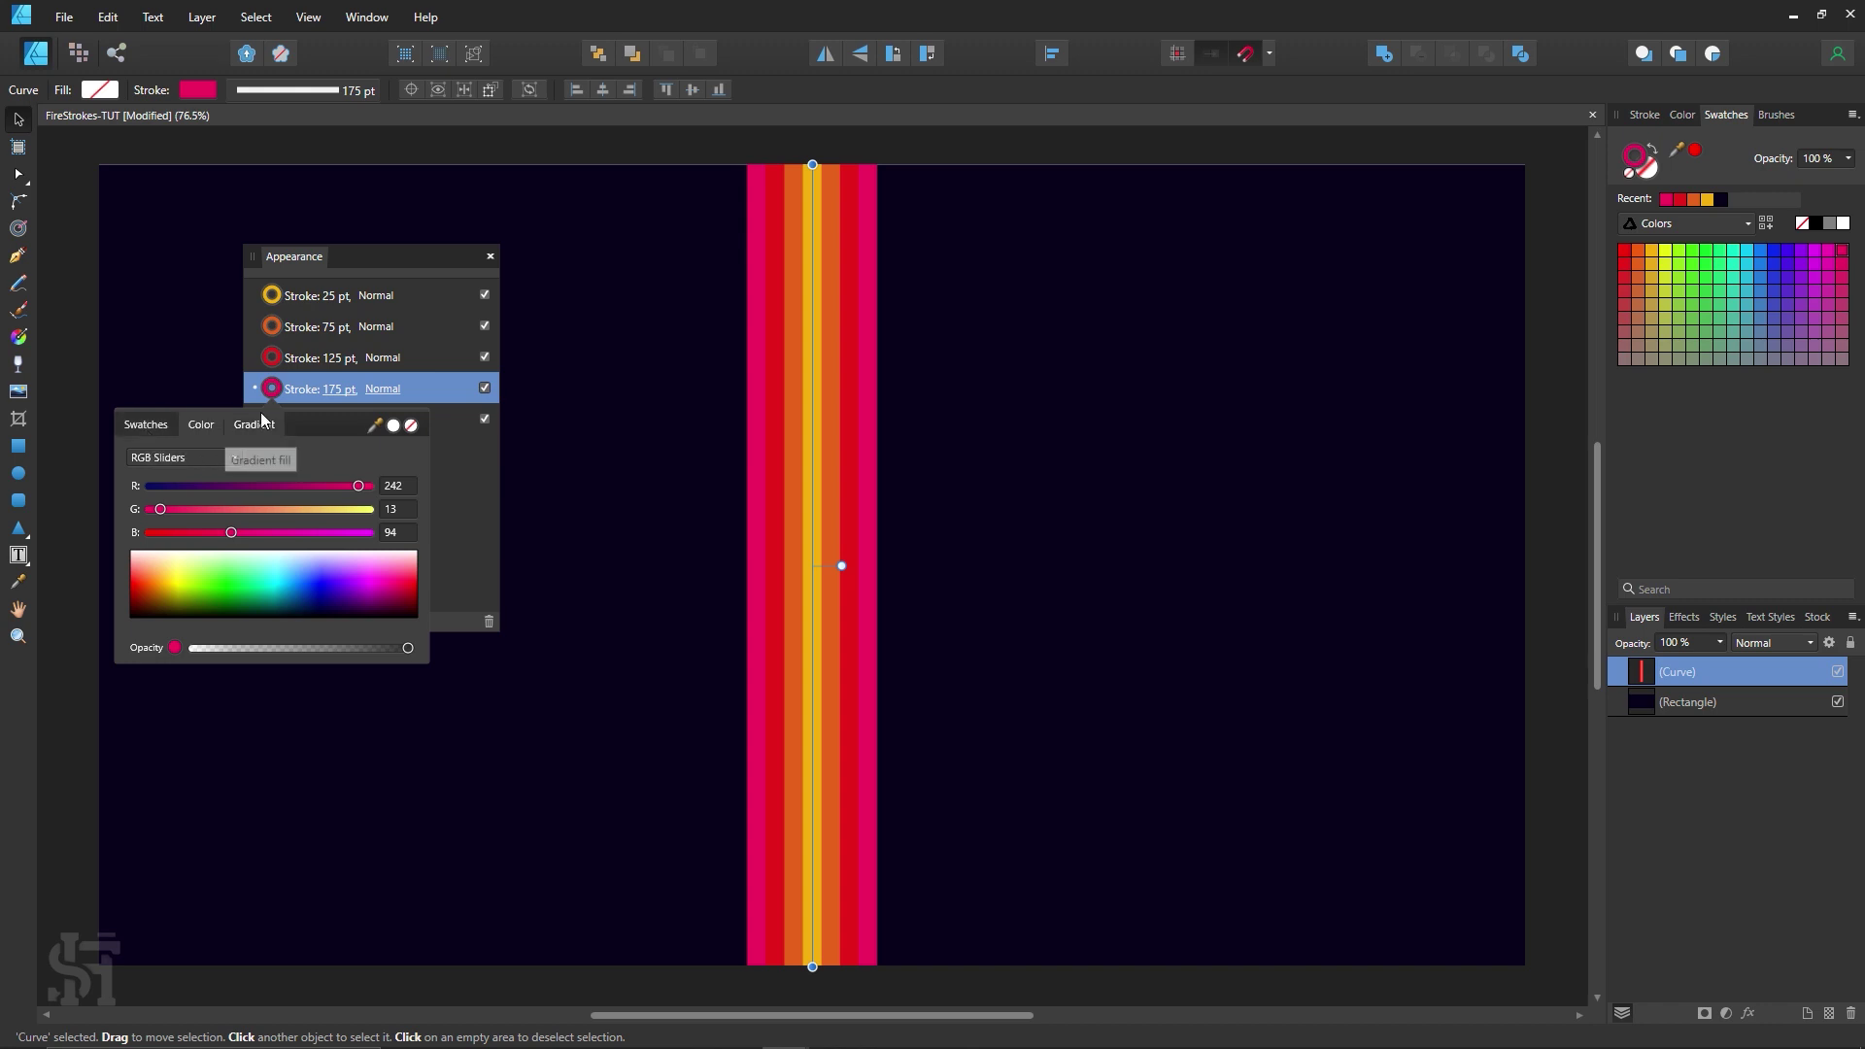
{"action": "left_click", "coordinate": [146, 426]}
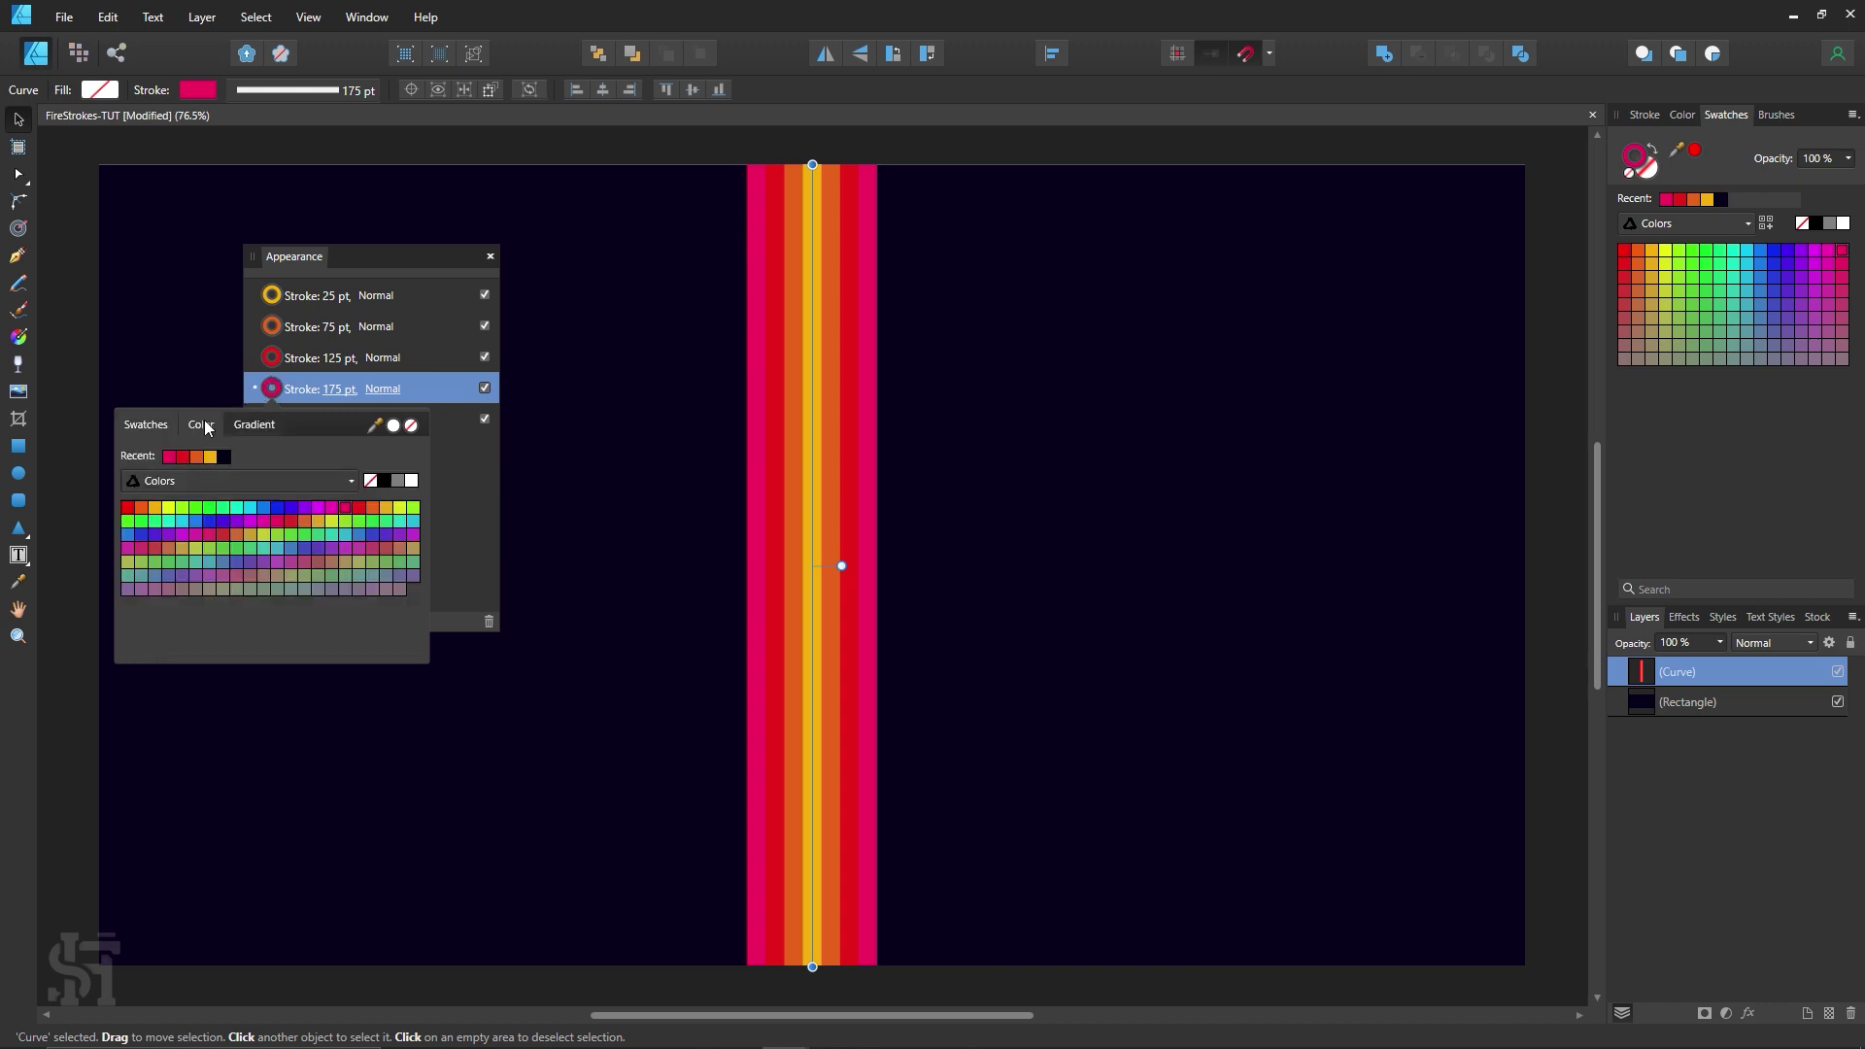
{"action": "left_click", "coordinate": [201, 423]}
{"action": "left_click", "coordinate": [253, 427]}
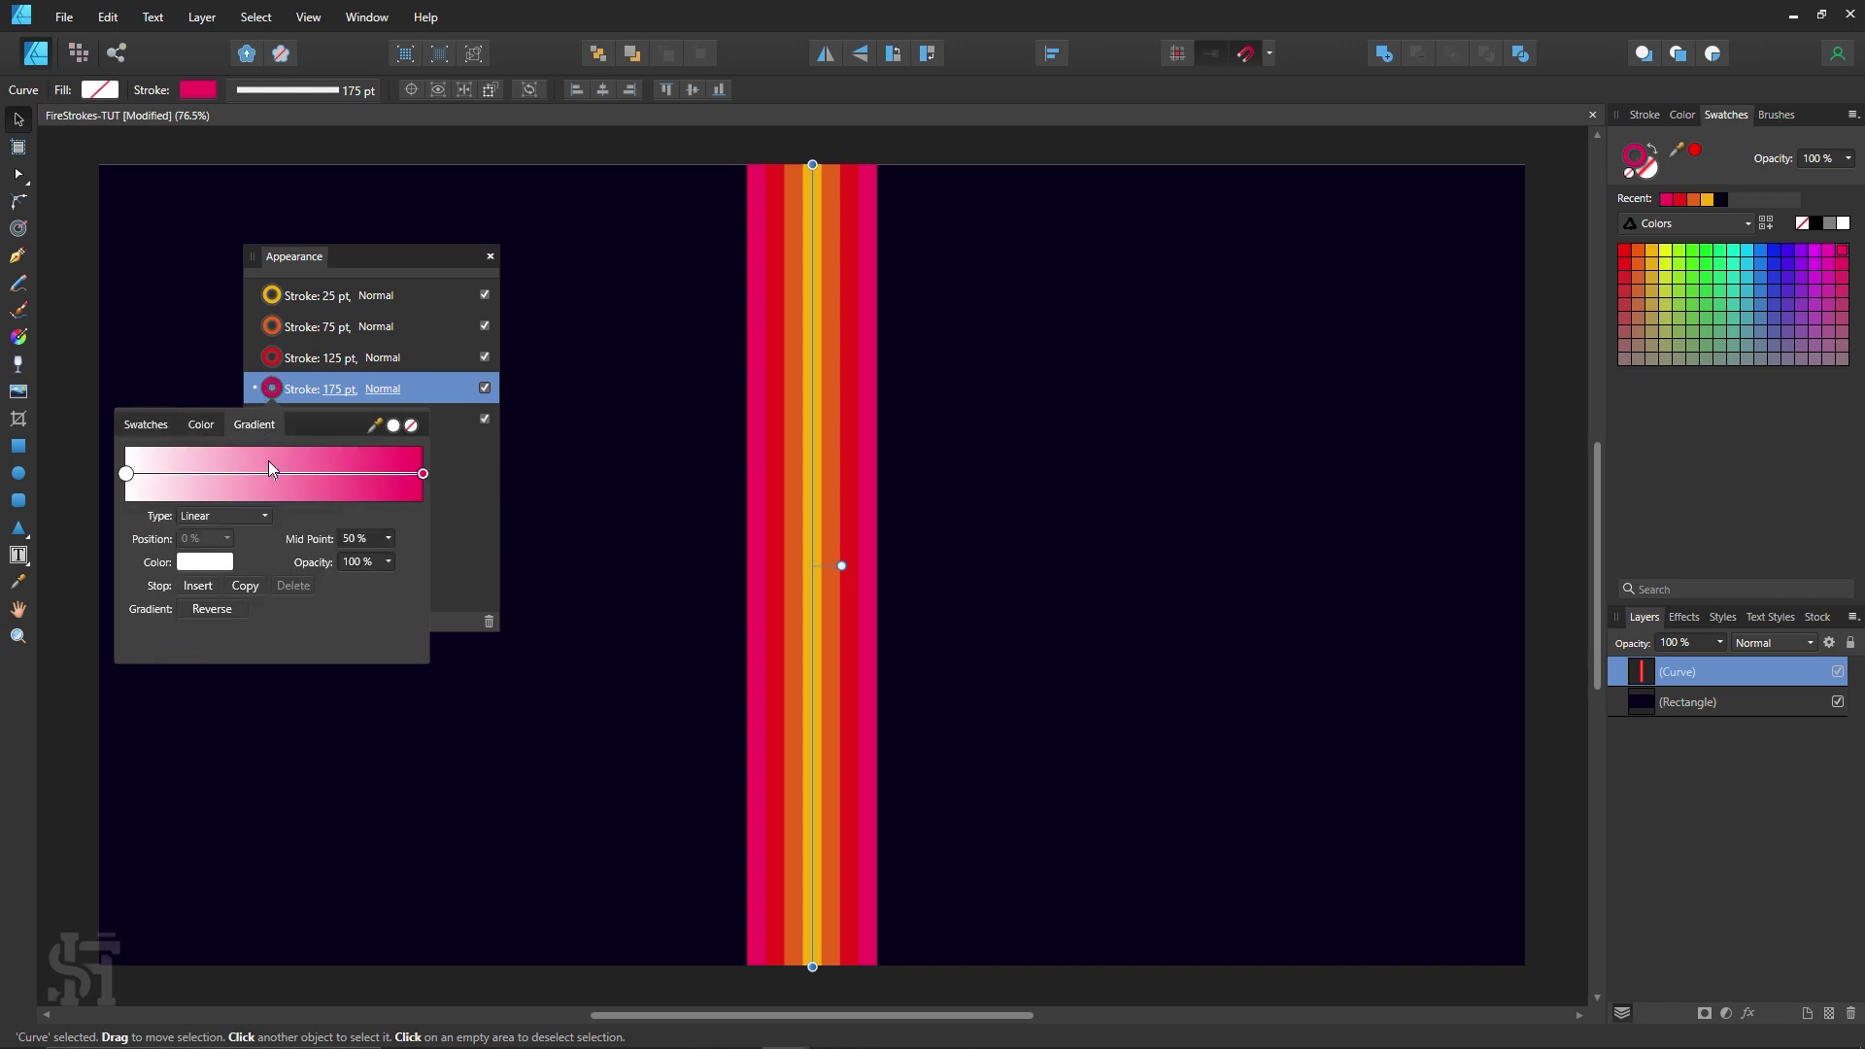
{"action": "left_click", "coordinate": [204, 426]}
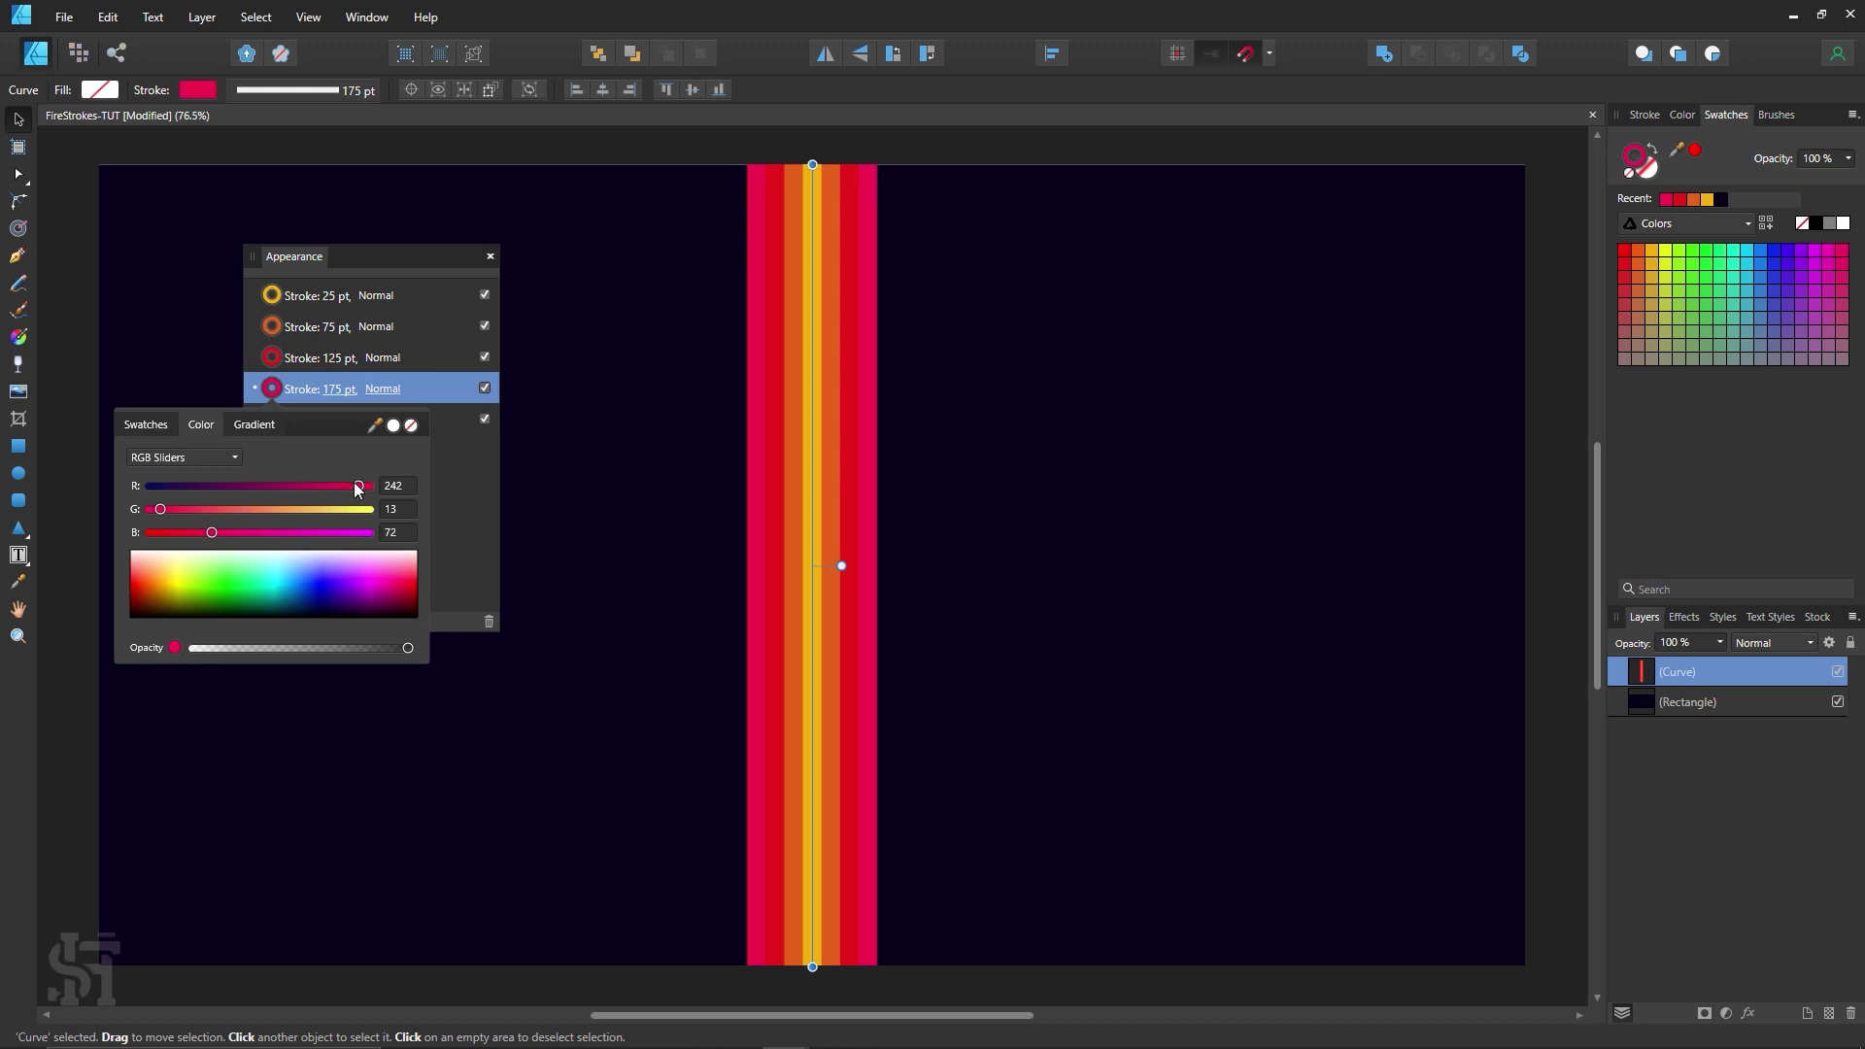
{"action": "left_click_drag", "start_coordinate": [358, 486], "coordinate": [303, 485]}
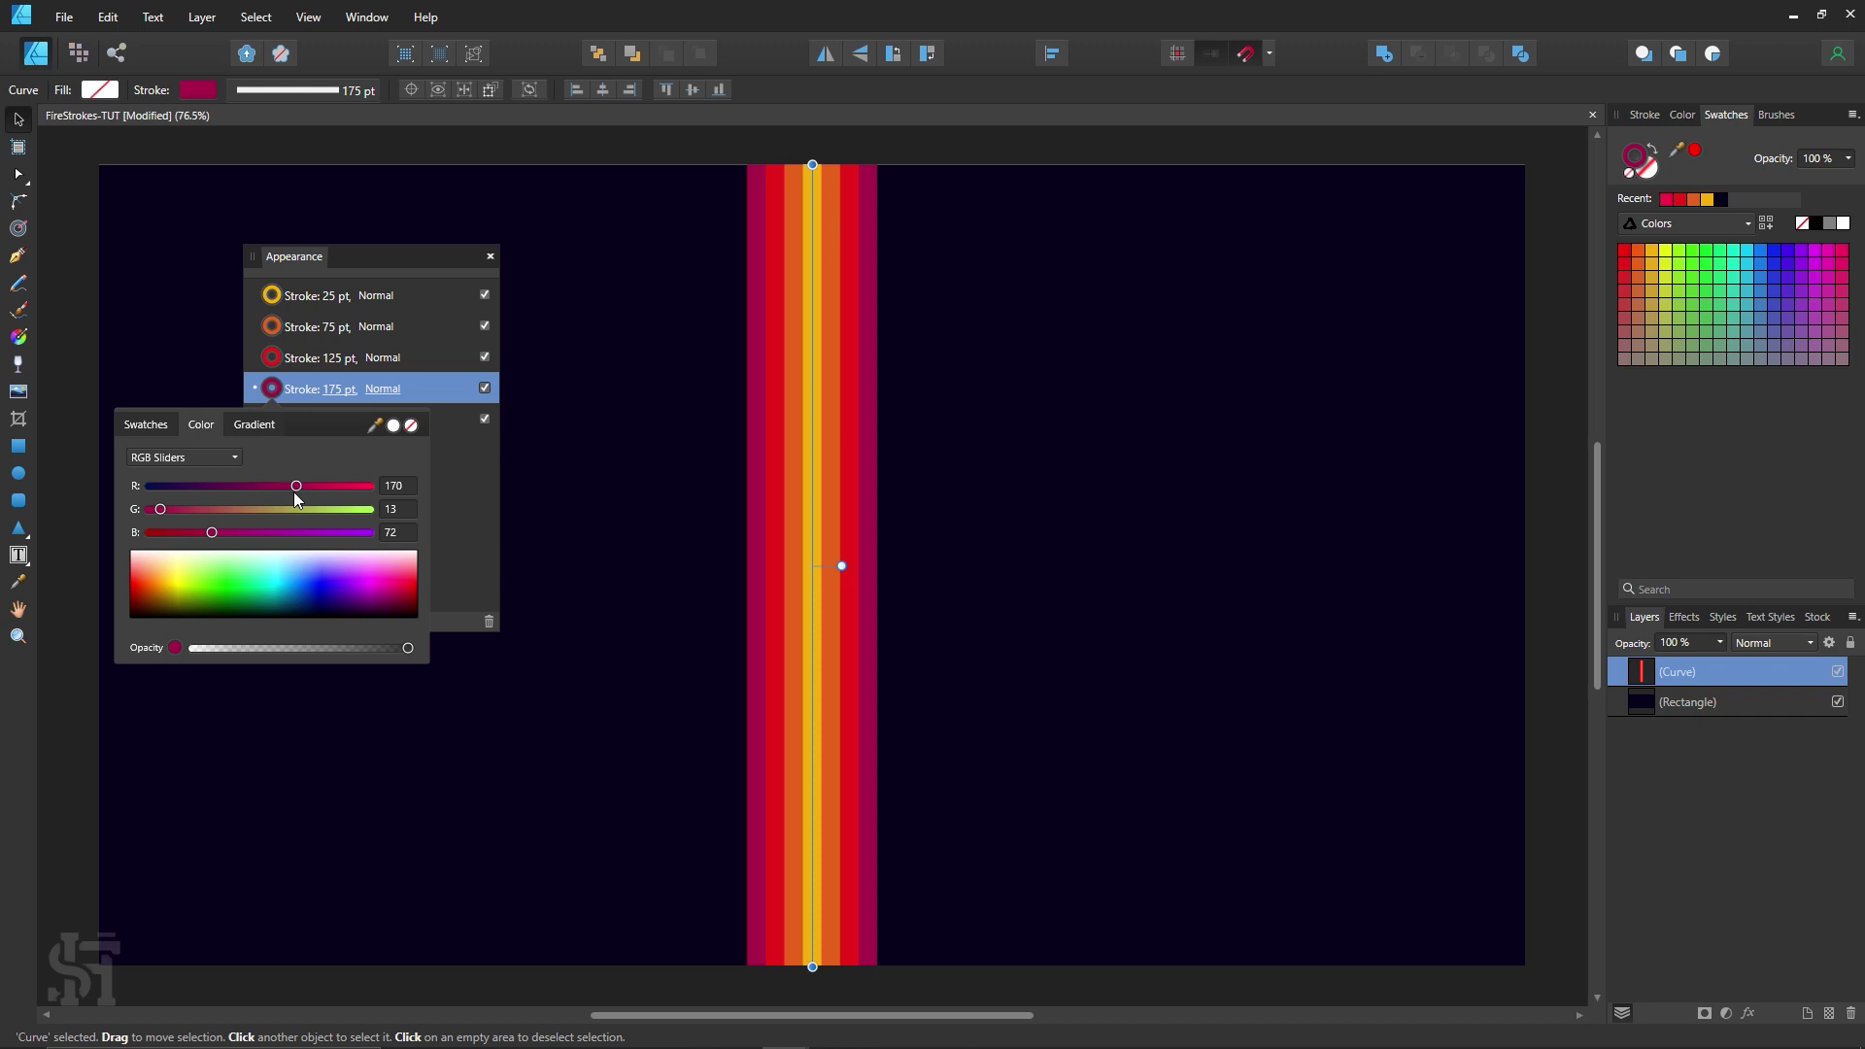
{"action": "mouse_move", "coordinate": [210, 532]}
{"action": "left_mouse_down"}
{"action": "mouse_move", "coordinate": [175, 537]}
{"action": "mouse_move", "coordinate": [219, 536]}
{"action": "left_mouse_up"}
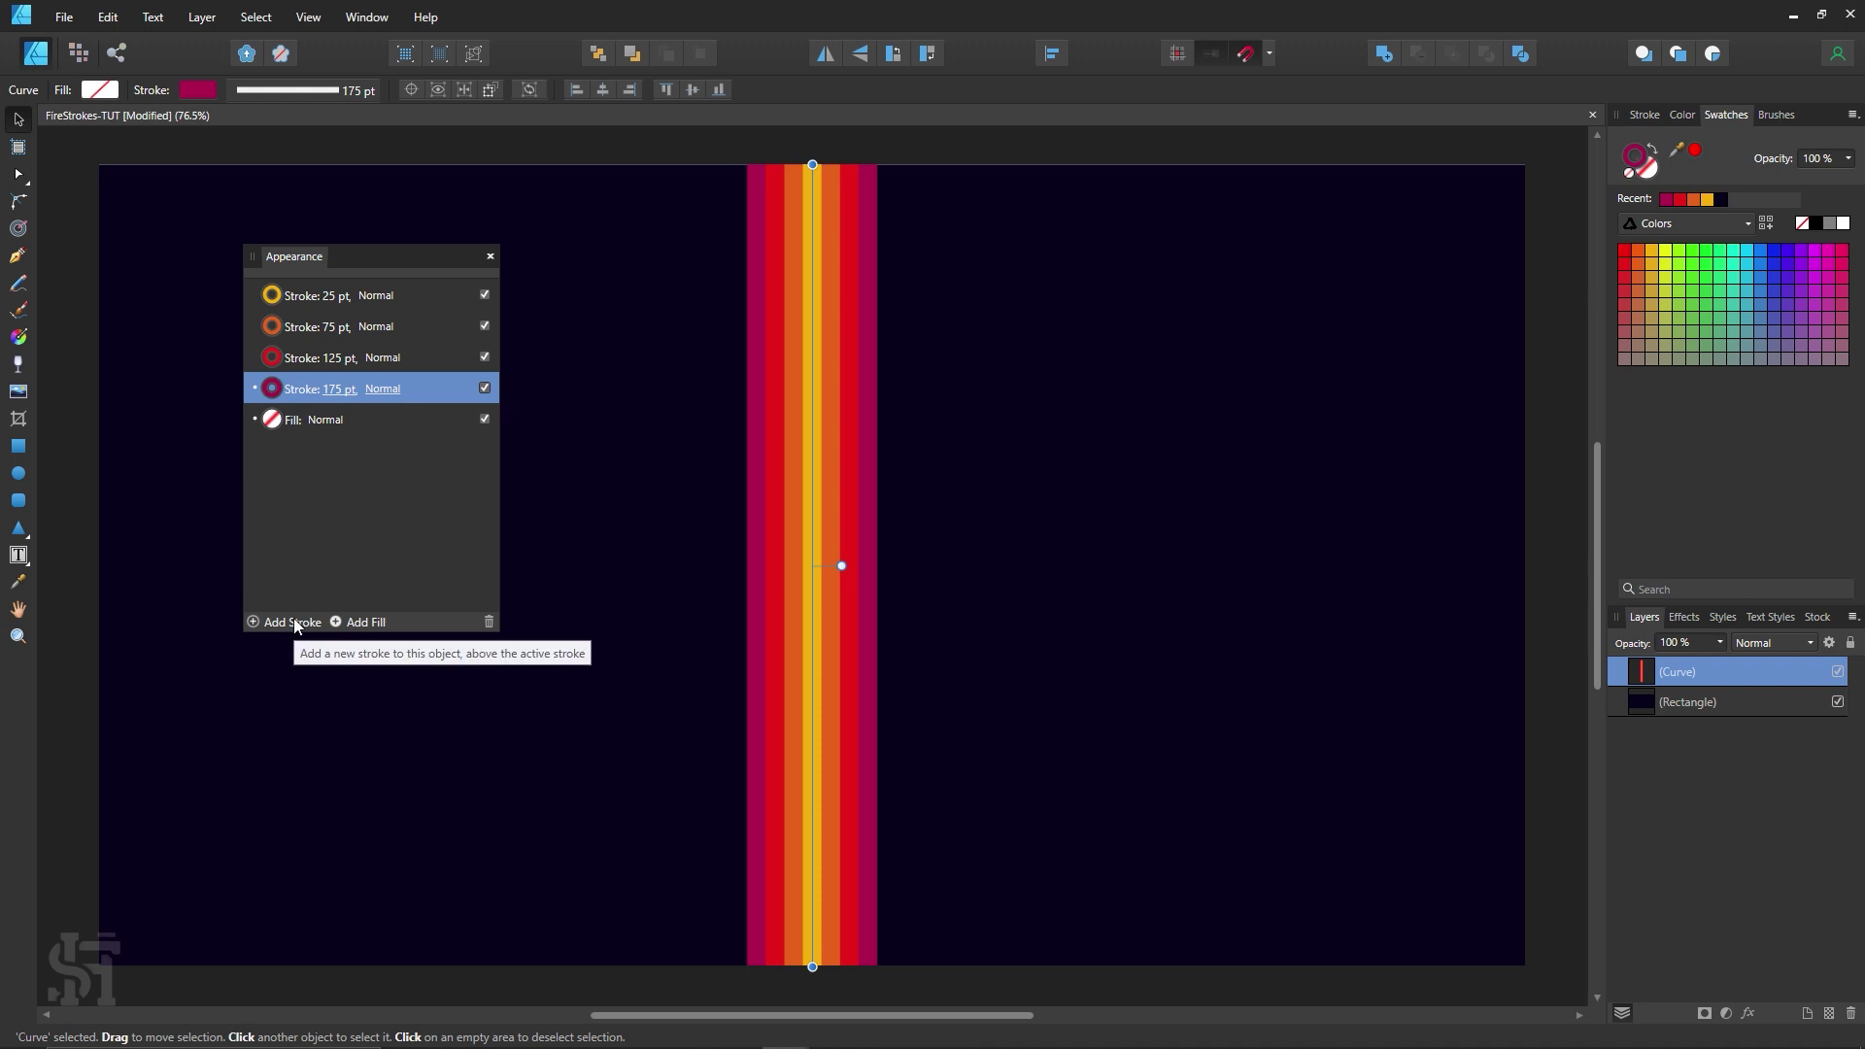
Step: Add a fifth stroke beneath the crimson one, reuse the recent crimson colour and lower its red value to make it dark purple
{"action": "left_click", "coordinate": [293, 622]}
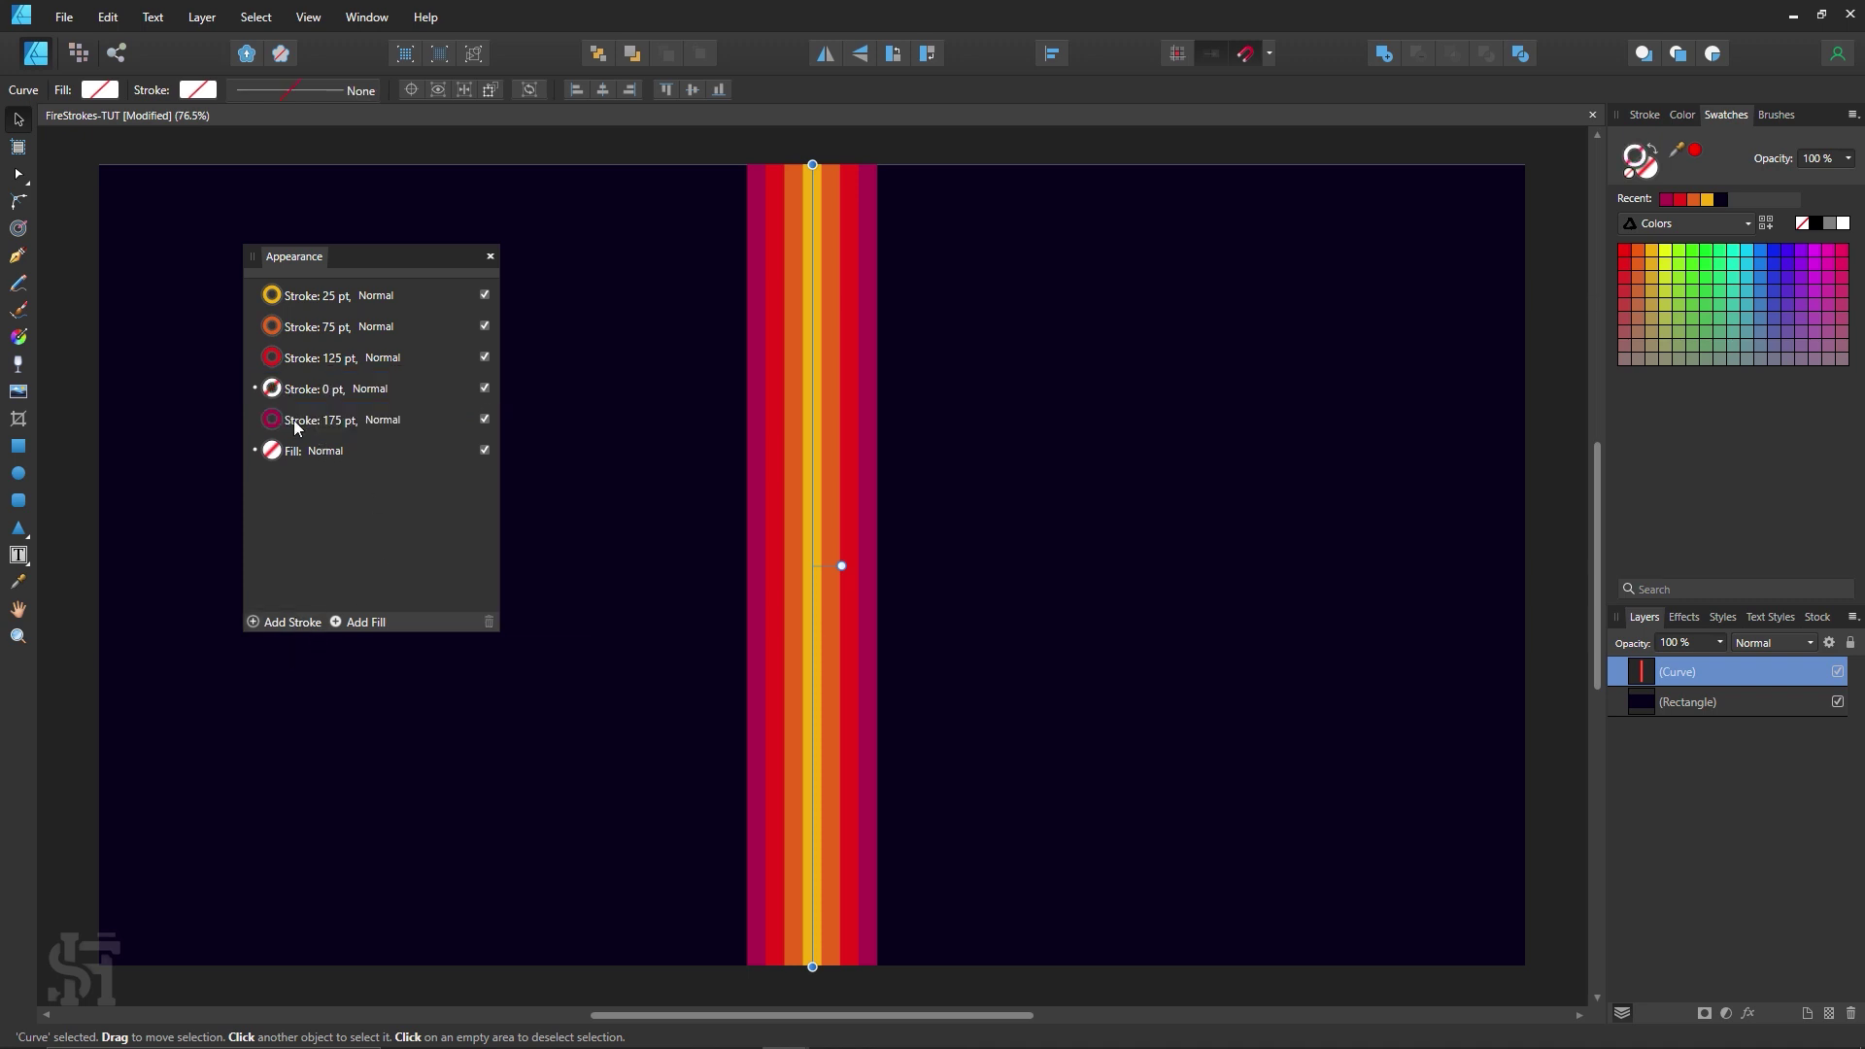
{"action": "left_click_drag", "start_coordinate": [279, 387], "coordinate": [279, 418]}
{"action": "left_click", "coordinate": [273, 419]}
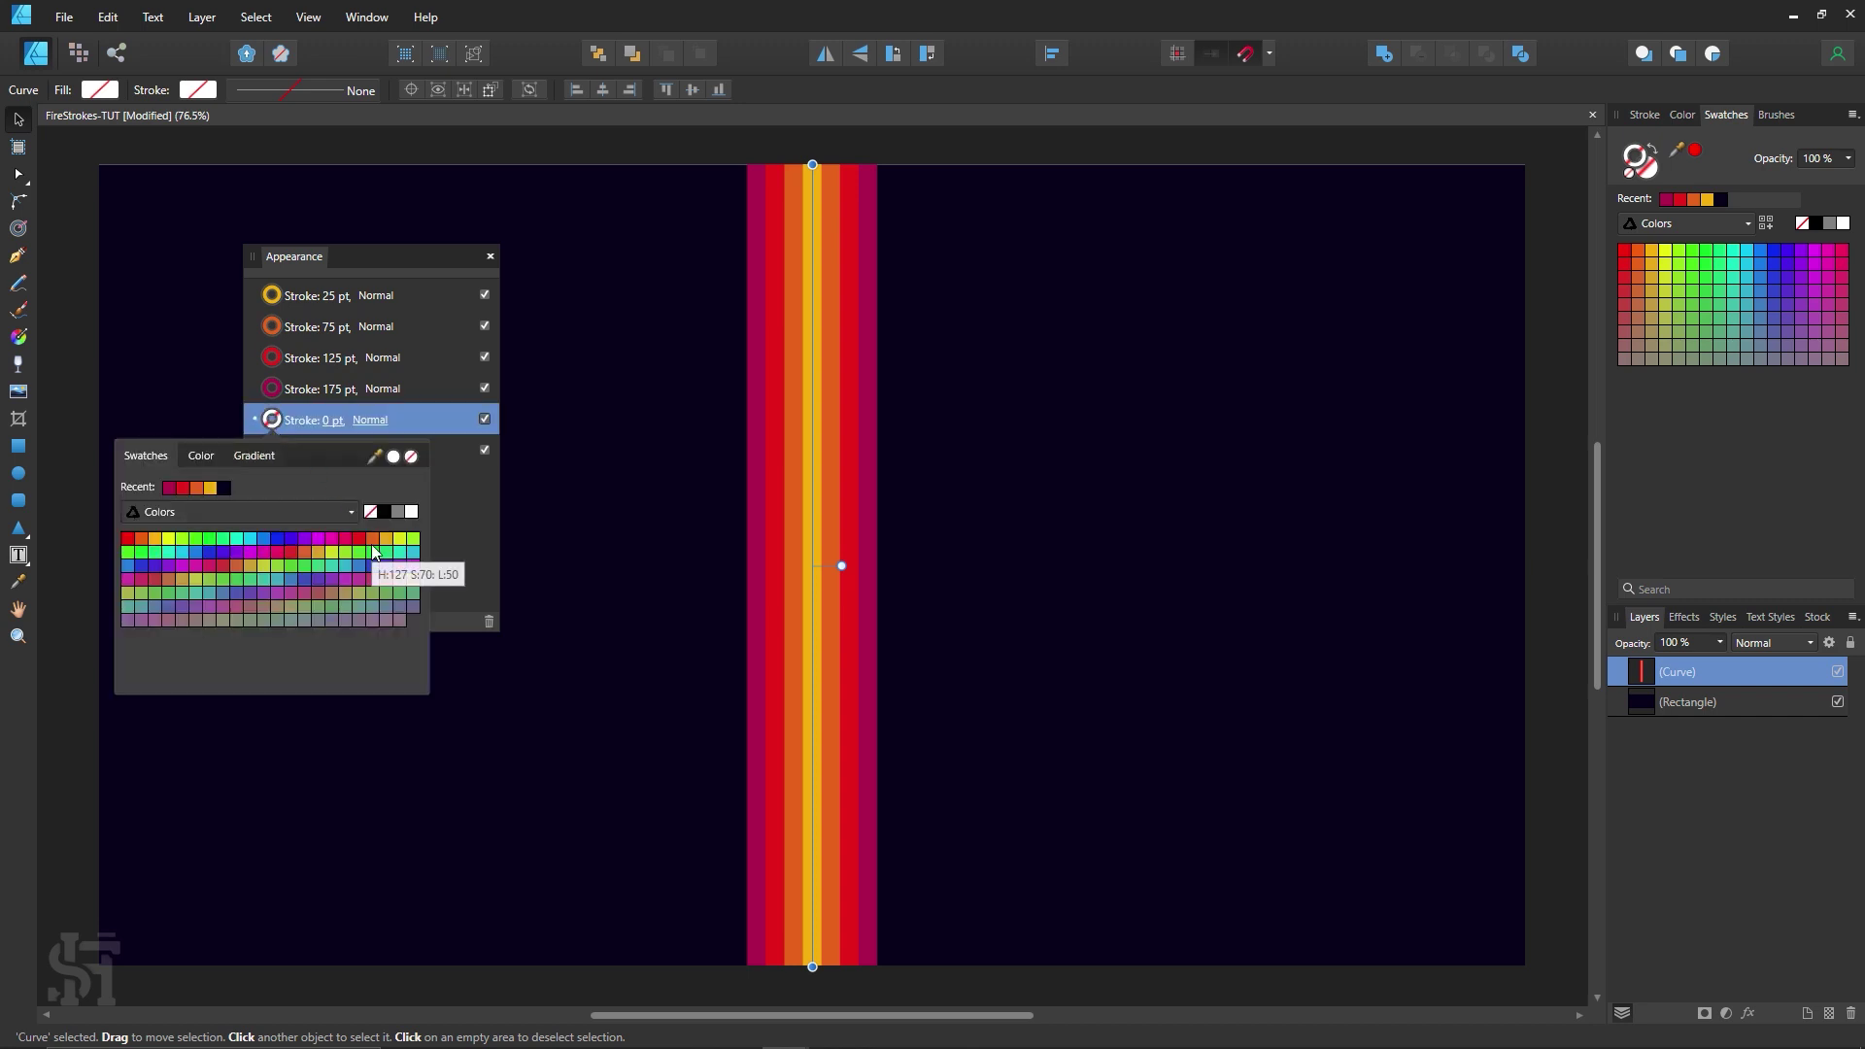
{"action": "left_click", "coordinate": [171, 487]}
{"action": "left_click", "coordinate": [187, 457]}
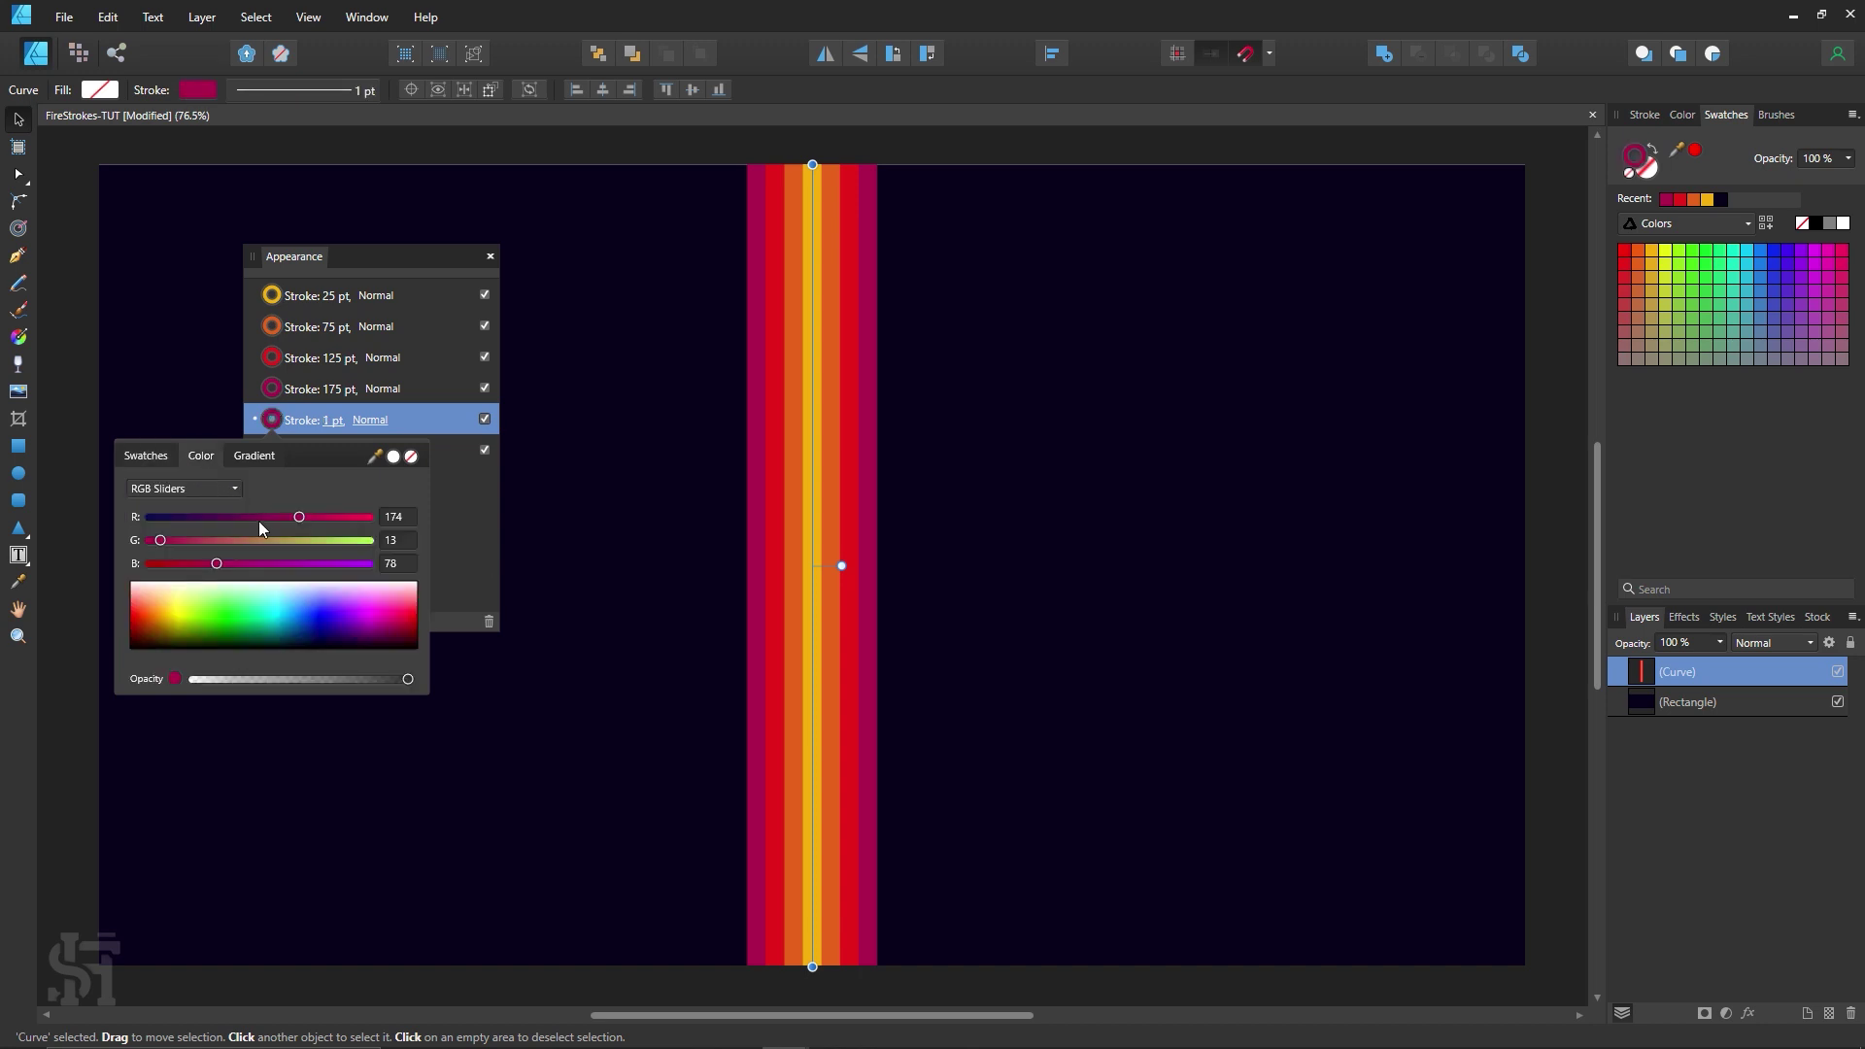
{"action": "mouse_move", "coordinate": [261, 517]}
{"action": "left_mouse_down"}
{"action": "mouse_move", "coordinate": [293, 517]}
{"action": "mouse_move", "coordinate": [246, 517]}
{"action": "left_mouse_up"}
Step: Set the dark purple stroke's width to 225 pt
{"action": "left_click", "coordinate": [332, 422]}
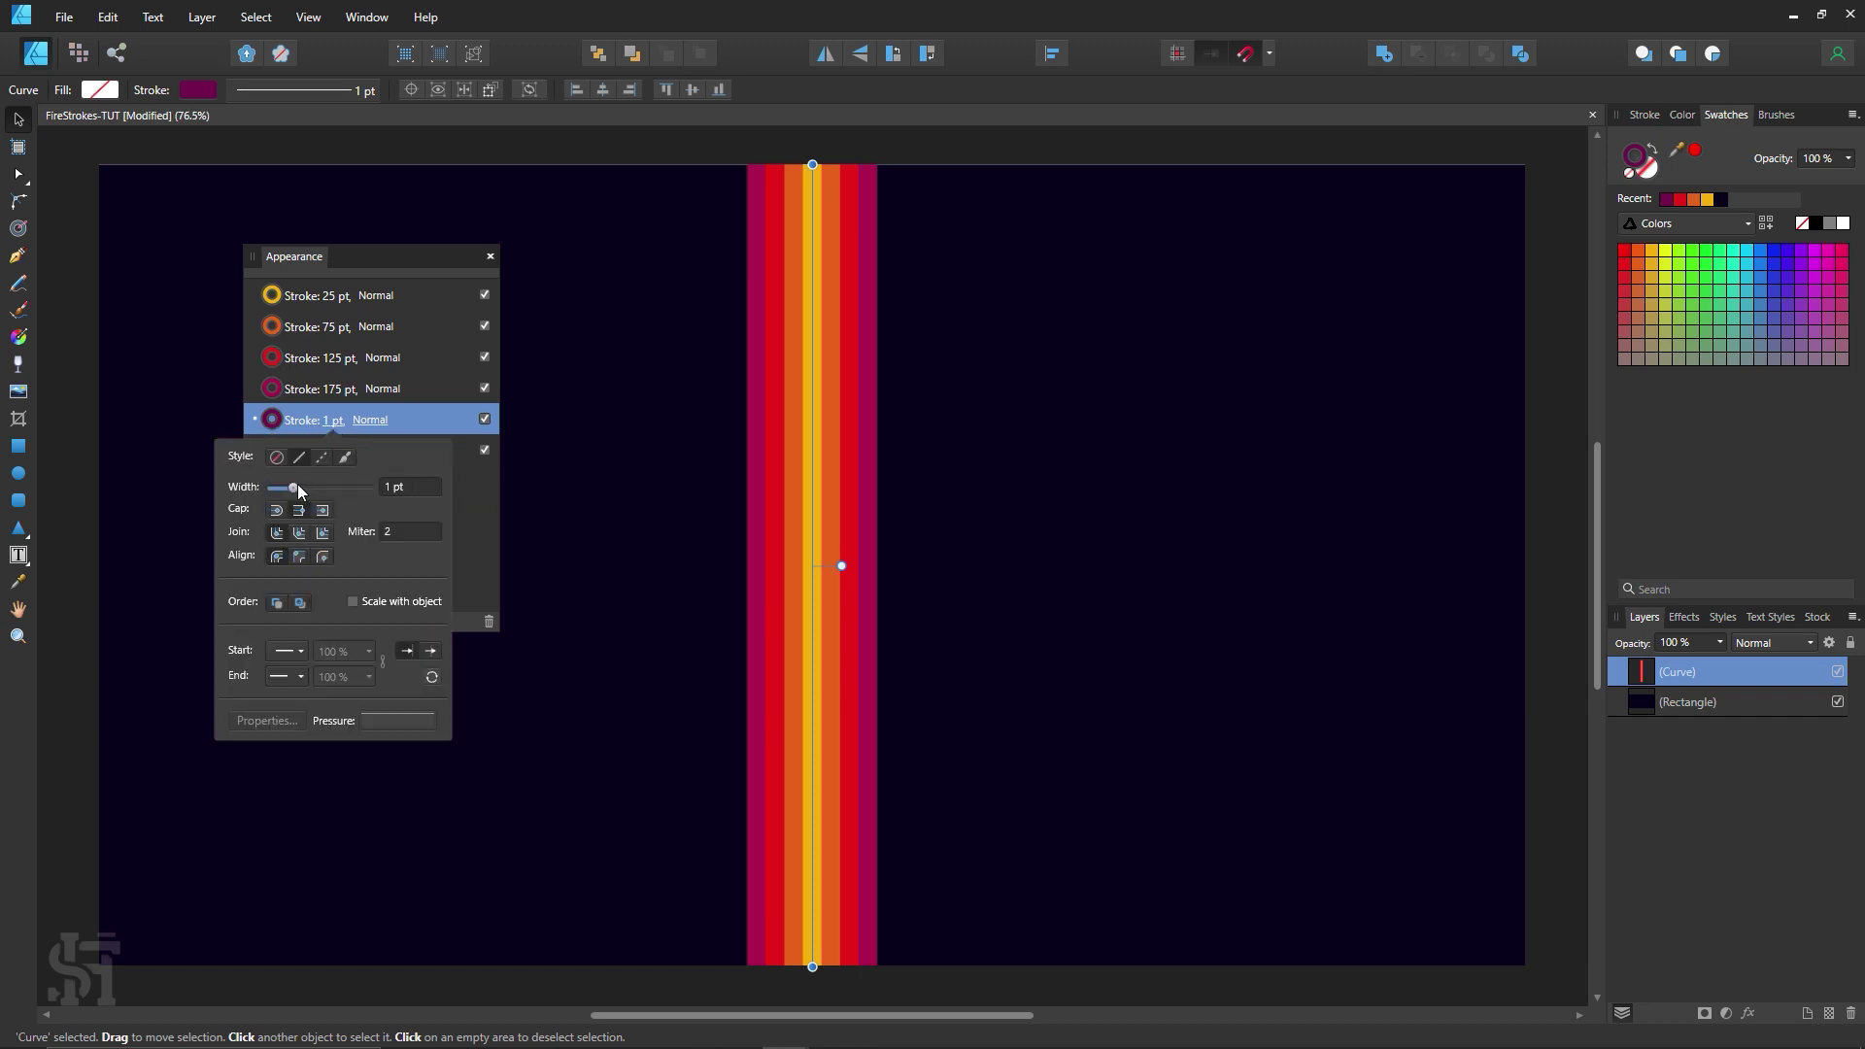
{"action": "left_click_drag", "start_coordinate": [298, 484], "coordinate": [373, 488]}
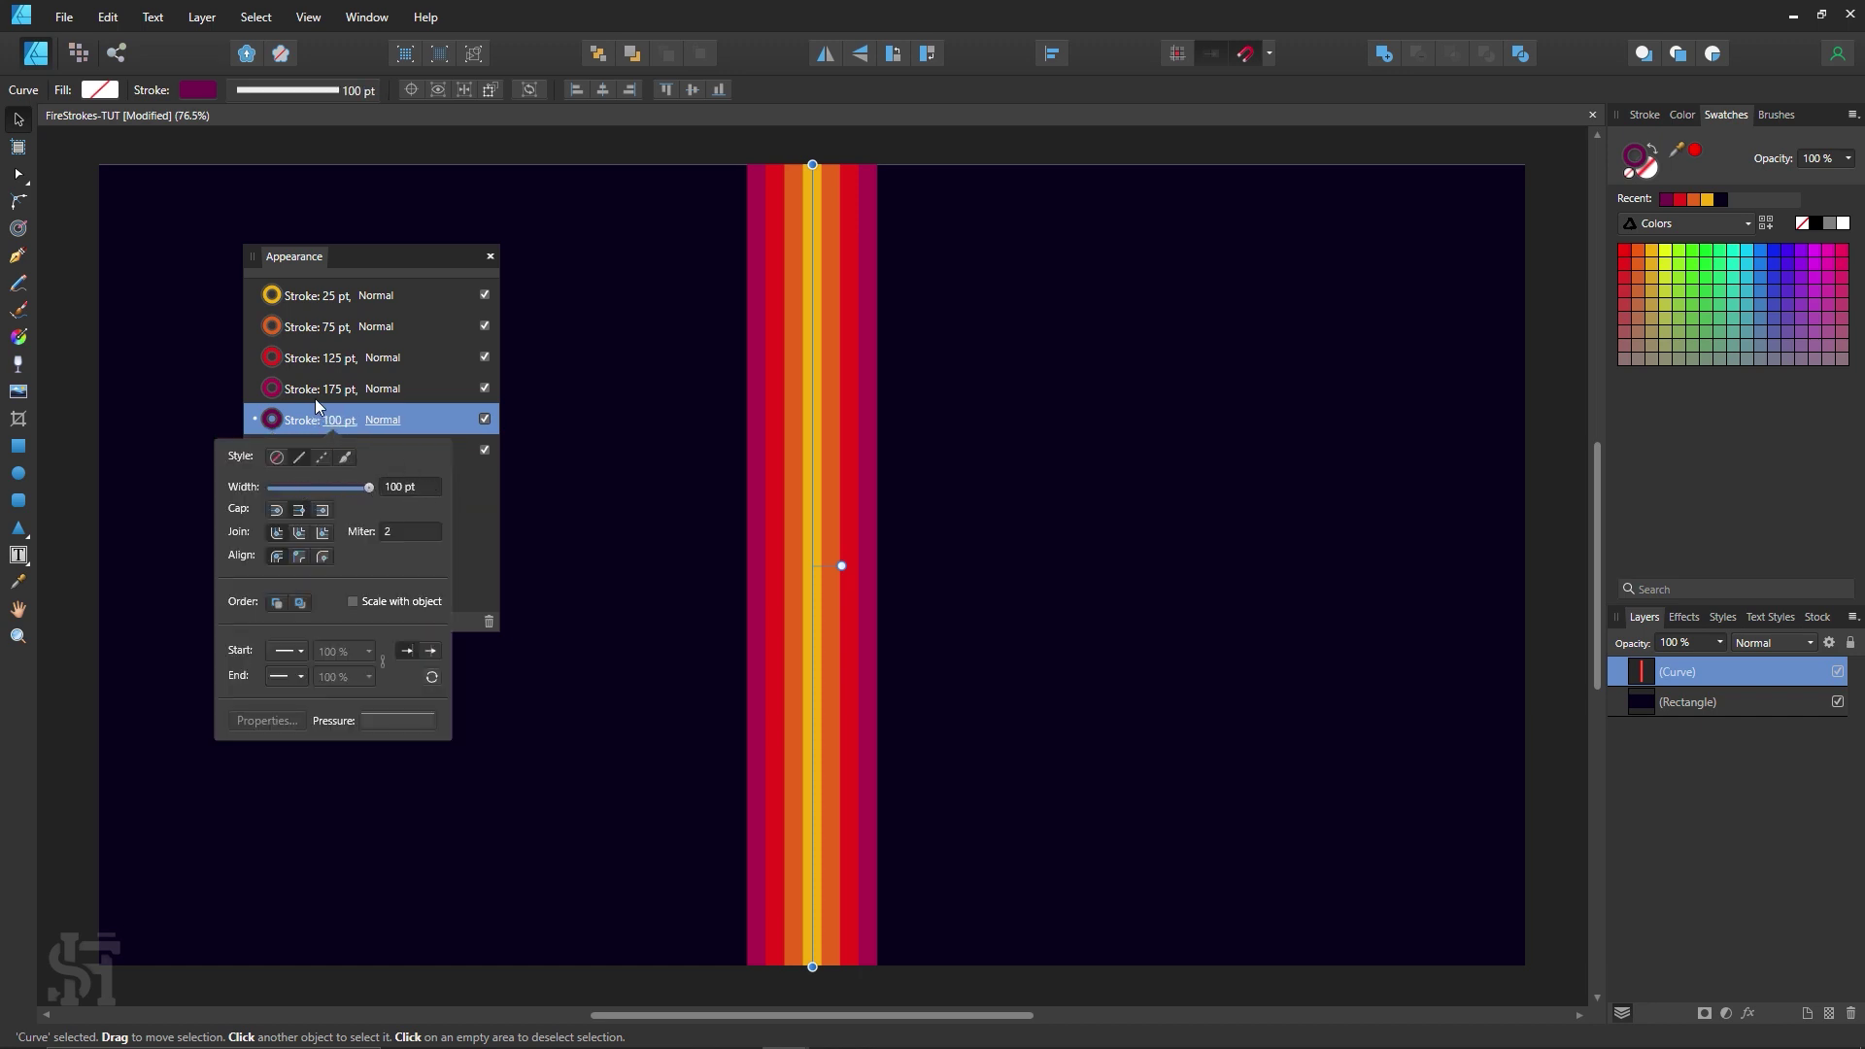
{"action": "left_click", "coordinate": [429, 490]}
{"action": "type", "text": "225"}
{"action": "left_click", "coordinate": [420, 531]}
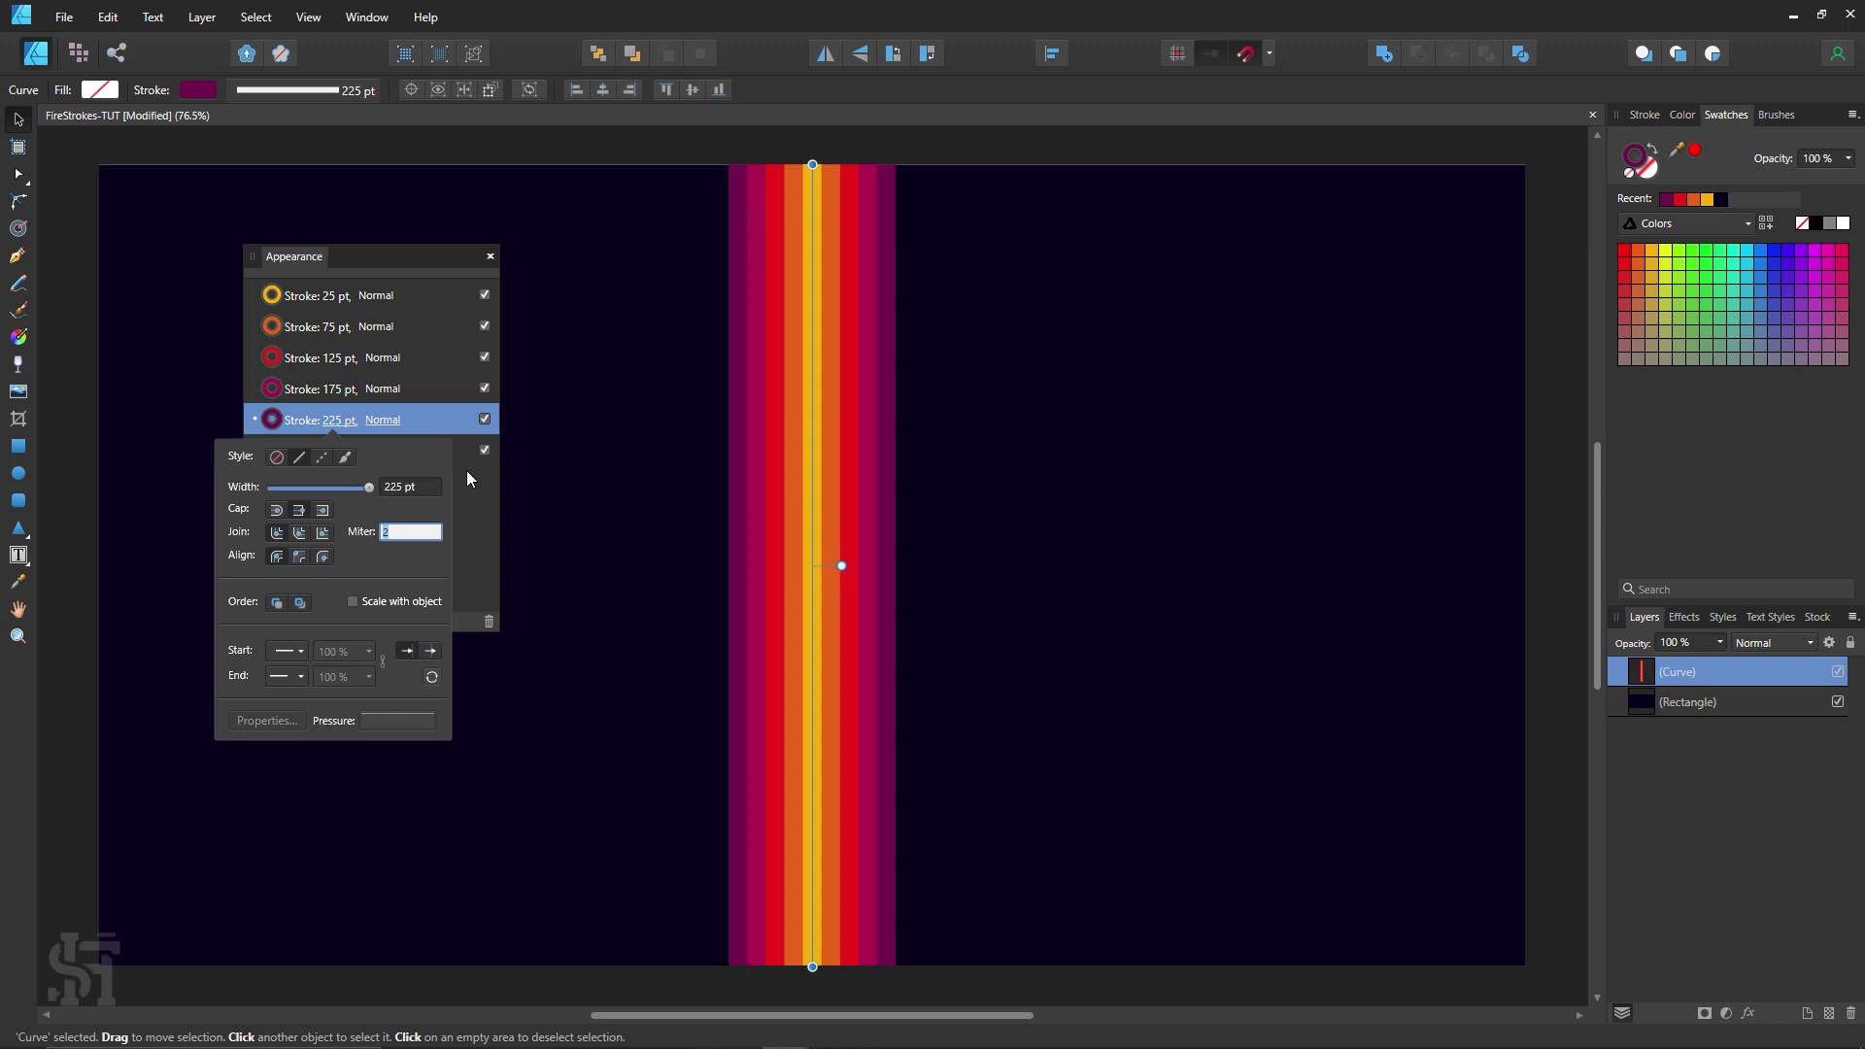
{"action": "left_click", "coordinate": [467, 472]}
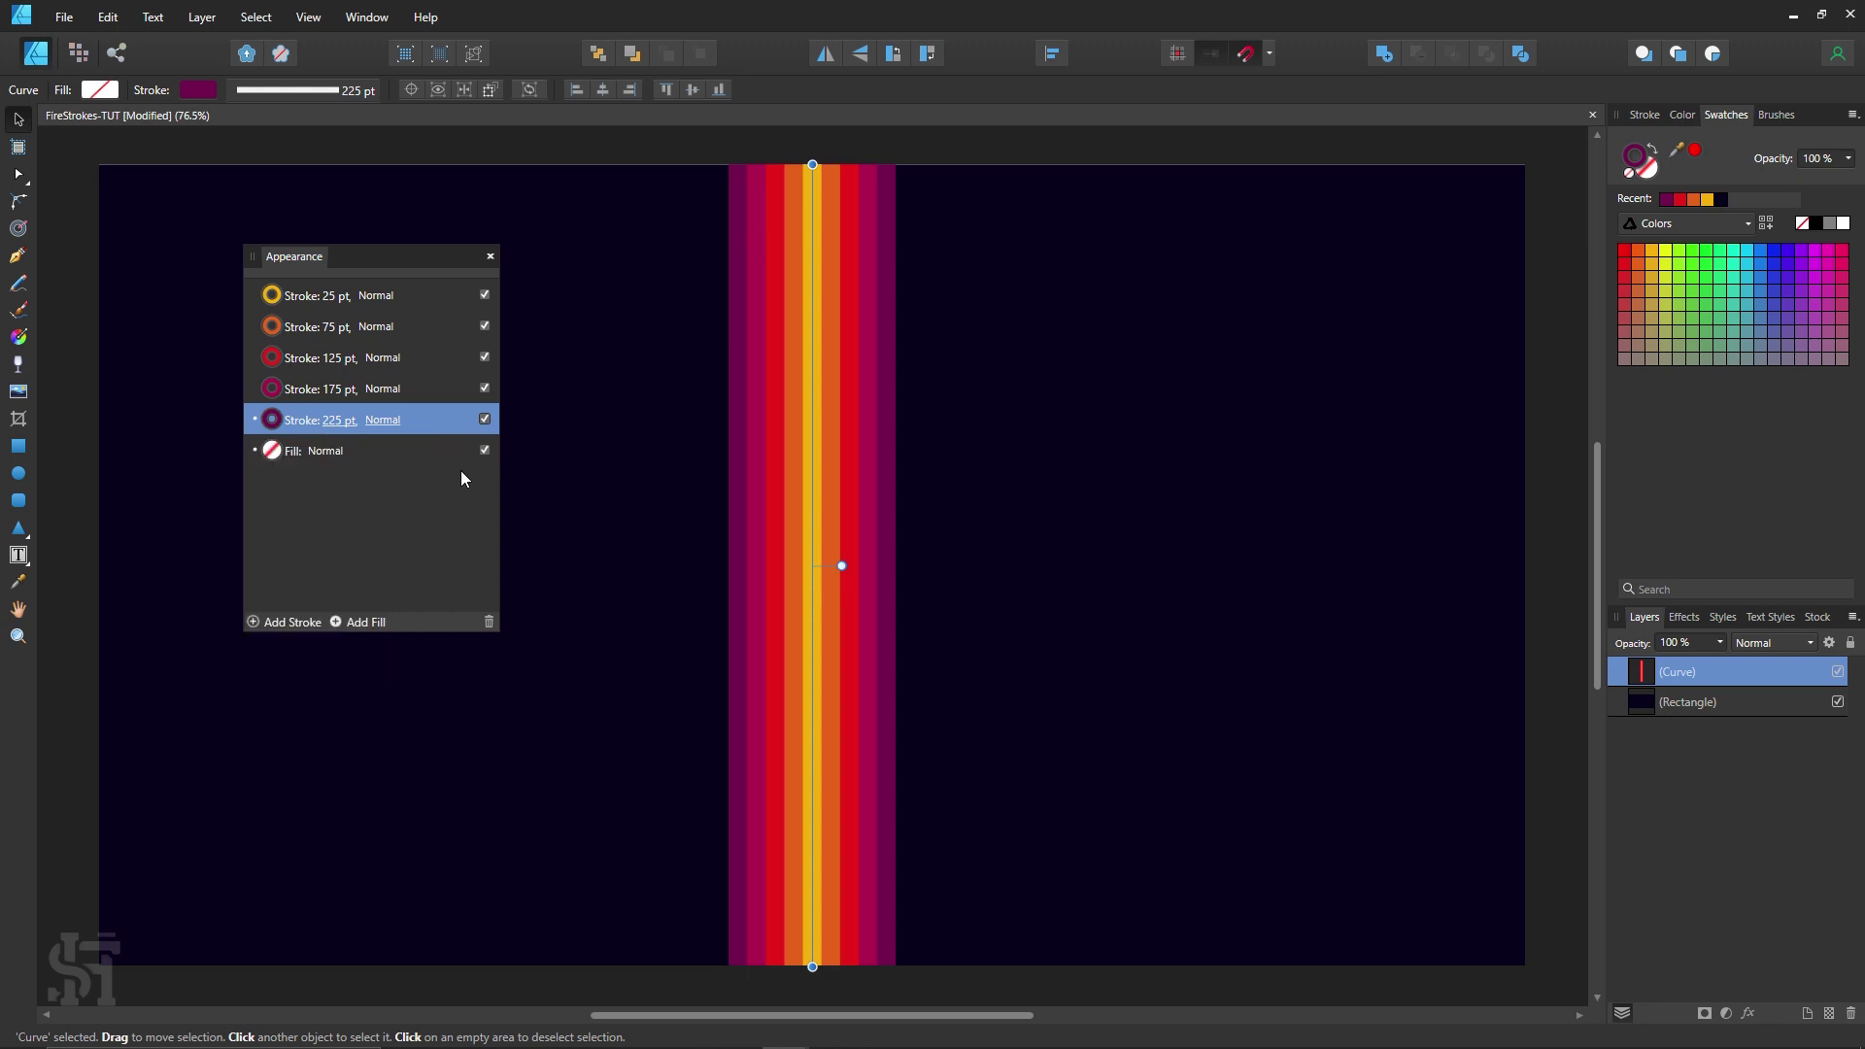
Step: Darken the 225 pt purple stroke by lowering its red value to 82
{"action": "left_click", "coordinate": [276, 425]}
{"action": "left_click_drag", "start_coordinate": [247, 515], "coordinate": [224, 515]}
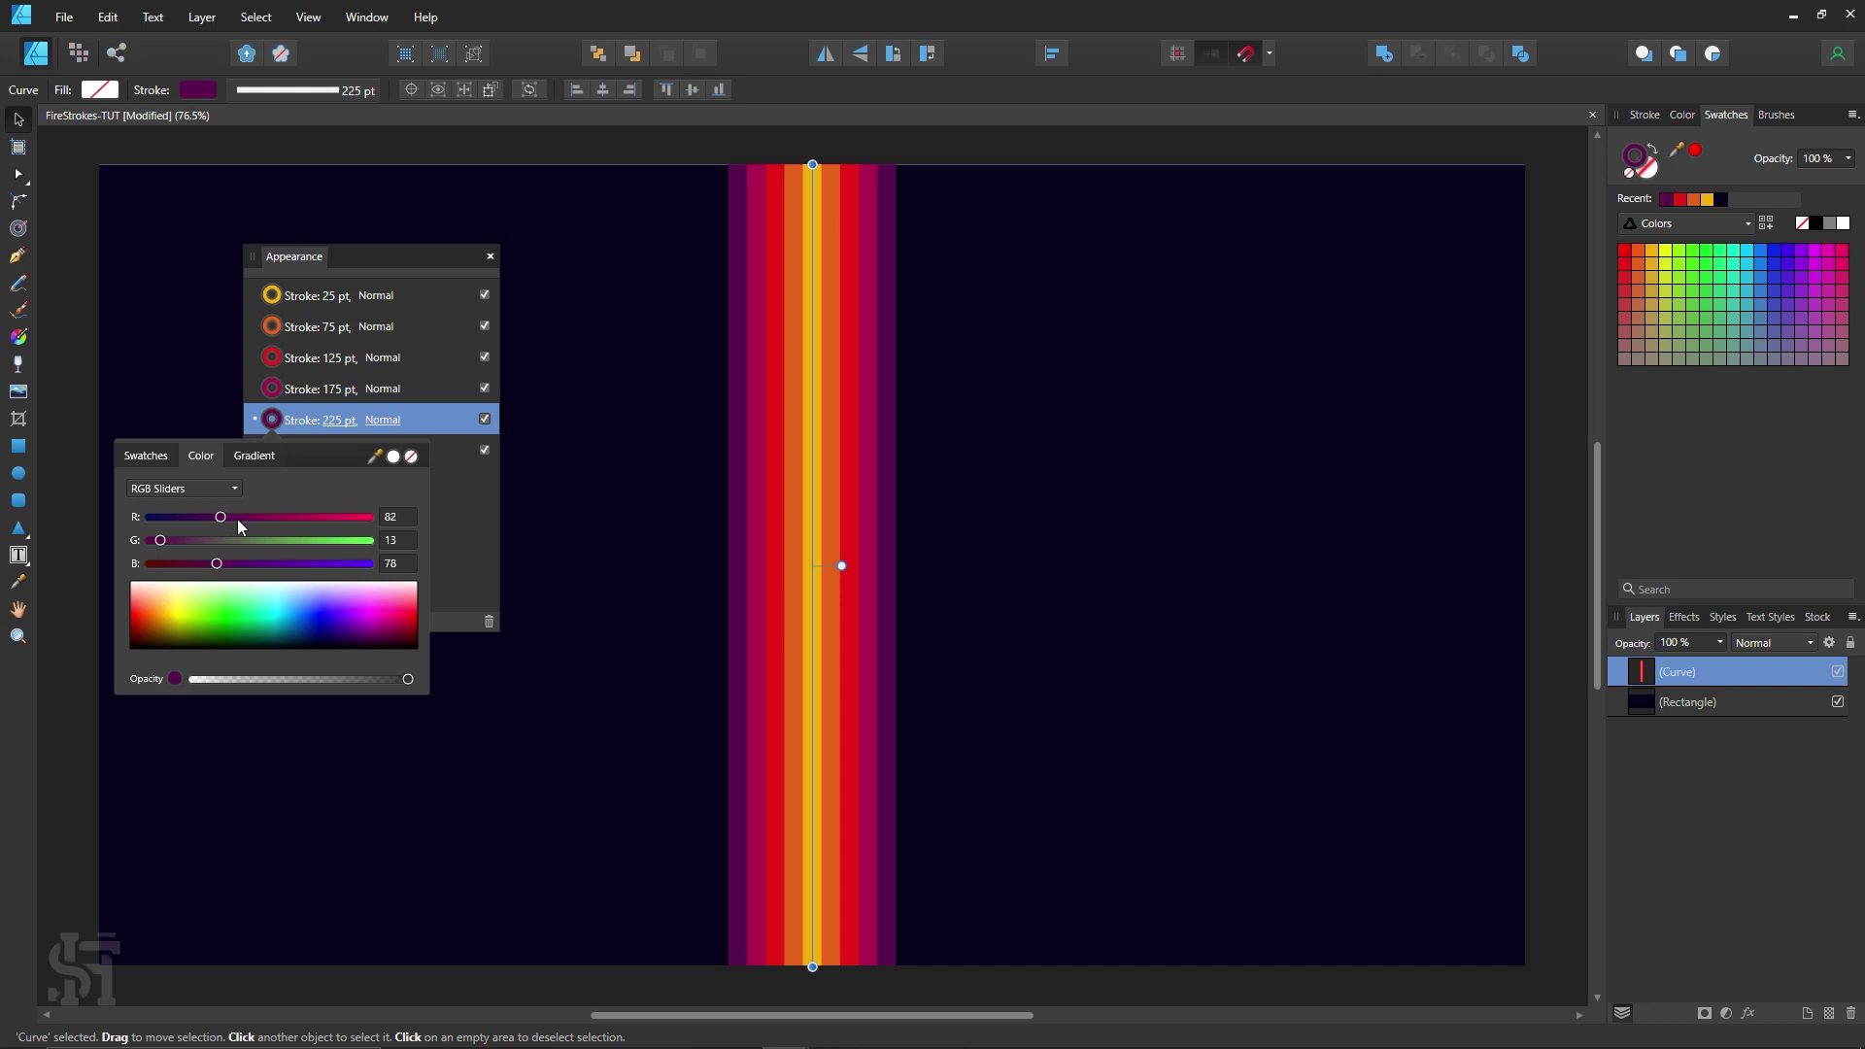
{"action": "left_click", "coordinate": [454, 574]}
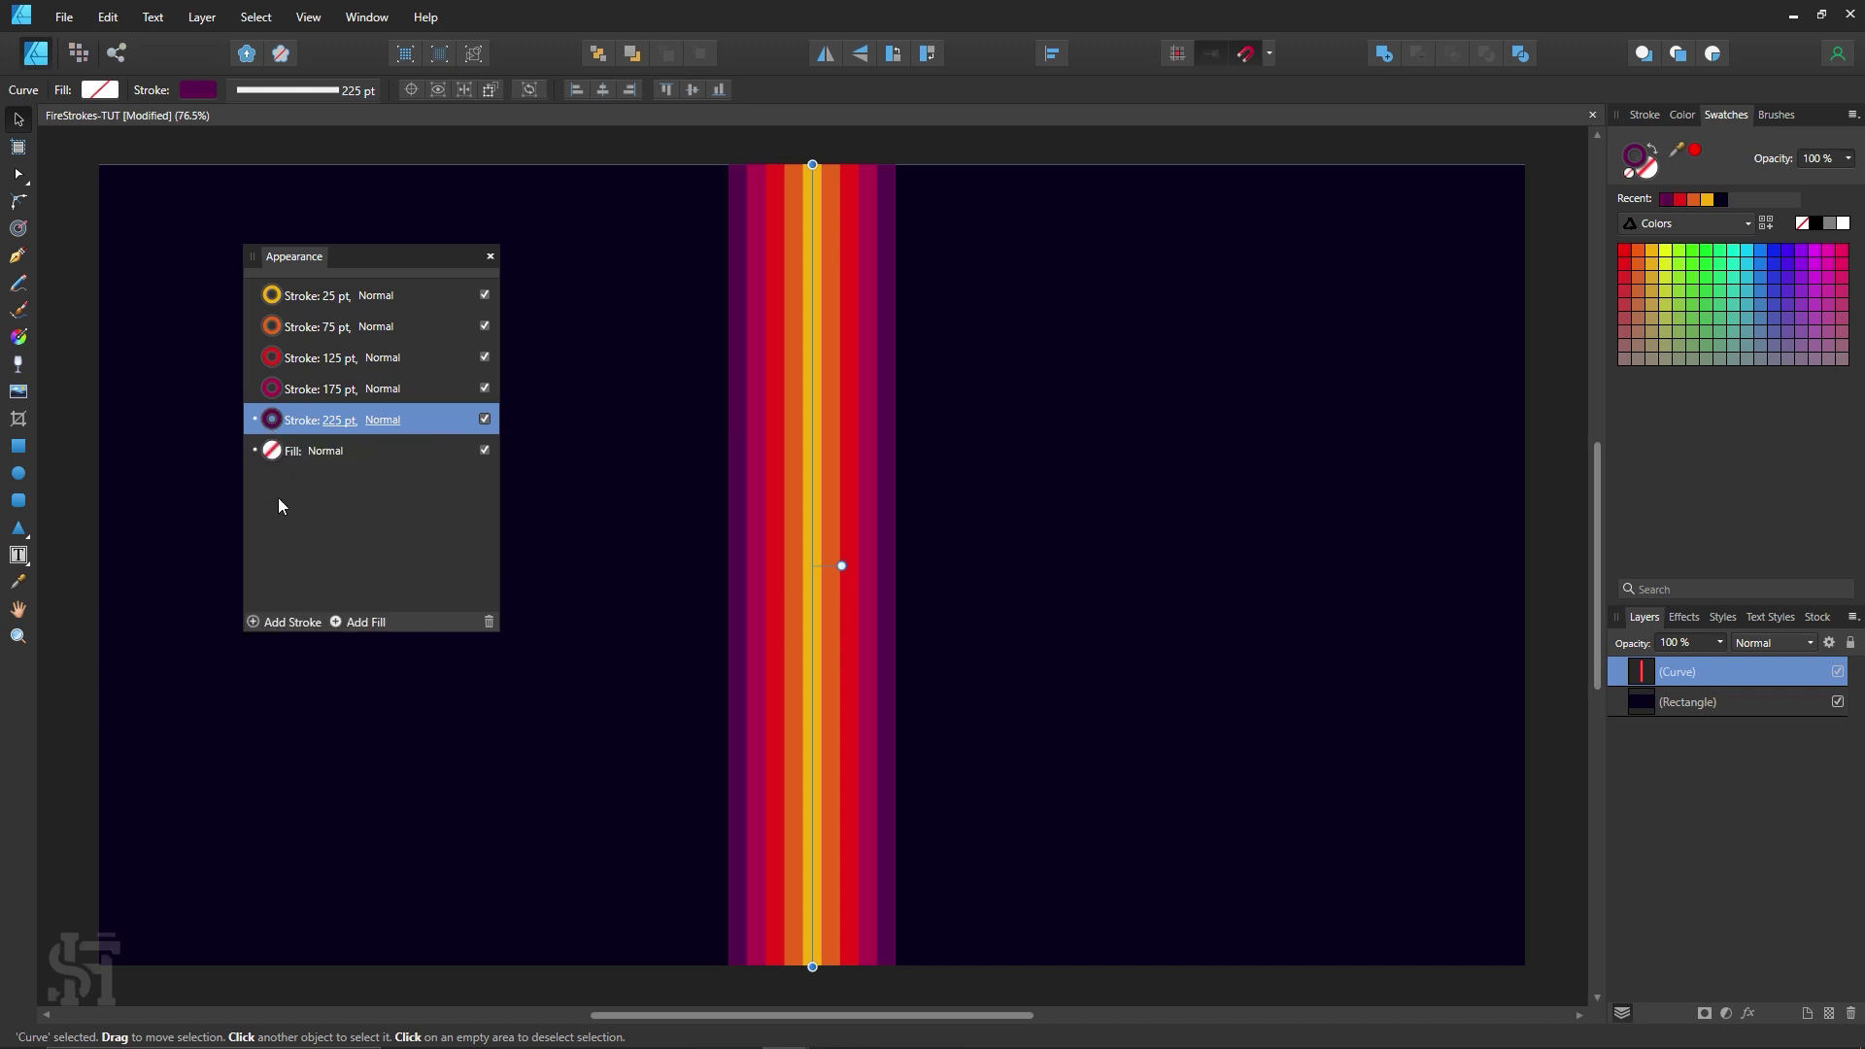
Step: Add a sixth stroke beneath the 225 pt purple one and colour it dark indigo, starting from the recent purple
{"action": "left_click", "coordinate": [285, 620]}
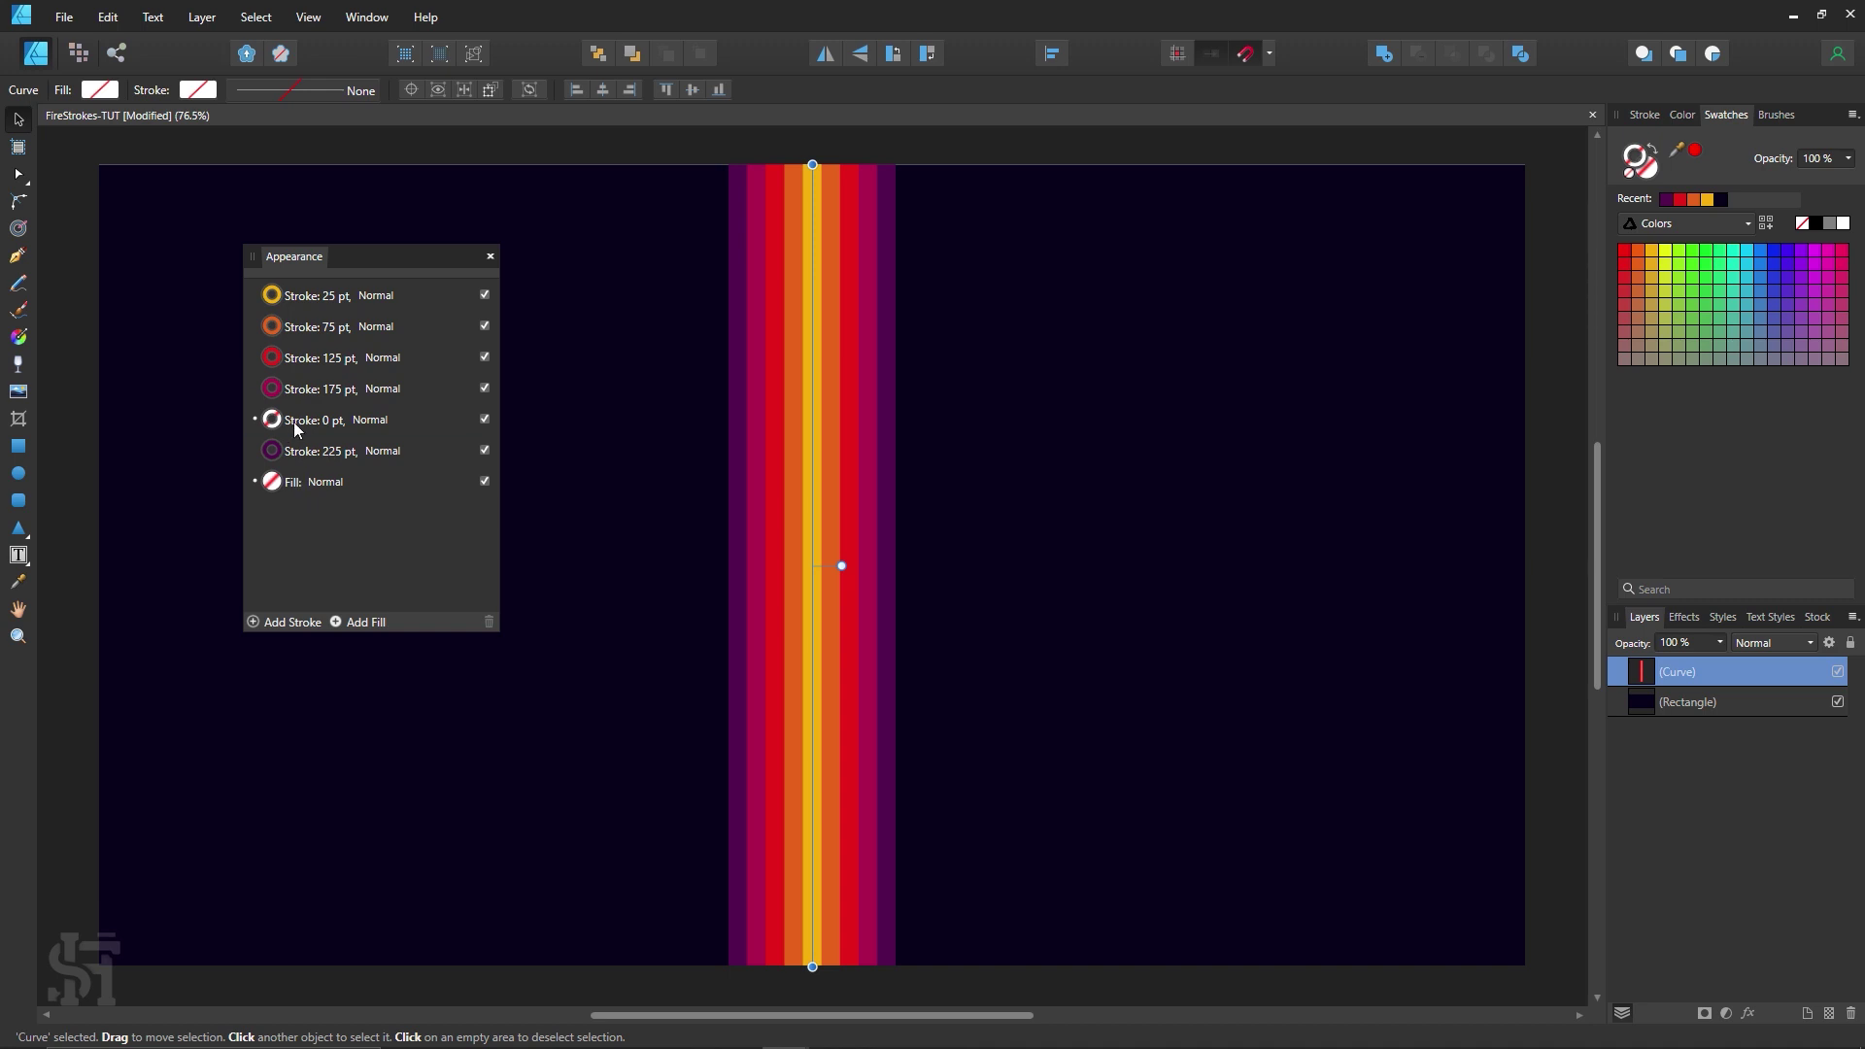
{"action": "left_click_drag", "start_coordinate": [294, 421], "coordinate": [297, 457]}
{"action": "left_click", "coordinate": [299, 453]}
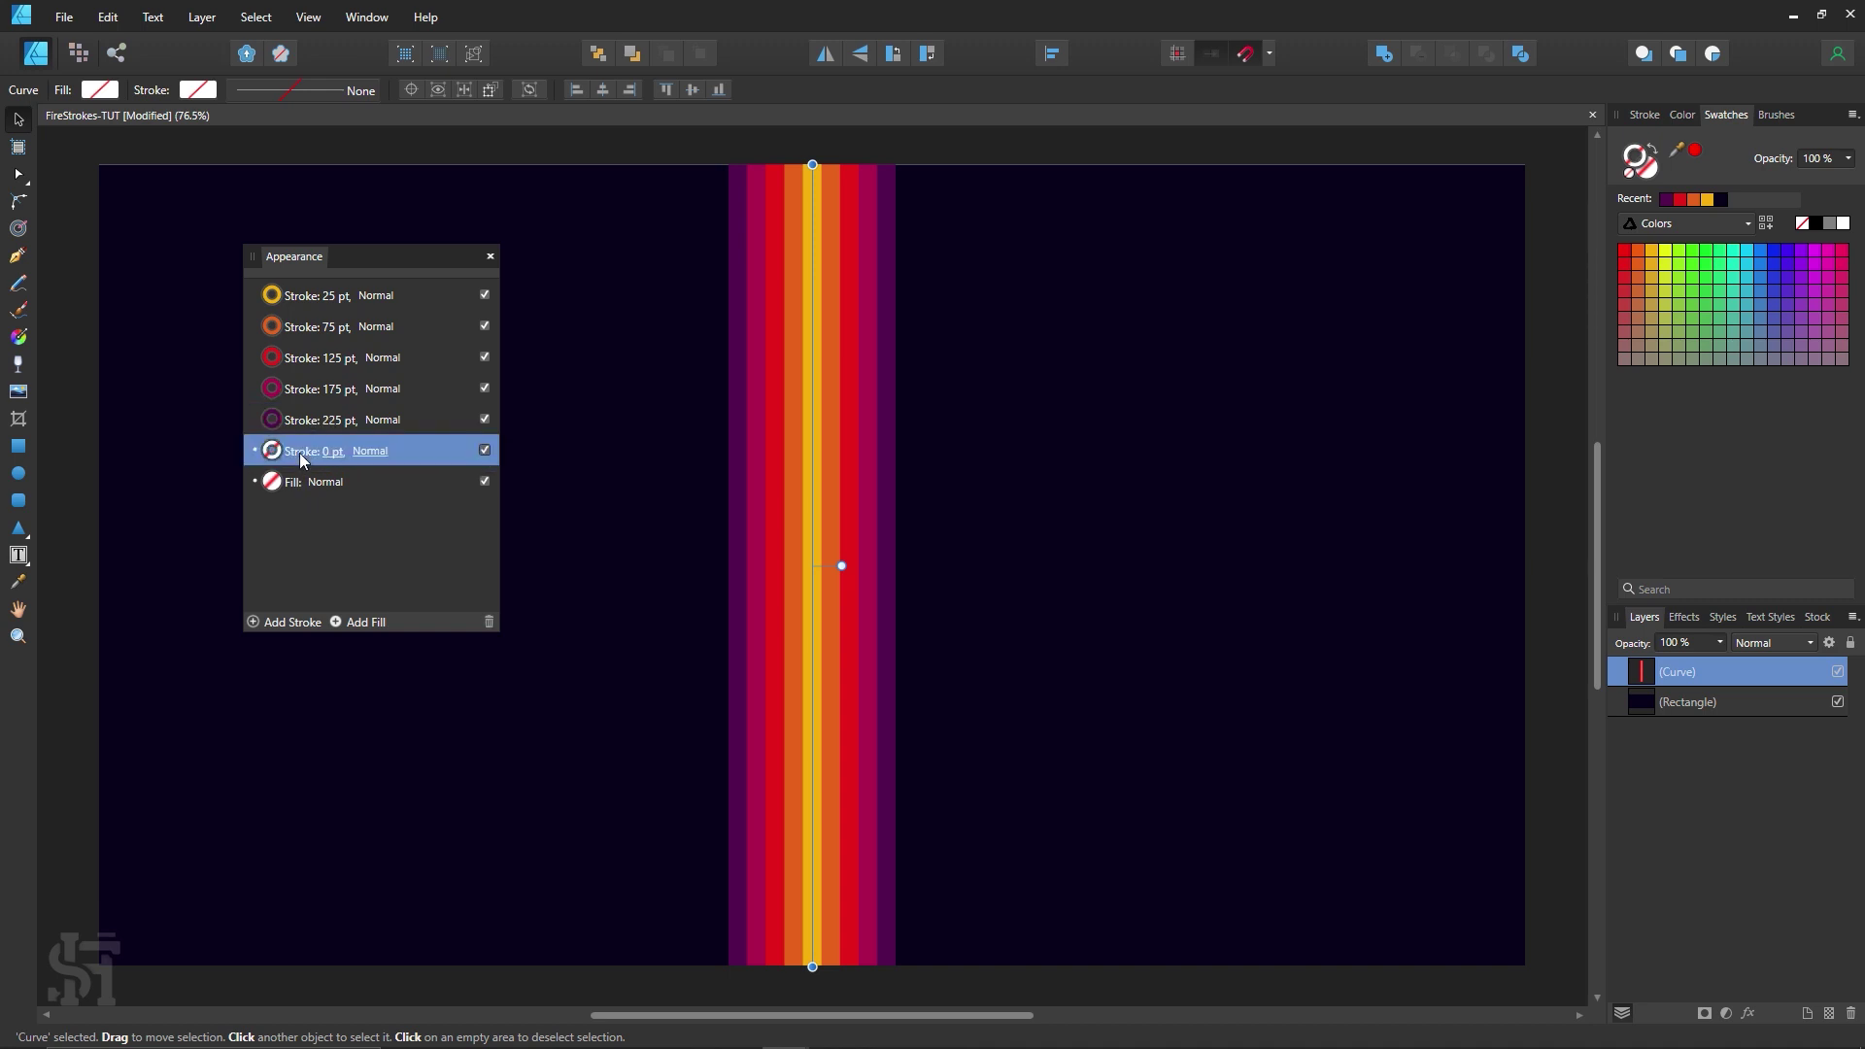
{"action": "left_click", "coordinate": [291, 453]}
{"action": "left_click", "coordinate": [284, 456]}
{"action": "left_click", "coordinate": [280, 458]}
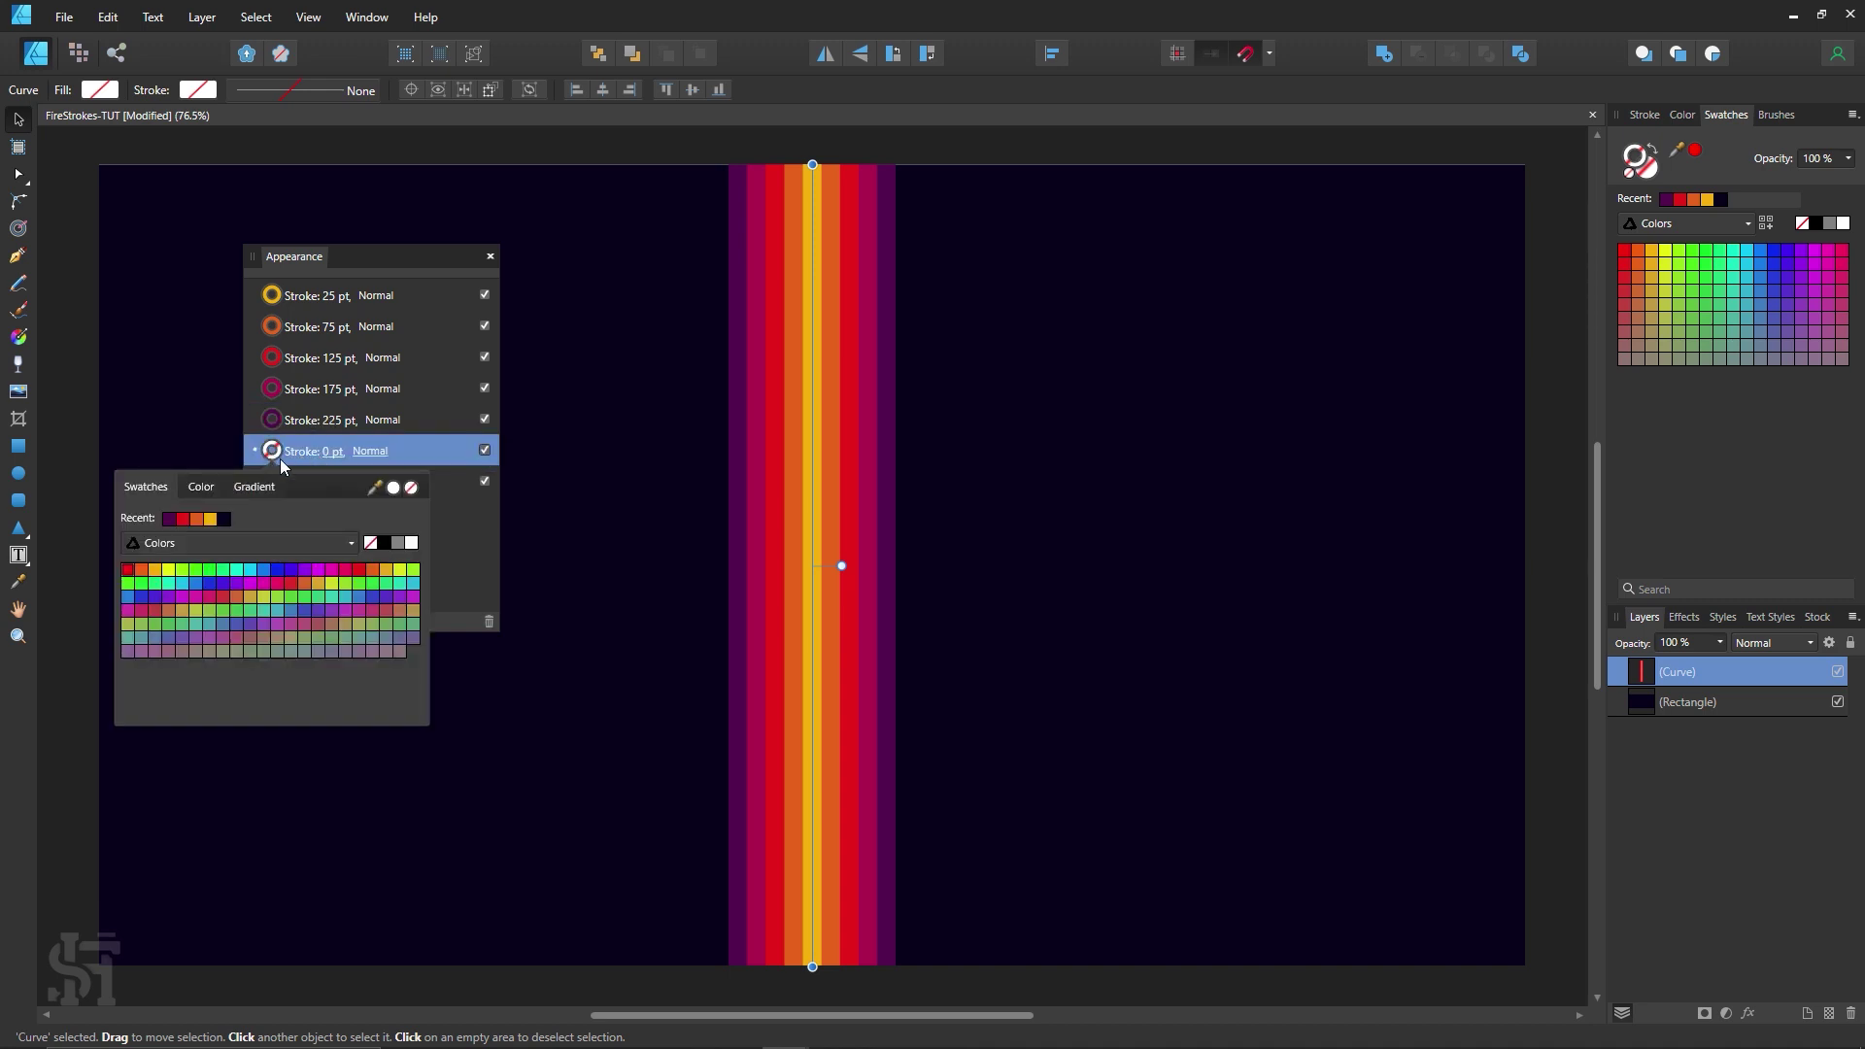
{"action": "left_click", "coordinate": [169, 520]}
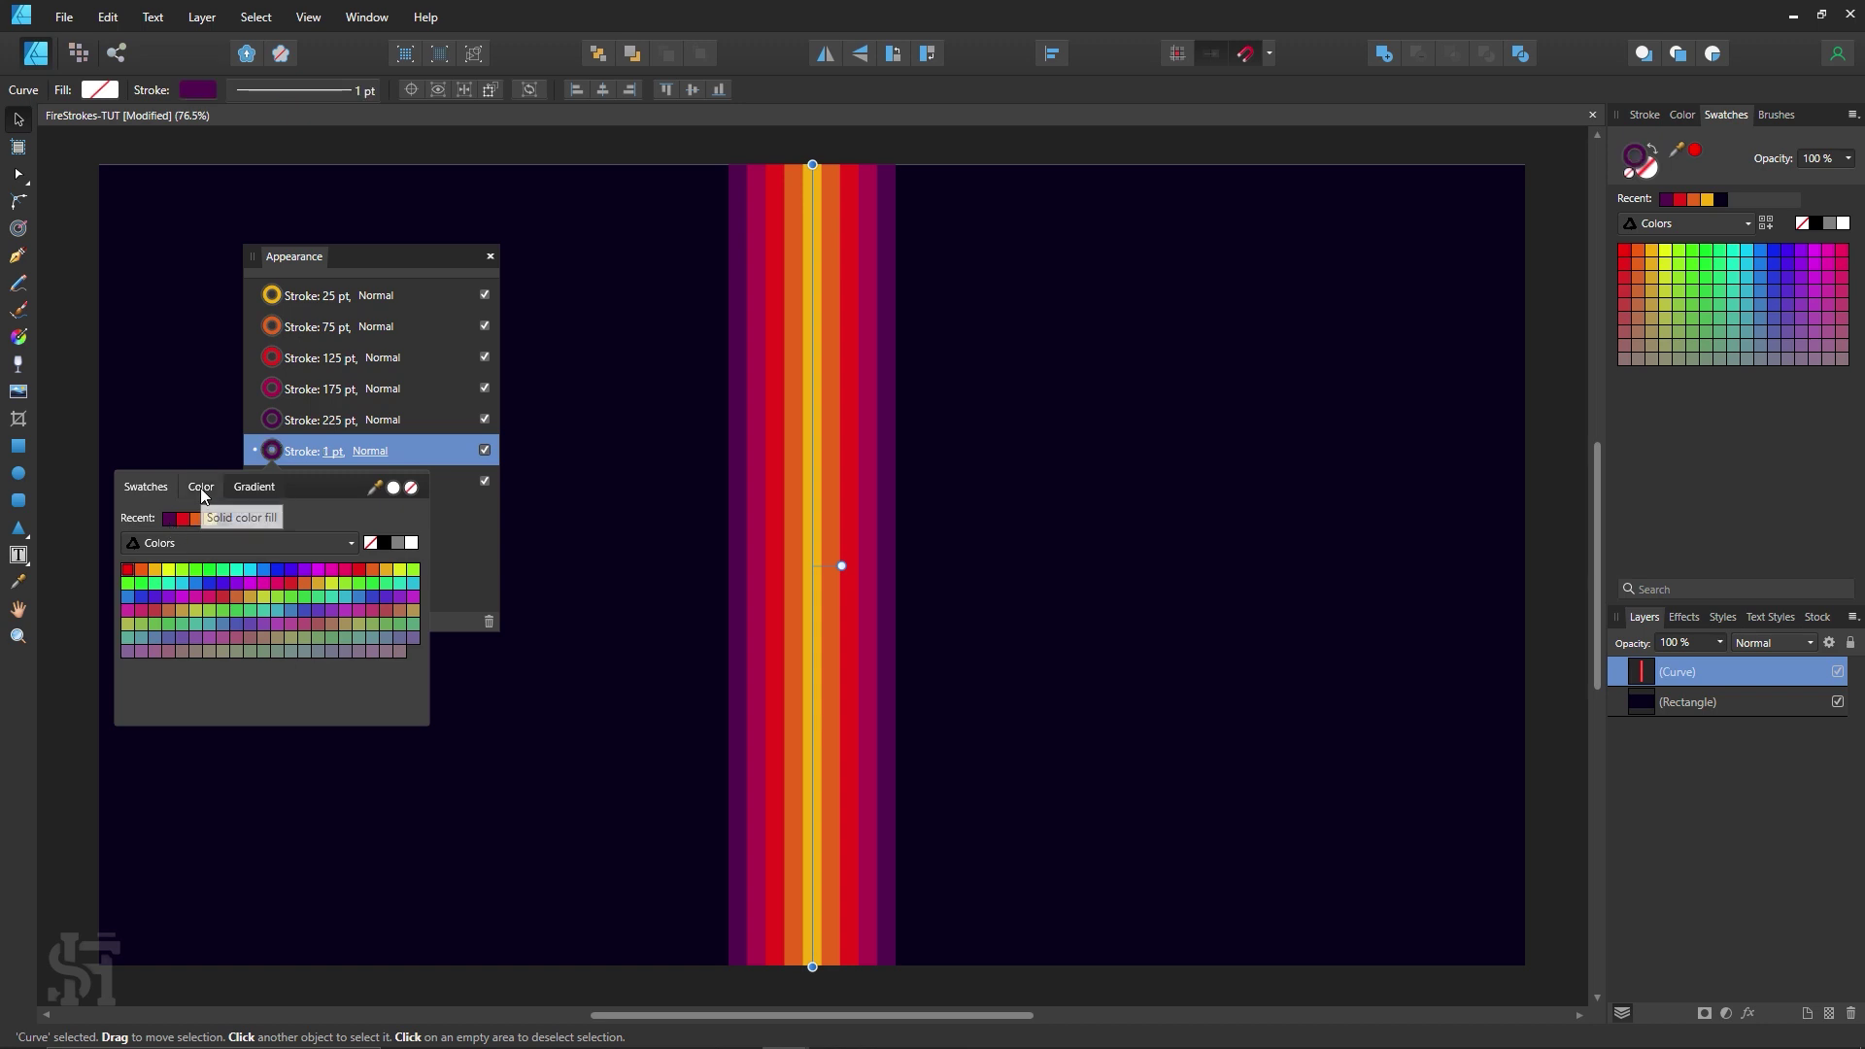
{"action": "left_click", "coordinate": [200, 487]}
{"action": "mouse_move", "coordinate": [202, 546]}
{"action": "left_mouse_down"}
{"action": "mouse_move", "coordinate": [183, 546]}
{"action": "mouse_move", "coordinate": [244, 596]}
{"action": "left_mouse_up"}
Step: Set the dark indigo stroke's width to 275 pt and adjust its colour to RGB 46, 13, 91
{"action": "left_click", "coordinate": [338, 453]}
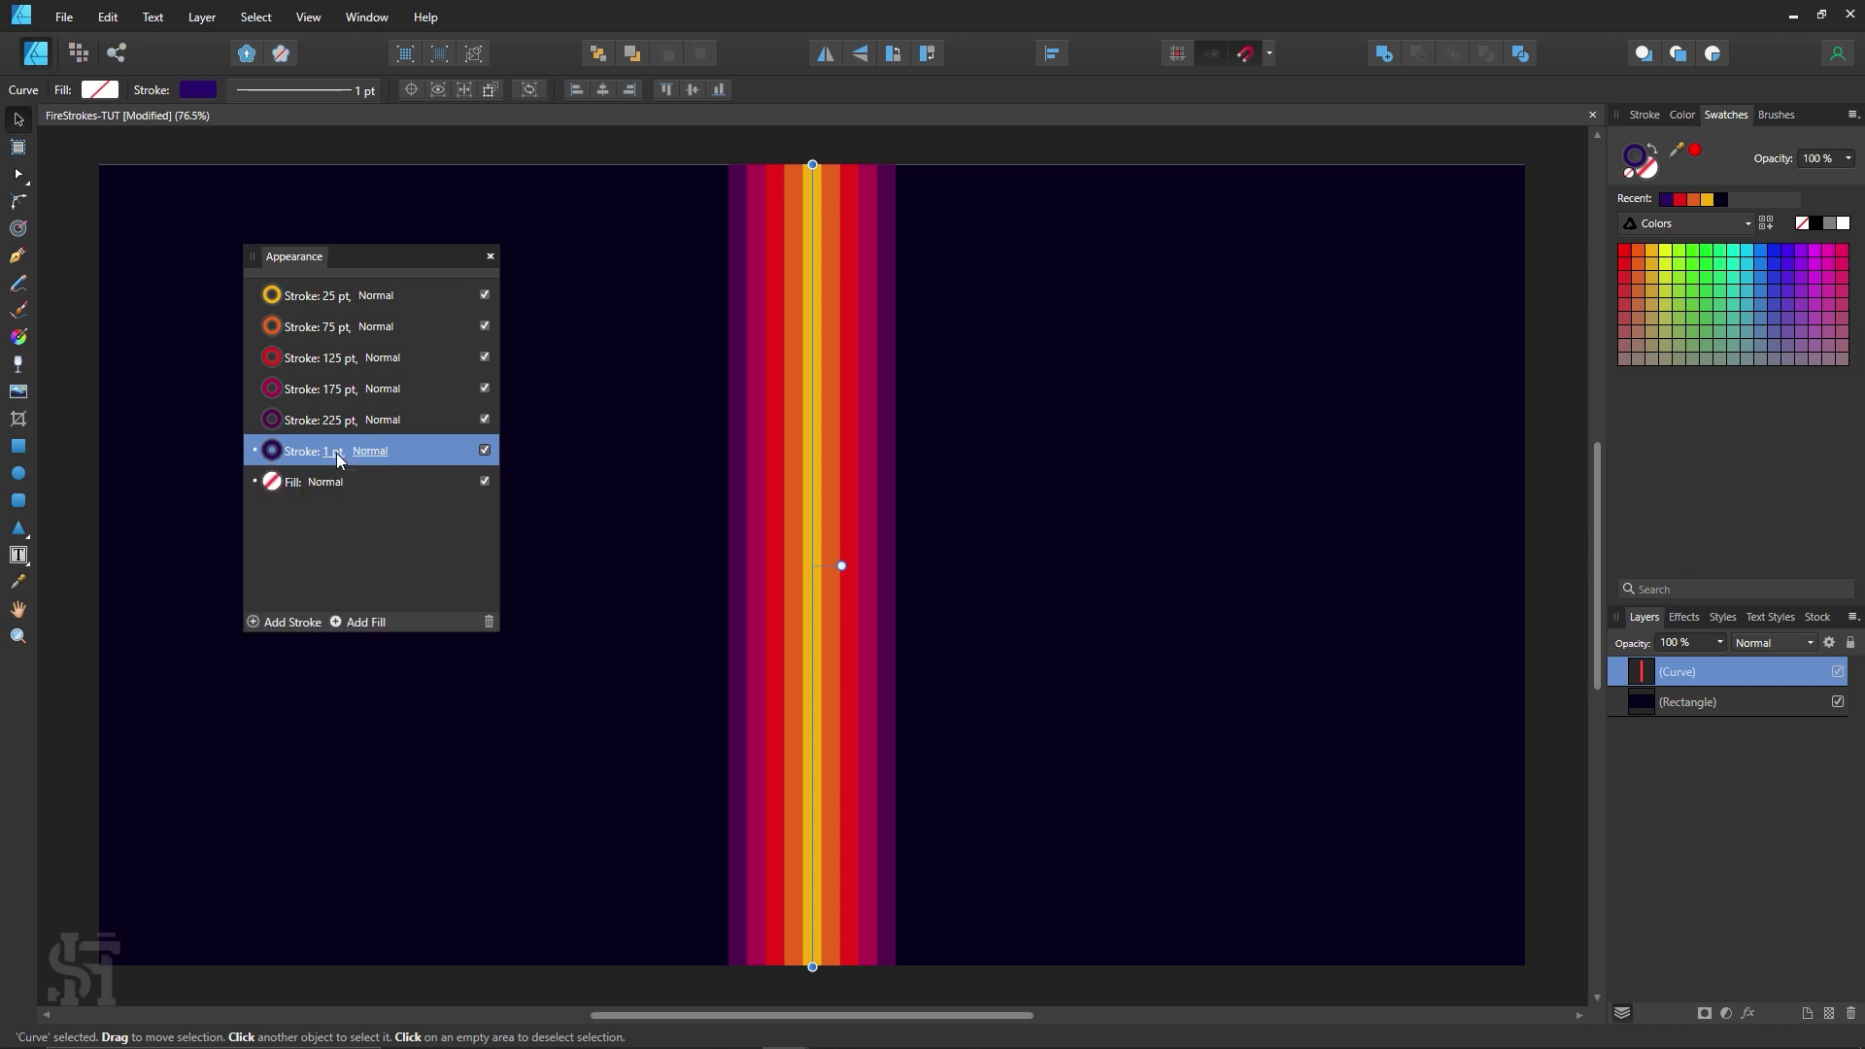
{"action": "left_click", "coordinate": [335, 451]}
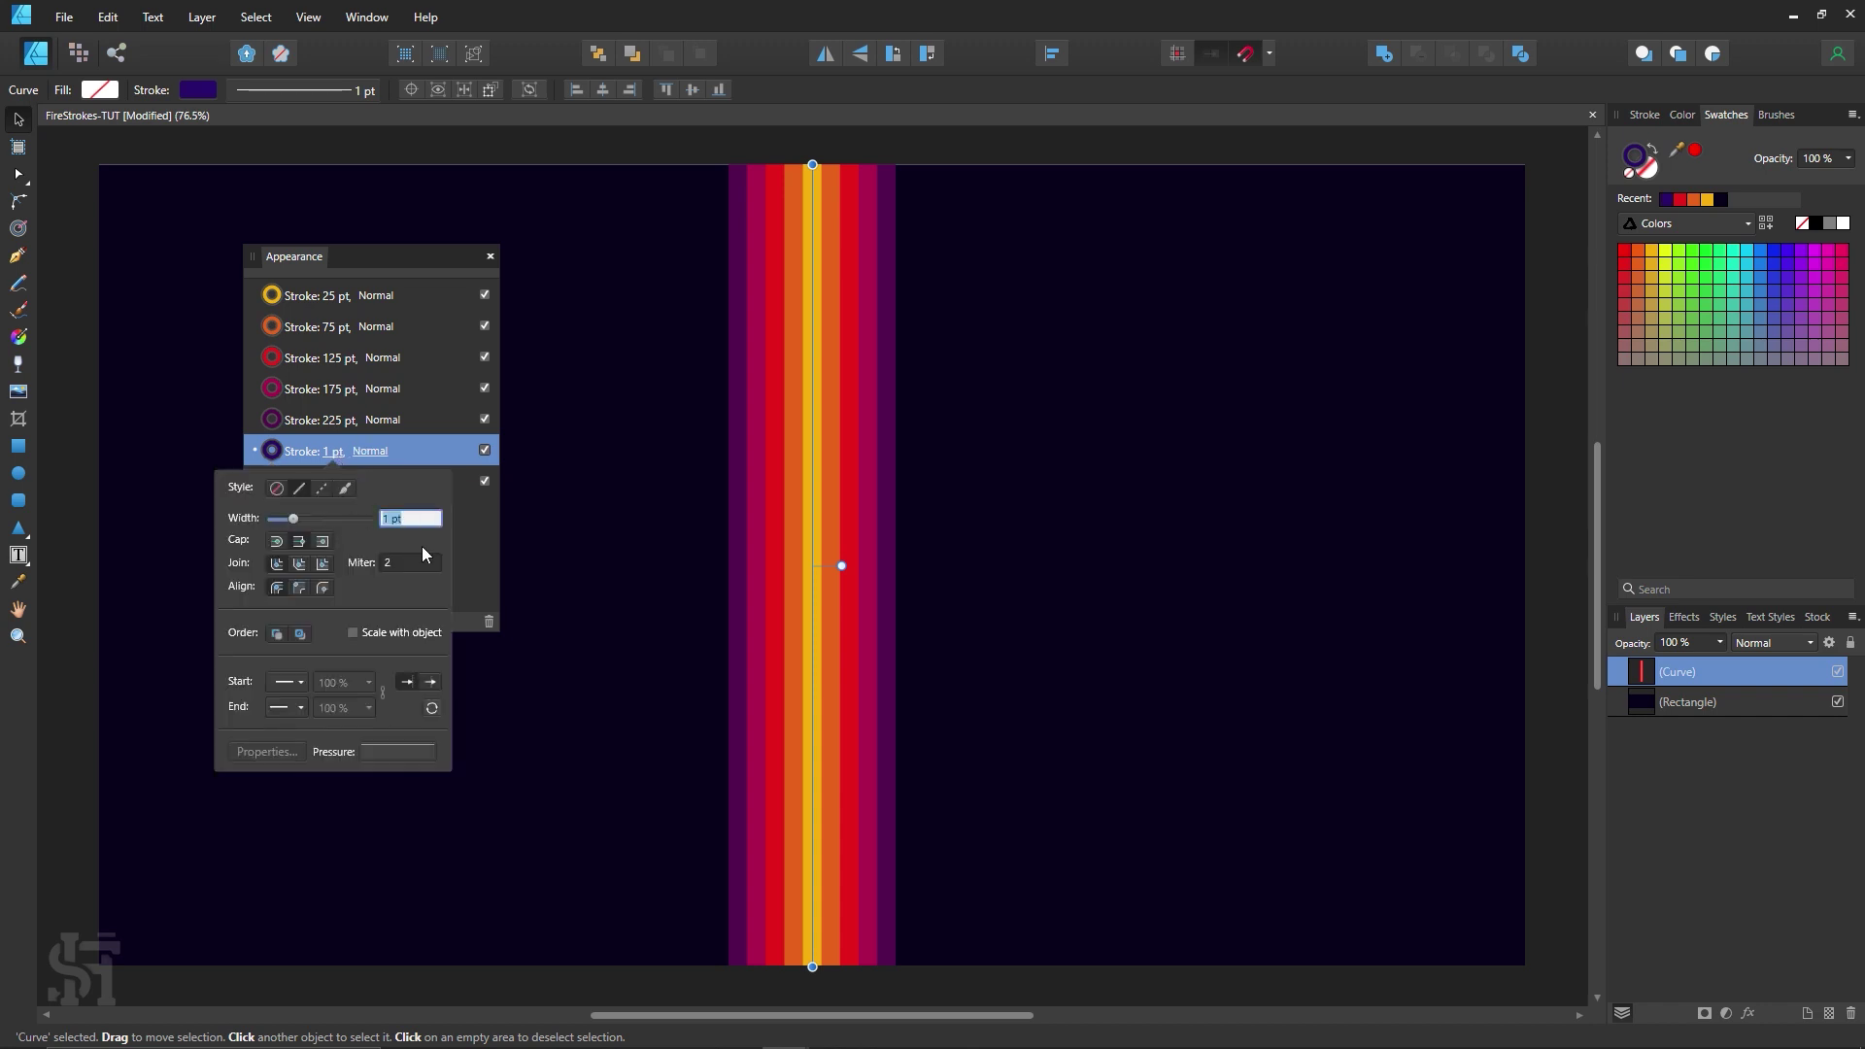
{"action": "type", "text": "275"}
{"action": "key", "text": "Return"}
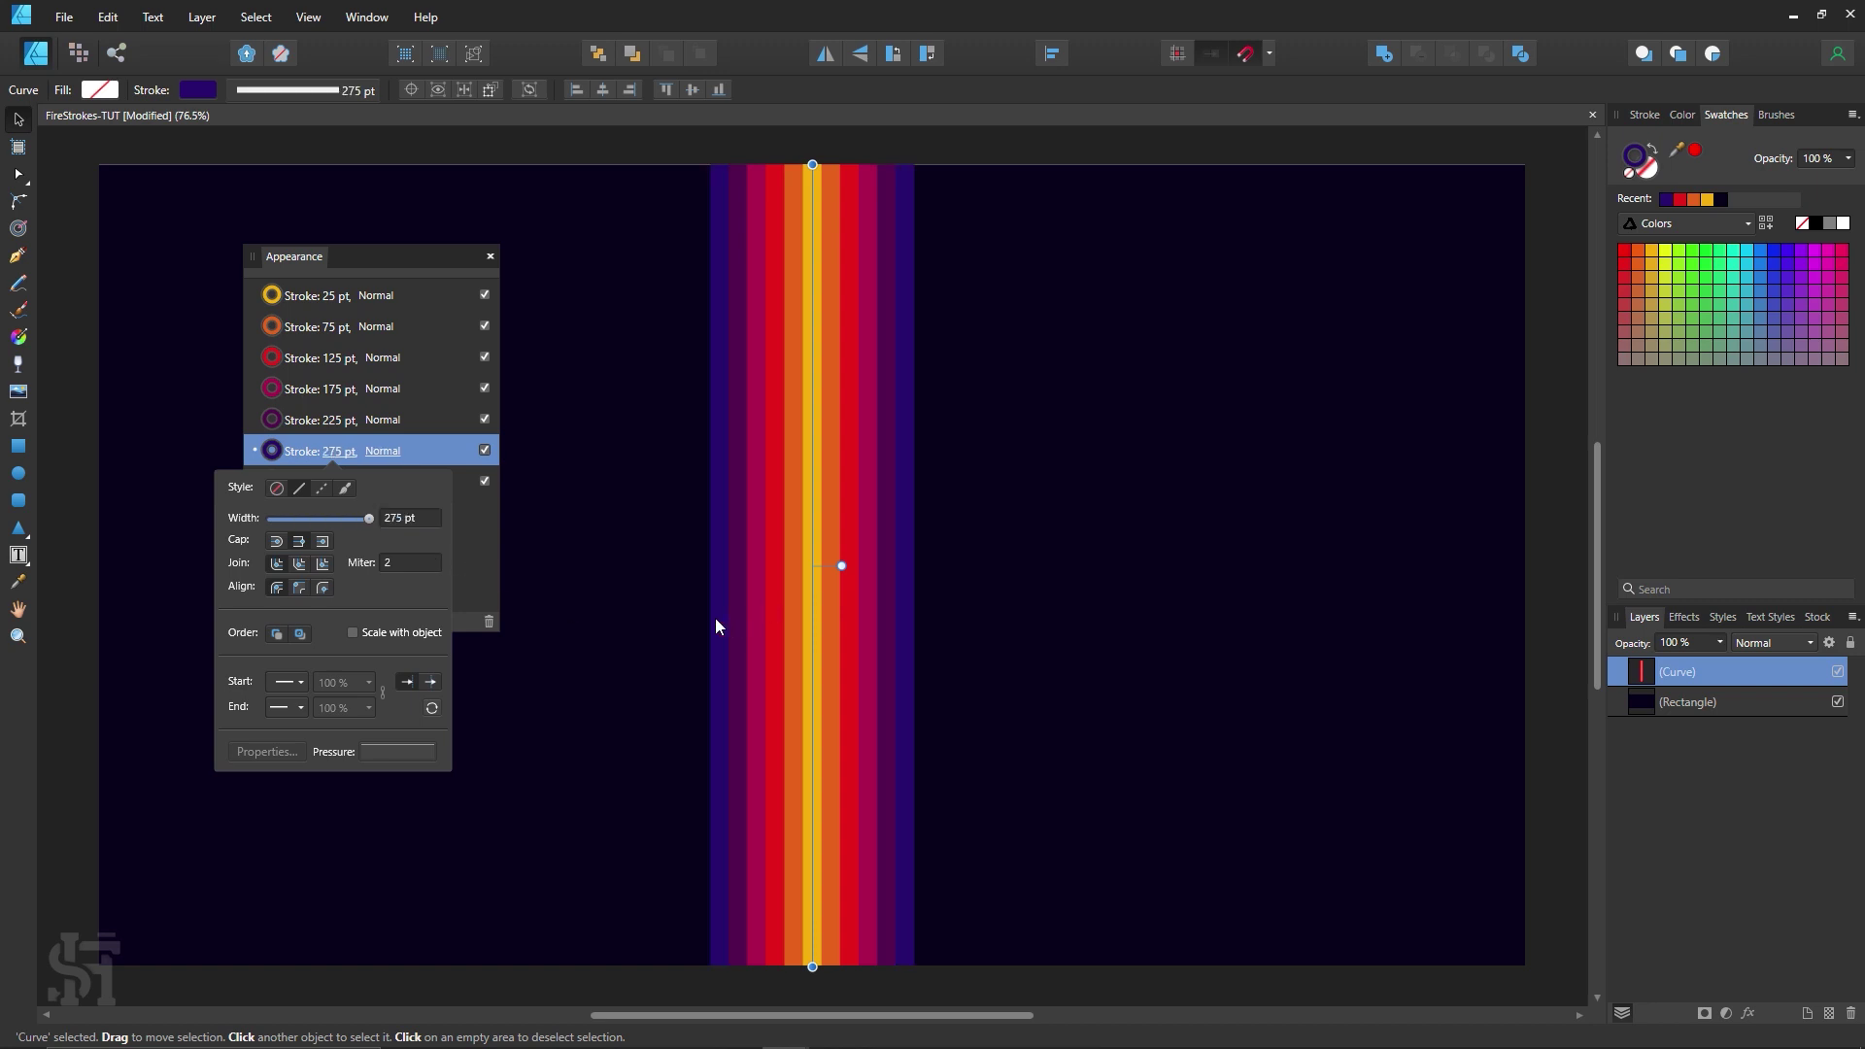
{"action": "left_click", "coordinate": [273, 451]}
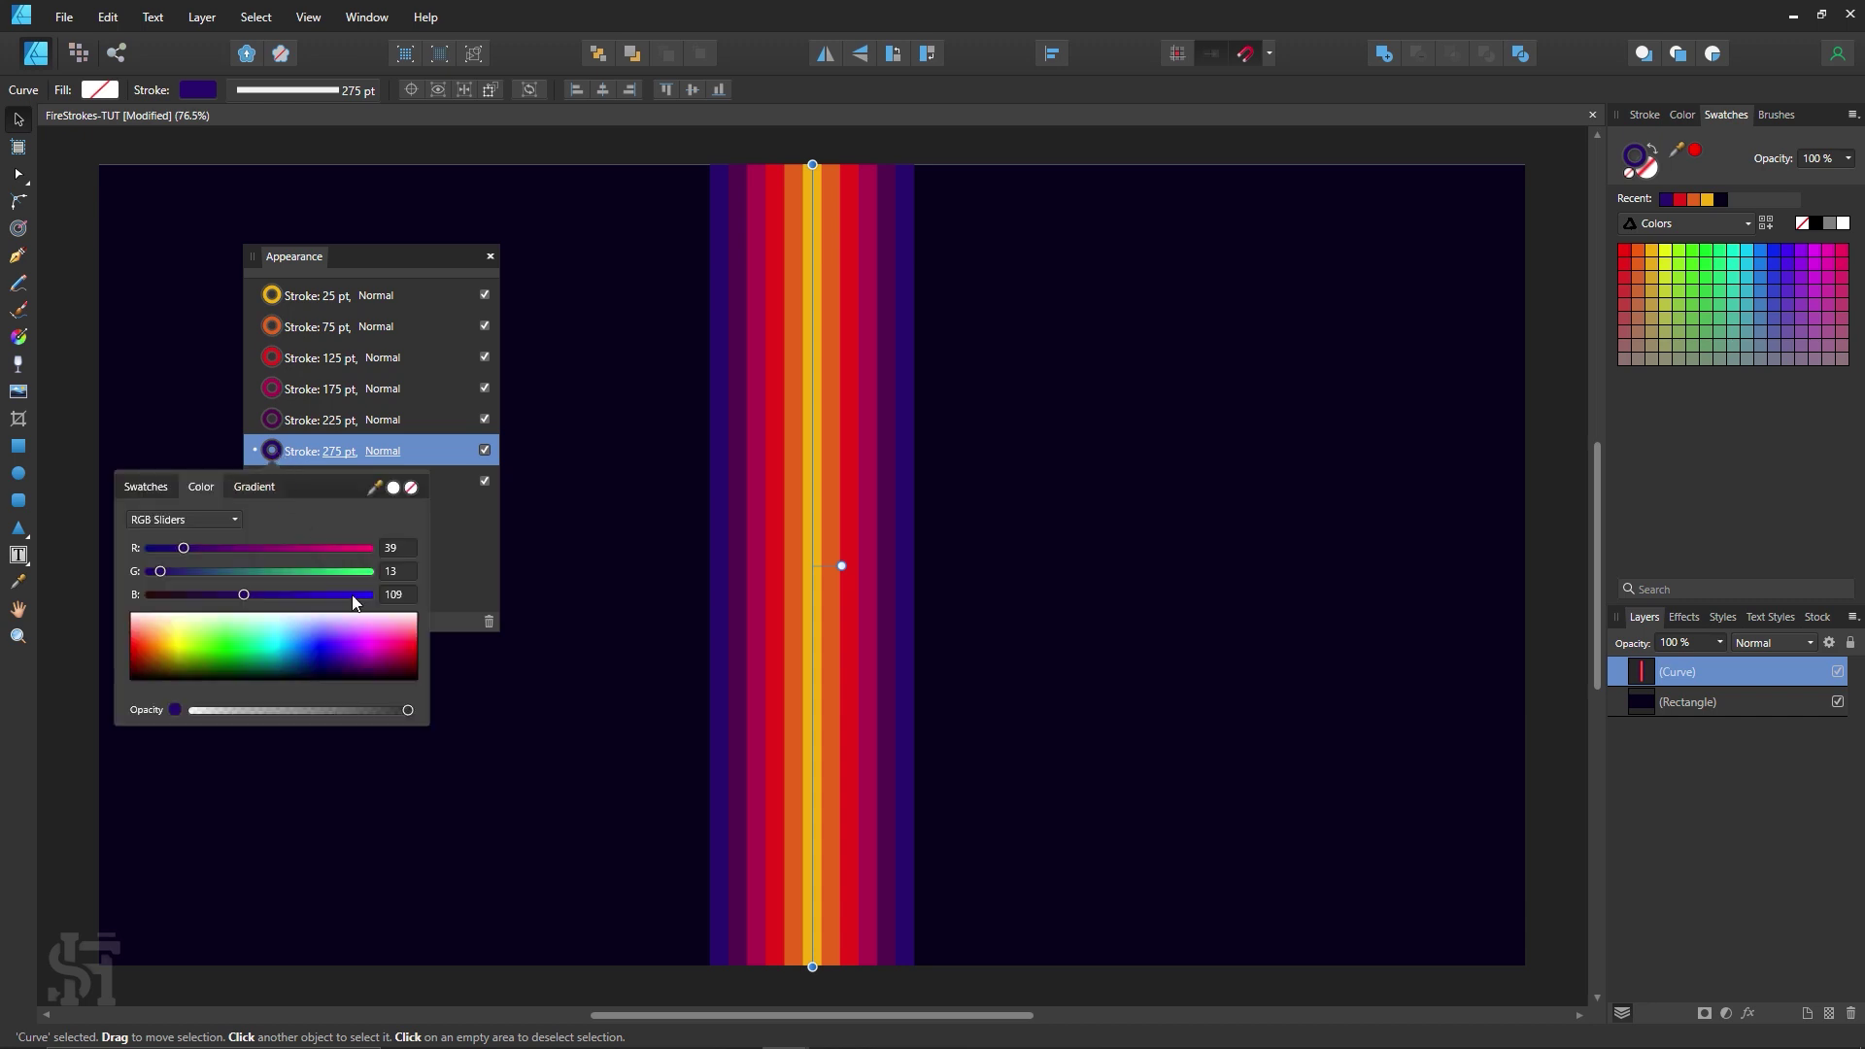
{"action": "mouse_move", "coordinate": [181, 549]}
{"action": "left_mouse_down"}
{"action": "mouse_move", "coordinate": [215, 548]}
{"action": "mouse_move", "coordinate": [195, 547]}
{"action": "left_mouse_up"}
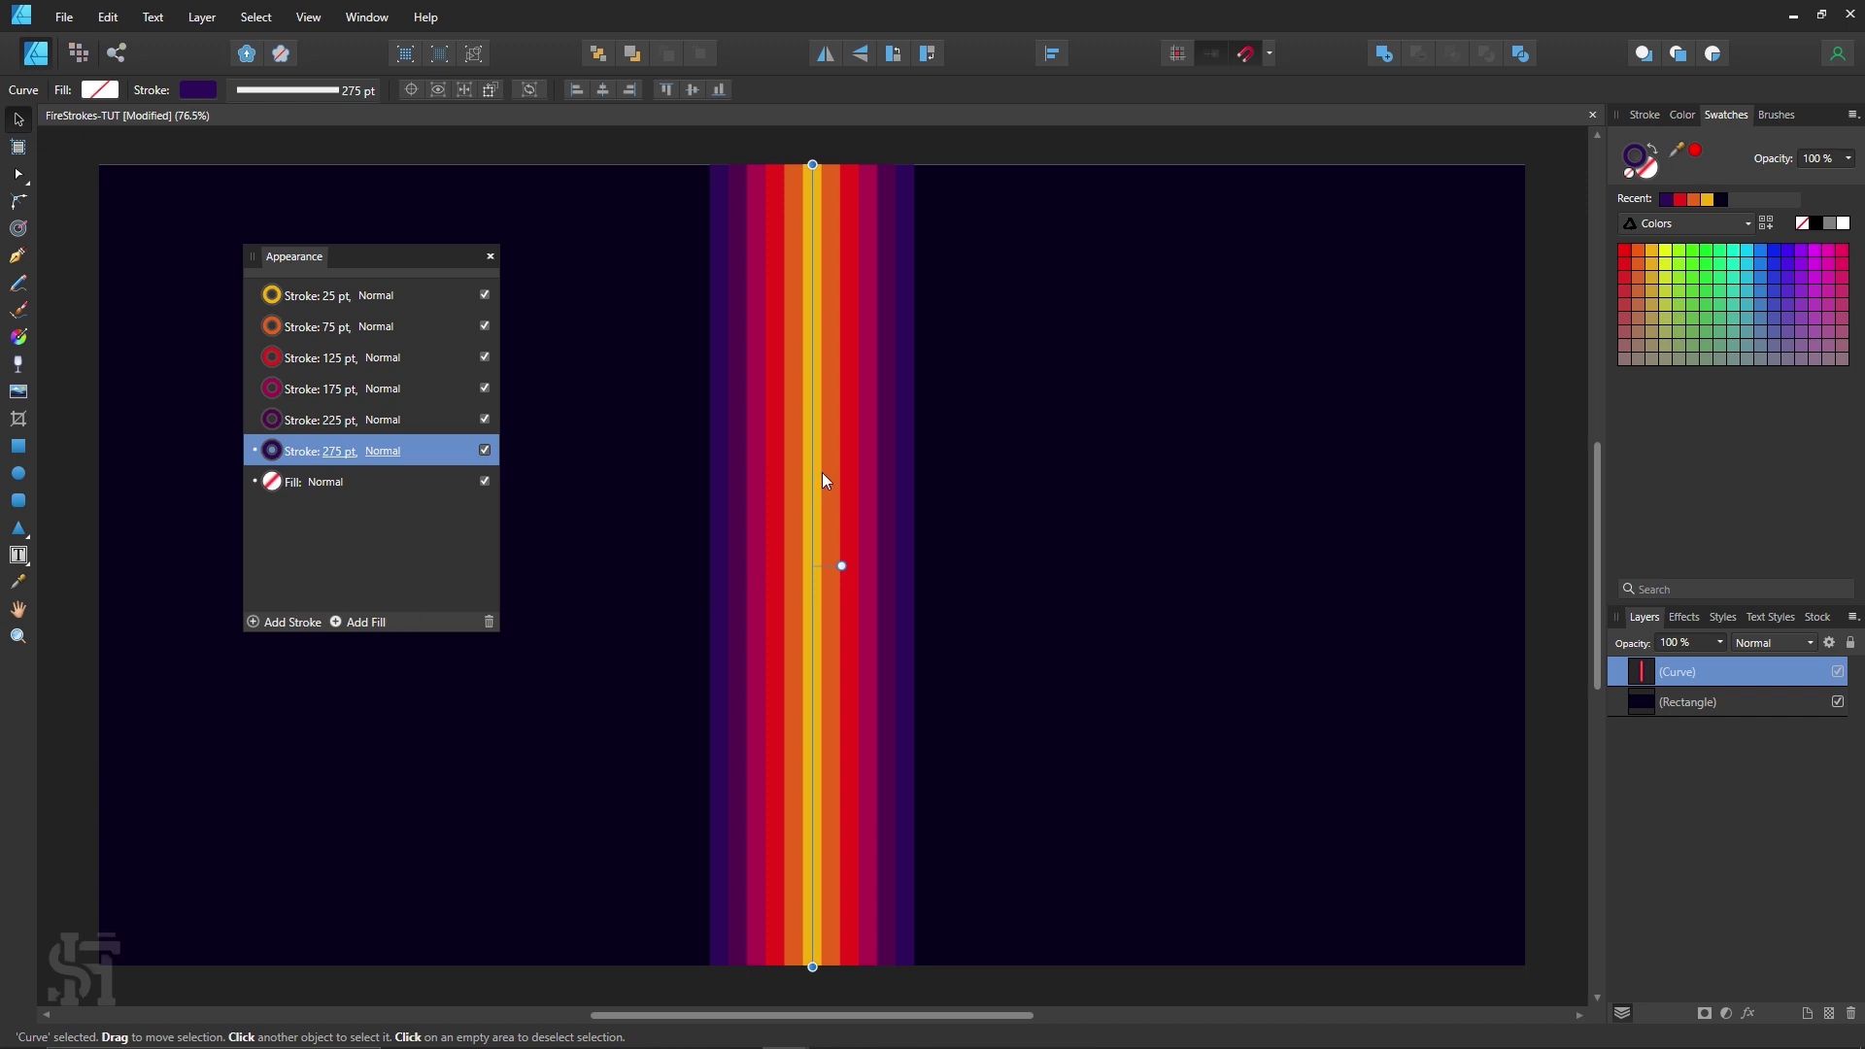
Step: Add a seventh stroke beneath the 275 pt one, reuse the recent indigo and raise its blue value to 134
{"action": "left_click", "coordinate": [274, 622]}
{"action": "left_click_drag", "start_coordinate": [276, 448], "coordinate": [280, 486]}
{"action": "left_click", "coordinate": [283, 479]}
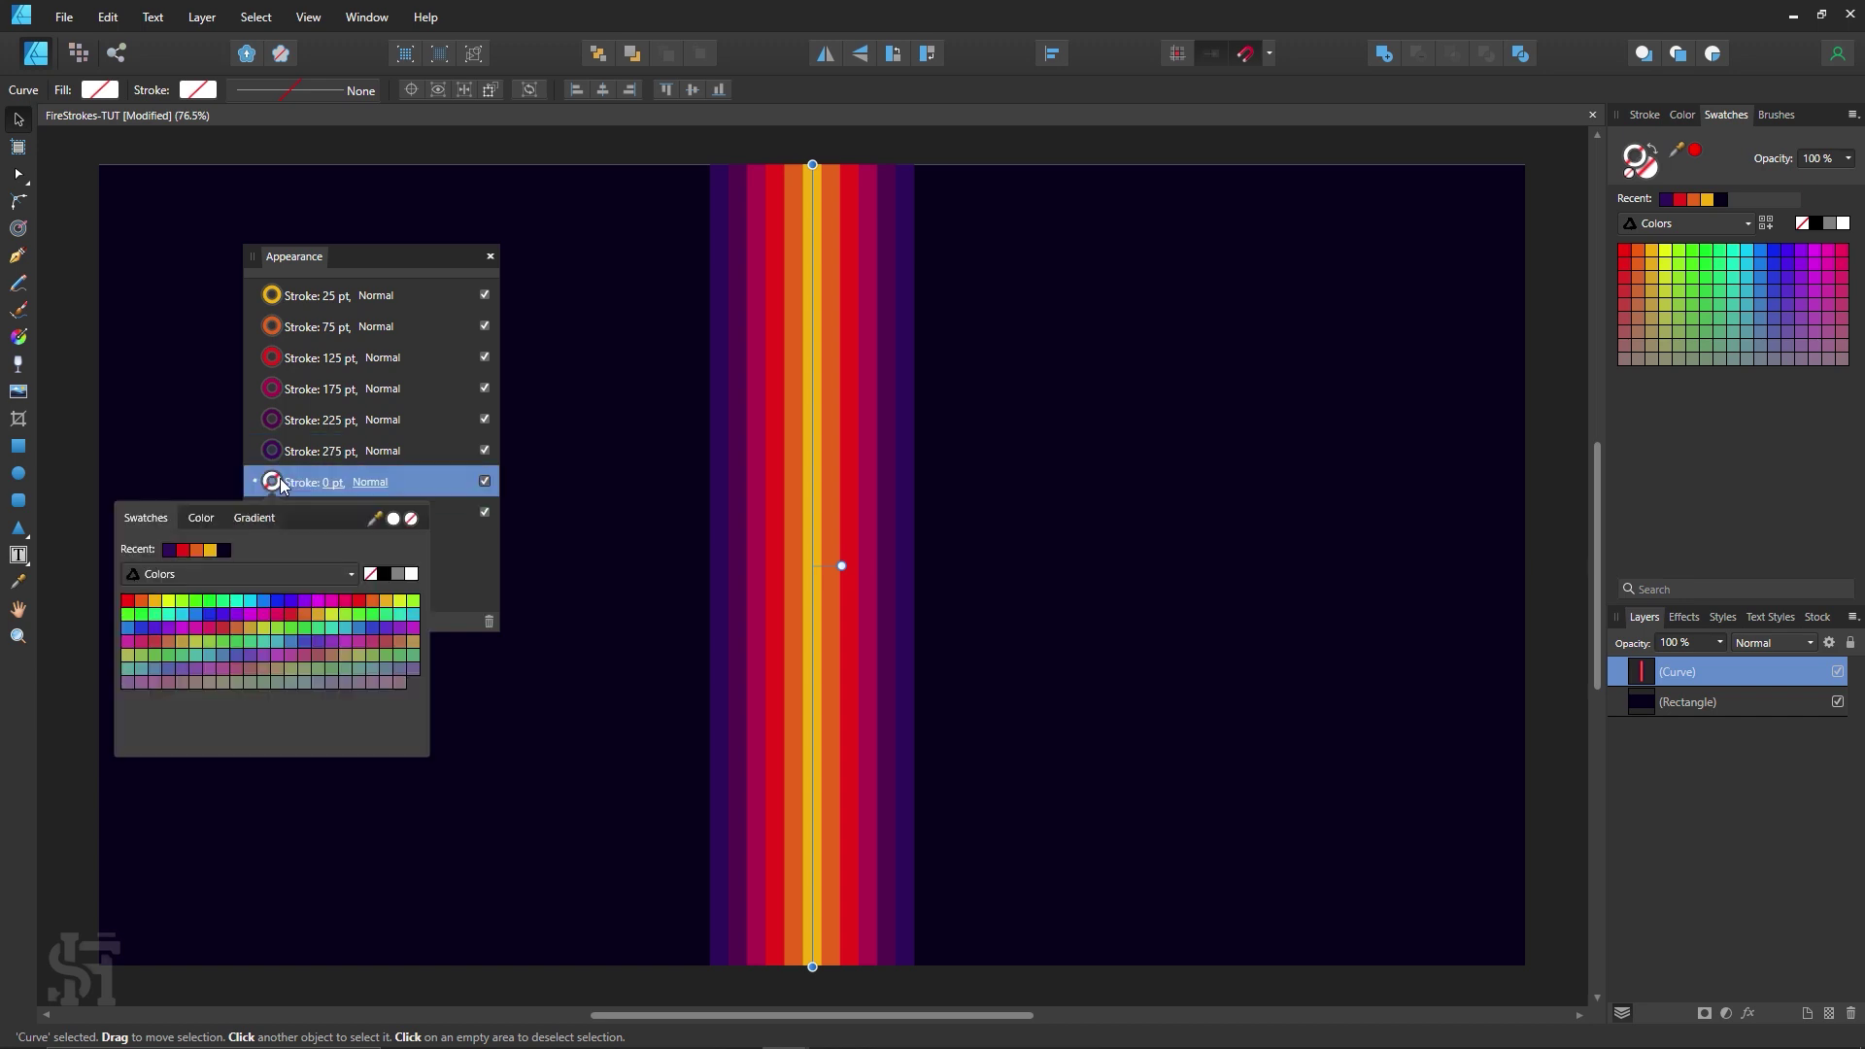
{"action": "left_click", "coordinate": [169, 551]}
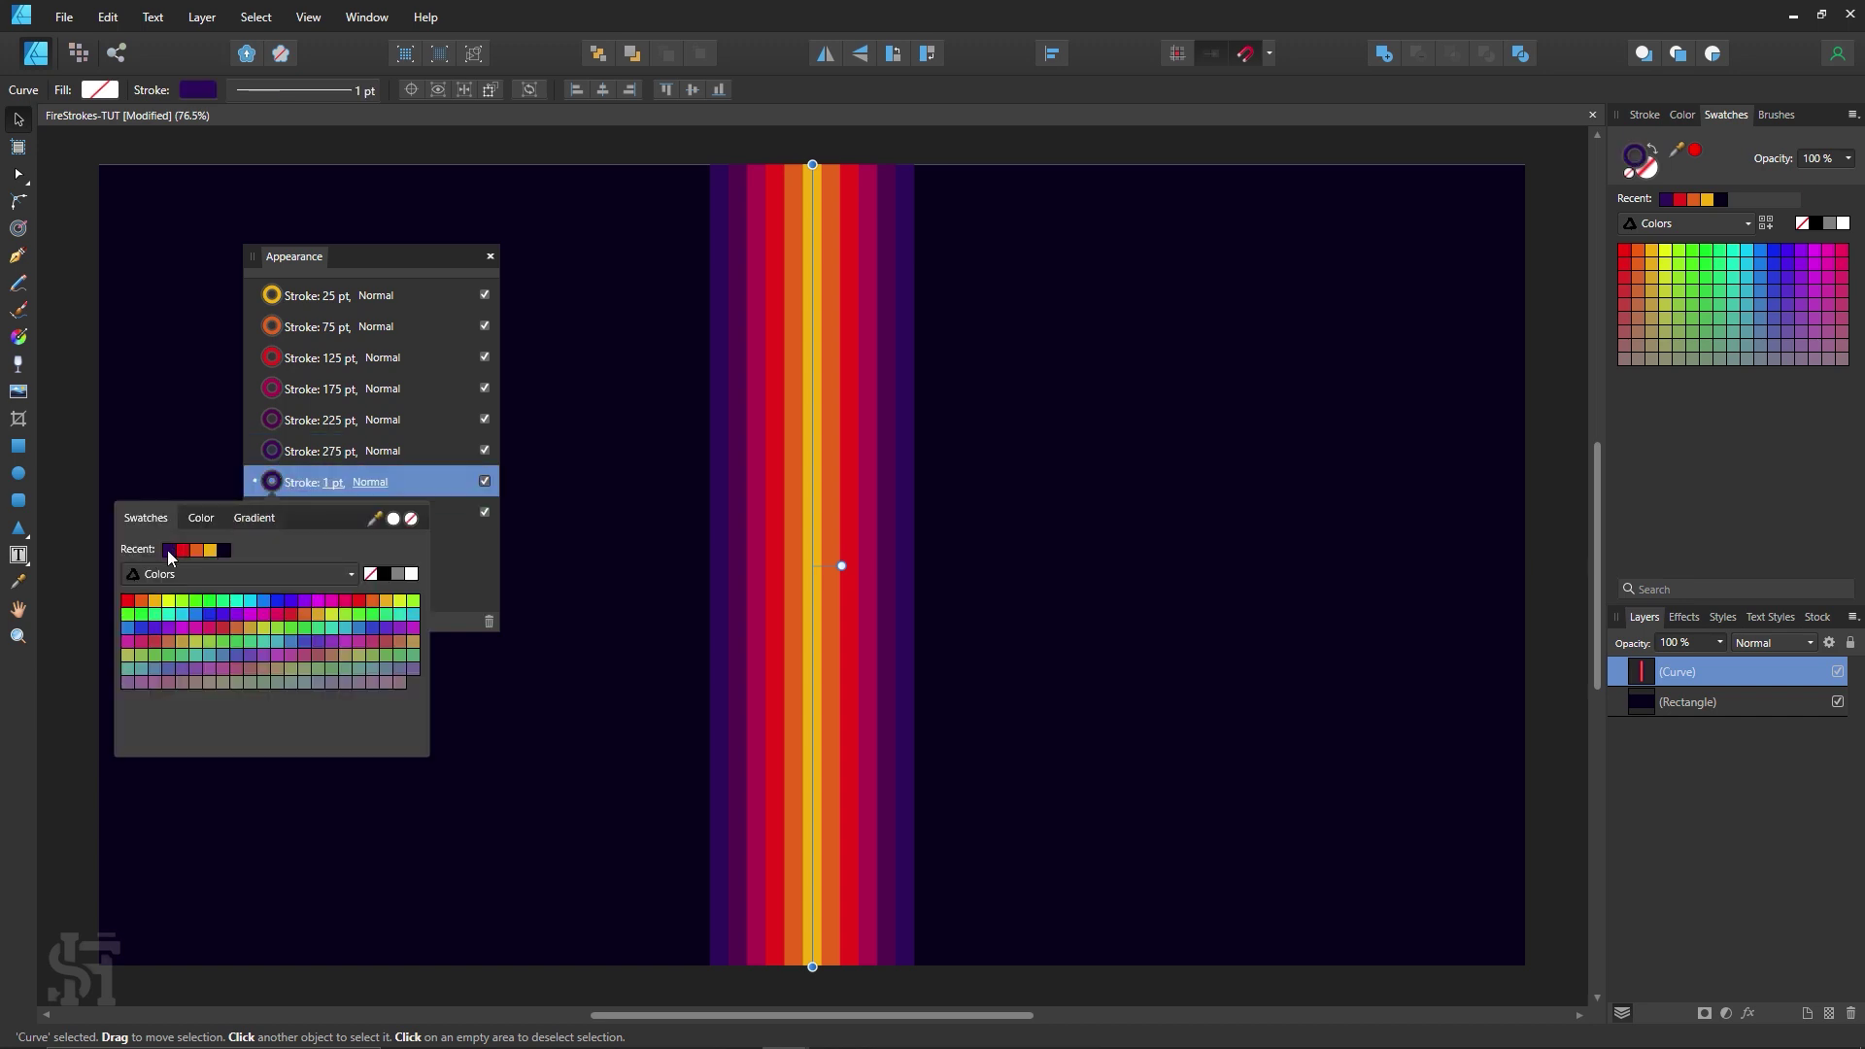
{"action": "left_click", "coordinate": [198, 521]}
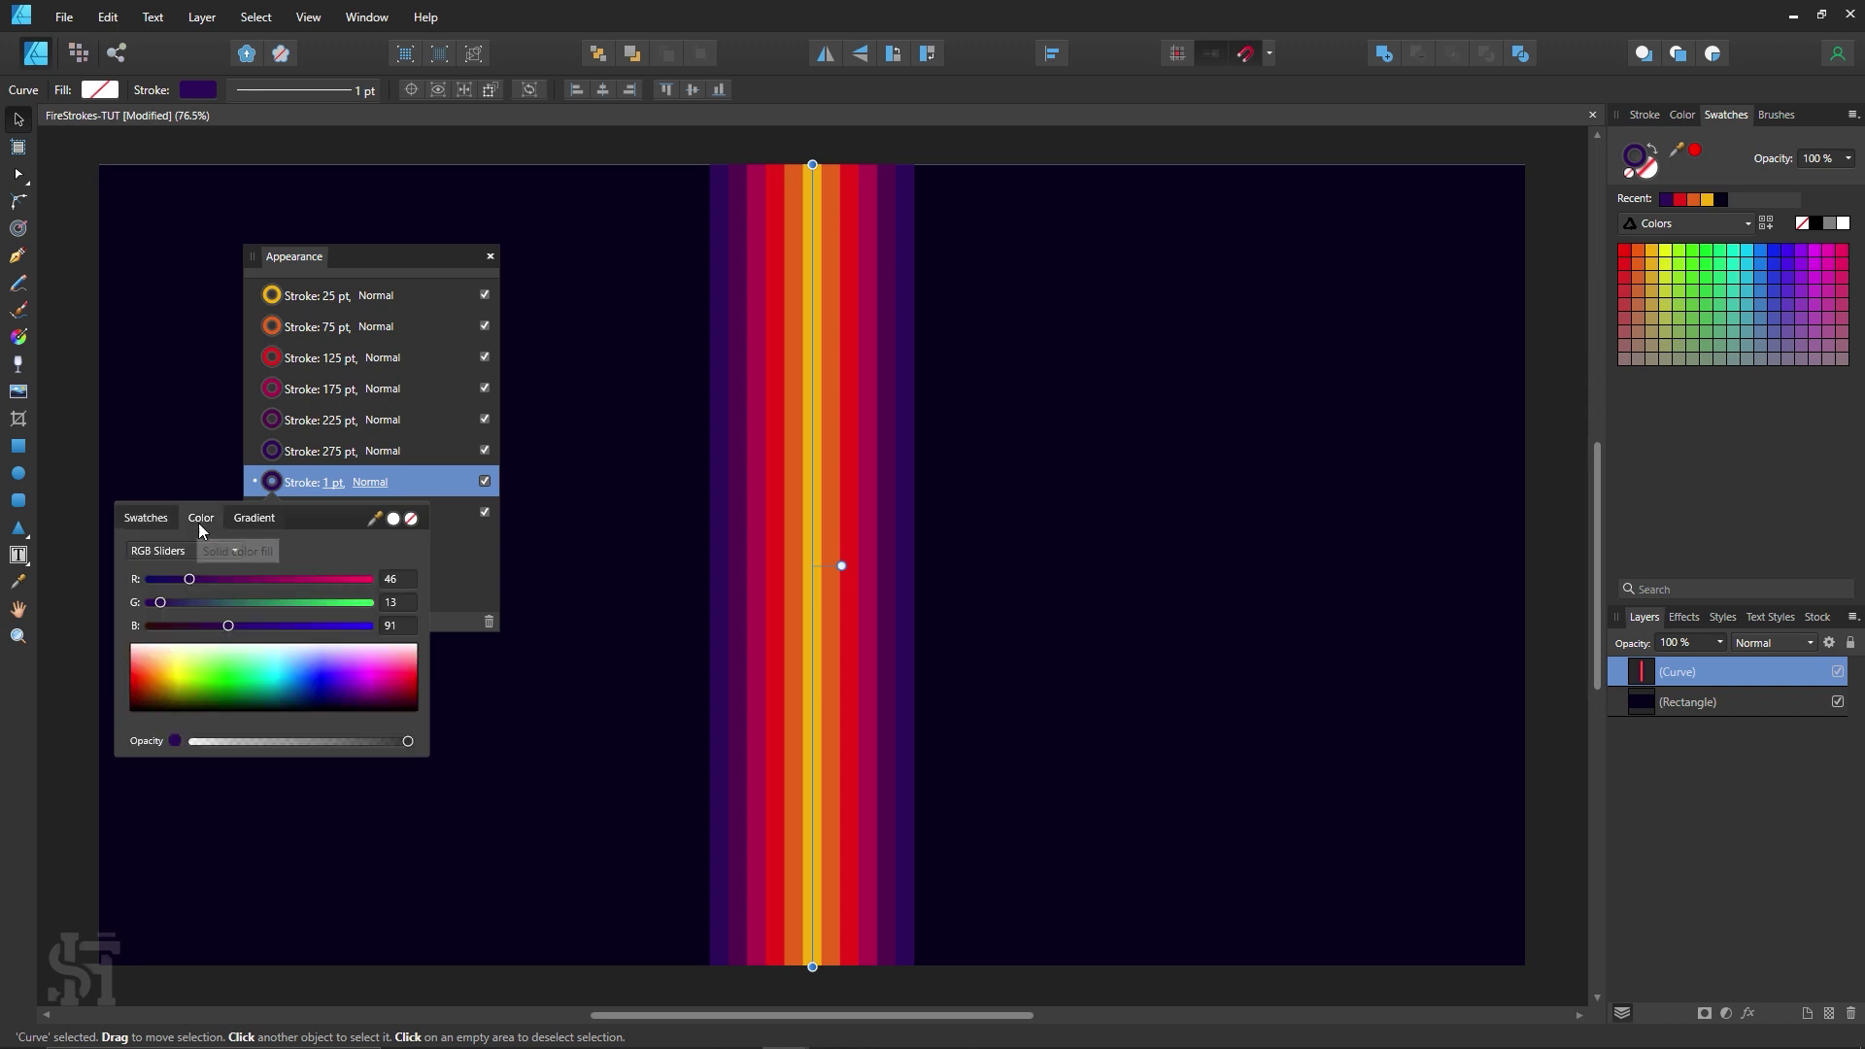
{"action": "left_click_drag", "start_coordinate": [181, 577], "coordinate": [265, 628]}
Step: Set the seventh stroke's width to 350 pt
{"action": "left_click", "coordinate": [326, 483]}
{"action": "left_click_drag", "start_coordinate": [303, 549], "coordinate": [309, 549]}
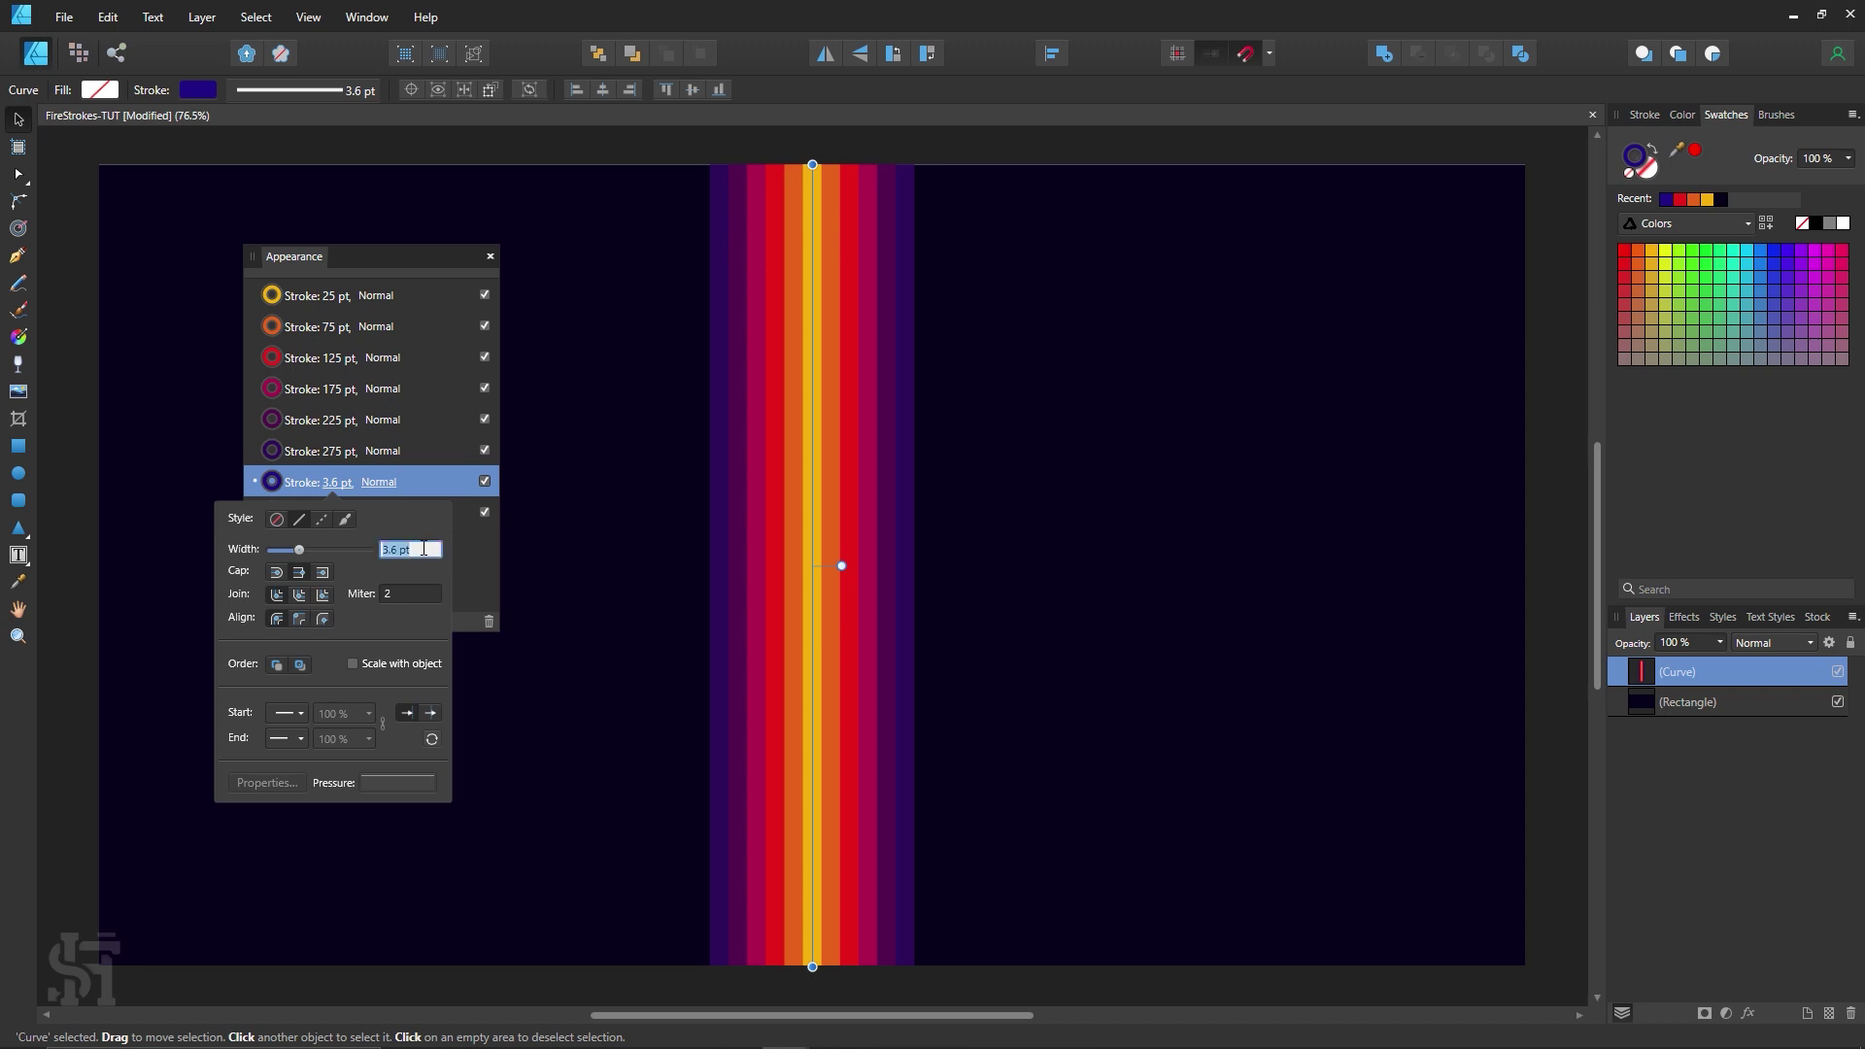
{"action": "type", "text": "350"}
{"action": "key", "text": "Return"}
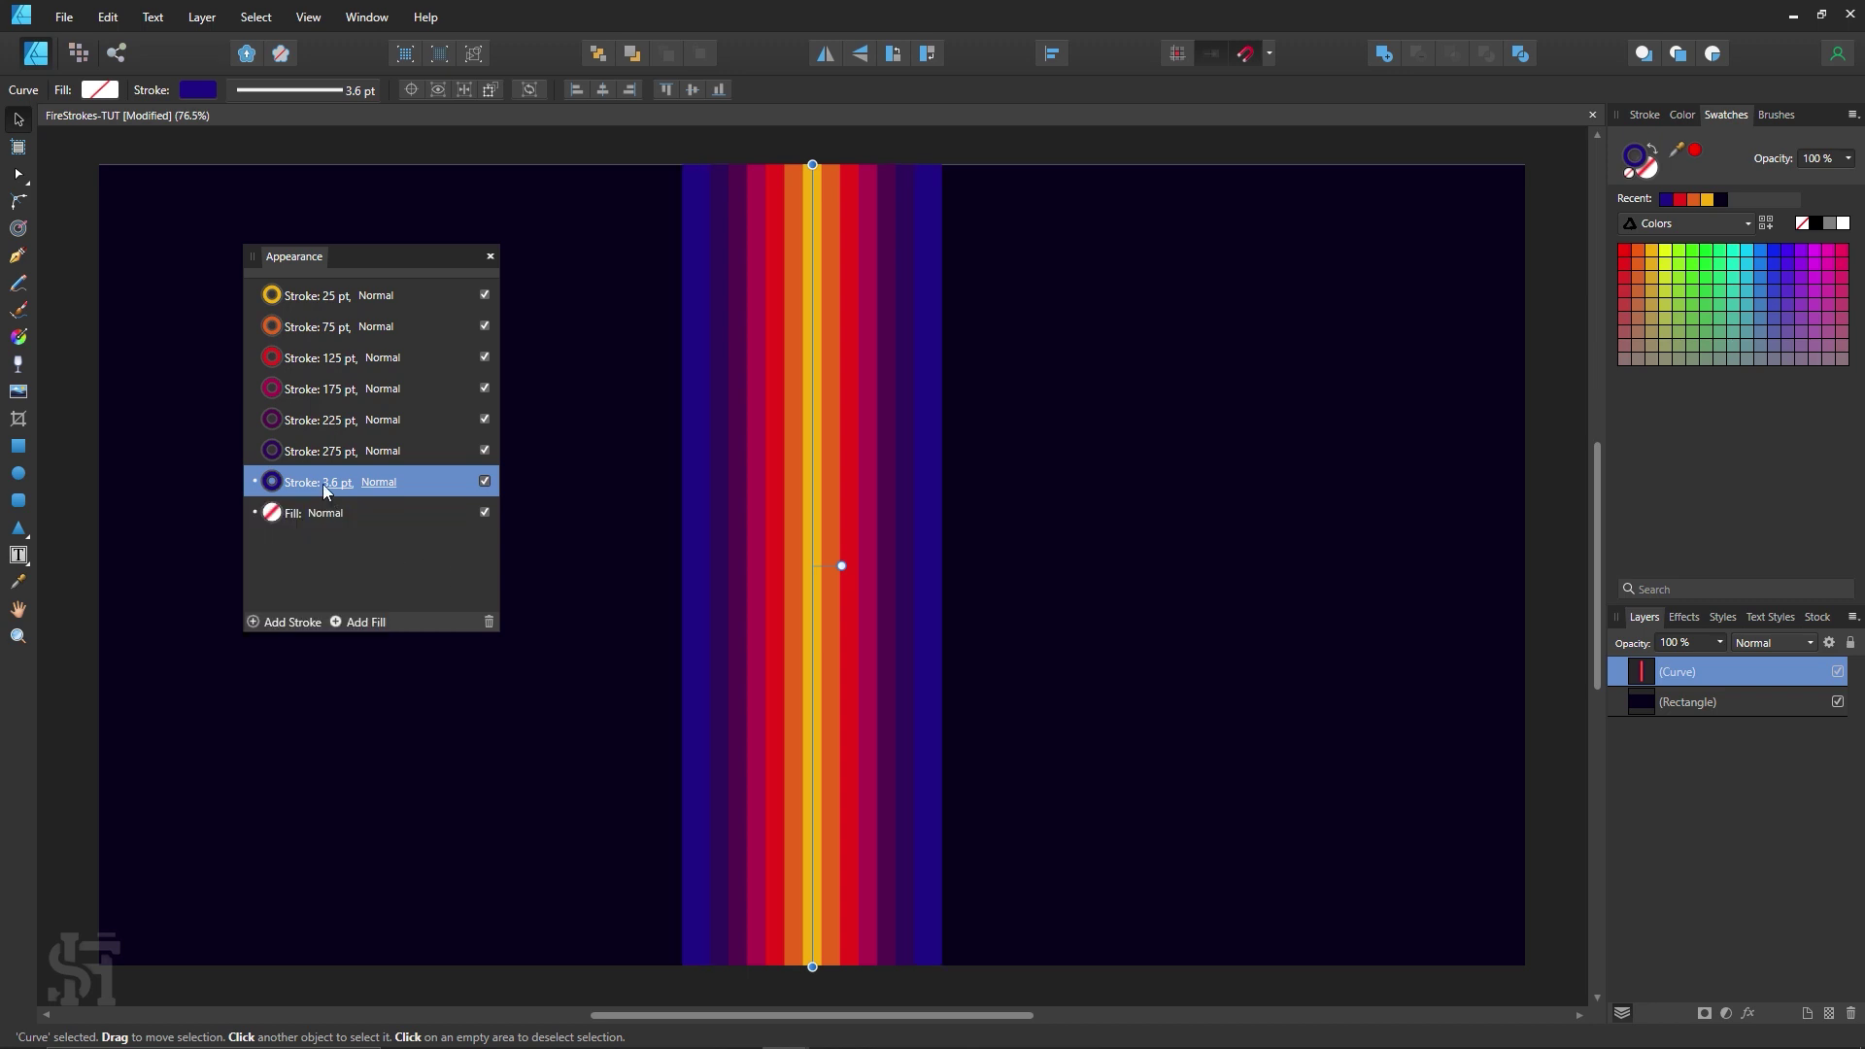
Step: Change the seventh stroke's width to 325 pt
{"action": "left_click", "coordinate": [323, 484]}
{"action": "left_click", "coordinate": [422, 554]}
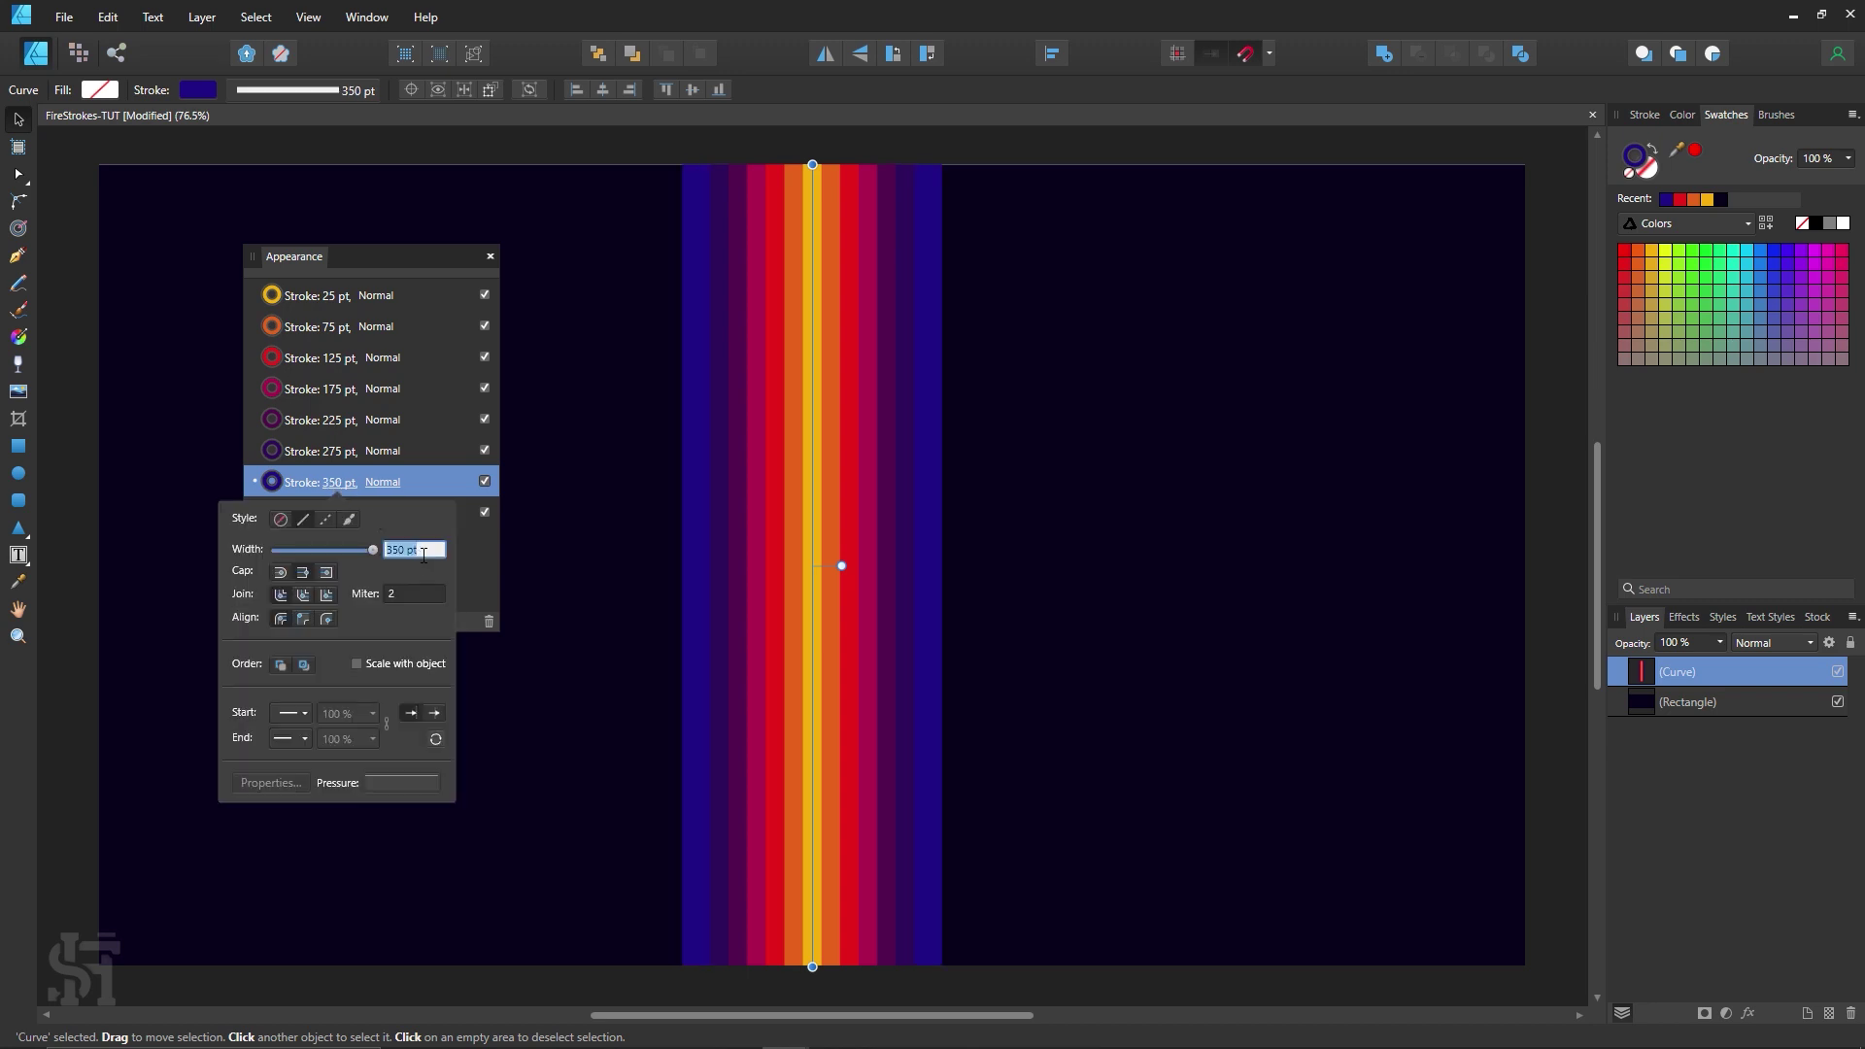
{"action": "type", "text": "325"}
{"action": "key", "text": "Return"}
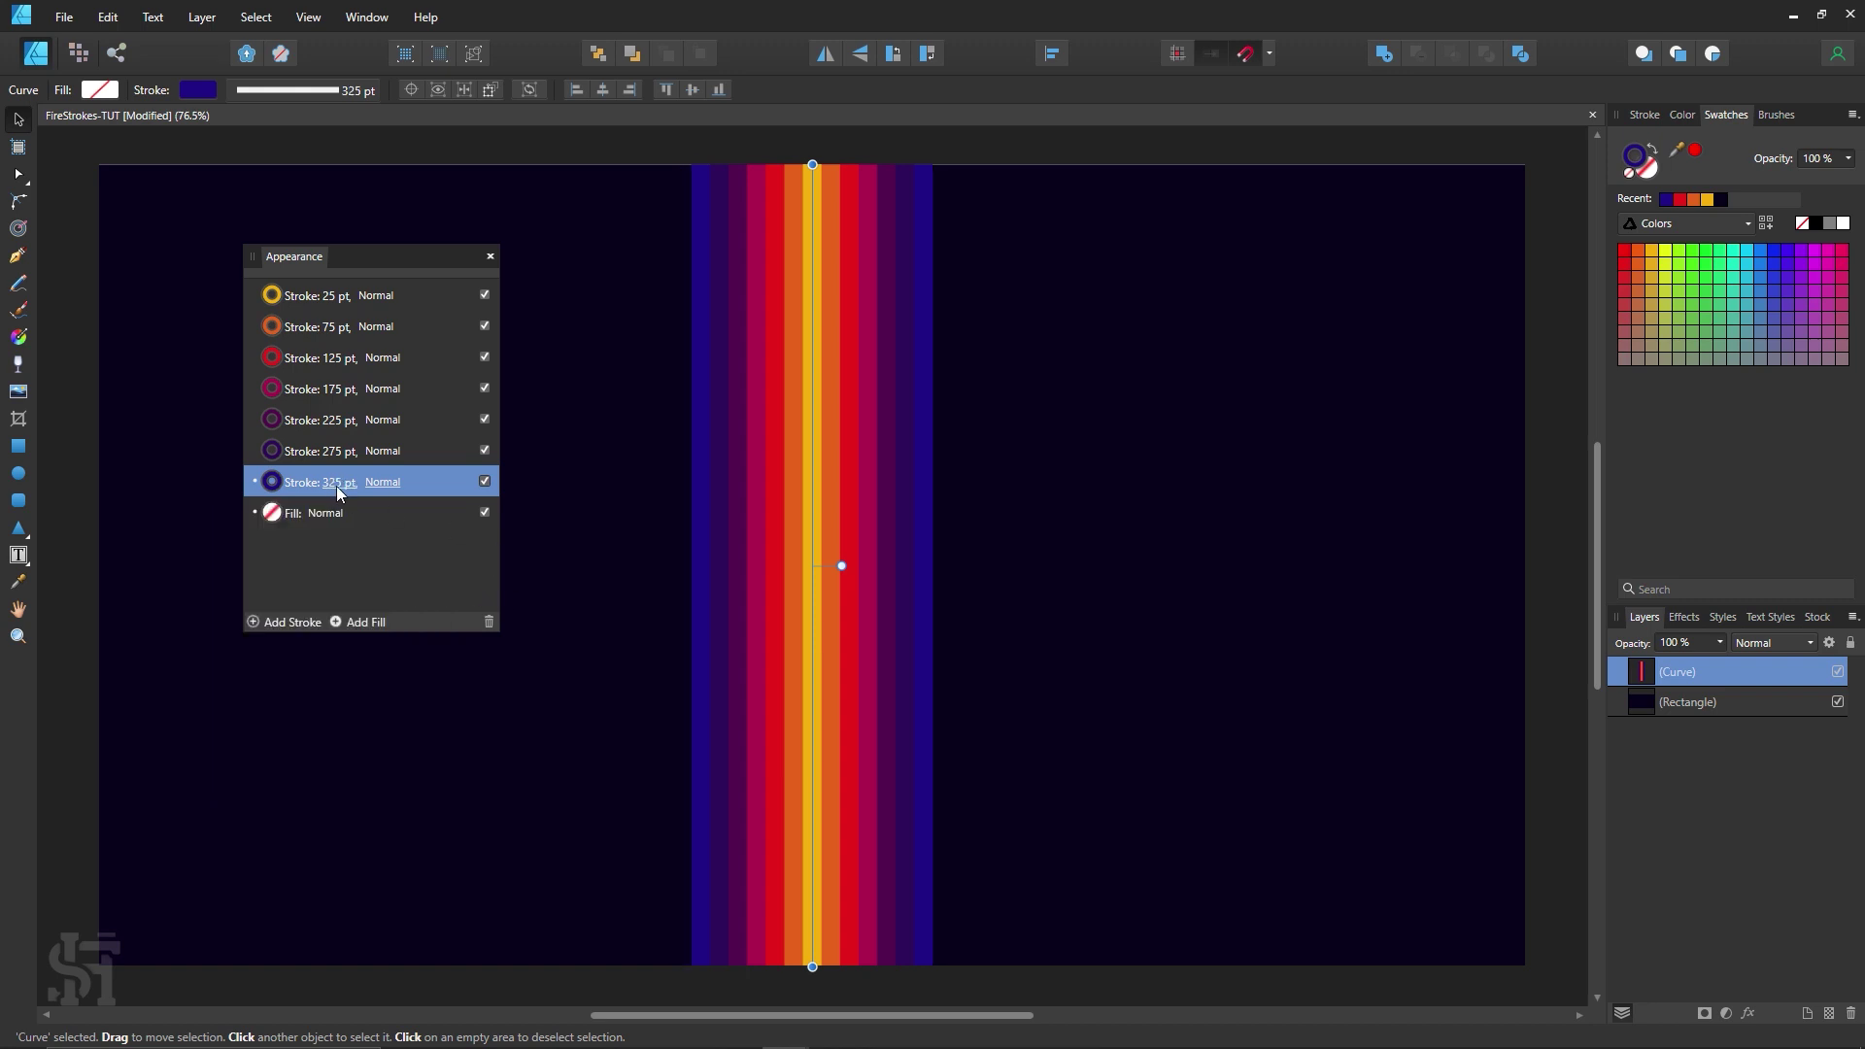
Step: Darken the 325 pt stroke to a near-black purple, setting blue to 50 and lowering red and green
{"action": "left_click", "coordinate": [274, 484]}
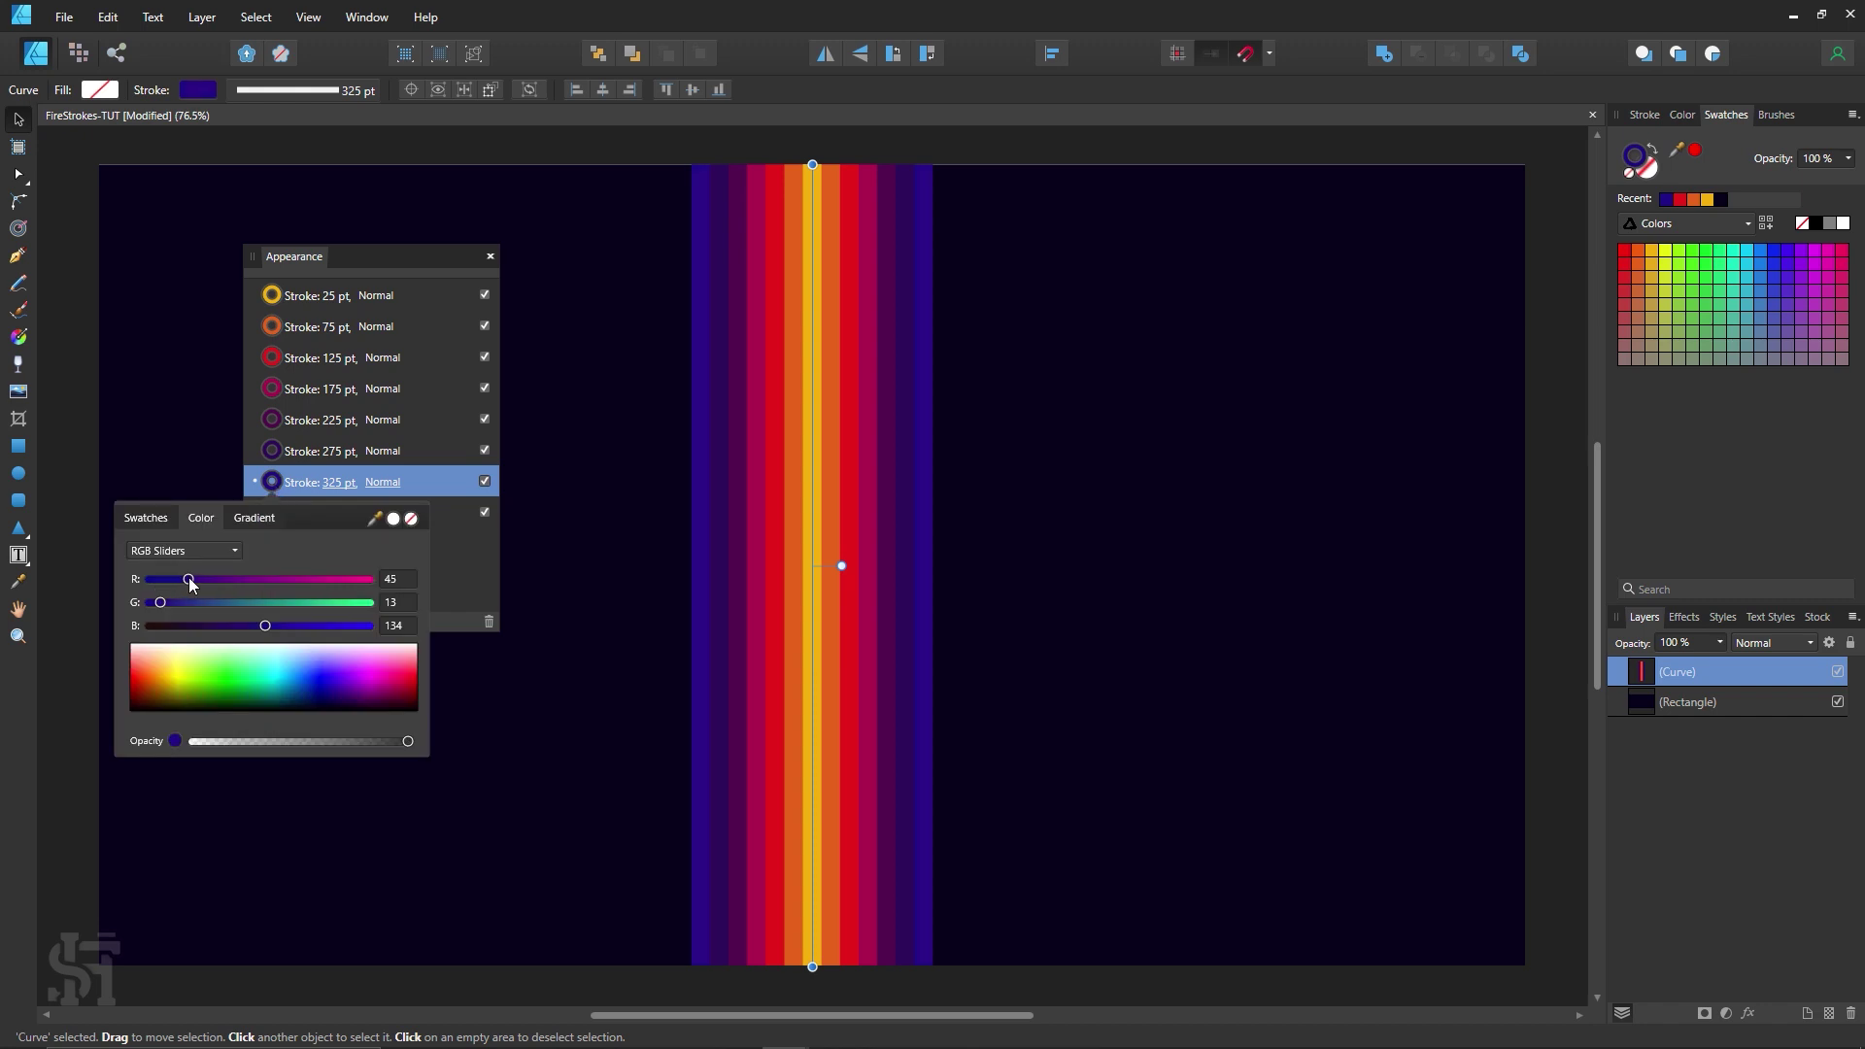
{"action": "left_click_drag", "start_coordinate": [167, 581], "coordinate": [177, 579]}
{"action": "left_click_drag", "start_coordinate": [265, 625], "coordinate": [182, 629]}
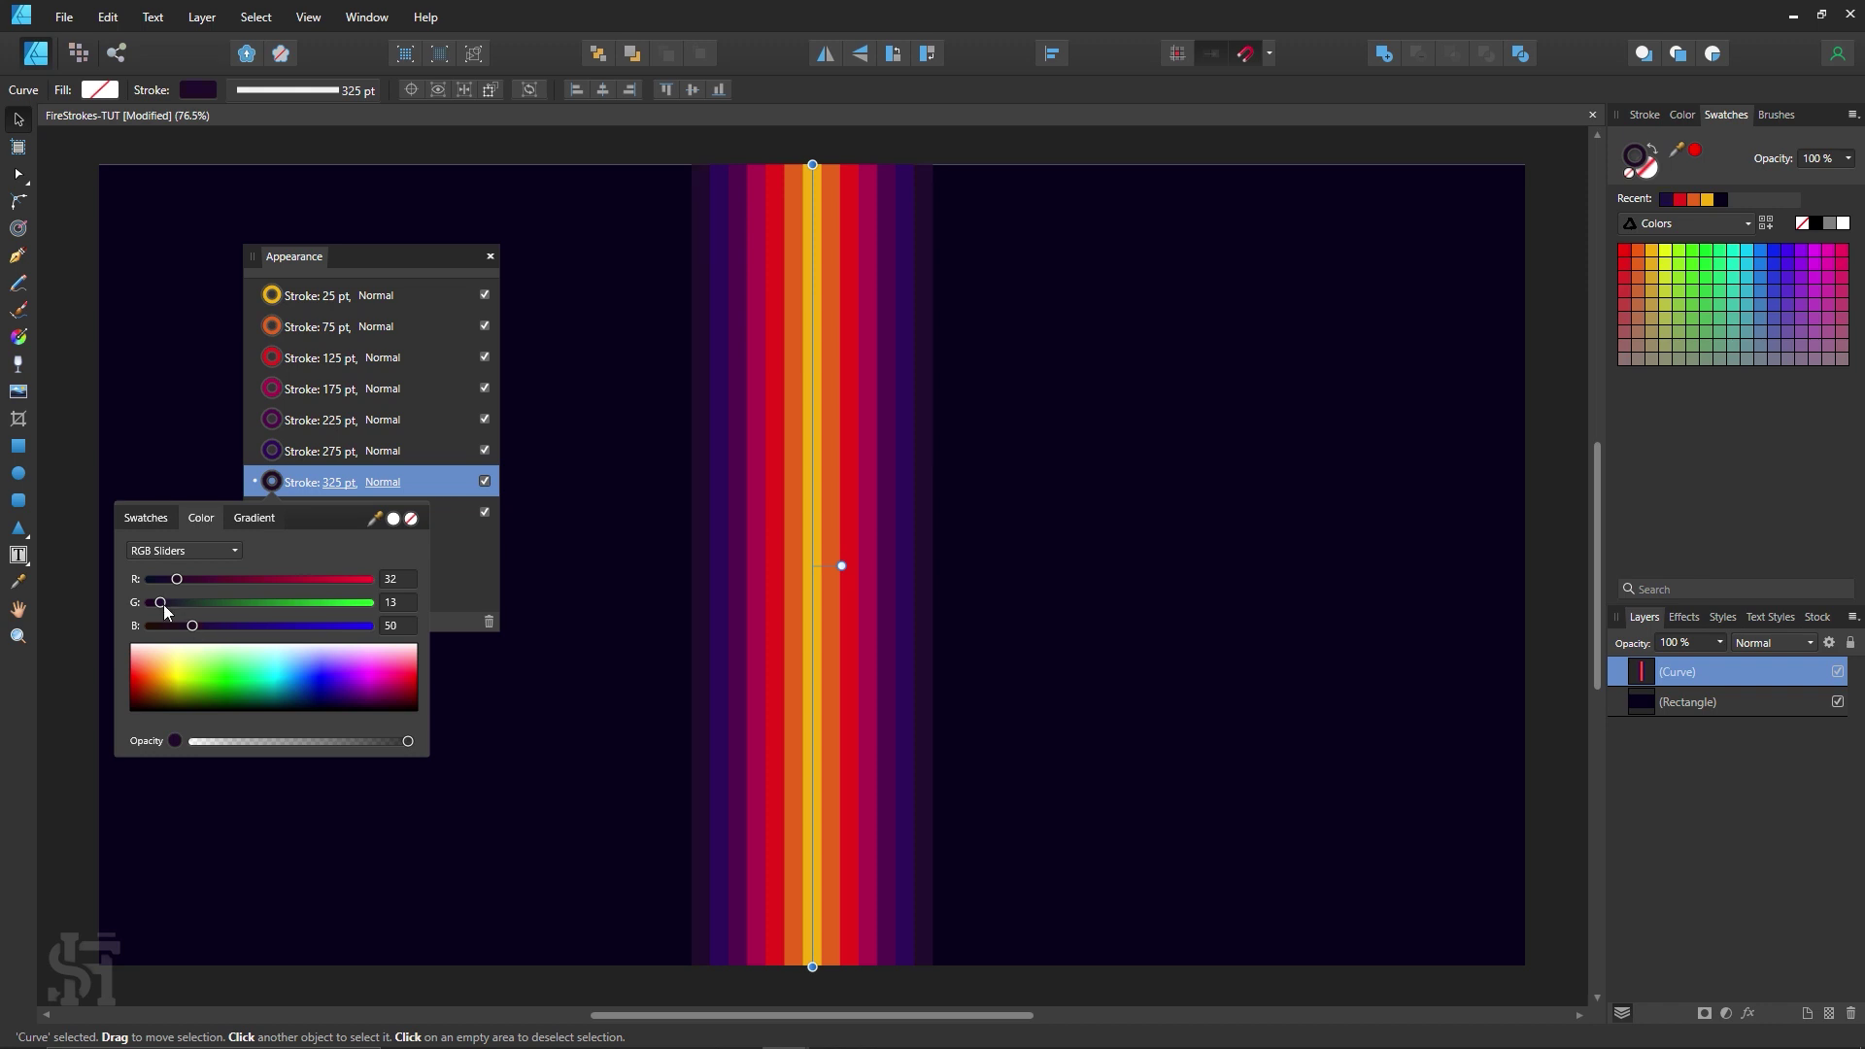
{"action": "mouse_move", "coordinate": [163, 603]}
{"action": "left_mouse_down"}
{"action": "mouse_move", "coordinate": [191, 602]}
{"action": "mouse_move", "coordinate": [102, 602]}
{"action": "mouse_move", "coordinate": [153, 602]}
{"action": "left_mouse_up"}
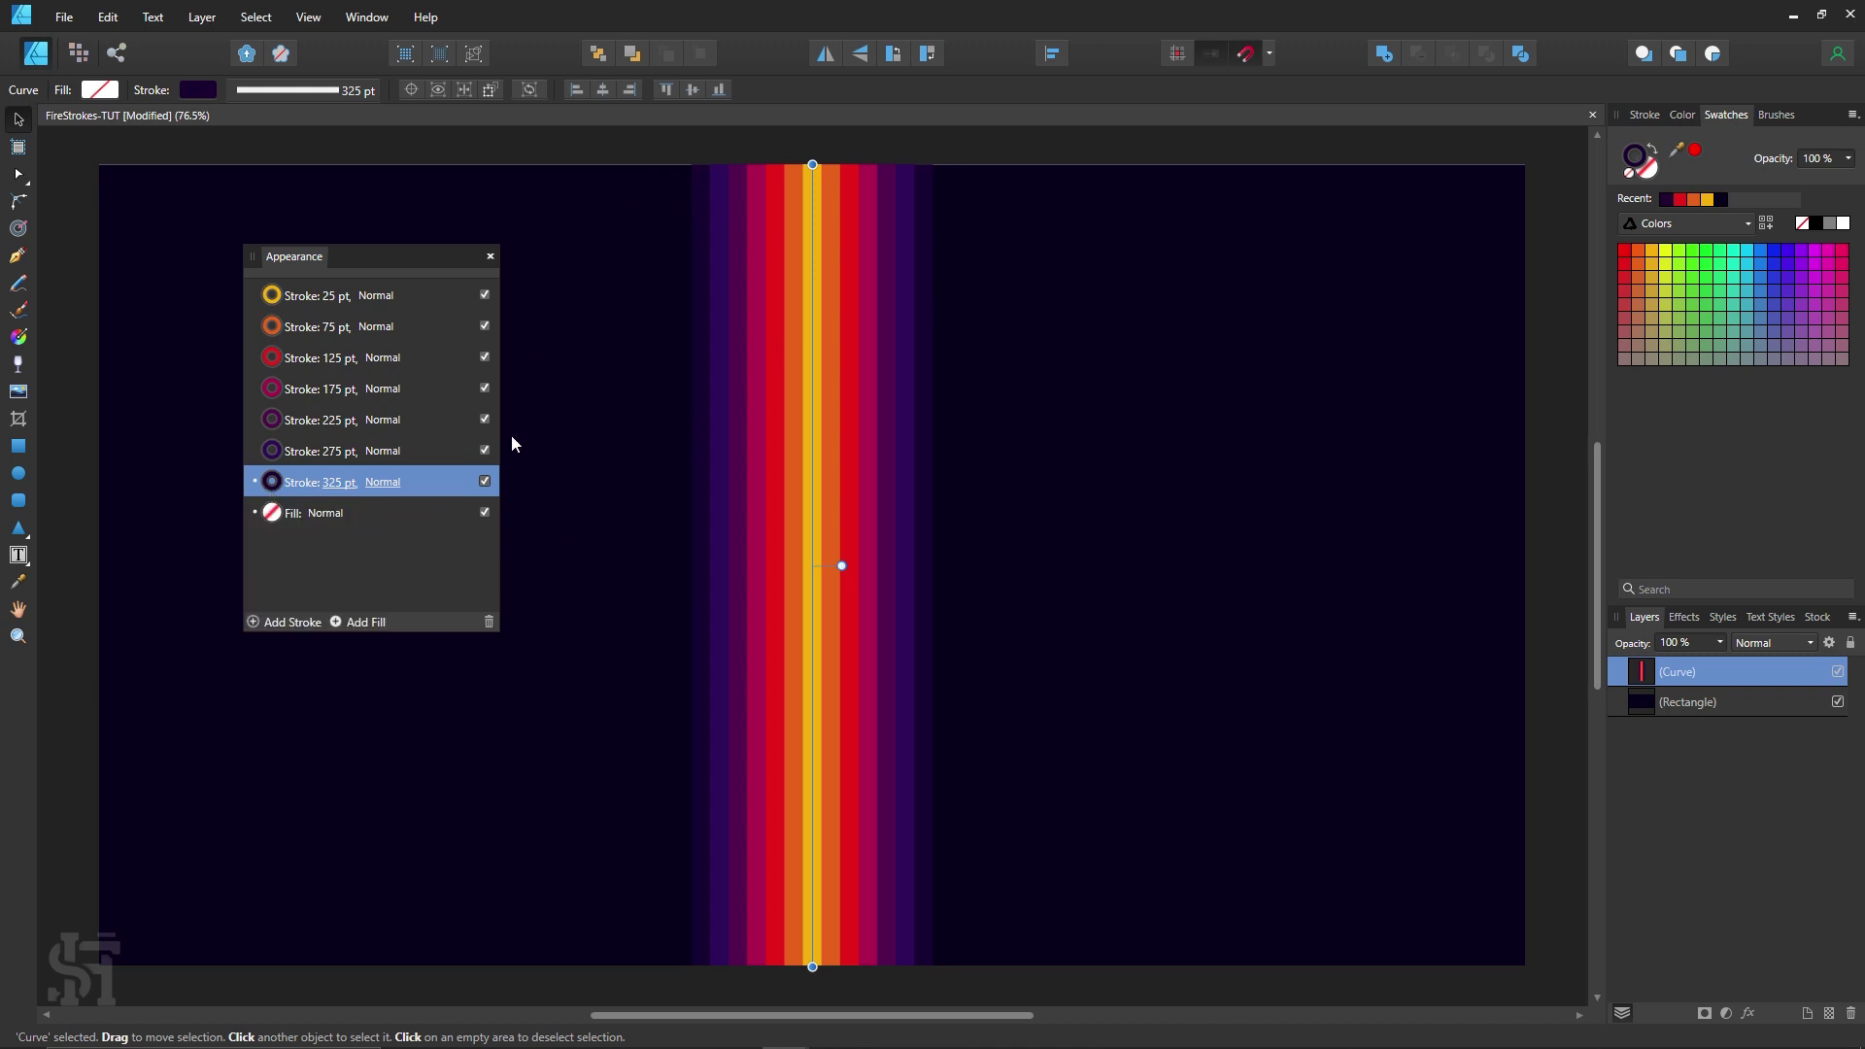
{"action": "left_click", "coordinate": [273, 484]}
{"action": "left_click", "coordinate": [162, 521]}
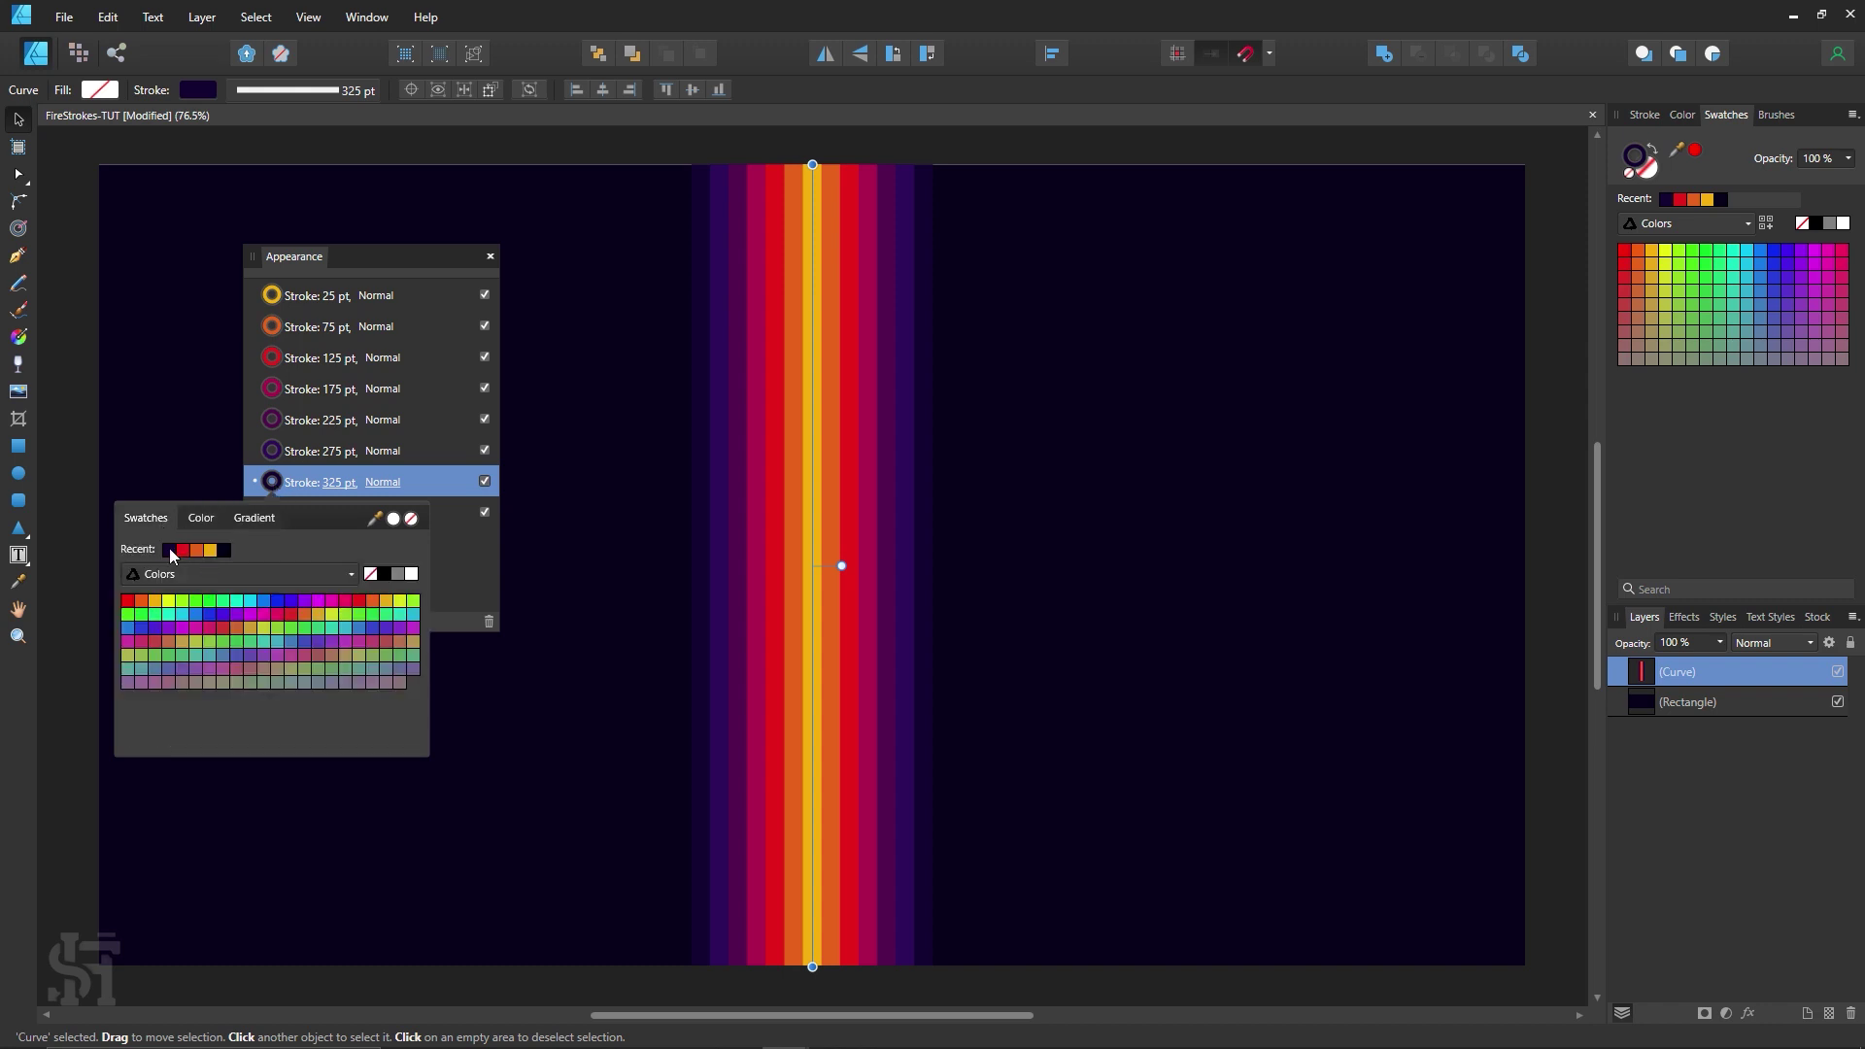
{"action": "left_click", "coordinate": [208, 518]}
{"action": "left_click", "coordinate": [237, 519]}
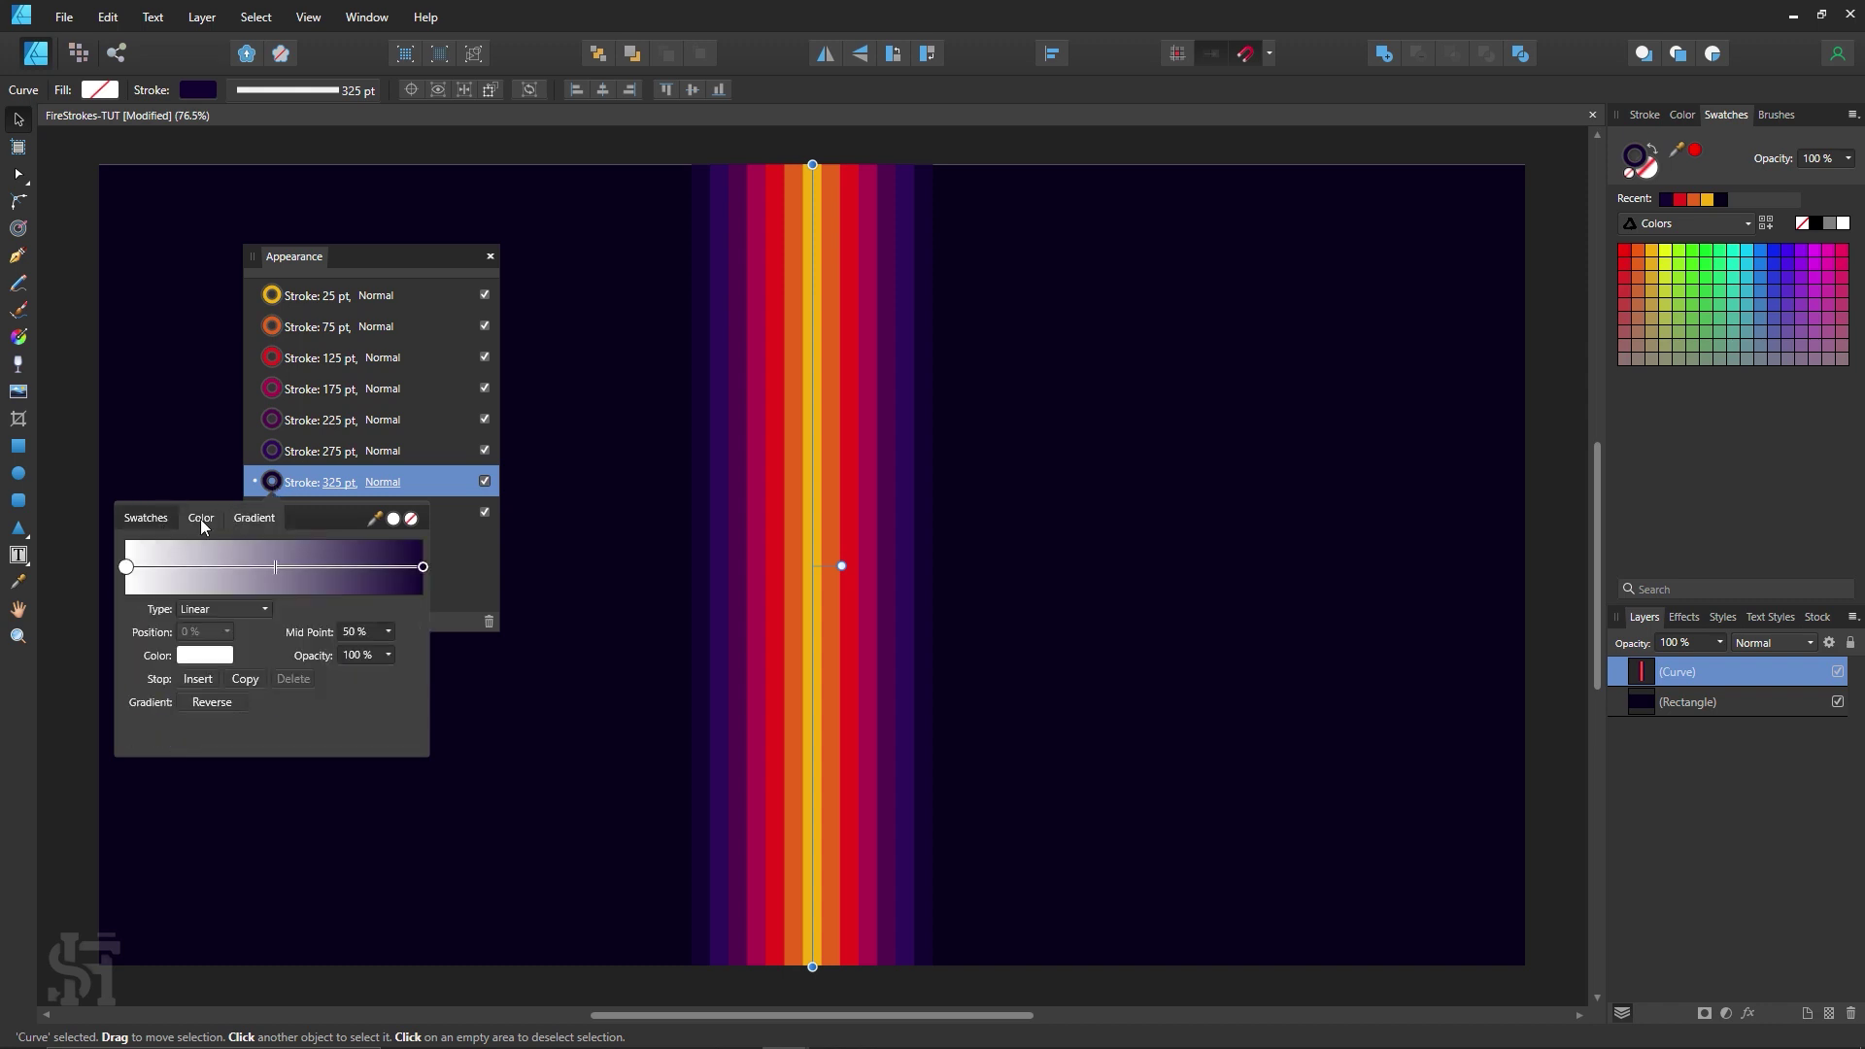
{"action": "left_click", "coordinate": [201, 518]}
{"action": "left_click", "coordinate": [148, 519]}
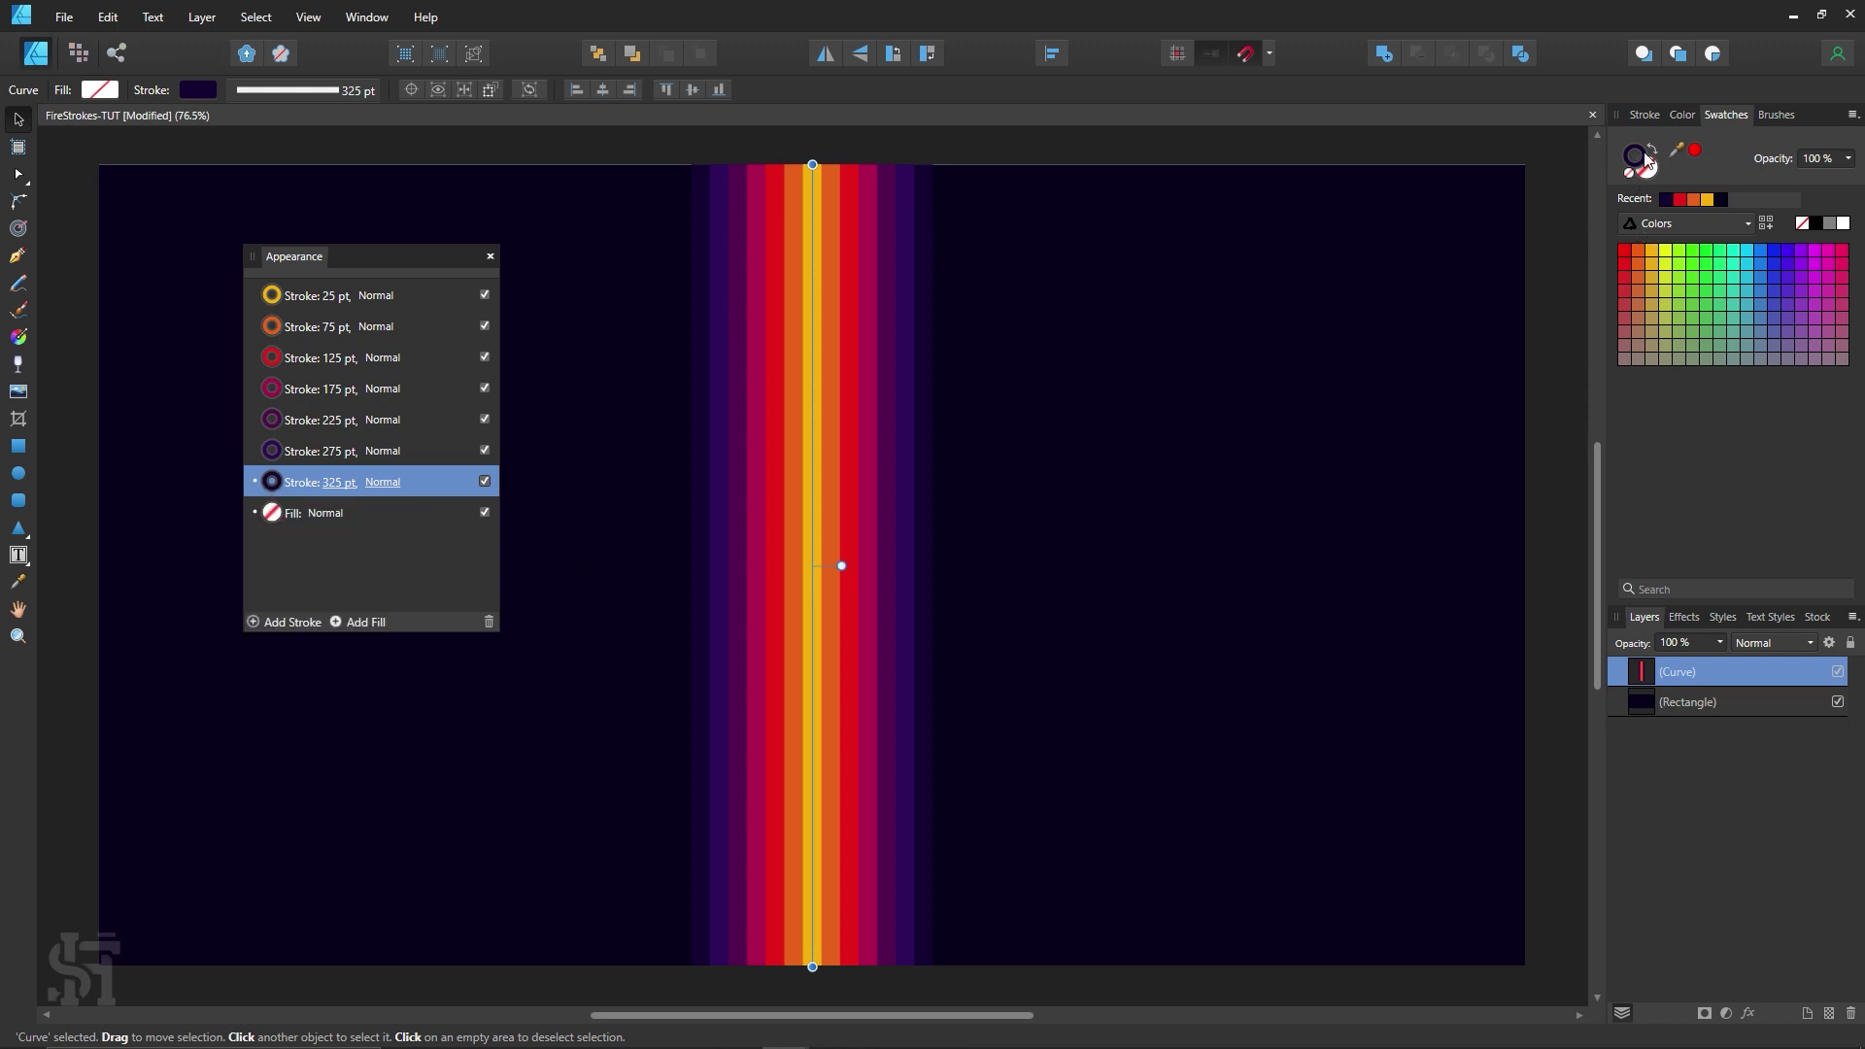
Step: Fill the background rectangle with the dark purple sampled from the outermost stroke, leaving its own outline uncoloured
{"action": "left_click", "coordinate": [1057, 365]}
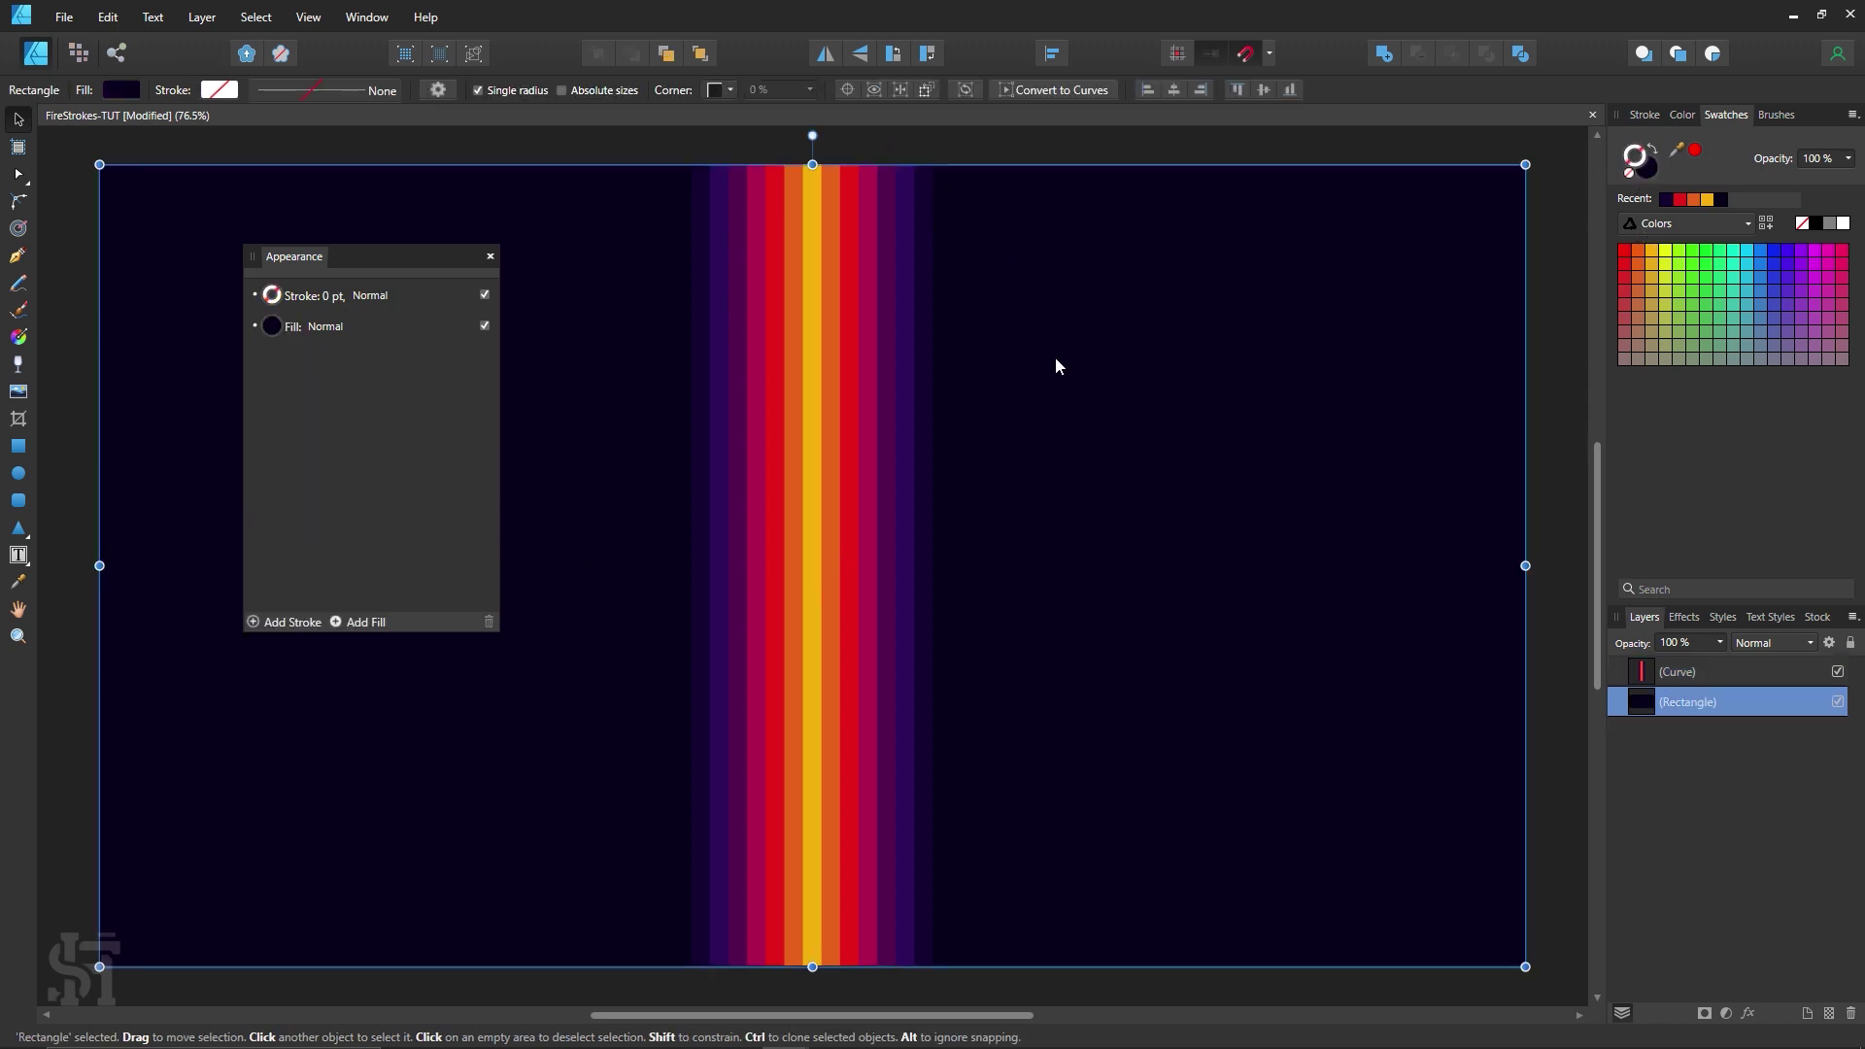
{"action": "key", "text": "i"}
{"action": "left_click", "coordinate": [694, 427]}
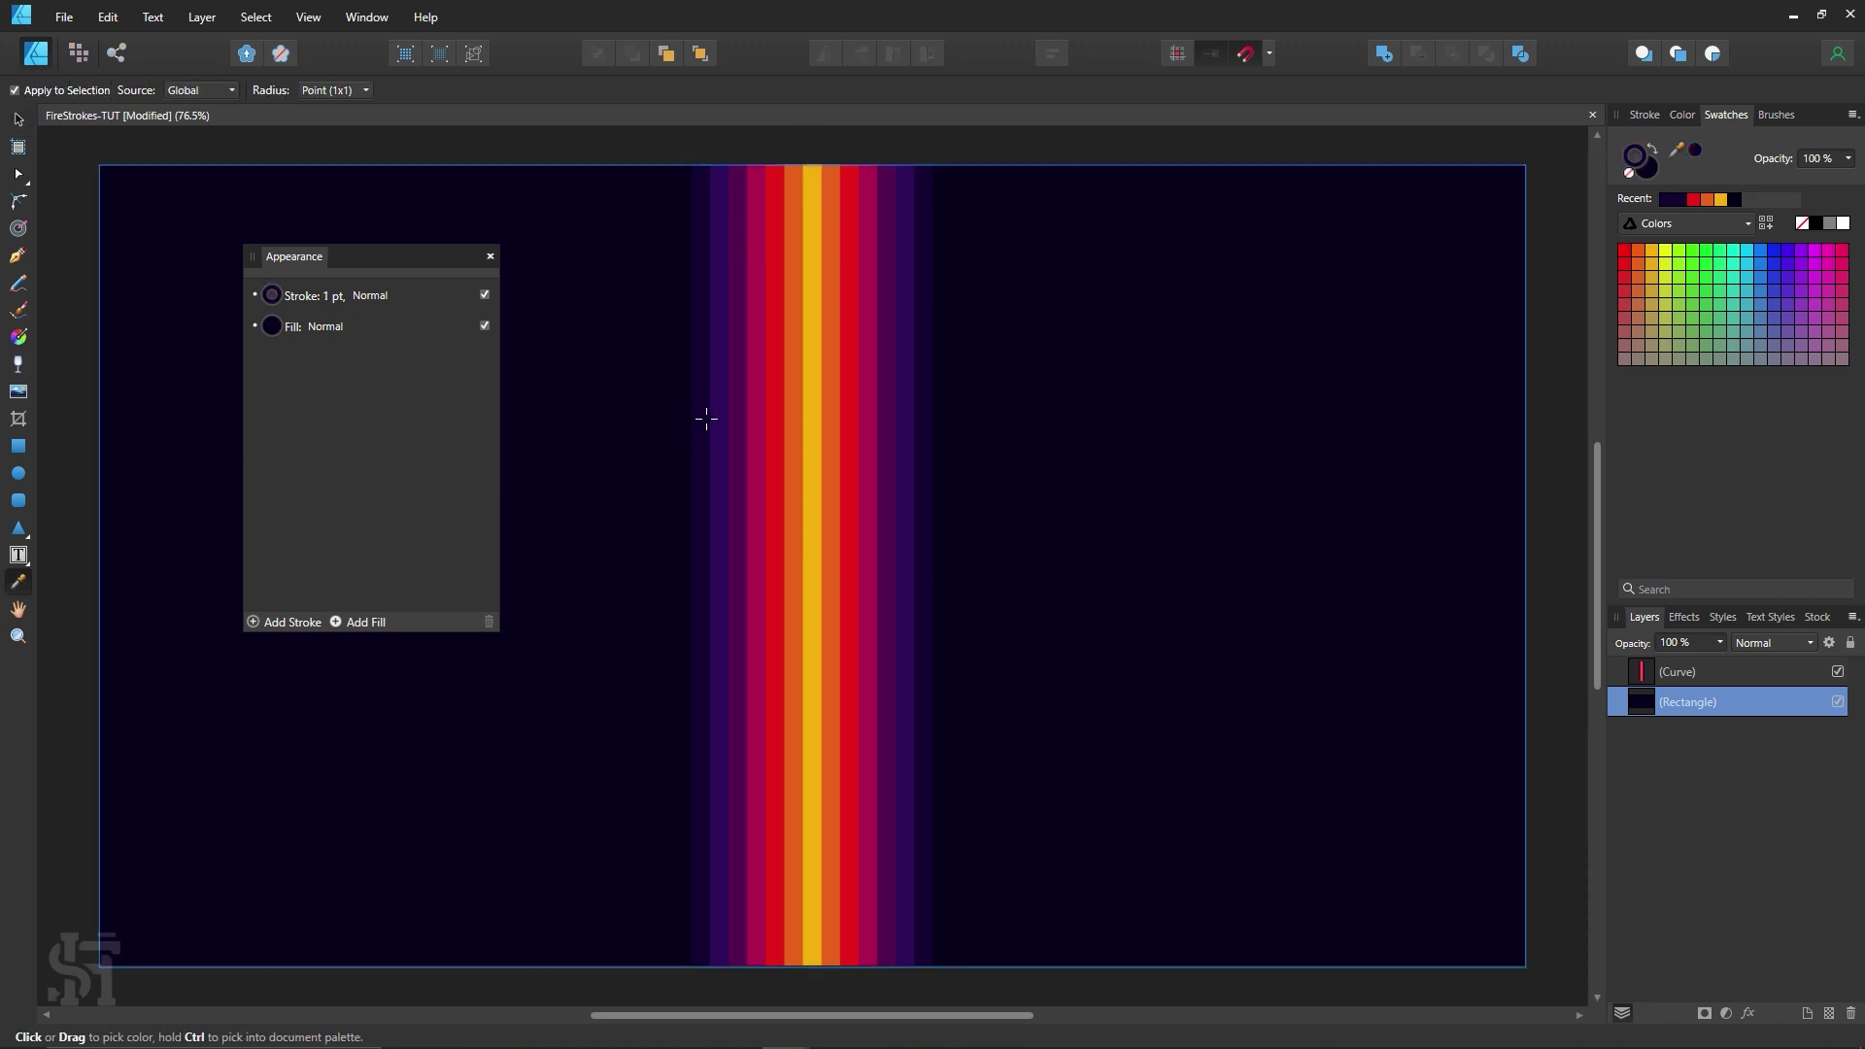
{"action": "left_click", "coordinate": [706, 418]}
{"action": "left_click", "coordinate": [1633, 158]}
Step: Darken the background rectangle's fill from the sampled purple to an almost black shade
{"action": "double_click", "coordinate": [1634, 158]}
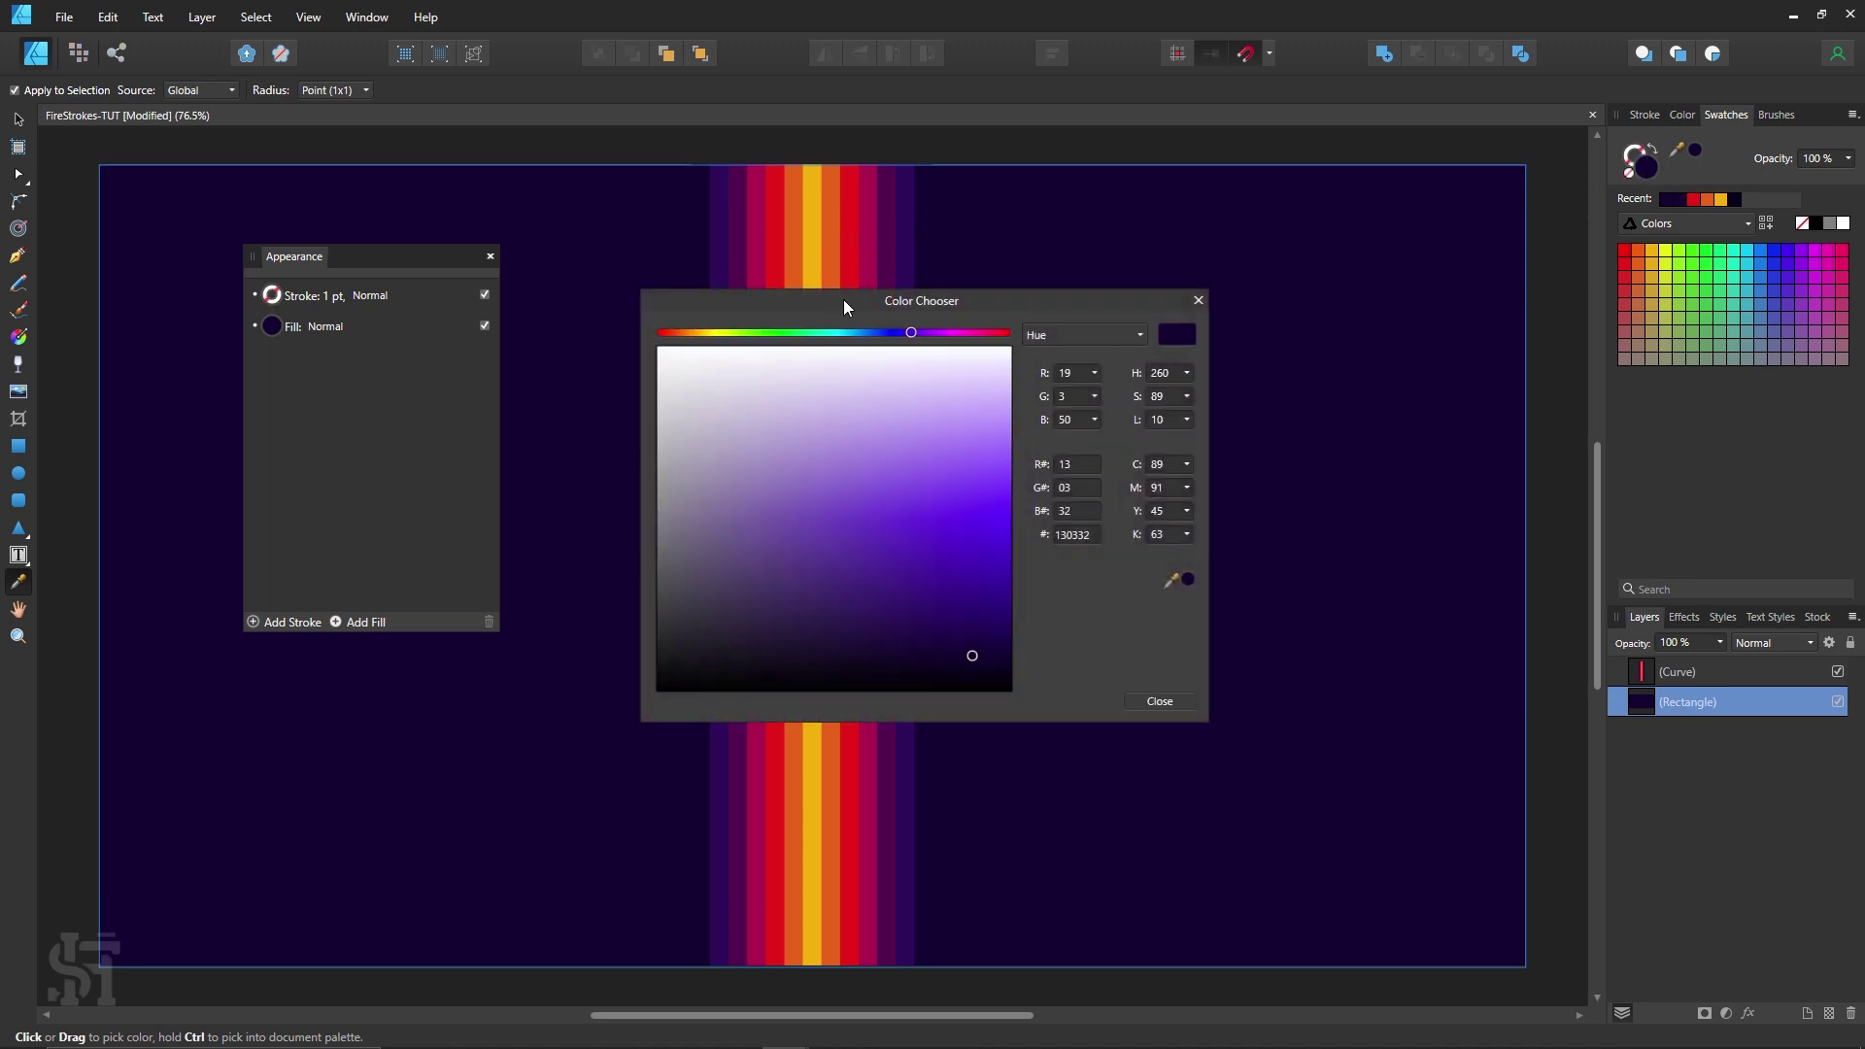
{"action": "left_click_drag", "start_coordinate": [843, 303], "coordinate": [1143, 253]}
{"action": "left_click_drag", "start_coordinate": [1271, 606], "coordinate": [1297, 633]}
{"action": "left_click", "coordinate": [1458, 651]}
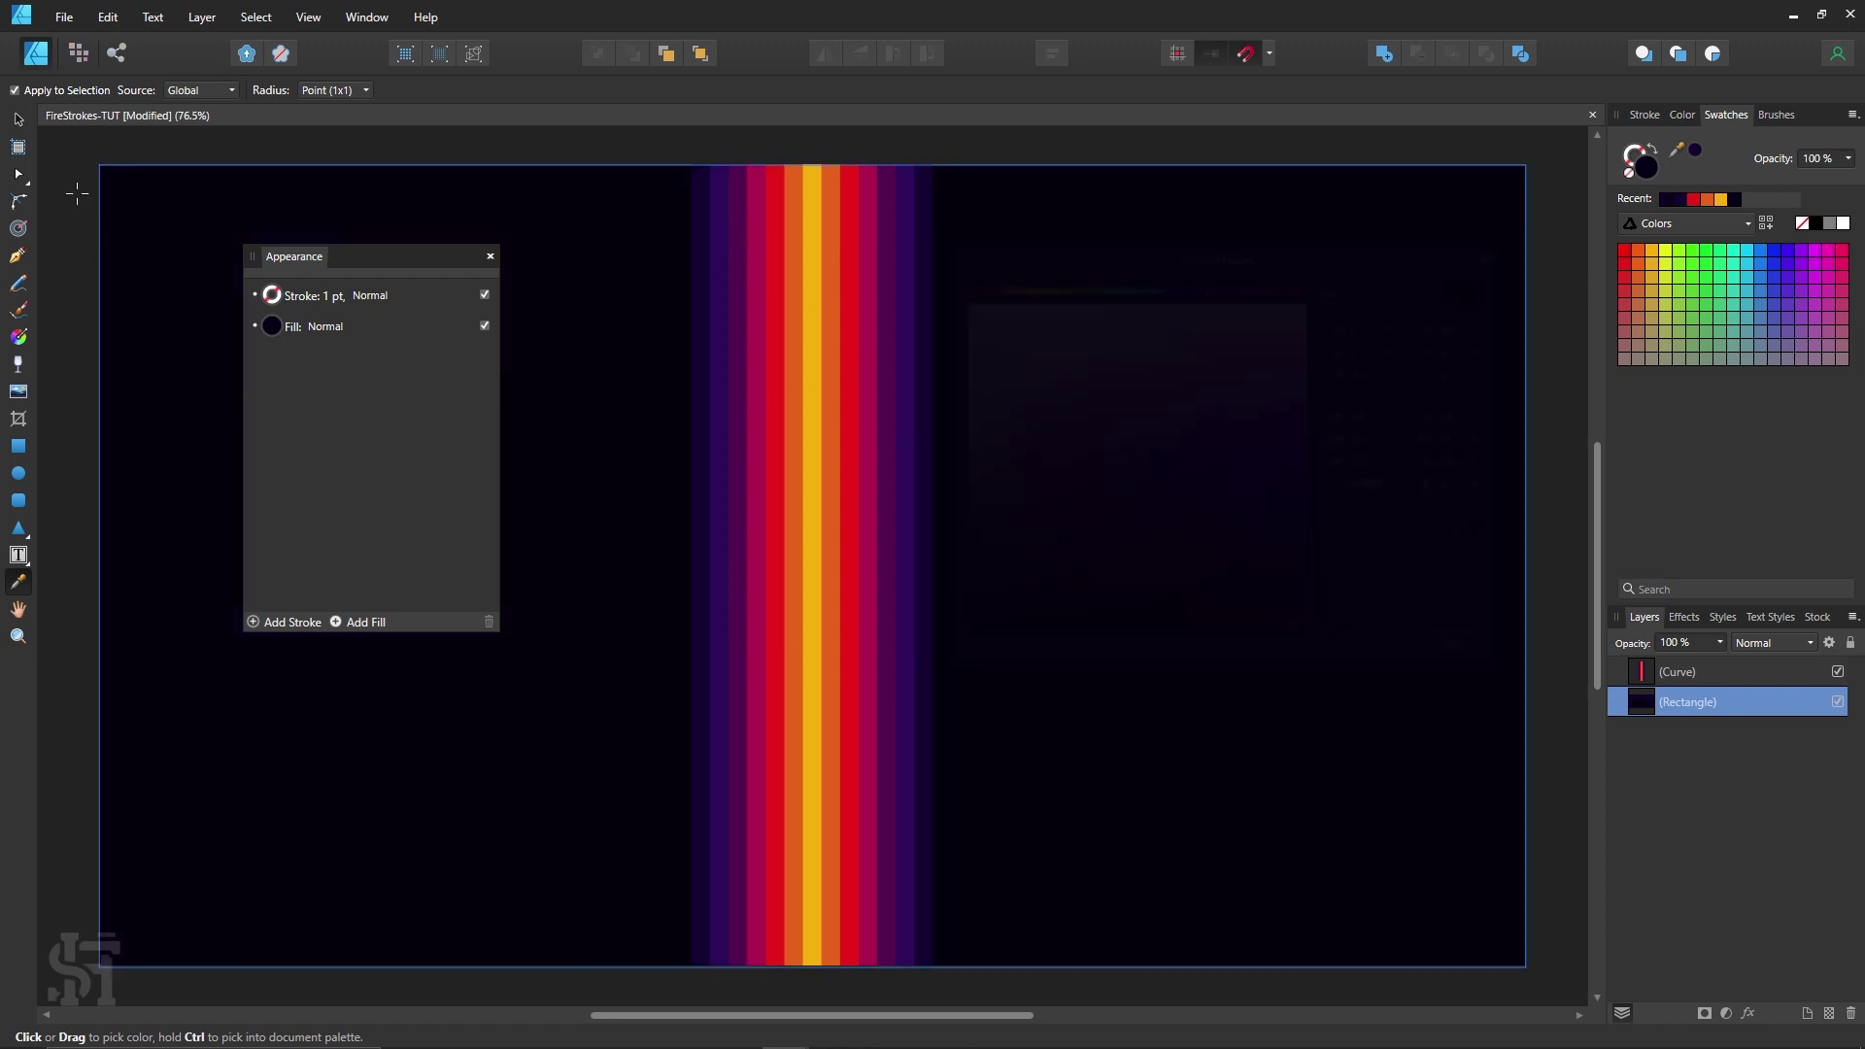
Step: Deselect the background rectangle and close the Appearance panel
{"action": "key", "text": "v"}
{"action": "left_click", "coordinate": [260, 158]}
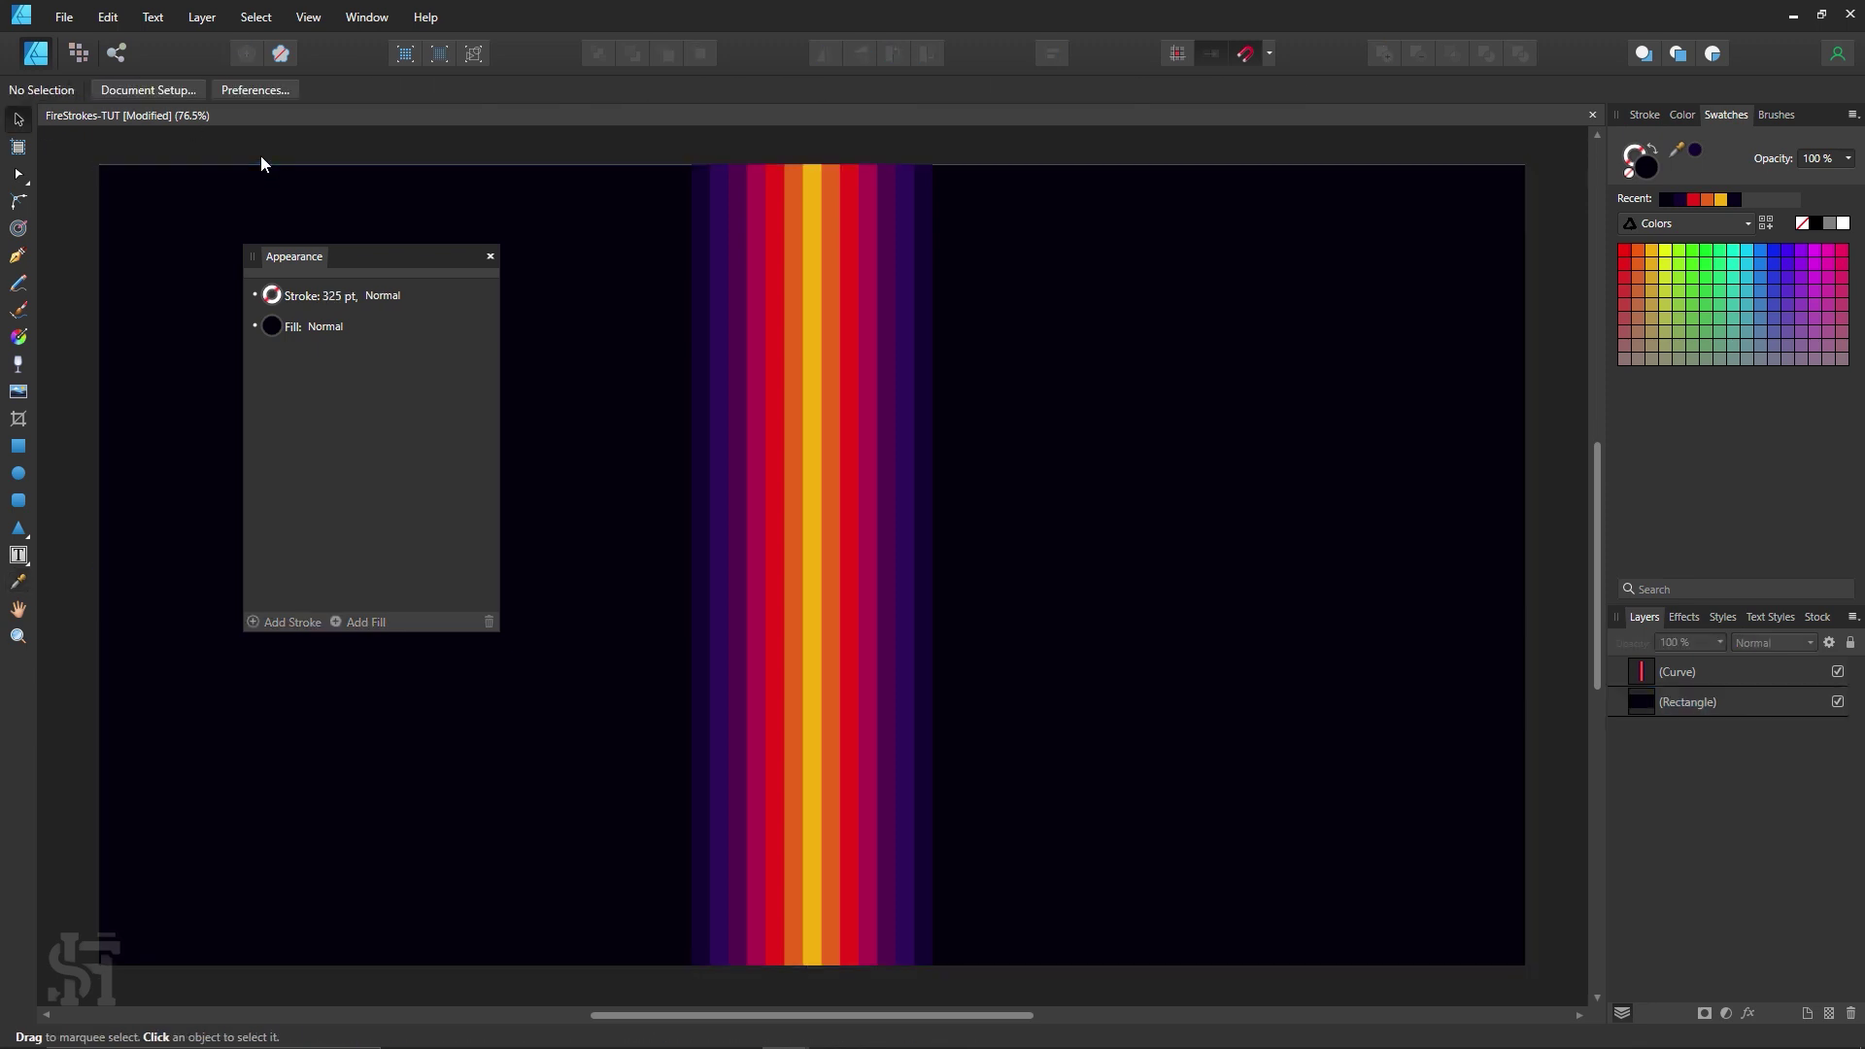
{"action": "left_click", "coordinate": [489, 256]}
Step: Move the line's end nodes to the canvas's upper-right and lower-left corners so the line runs diagonally
{"action": "key", "text": "z"}
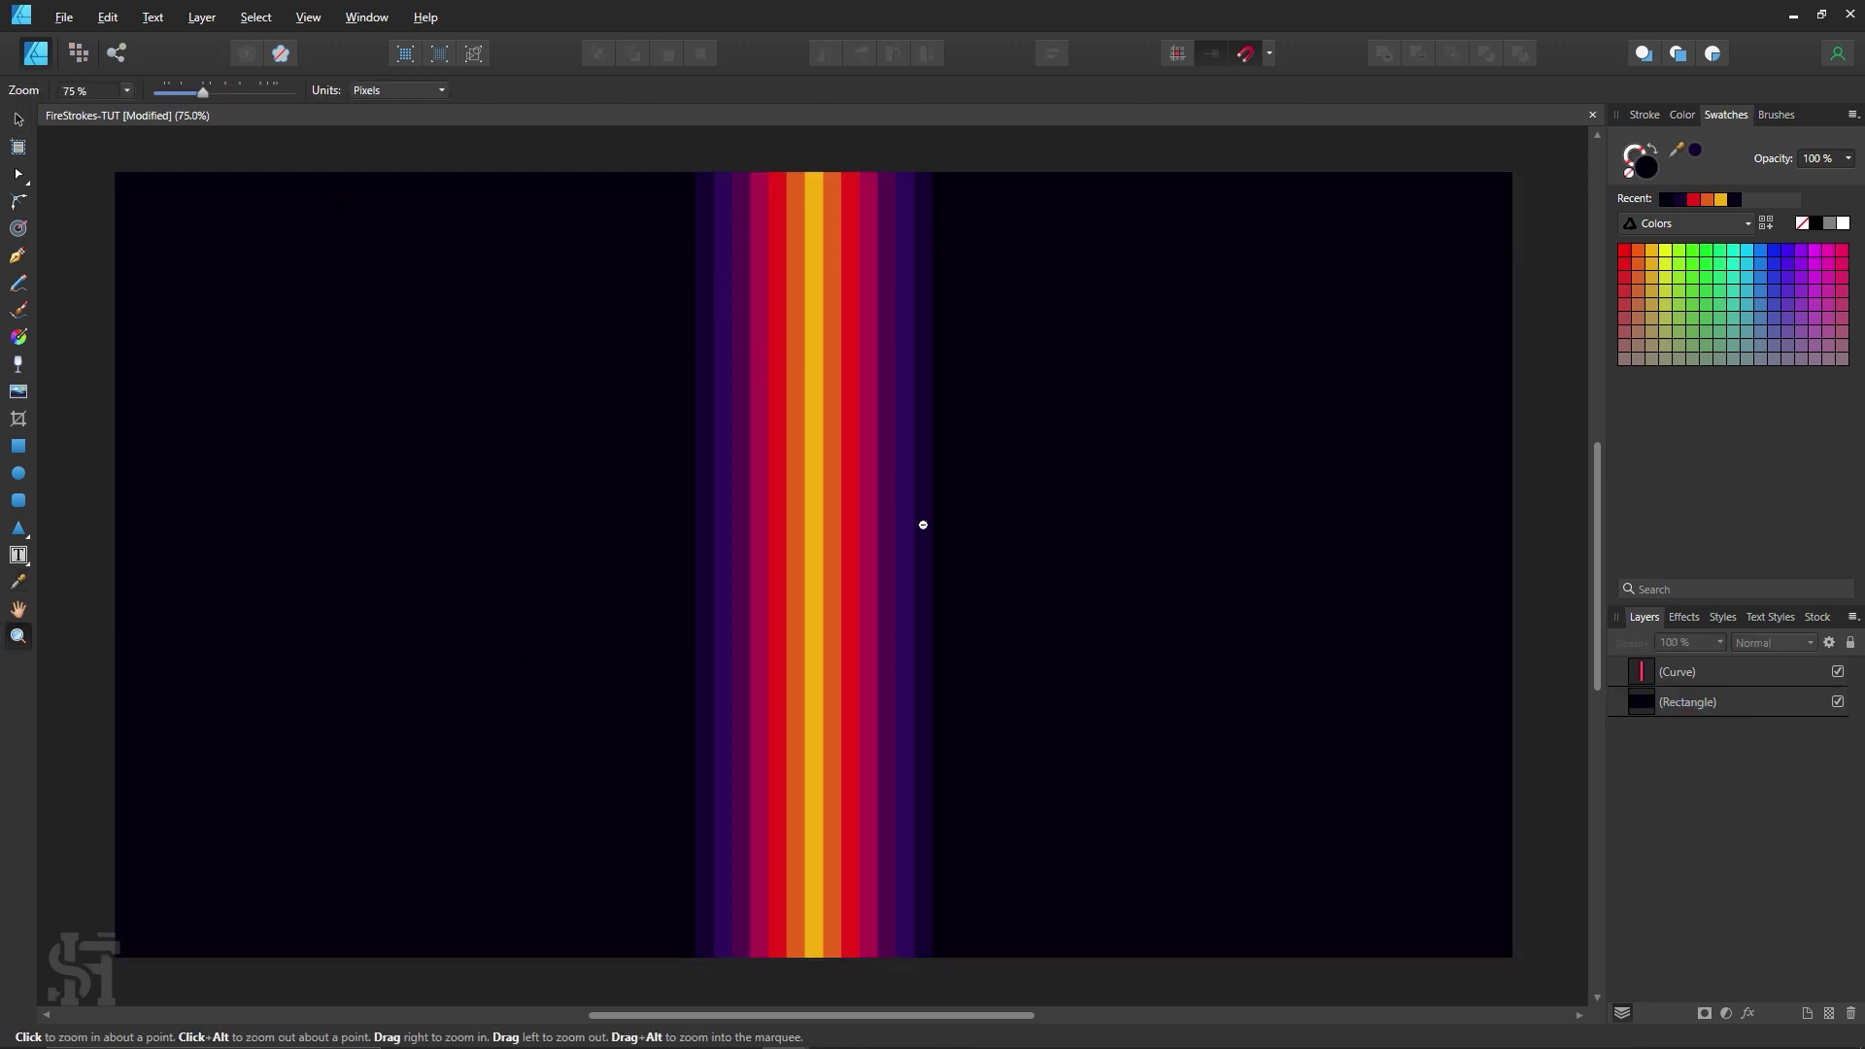
{"action": "left_click", "coordinate": [923, 526], "text": "alt"}
{"action": "key", "text": "h"}
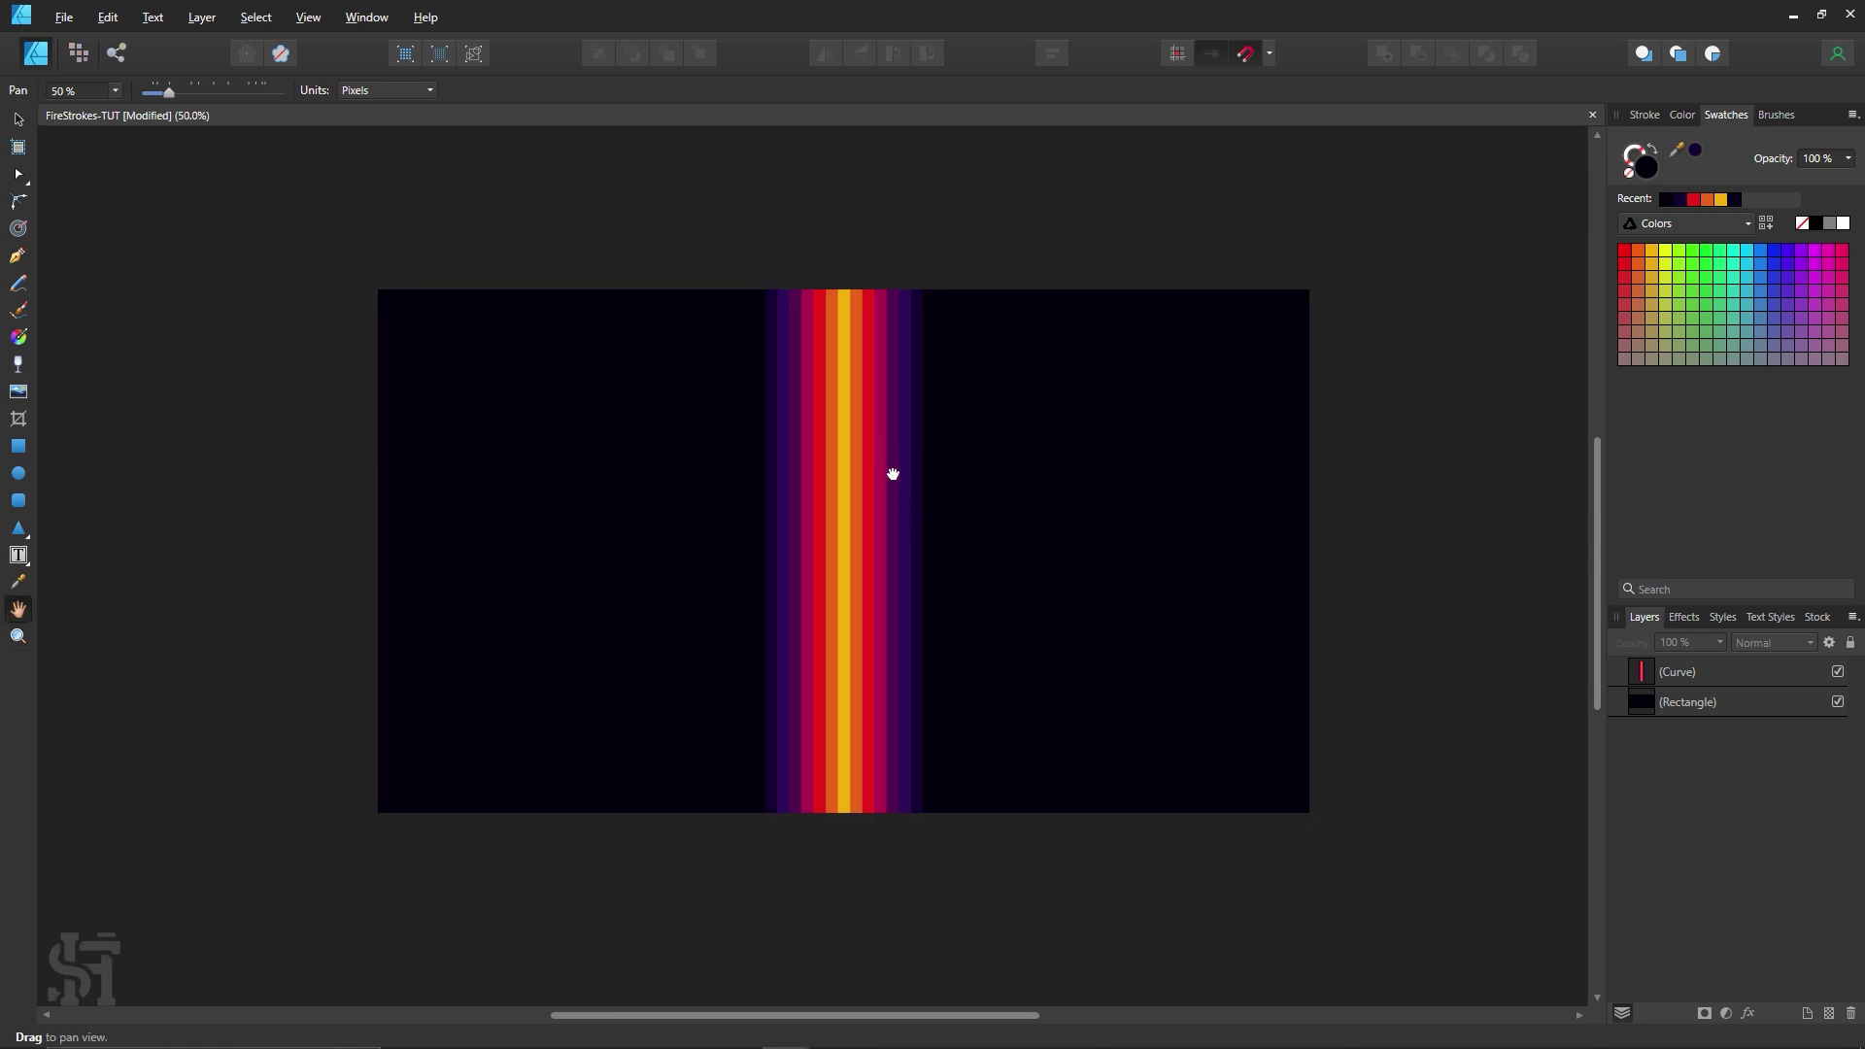
{"action": "left_click_drag", "start_coordinate": [890, 471], "coordinate": [869, 483]}
{"action": "left_click", "coordinate": [20, 121]}
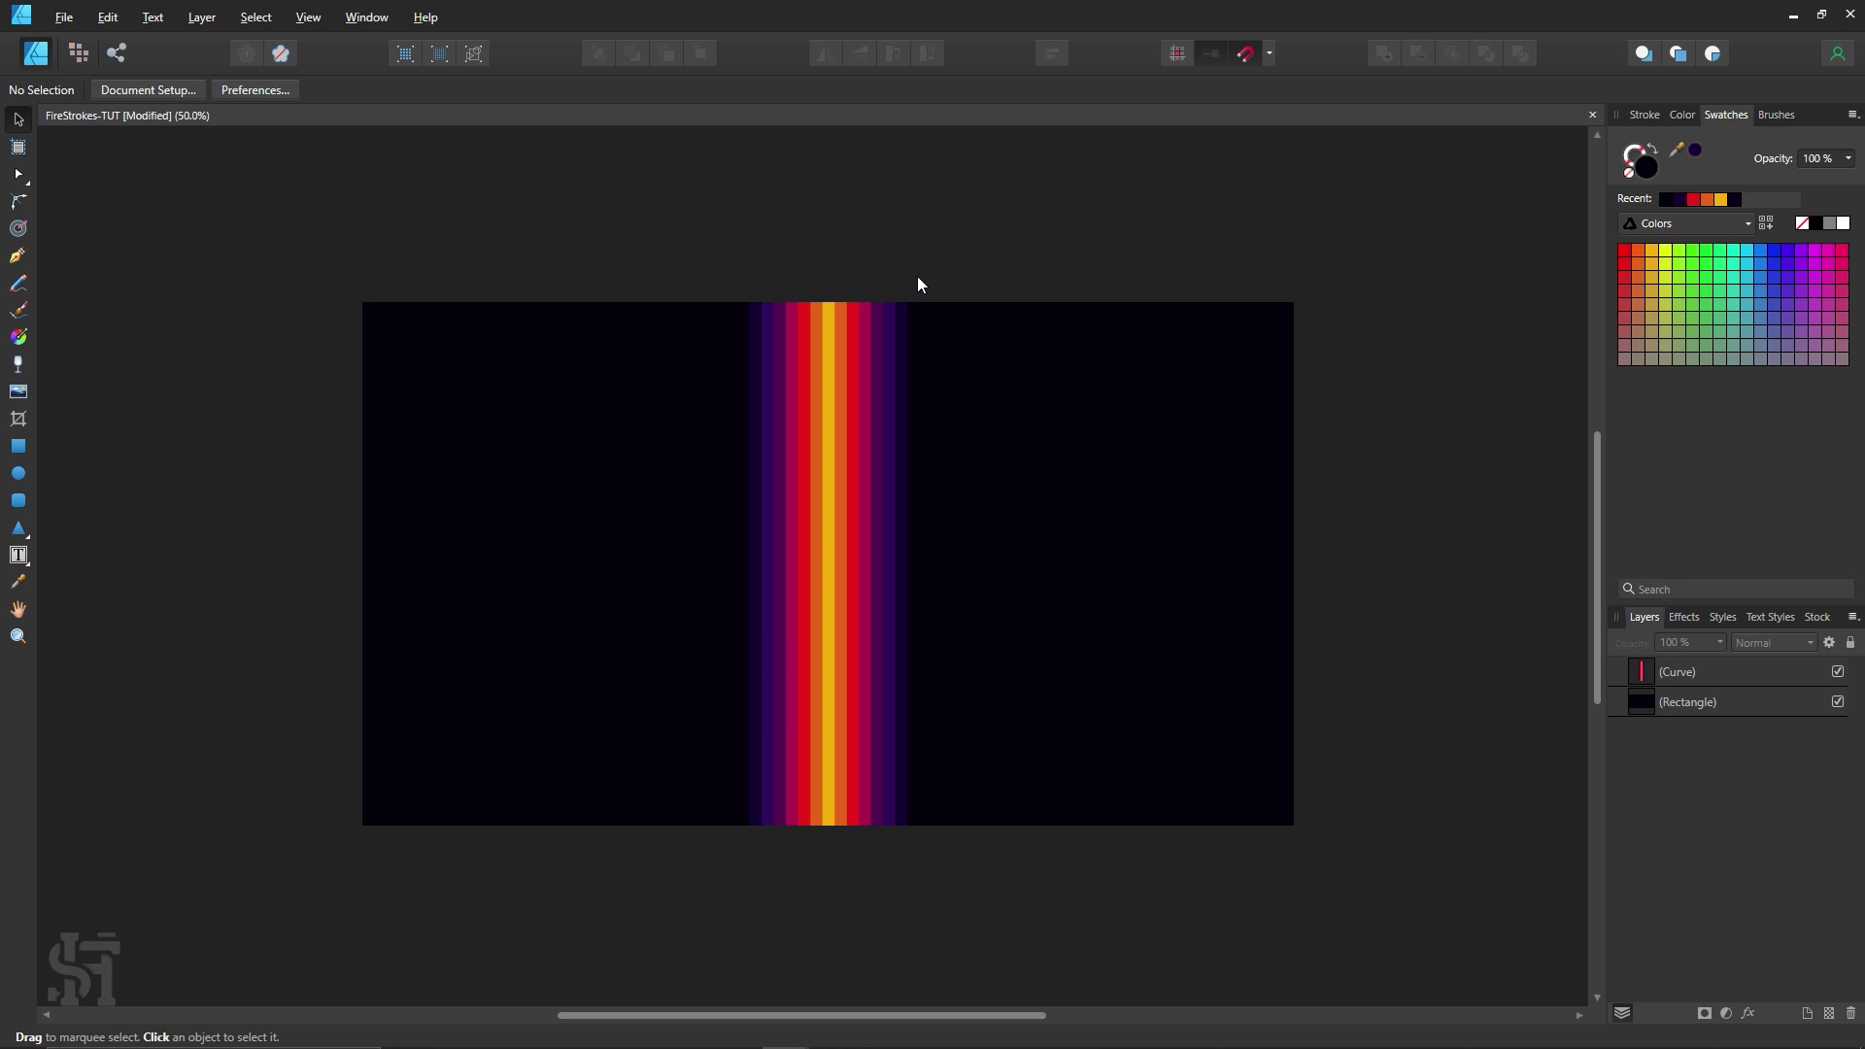
{"action": "left_click", "coordinate": [814, 561]}
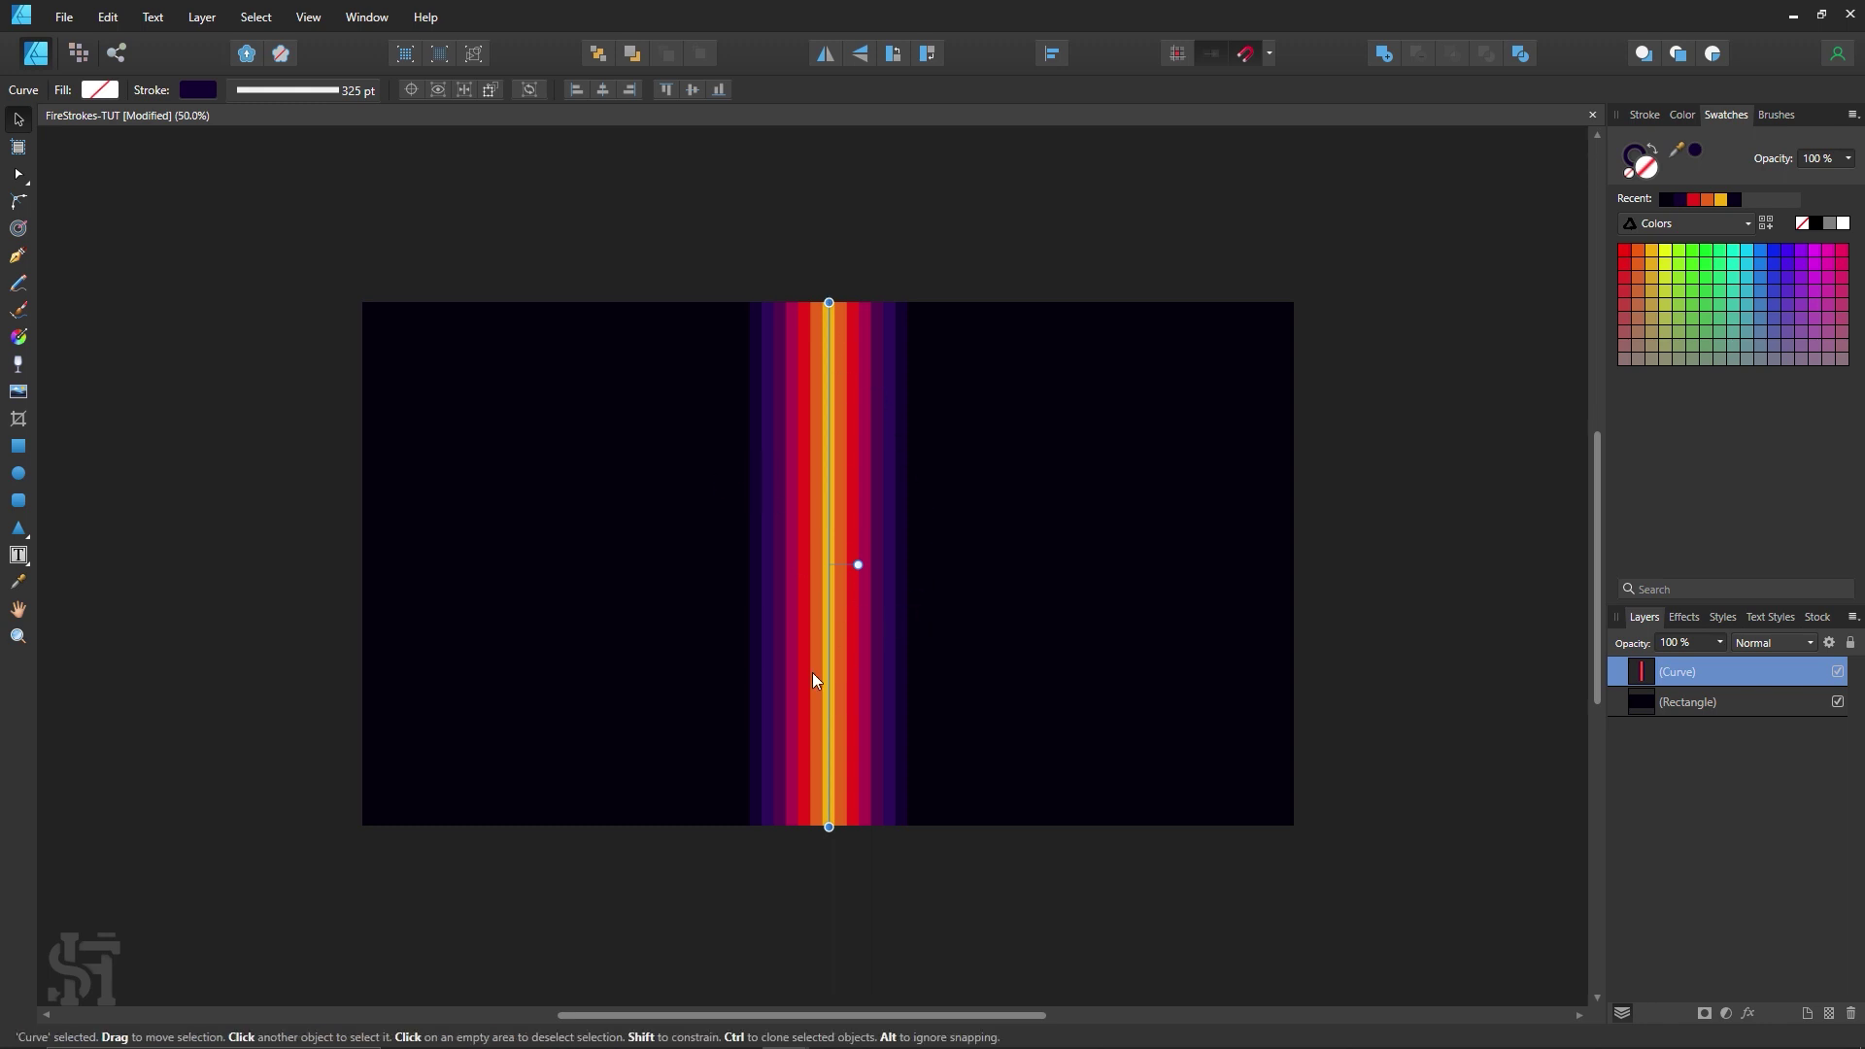
{"action": "left_click", "coordinate": [17, 176]}
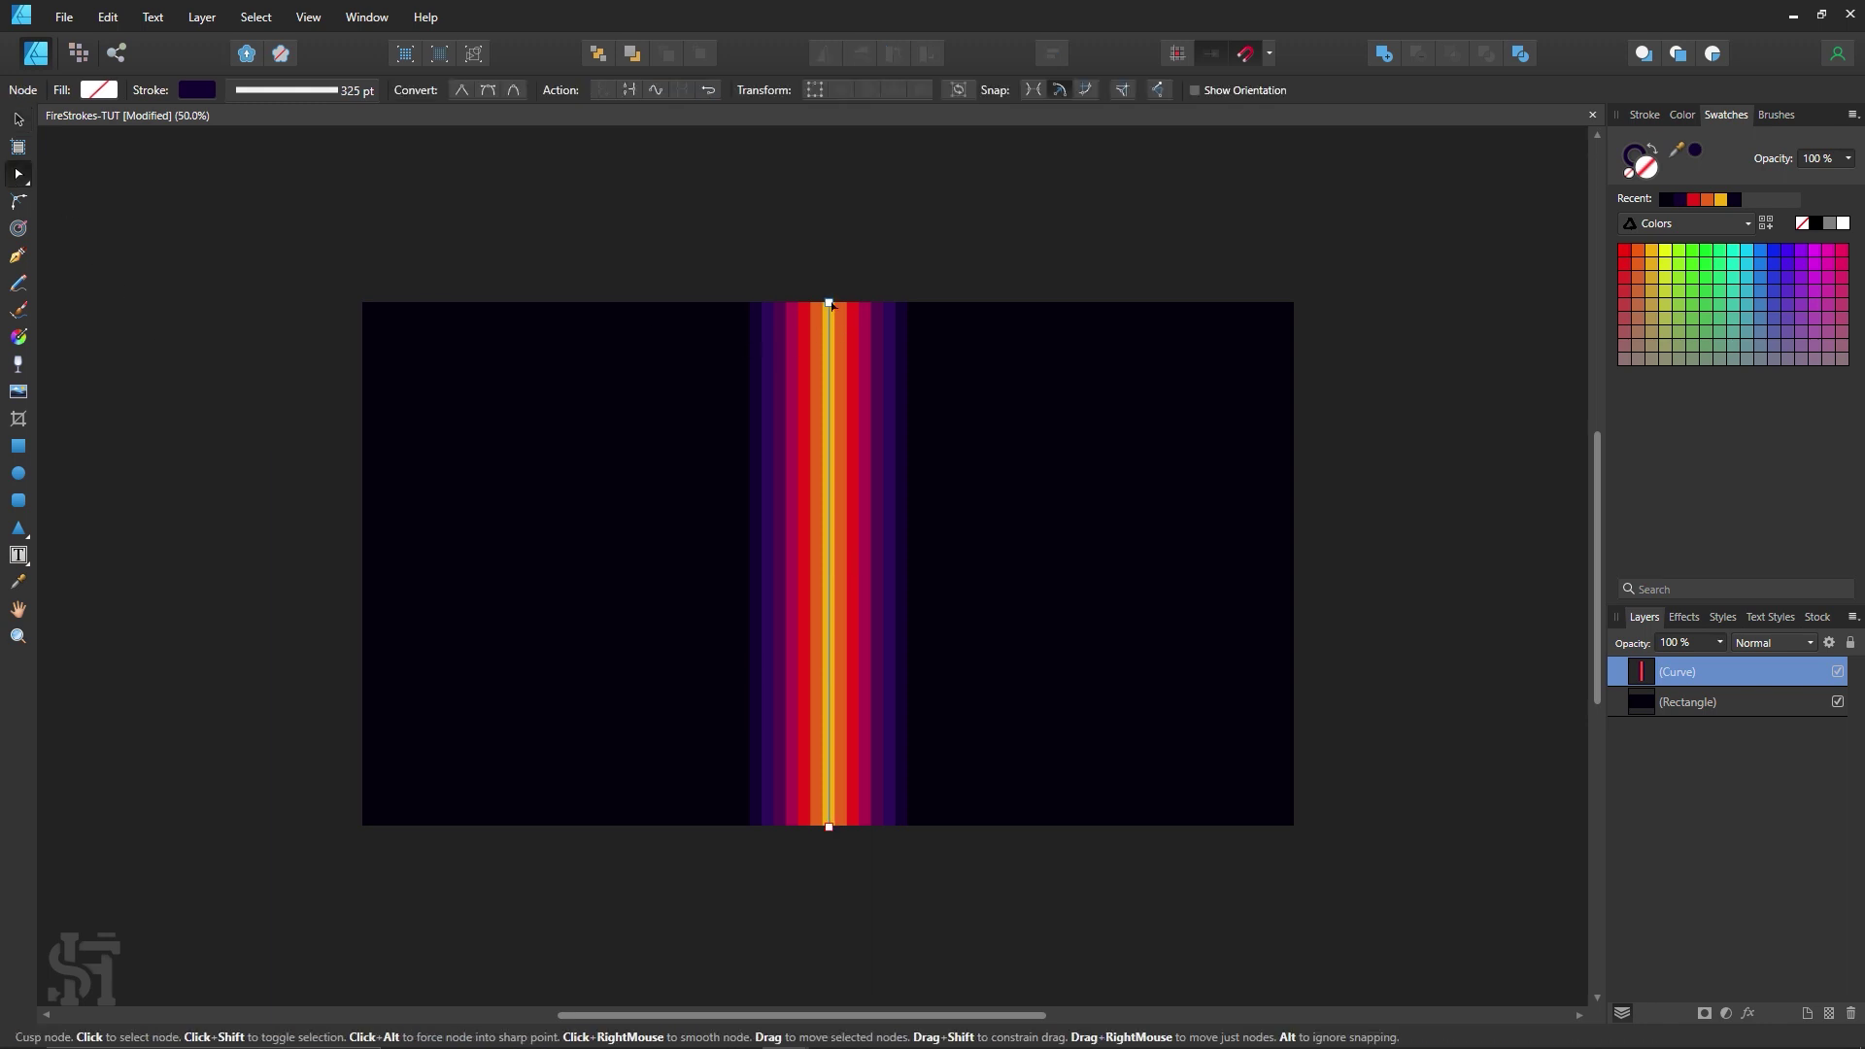
{"action": "mouse_move", "coordinate": [828, 303]}
{"action": "left_mouse_down"}
{"action": "mouse_move", "coordinate": [811, 428]}
{"action": "mouse_move", "coordinate": [699, 554]}
{"action": "mouse_move", "coordinate": [408, 485]}
{"action": "mouse_move", "coordinate": [363, 241]}
{"action": "mouse_move", "coordinate": [1111, 318]}
{"action": "mouse_move", "coordinate": [1411, 254]}
{"action": "mouse_move", "coordinate": [1361, 267]}
{"action": "left_mouse_up"}
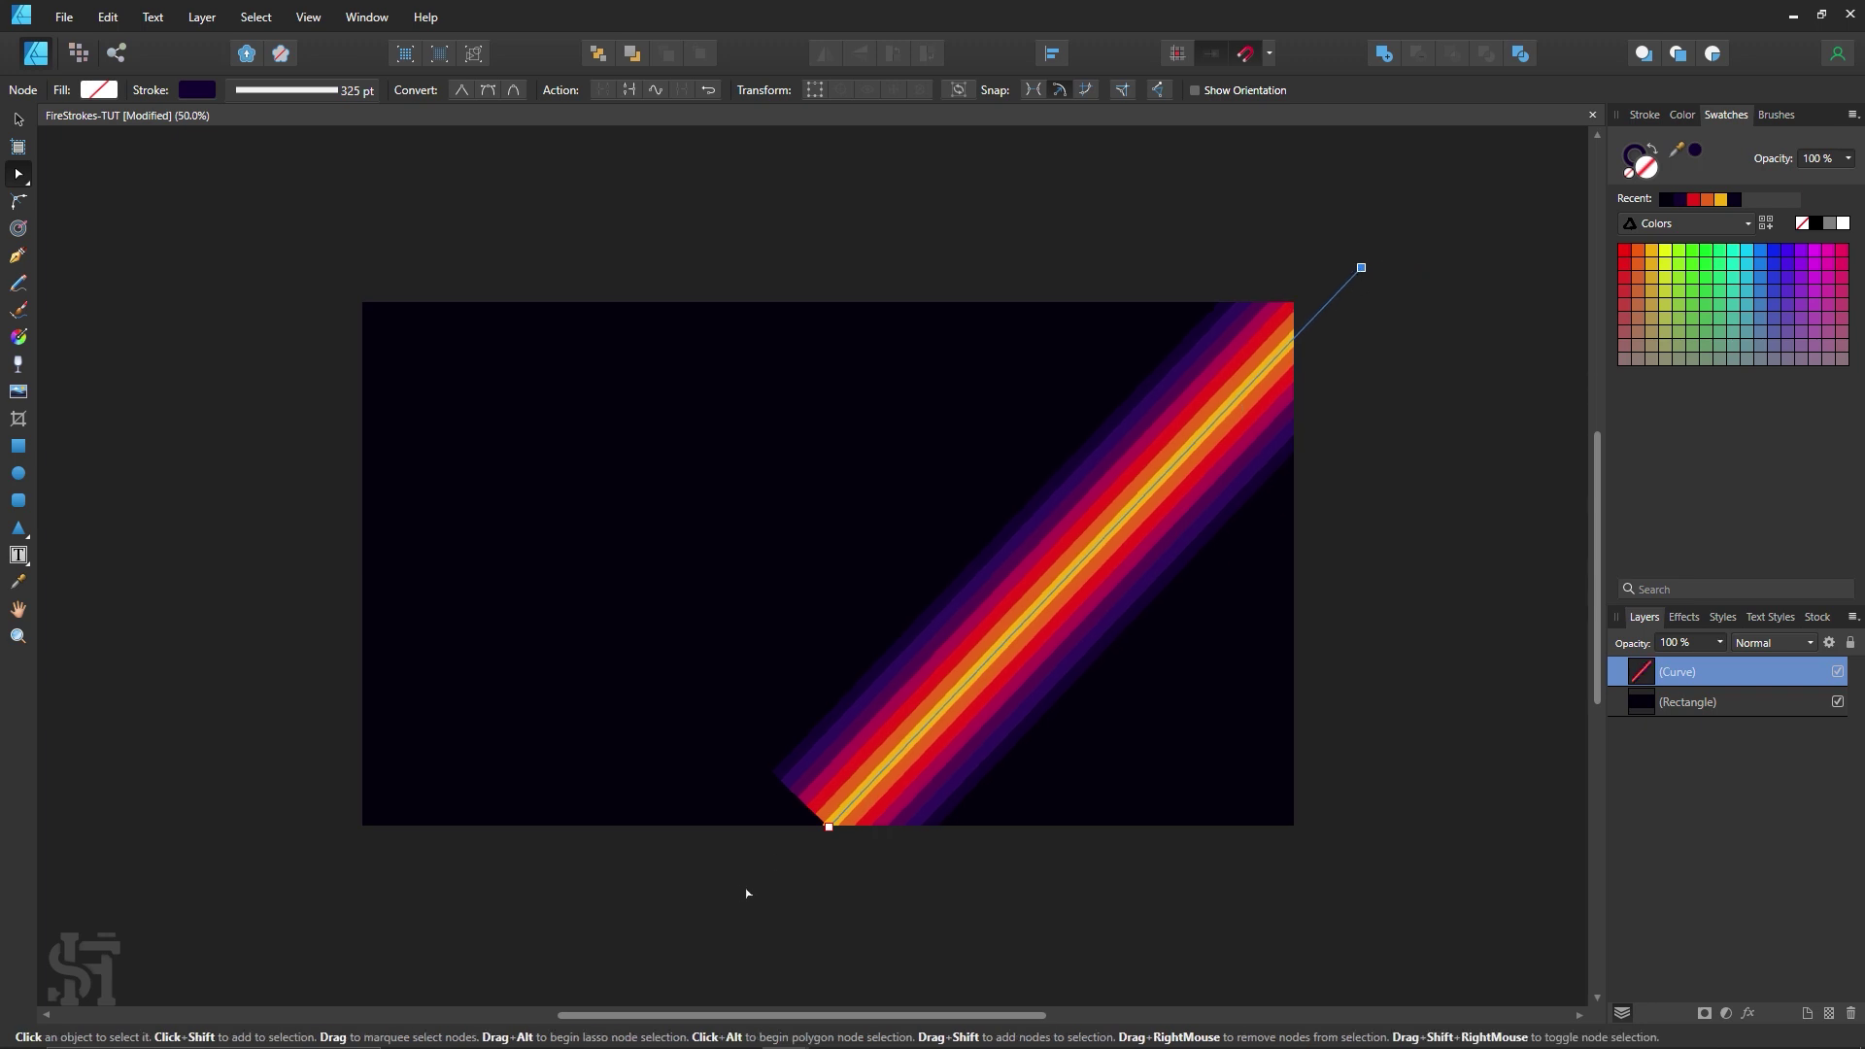
{"action": "left_click_drag", "start_coordinate": [835, 832], "coordinate": [360, 832]}
{"action": "left_click_drag", "start_coordinate": [1361, 267], "coordinate": [1294, 303]}
{"action": "key", "text": "v"}
{"action": "left_click", "coordinate": [202, 209]}
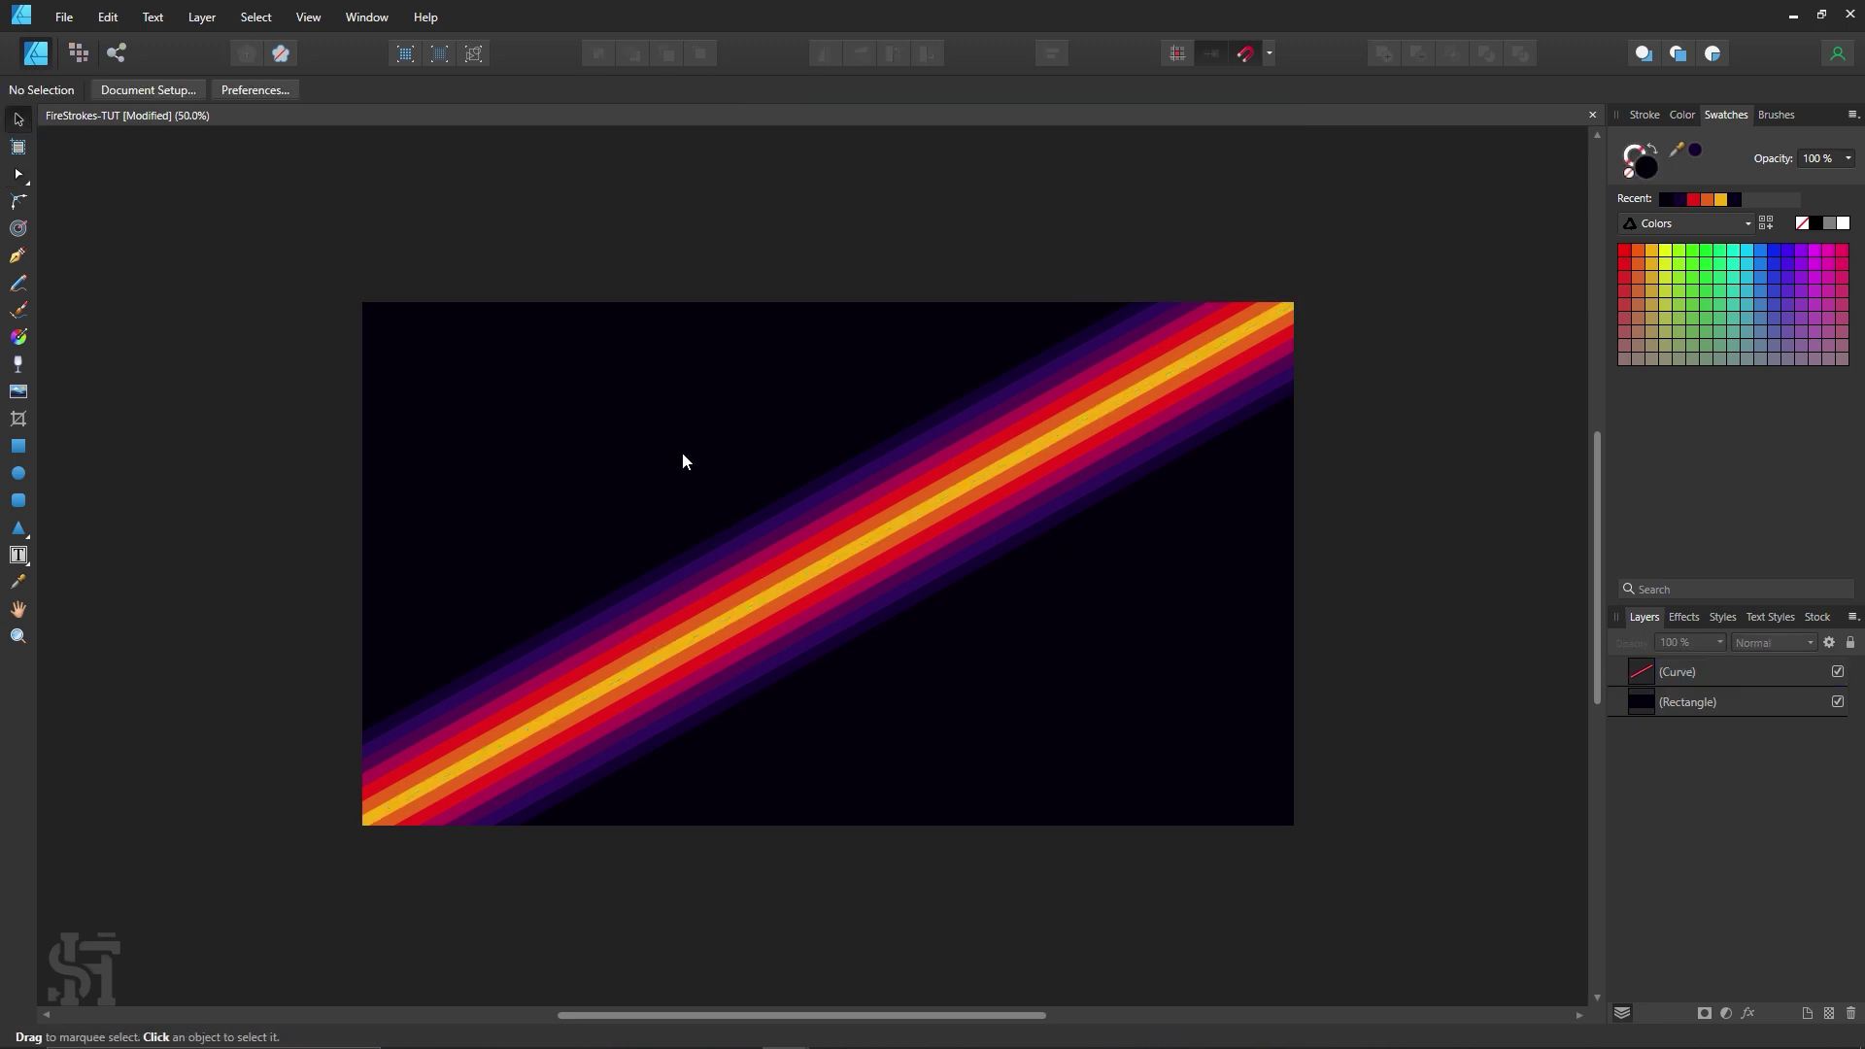
Step: Add a node at the middle of the diagonal line and move it up and left to form a peak
{"action": "left_click", "coordinate": [917, 519]}
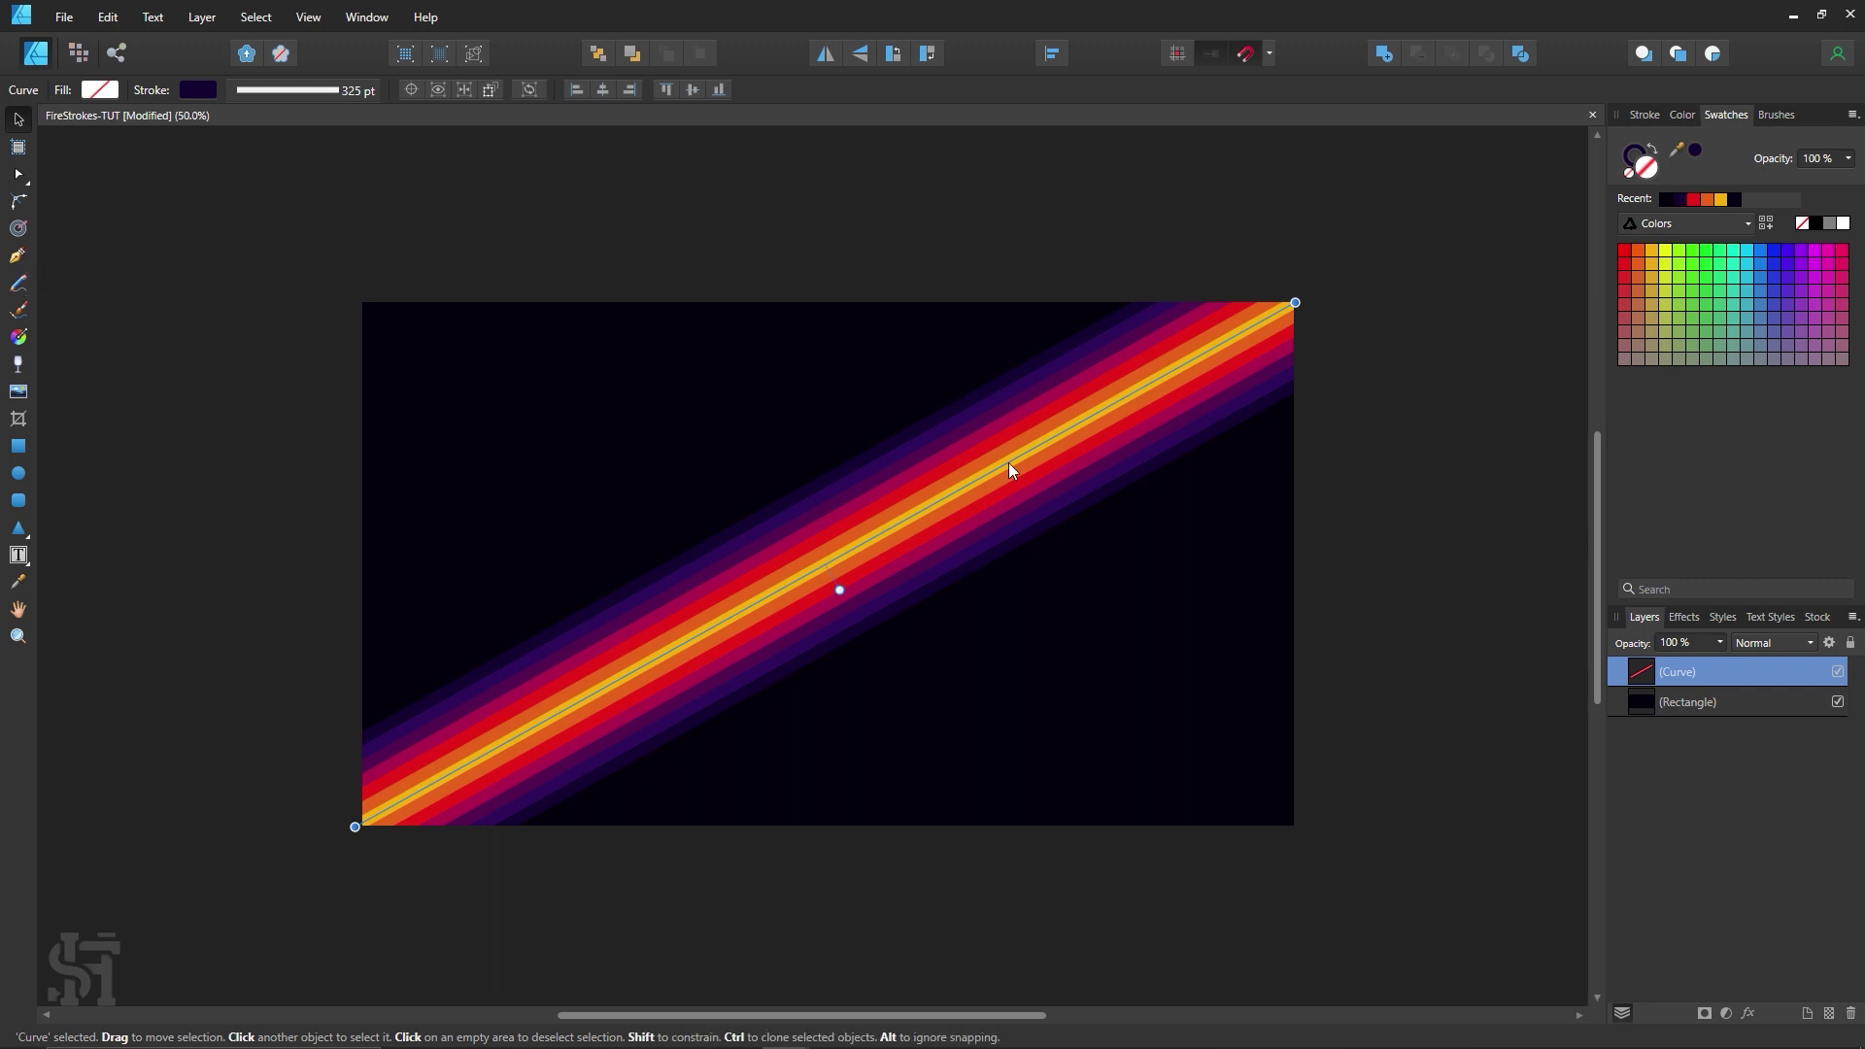
{"action": "left_click", "coordinate": [18, 175]}
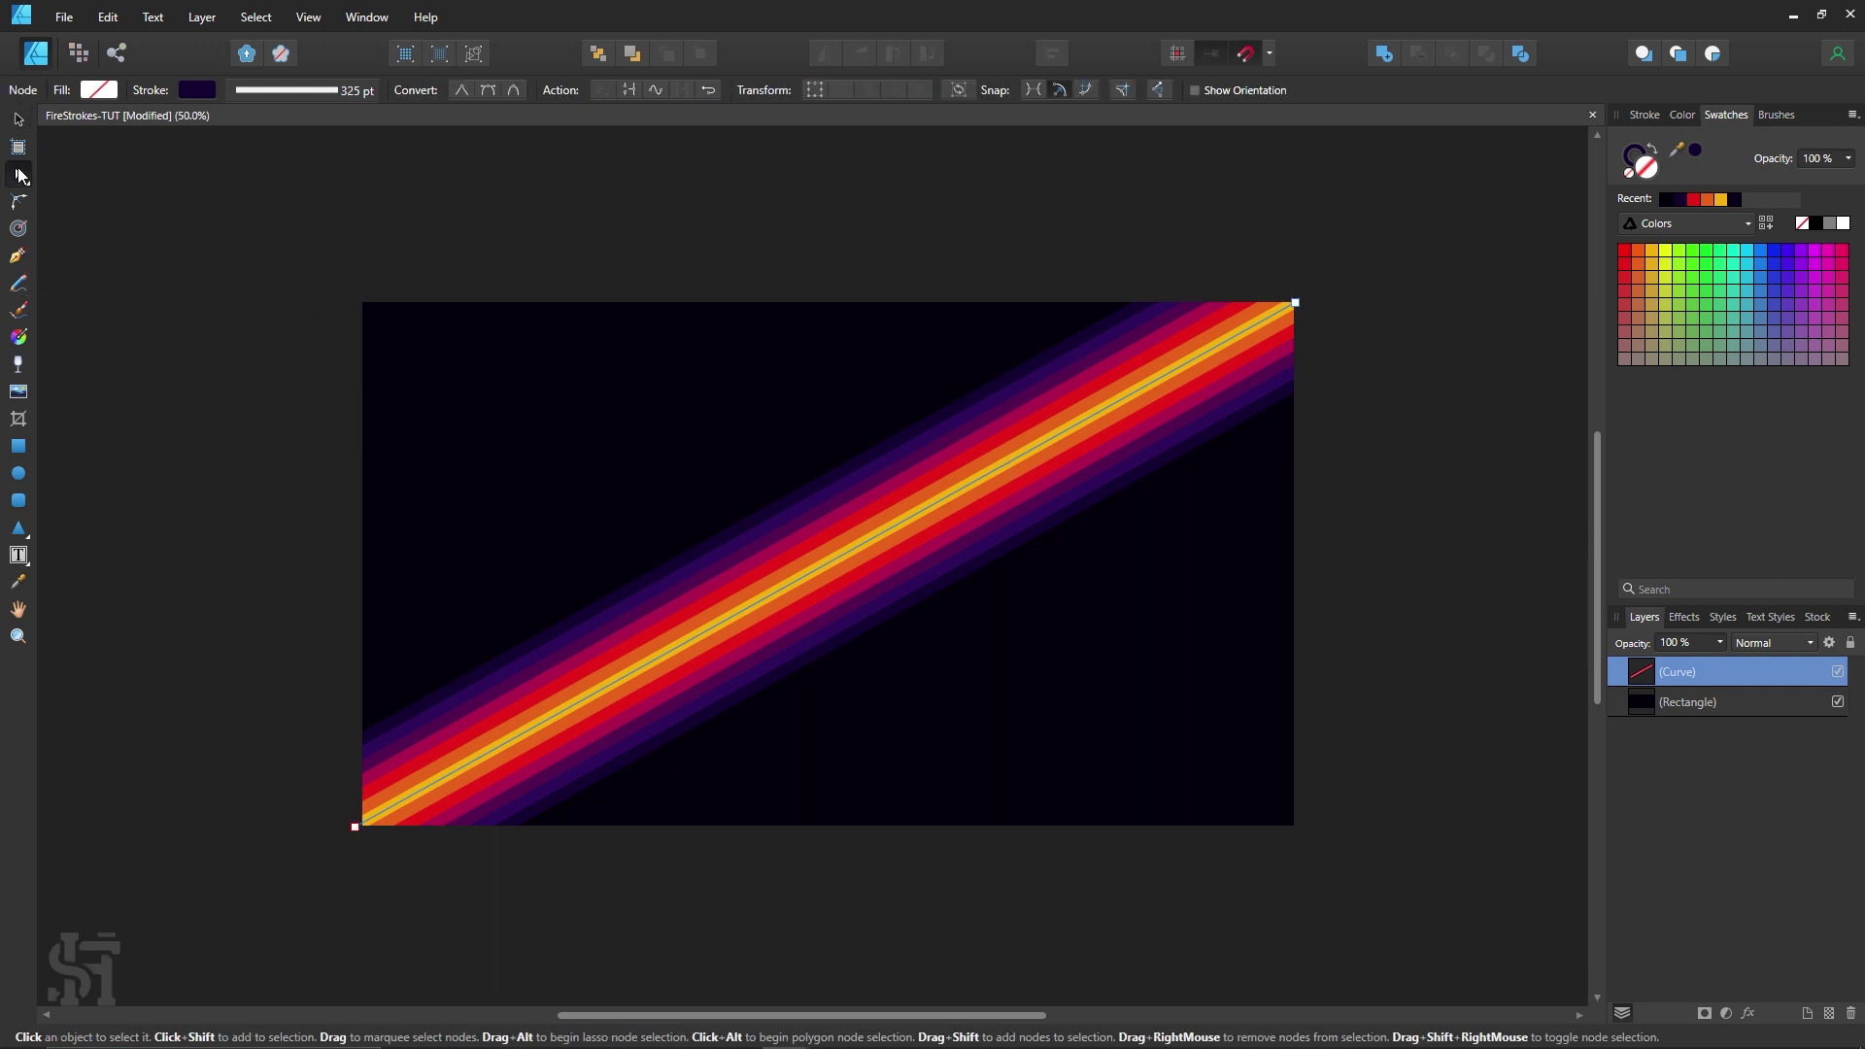
{"action": "left_click", "coordinate": [847, 554]}
{"action": "mouse_move", "coordinate": [847, 555]}
{"action": "left_mouse_down"}
{"action": "mouse_move", "coordinate": [896, 577]}
{"action": "mouse_move", "coordinate": [966, 660]}
{"action": "mouse_move", "coordinate": [1124, 749]}
{"action": "mouse_move", "coordinate": [1192, 665]}
{"action": "mouse_move", "coordinate": [889, 485]}
{"action": "mouse_move", "coordinate": [616, 441]}
{"action": "mouse_move", "coordinate": [538, 452]}
{"action": "left_mouse_up"}
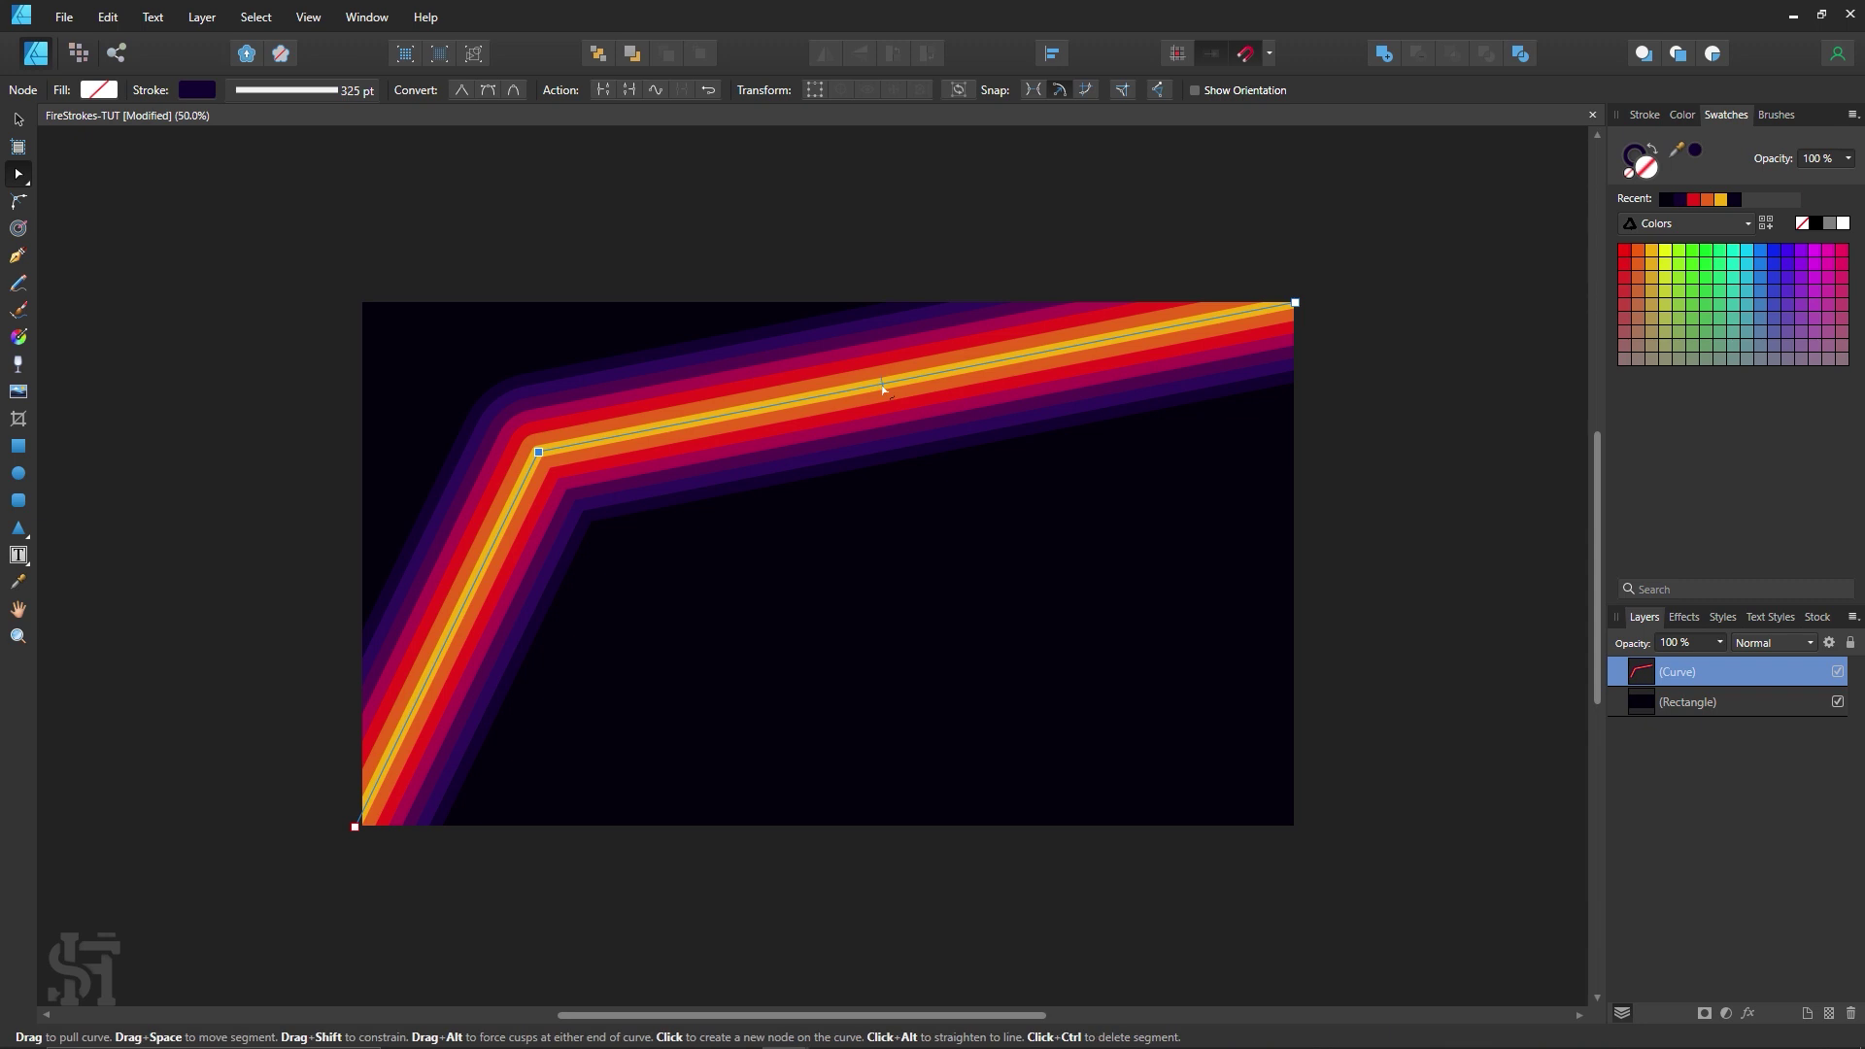
Step: Add a node on the segment right of the peak, pull it down into a valley, and shift the peak node right
{"action": "left_click", "coordinate": [881, 393]}
{"action": "mouse_move", "coordinate": [881, 393]}
{"action": "left_mouse_down"}
{"action": "mouse_move", "coordinate": [881, 650]}
{"action": "mouse_move", "coordinate": [825, 716]}
{"action": "left_mouse_up"}
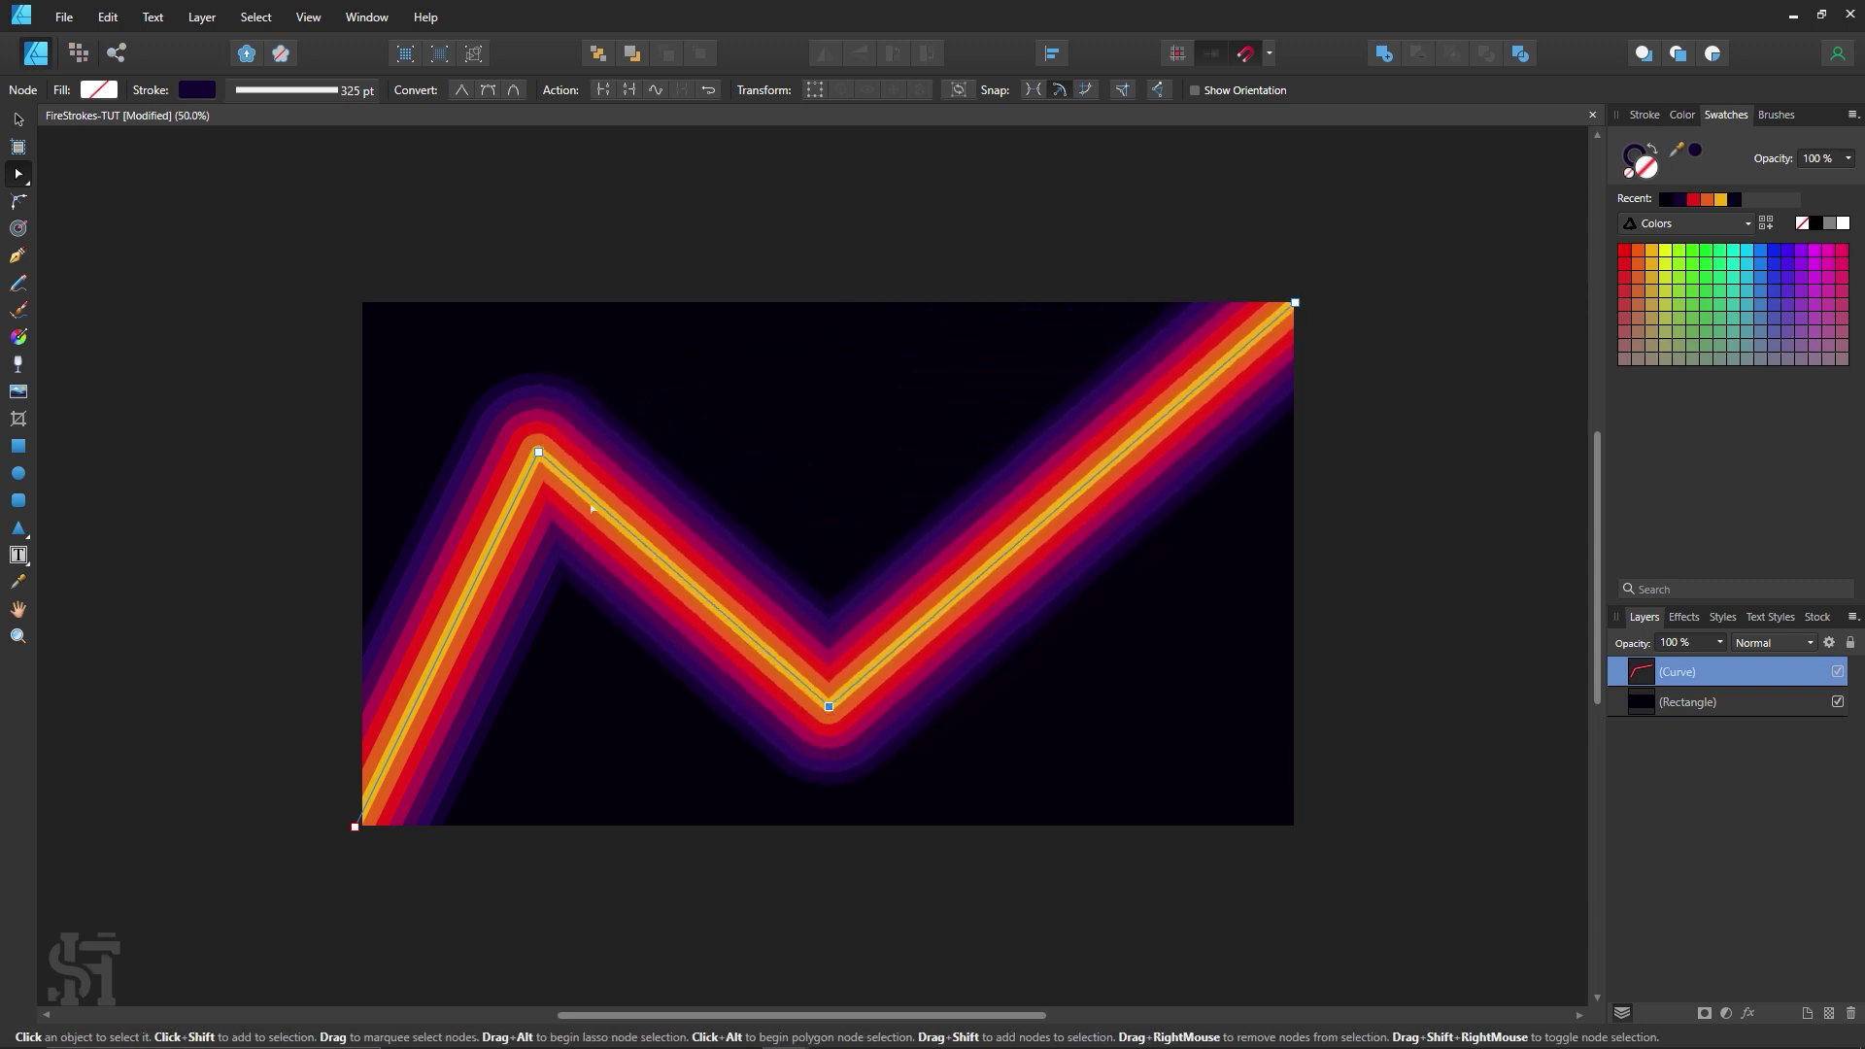
{"action": "left_click_drag", "start_coordinate": [541, 455], "coordinate": [734, 443]}
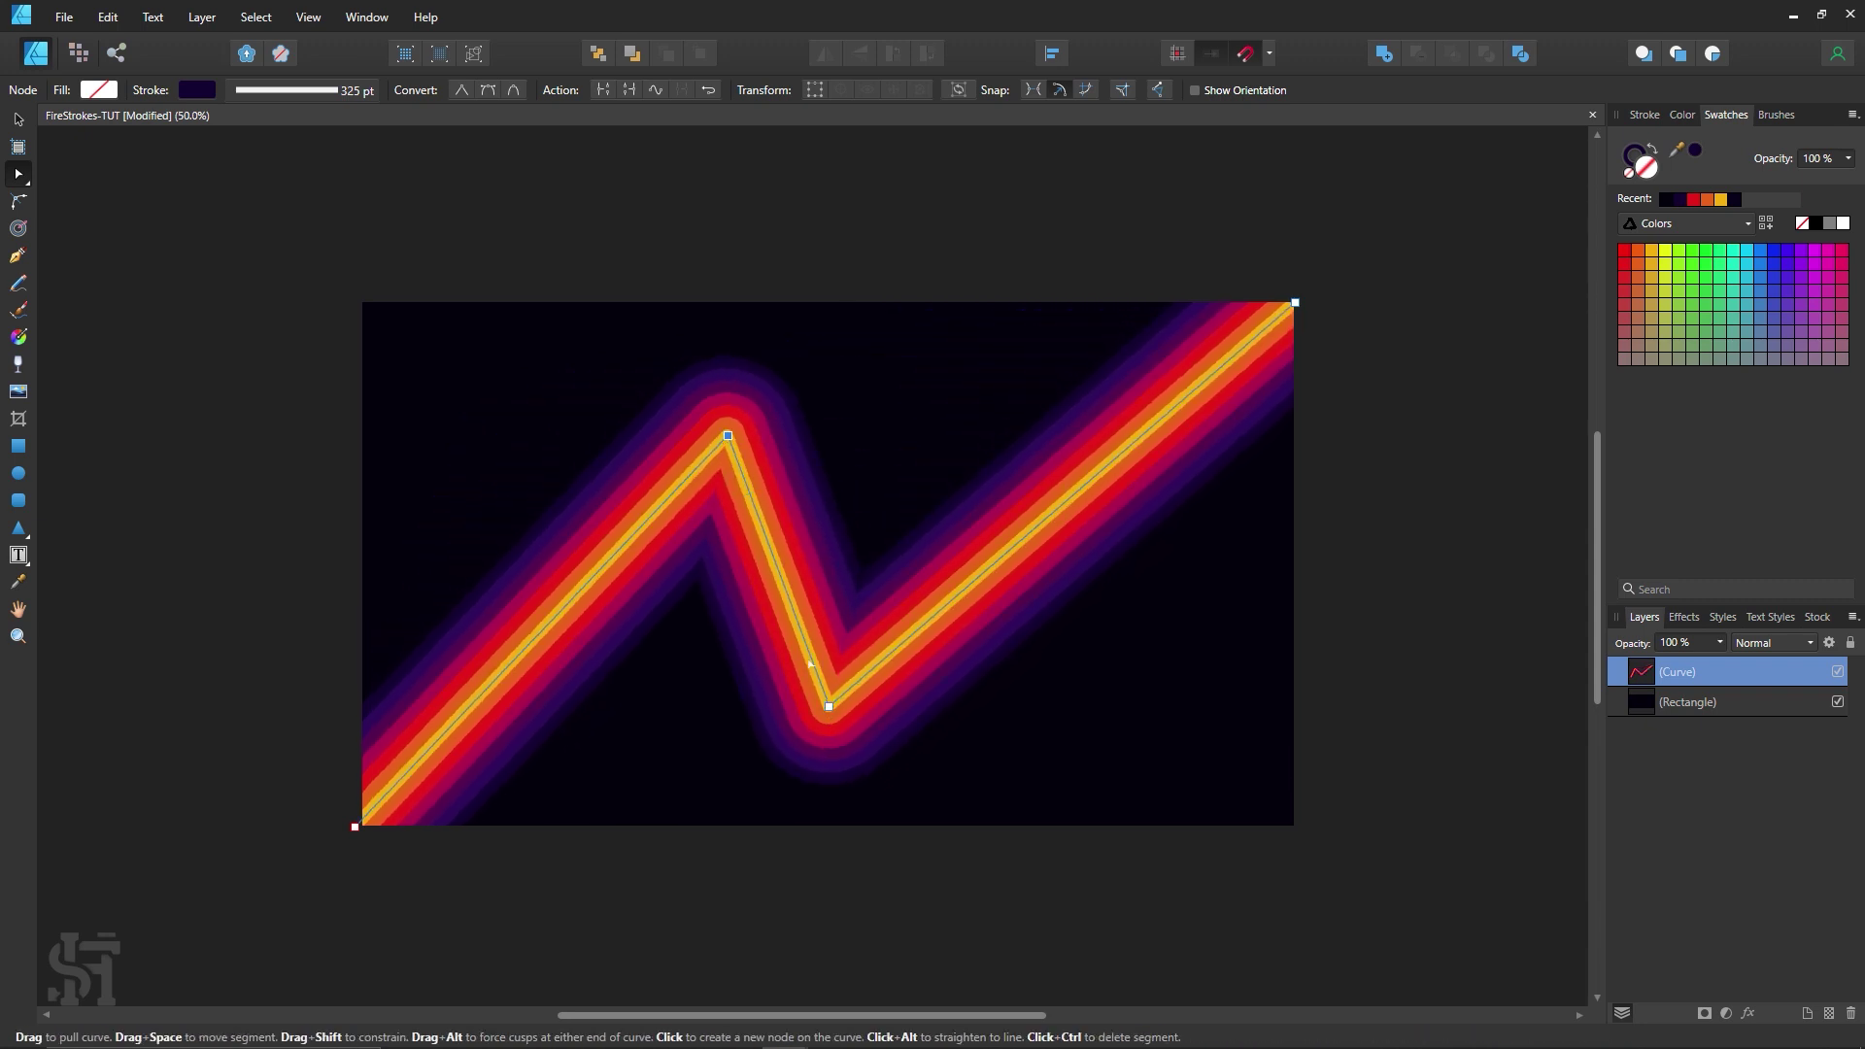
Step: Try bending the segment right of the valley into a loop across the zigzag, and undo the bend
{"action": "mouse_move", "coordinate": [899, 646]}
{"action": "left_mouse_down"}
{"action": "mouse_move", "coordinate": [924, 707]}
{"action": "mouse_move", "coordinate": [987, 679]}
{"action": "mouse_move", "coordinate": [1000, 616]}
{"action": "mouse_move", "coordinate": [848, 604]}
{"action": "mouse_move", "coordinate": [626, 711]}
{"action": "left_mouse_up"}
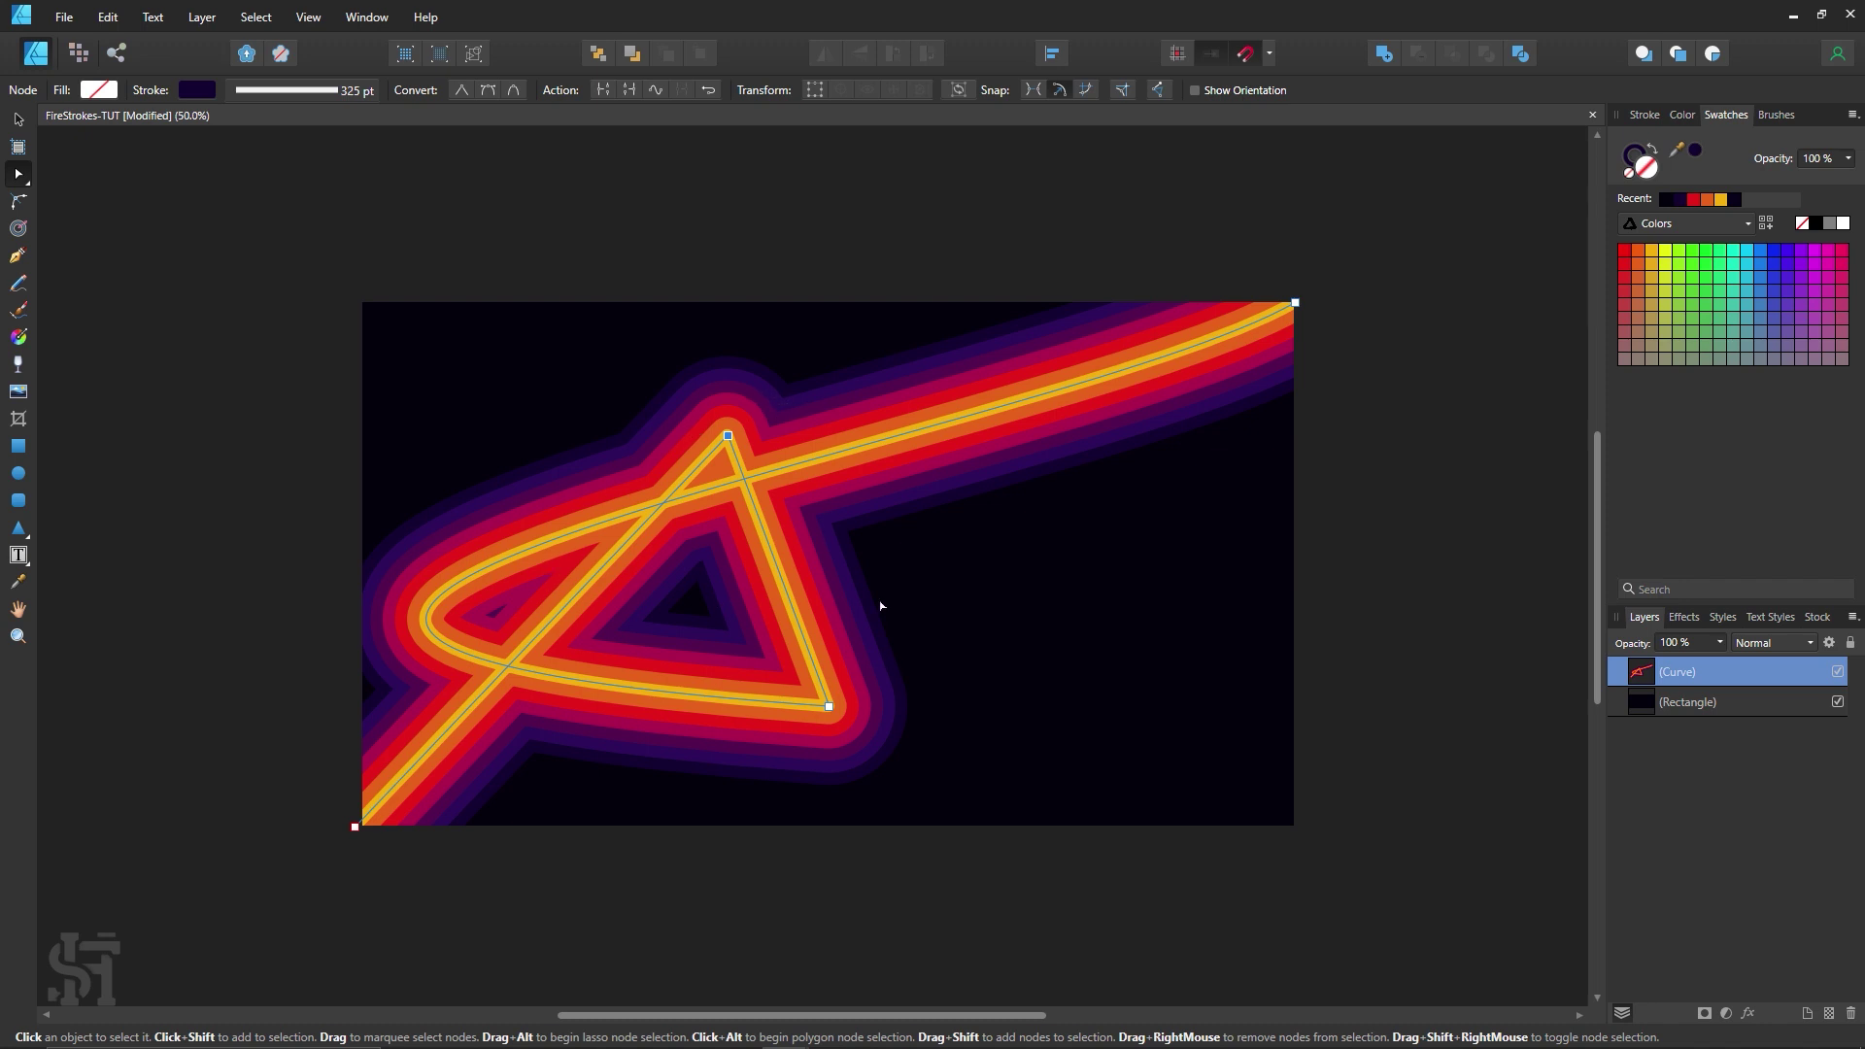
{"action": "left_click", "coordinate": [332, 449]}
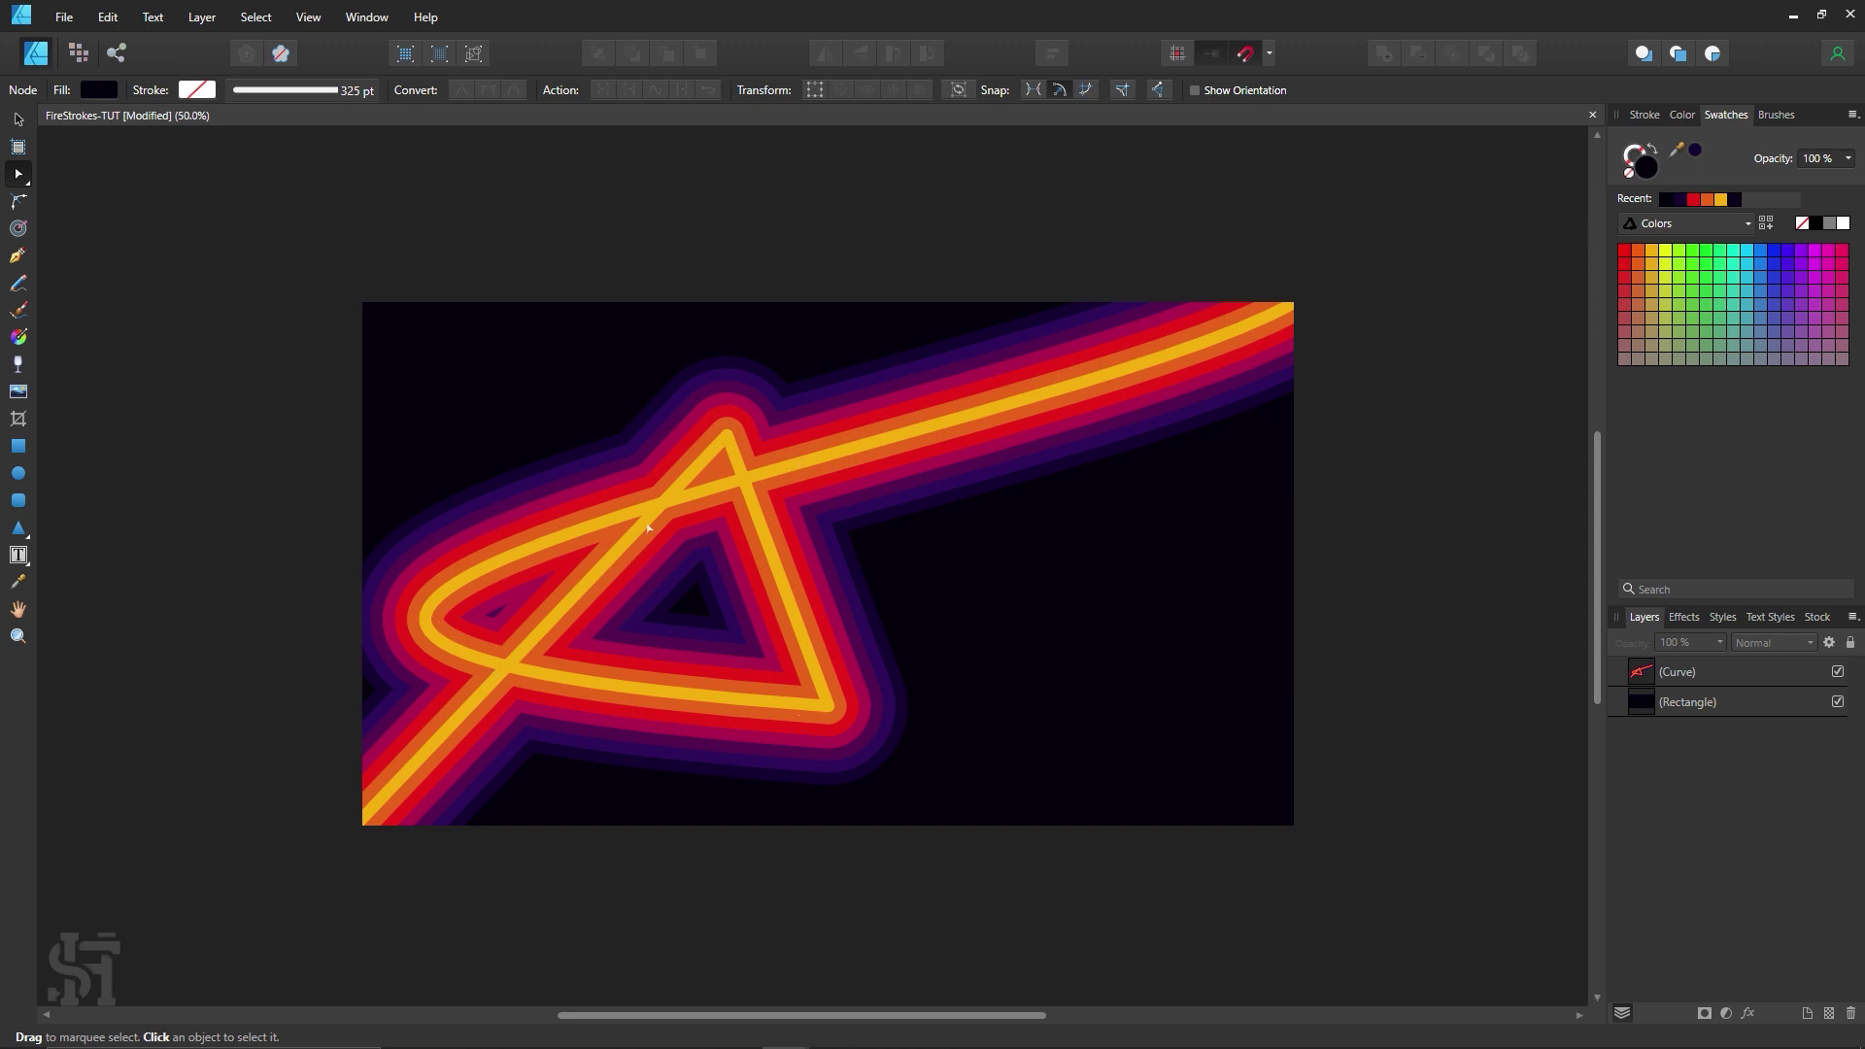
{"action": "left_click", "coordinate": [582, 526]}
{"action": "key", "text": "ctrl+z"}
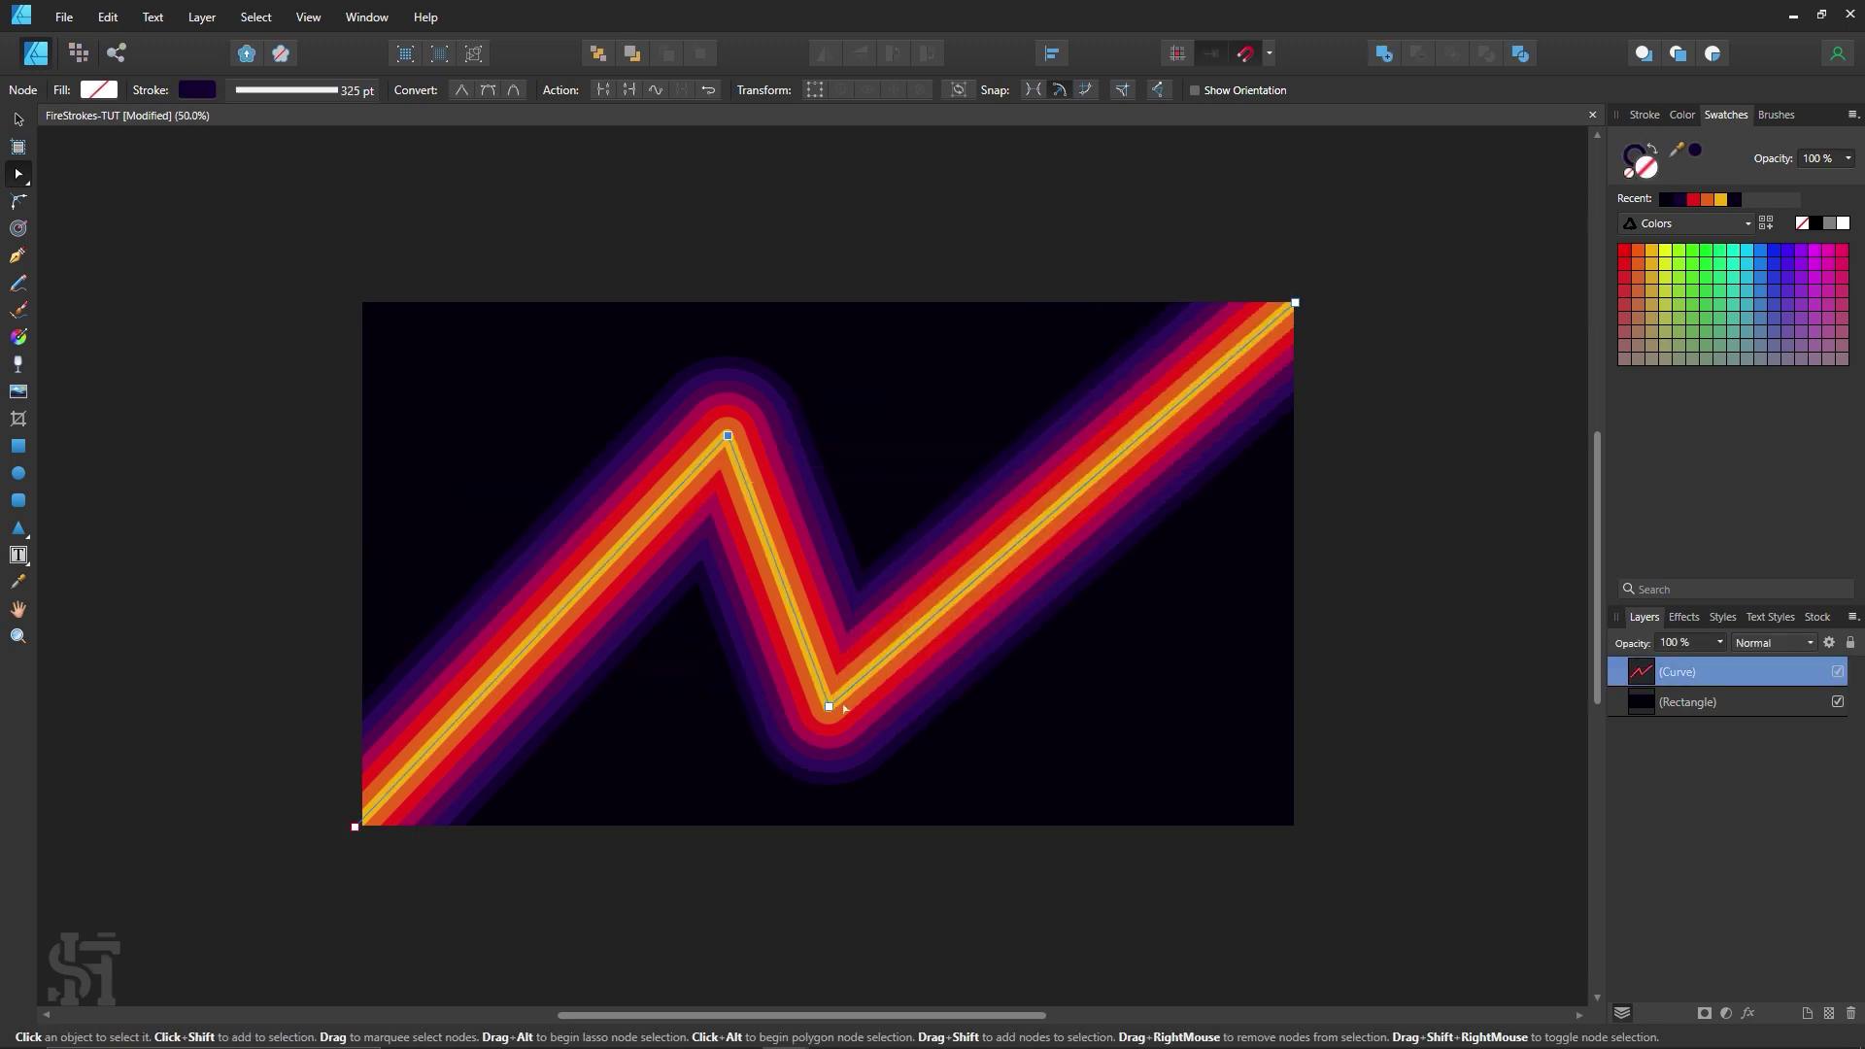
Step: Move the zigzag's valley node right and slightly up, and shift the peak node a little down and left
{"action": "left_click_drag", "start_coordinate": [830, 707], "coordinate": [944, 675]}
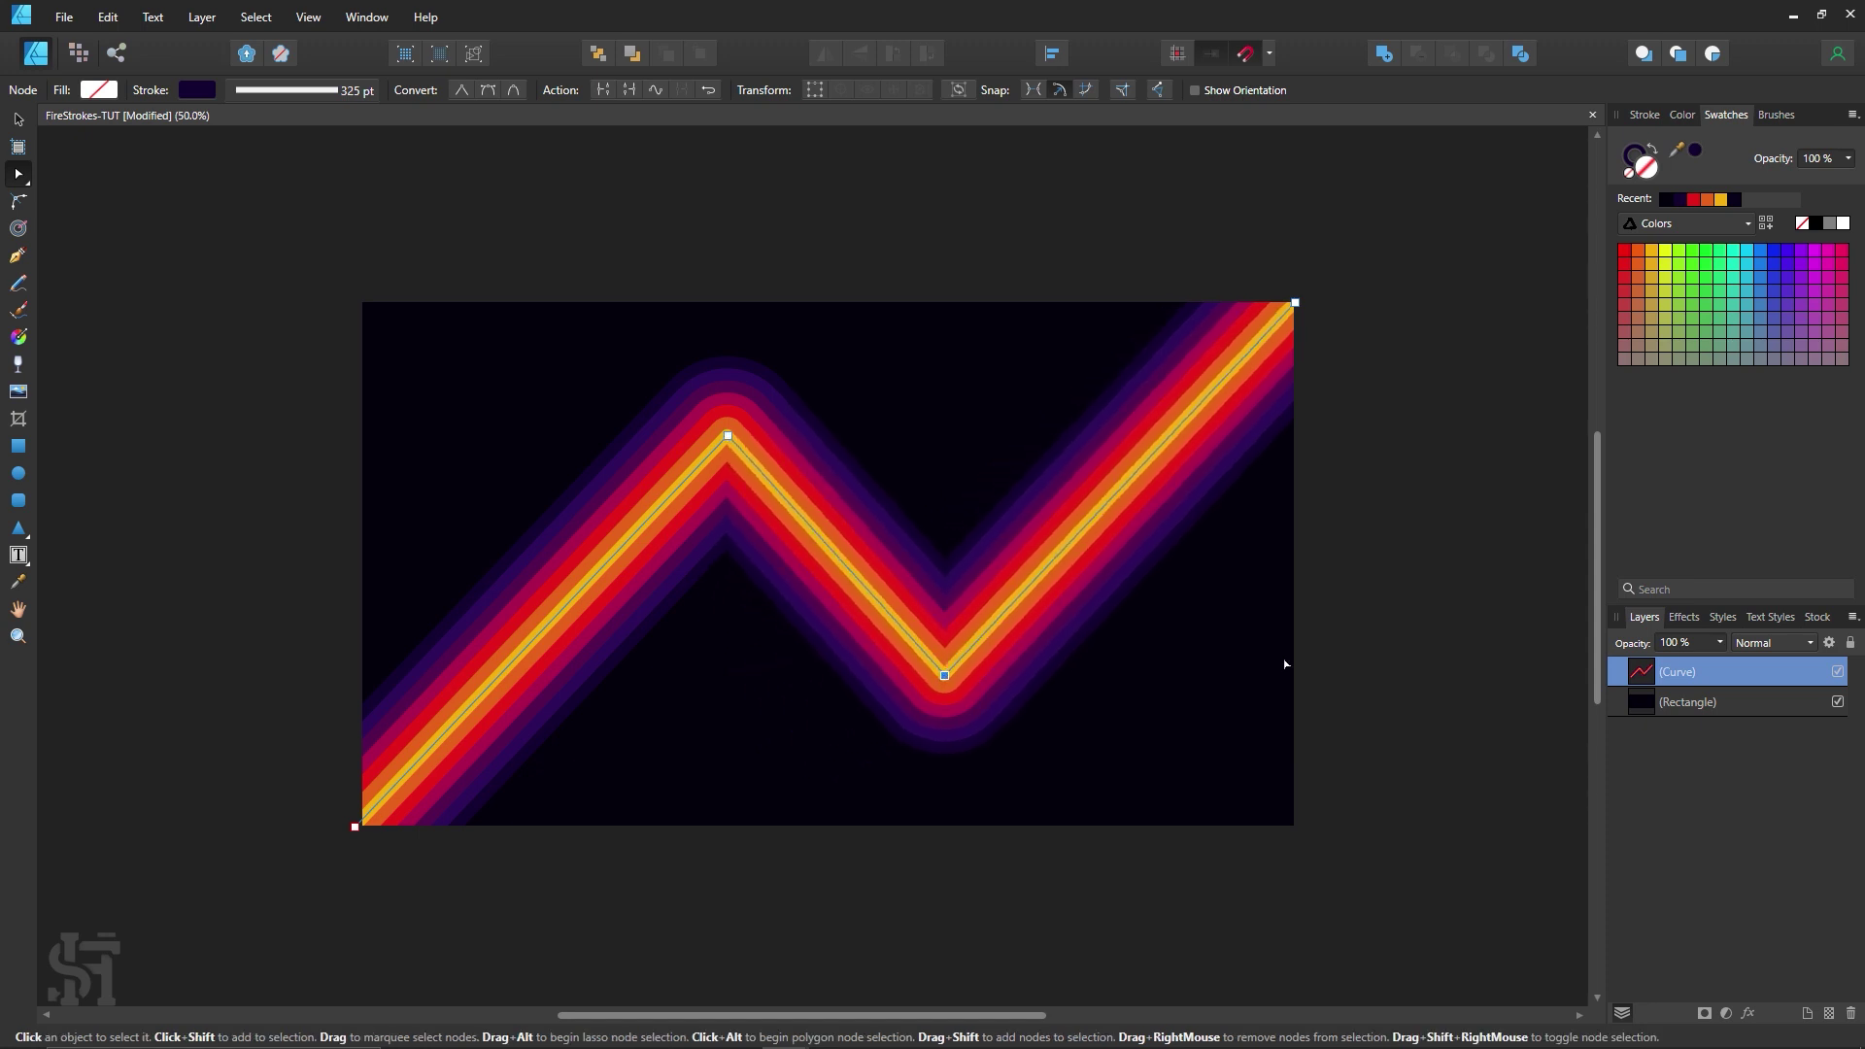
{"action": "left_click", "coordinate": [1432, 658]}
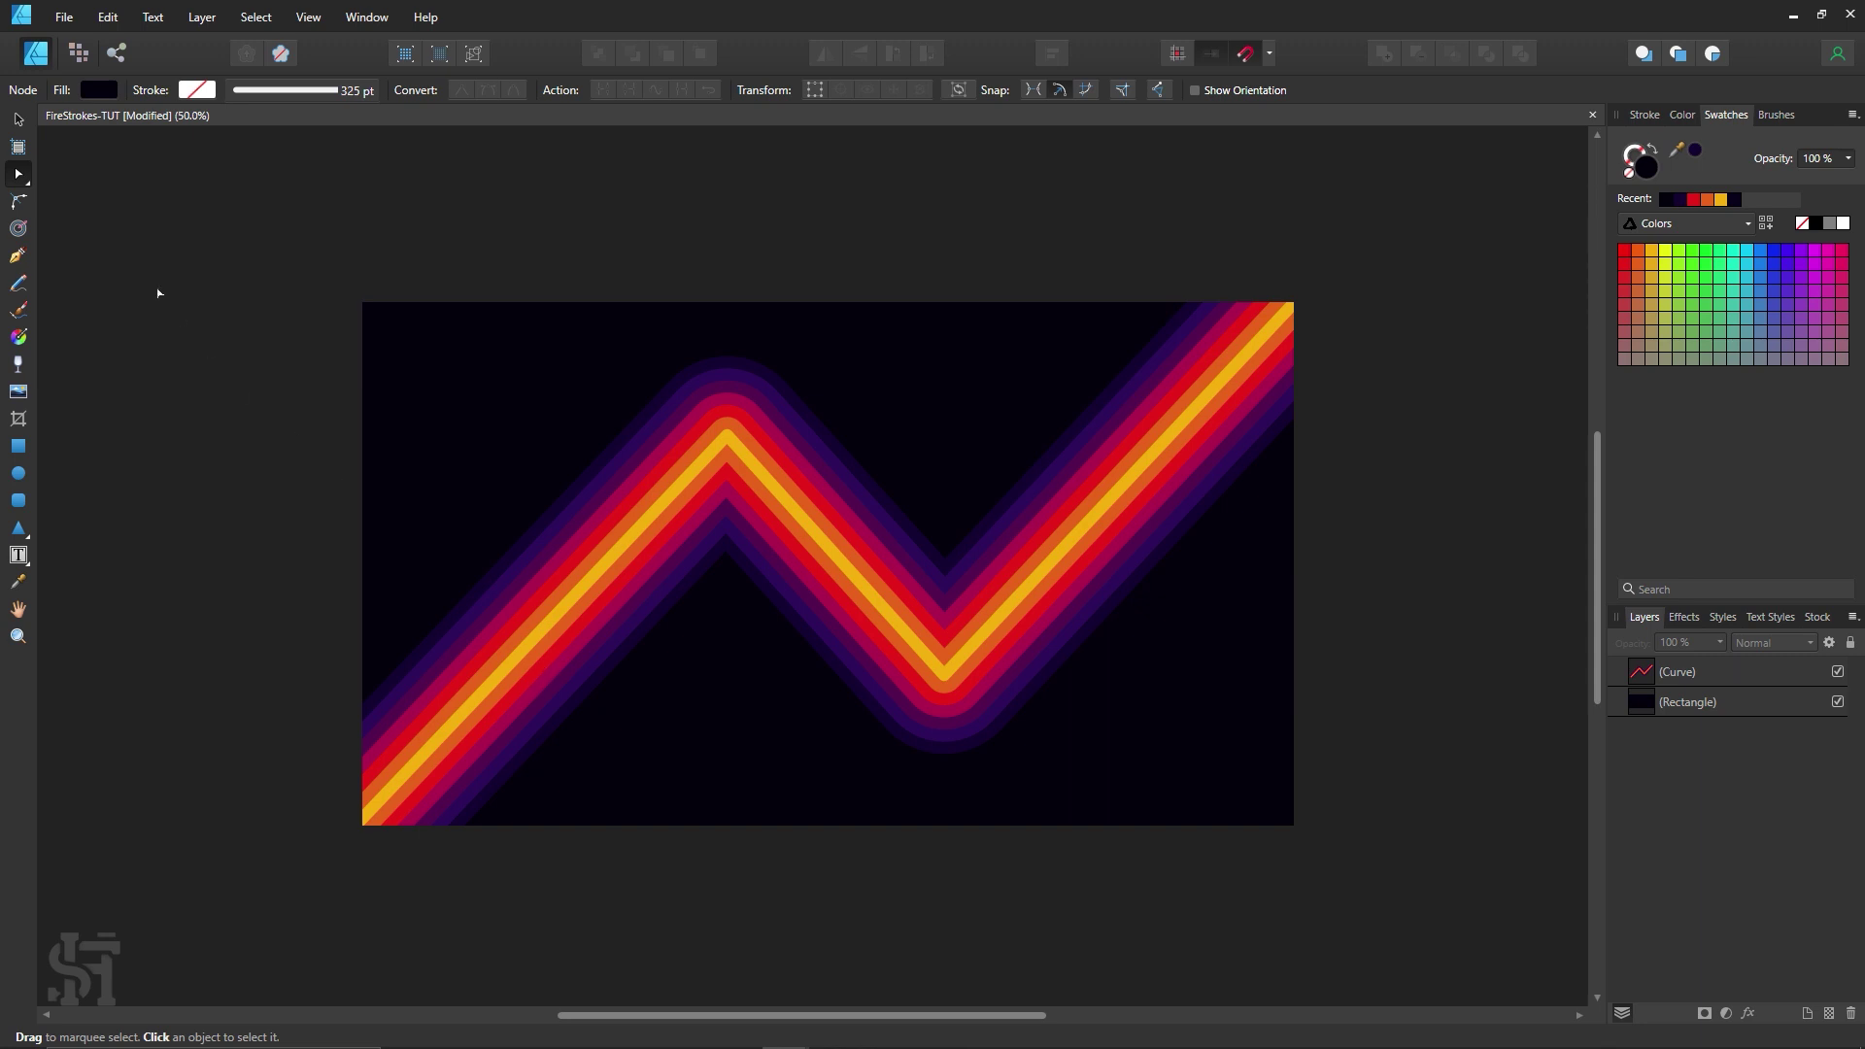
{"action": "left_click", "coordinate": [19, 119]}
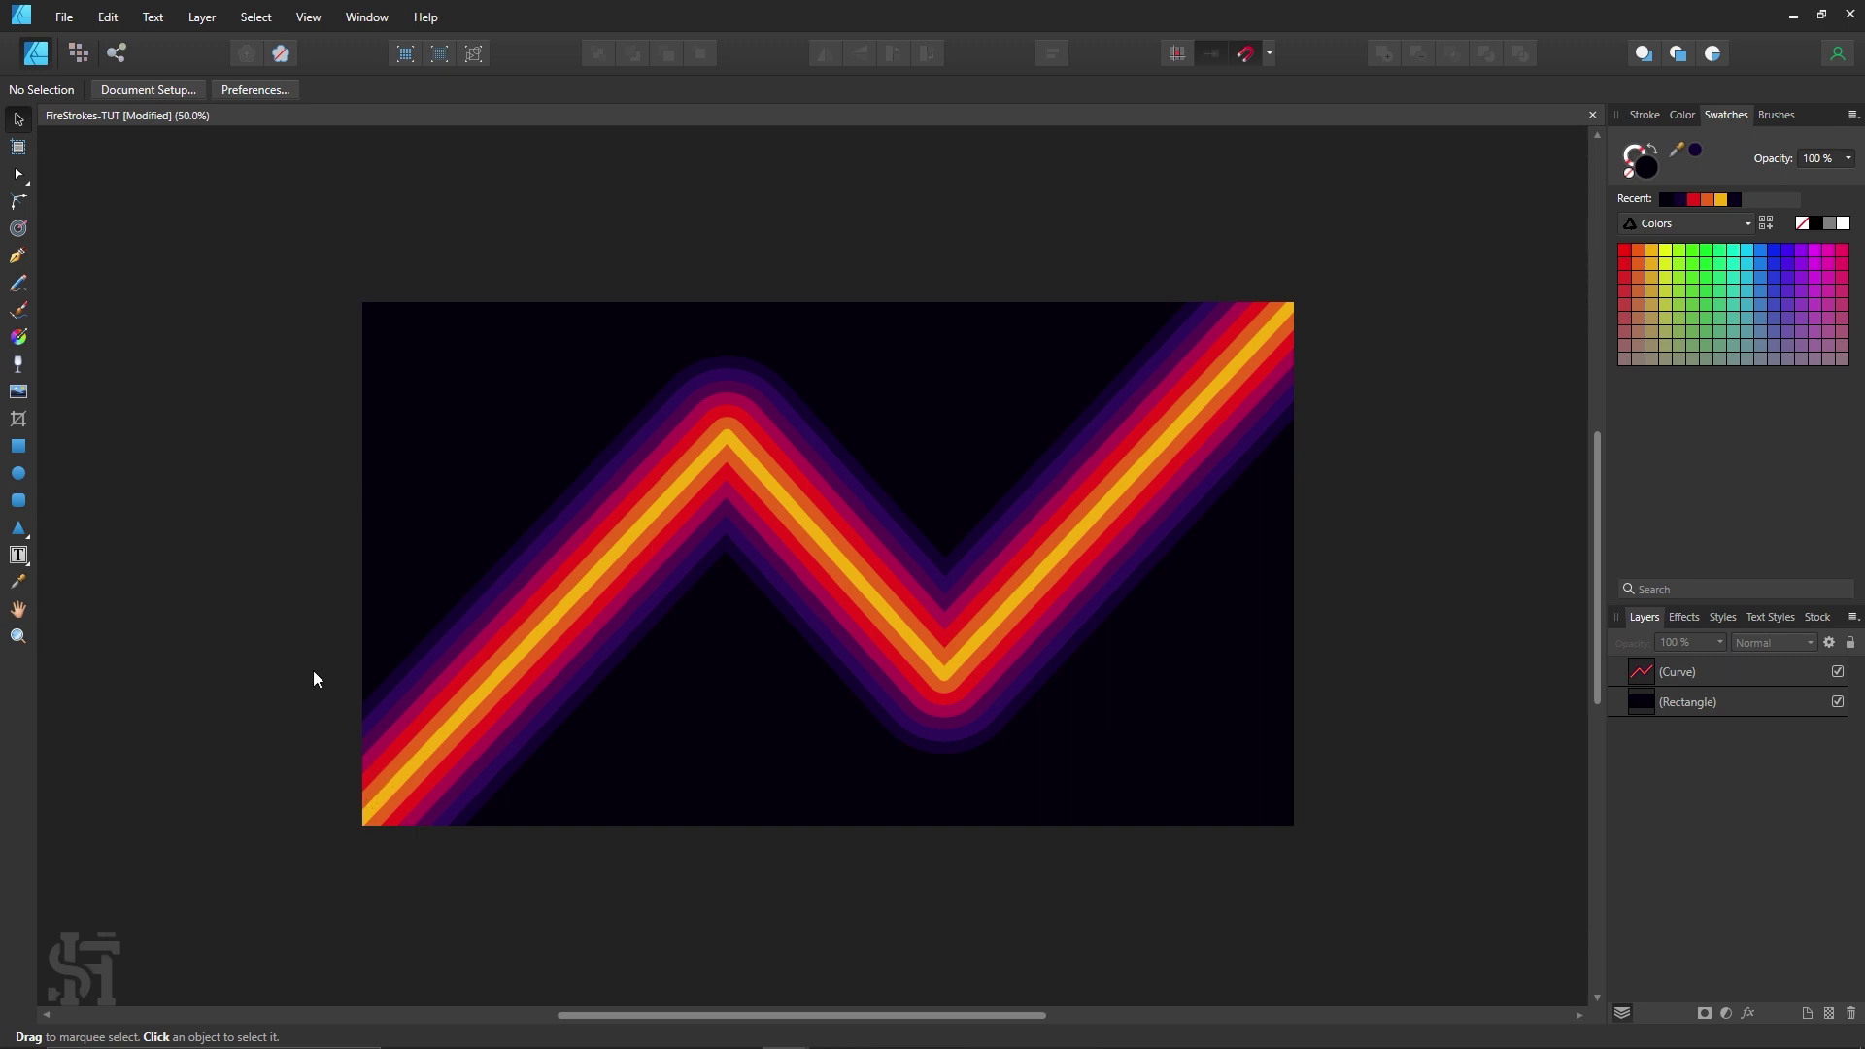
{"action": "left_click", "coordinate": [17, 174]}
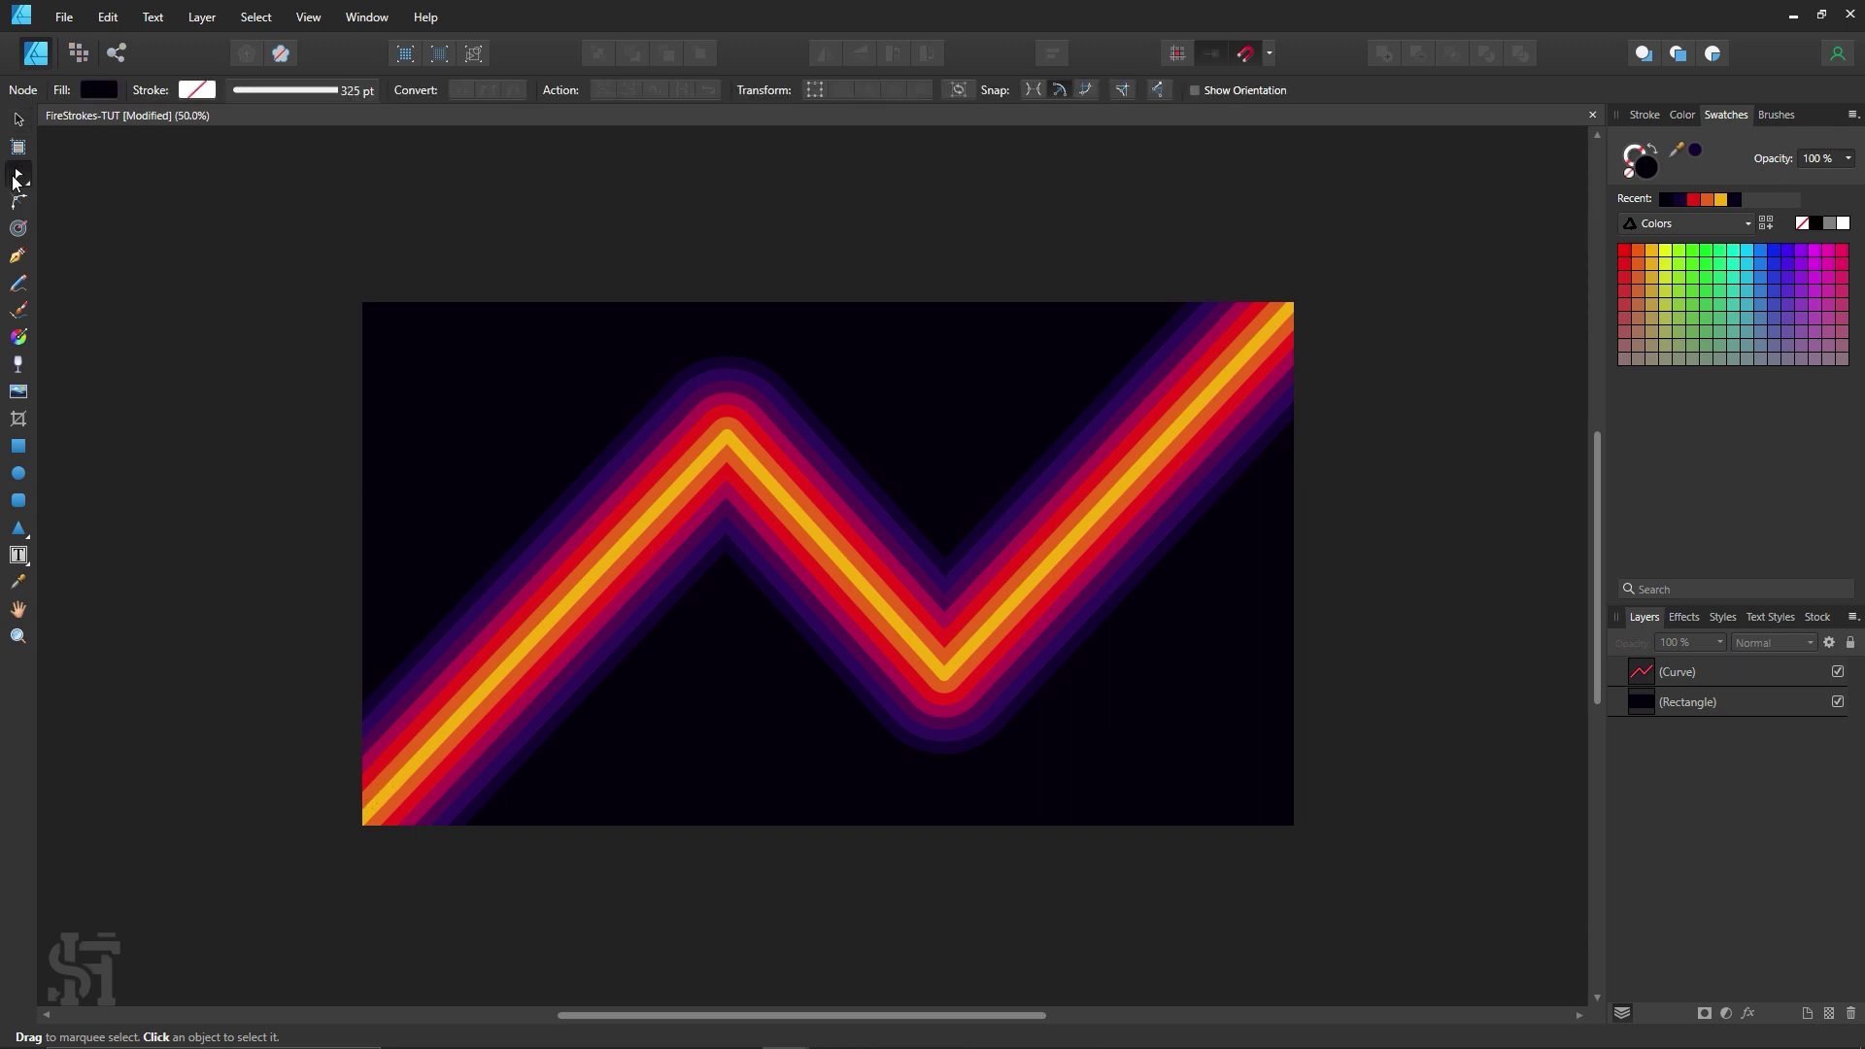
{"action": "left_click", "coordinate": [723, 466]}
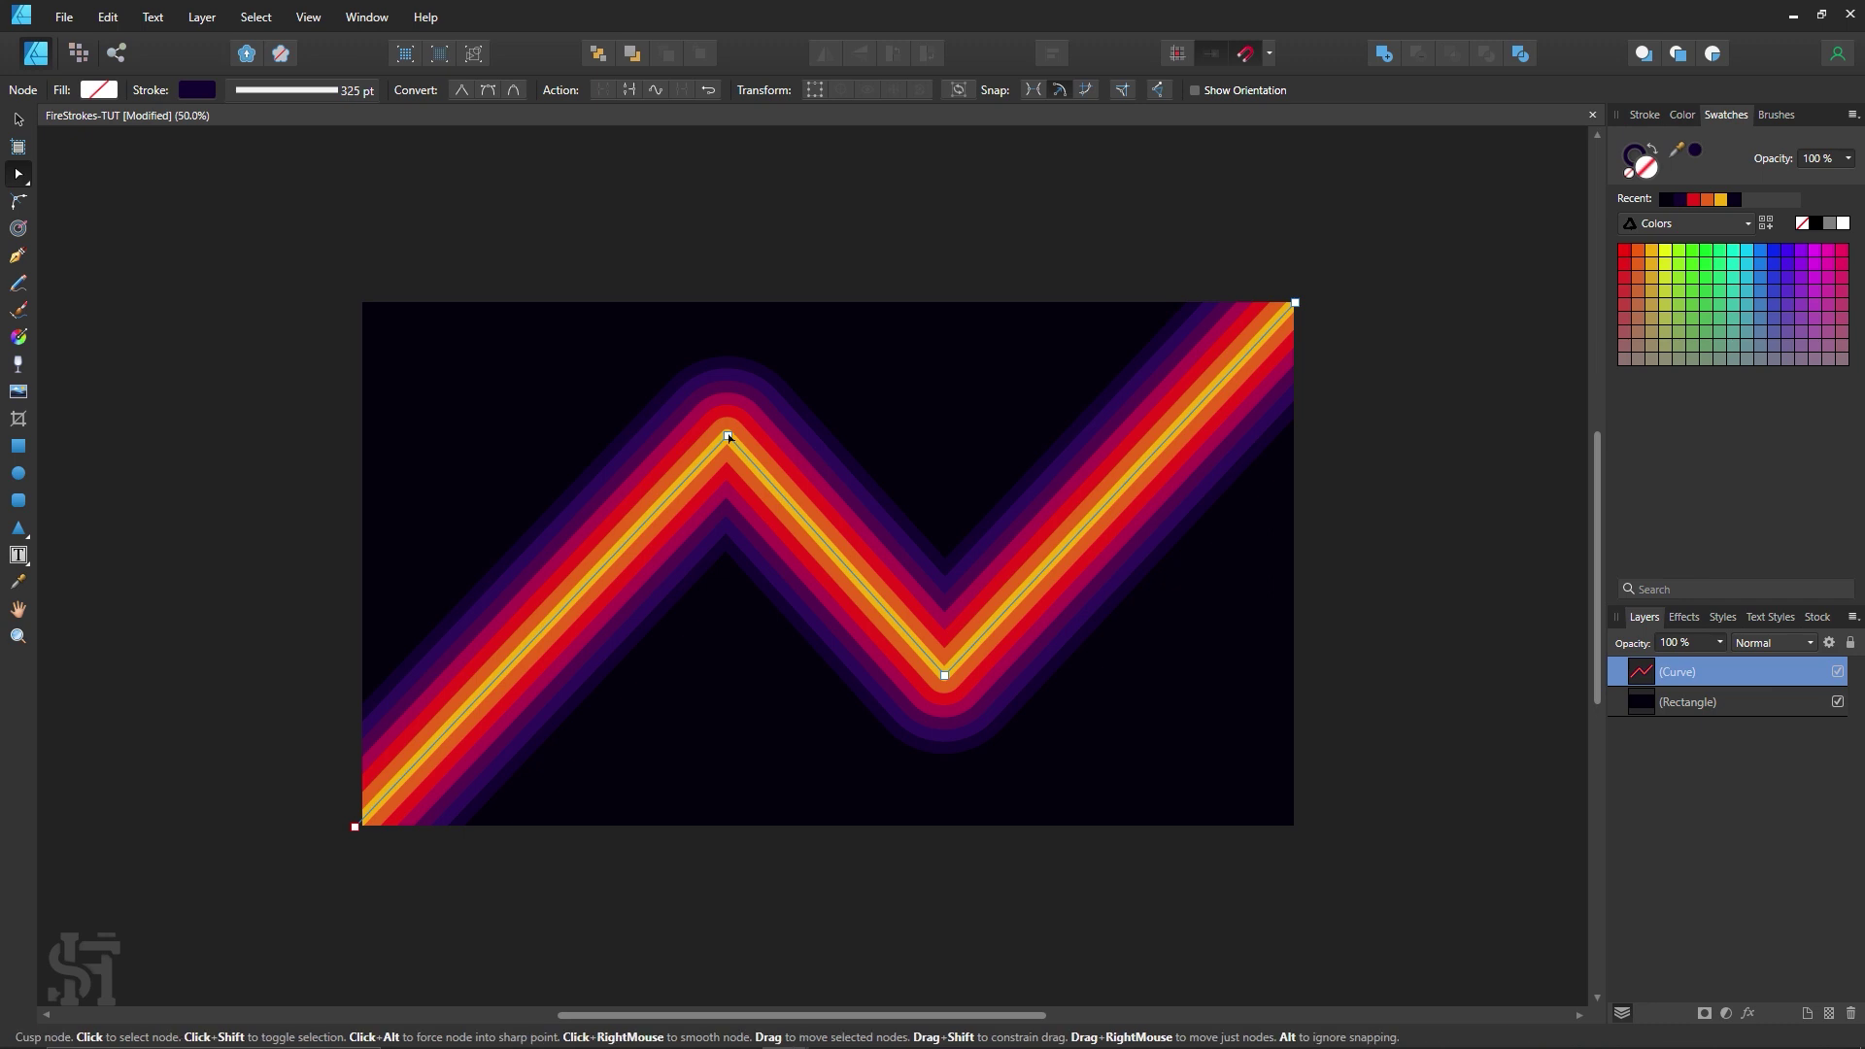
{"action": "left_click_drag", "start_coordinate": [729, 437], "coordinate": [705, 462]}
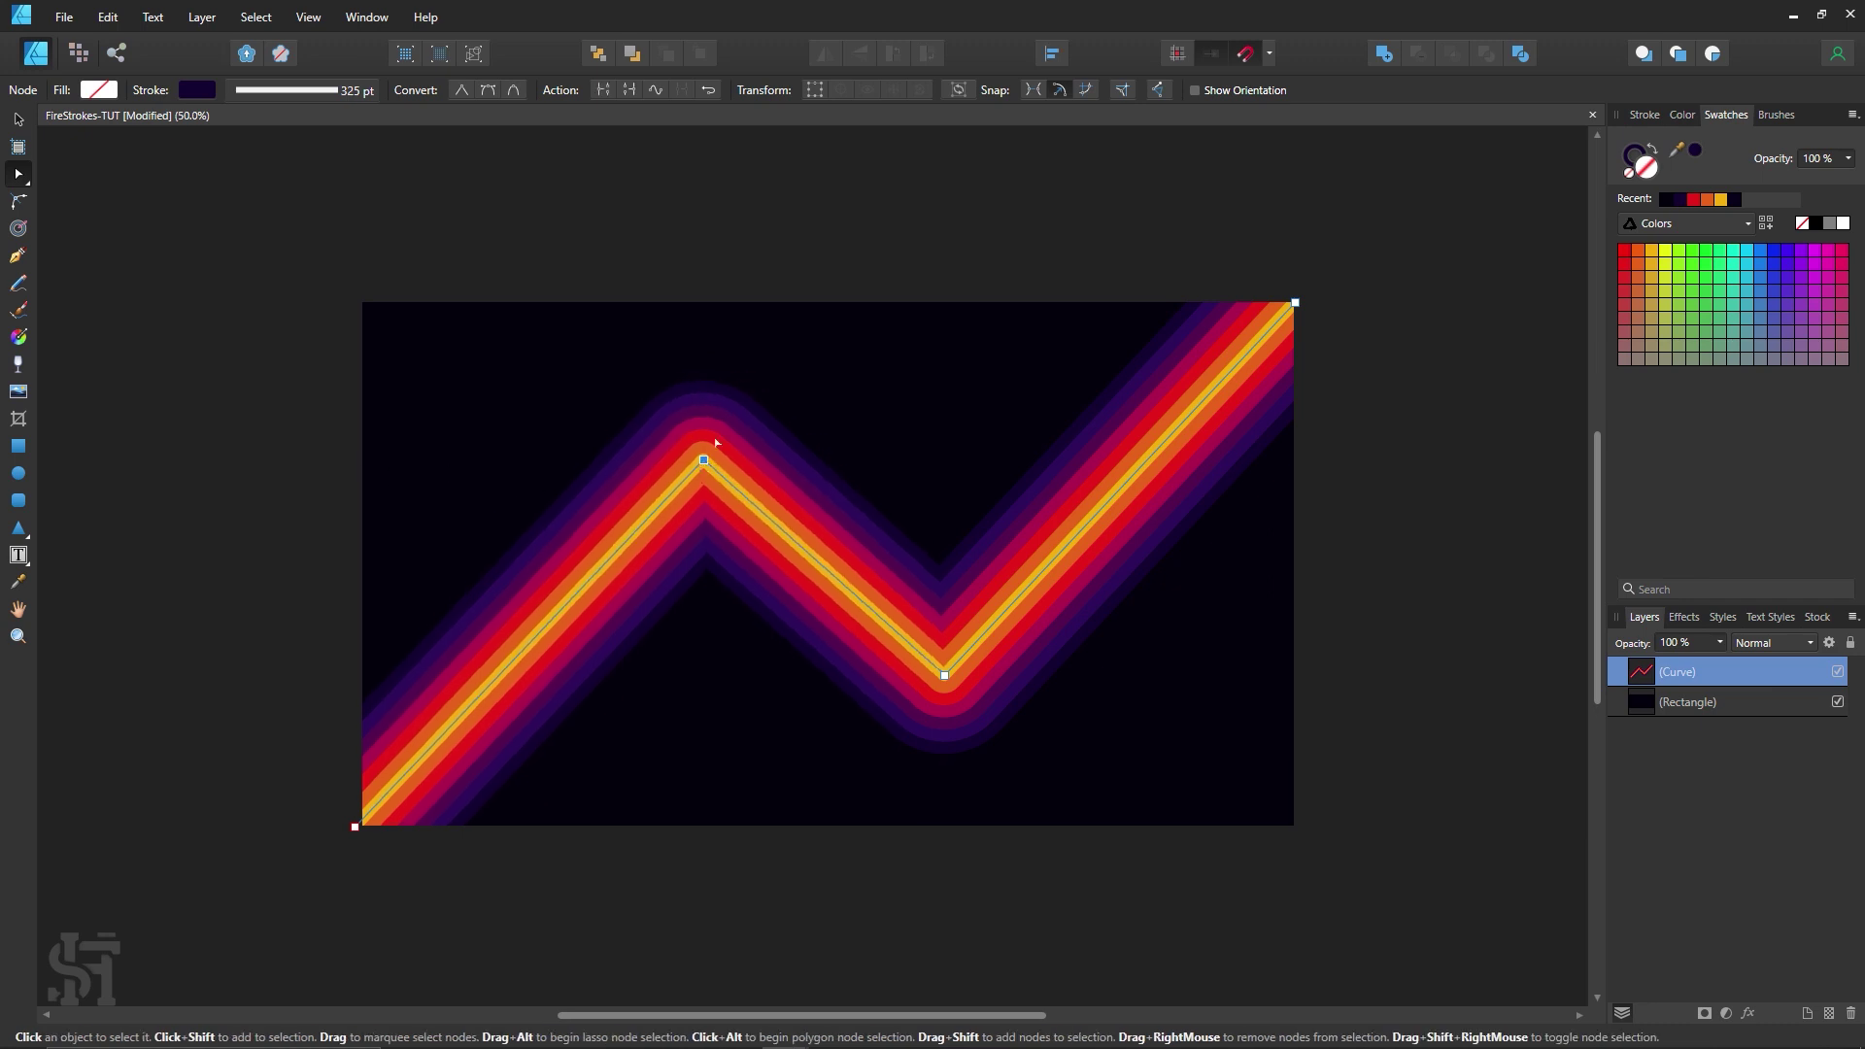
{"action": "mouse_move", "coordinate": [705, 461]}
{"action": "left_mouse_down"}
{"action": "mouse_move", "coordinate": [764, 419]}
{"action": "mouse_move", "coordinate": [1061, 384]}
{"action": "mouse_move", "coordinate": [991, 427]}
{"action": "mouse_move", "coordinate": [924, 508]}
{"action": "mouse_move", "coordinate": [689, 485]}
{"action": "mouse_move", "coordinate": [703, 460]}
{"action": "left_mouse_up"}
{"action": "left_click", "coordinate": [491, 271]}
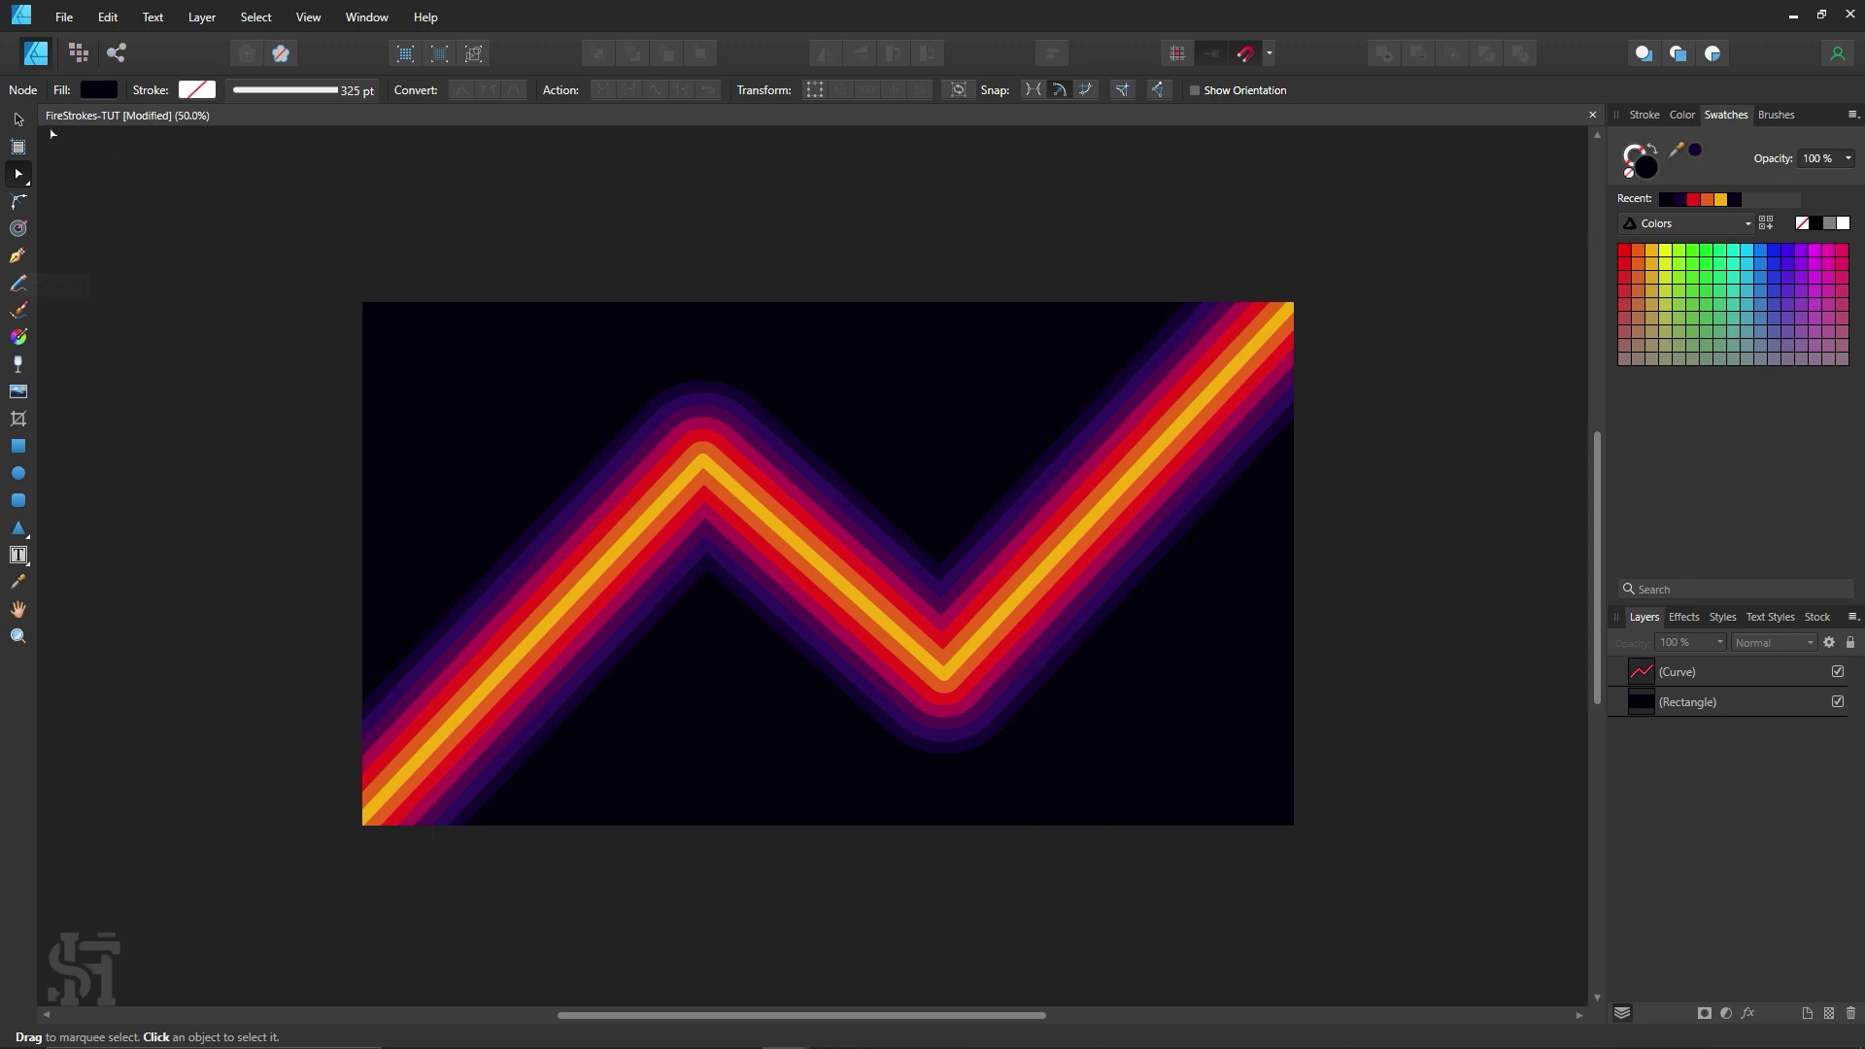
Step: Resize the zigzag curve so its left edge aligns with the canvas's left edge, and deselect it
{"action": "key", "text": "v"}
{"action": "left_click", "coordinate": [700, 508]}
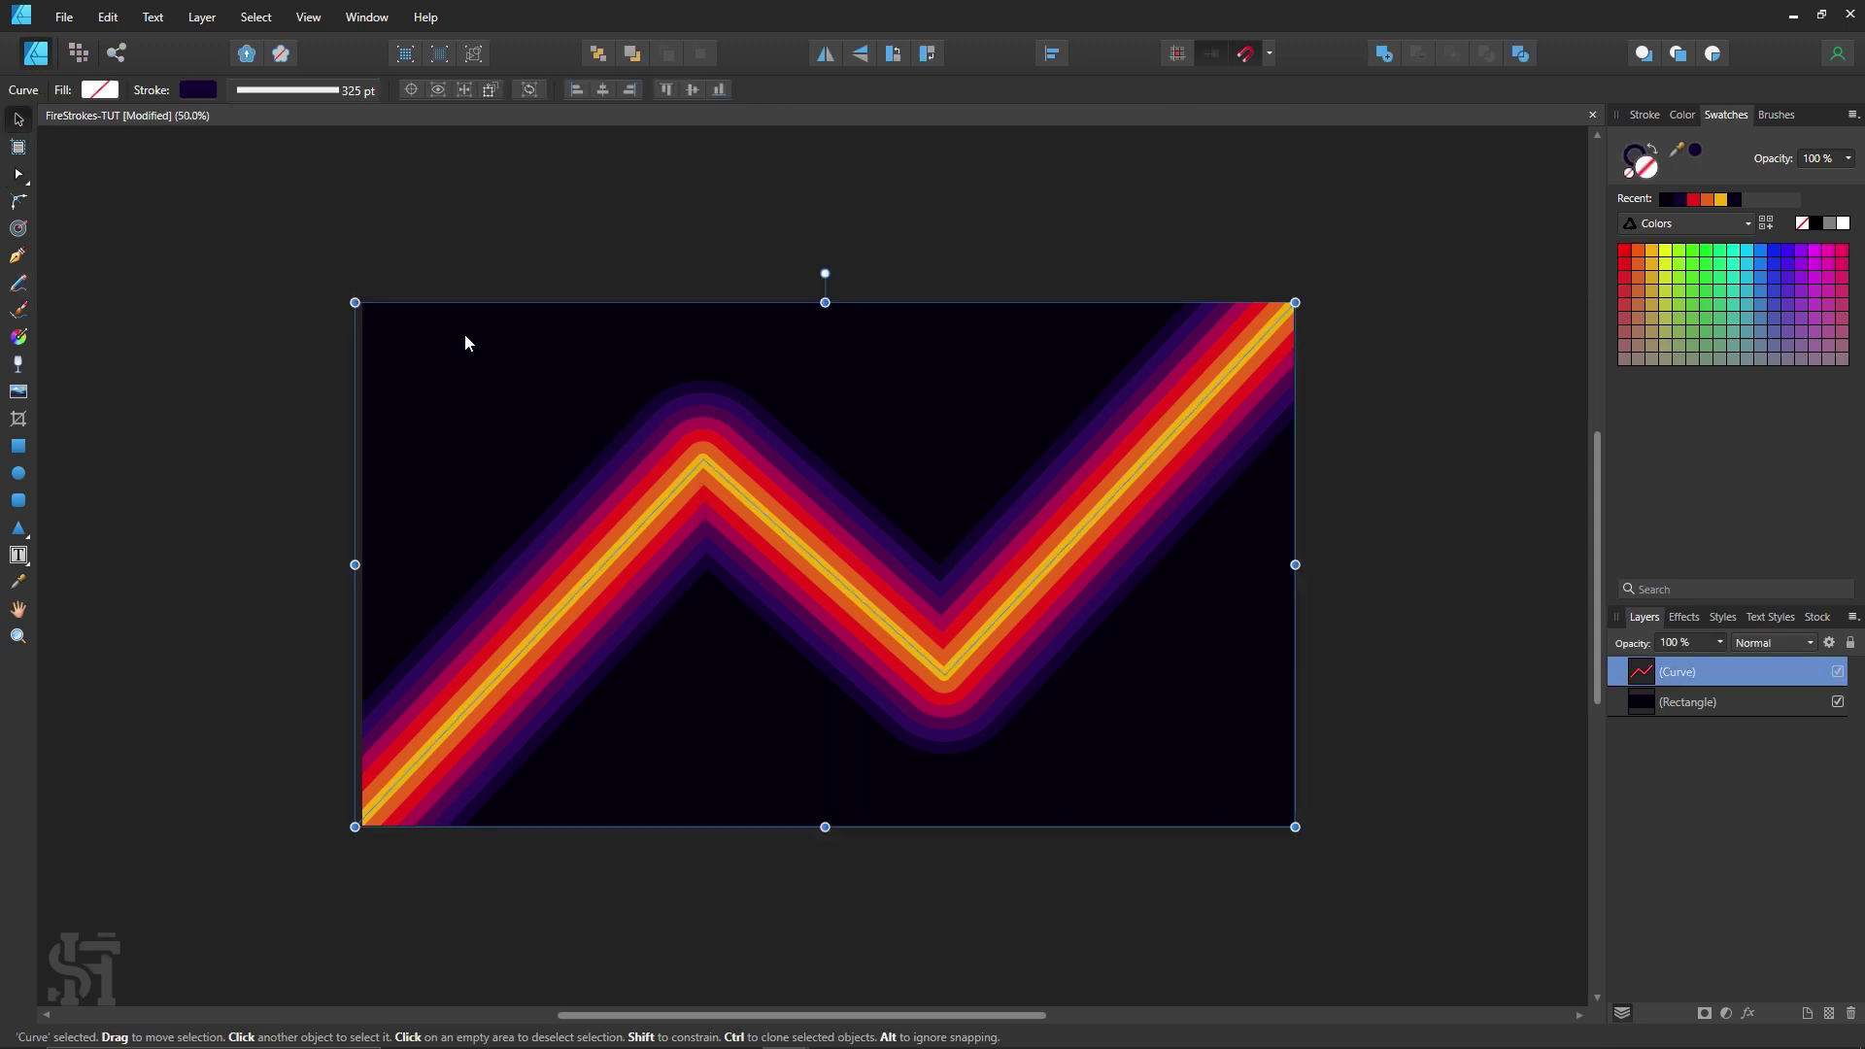
{"action": "left_click_drag", "start_coordinate": [354, 564], "coordinate": [363, 564]}
{"action": "left_click", "coordinate": [647, 270]}
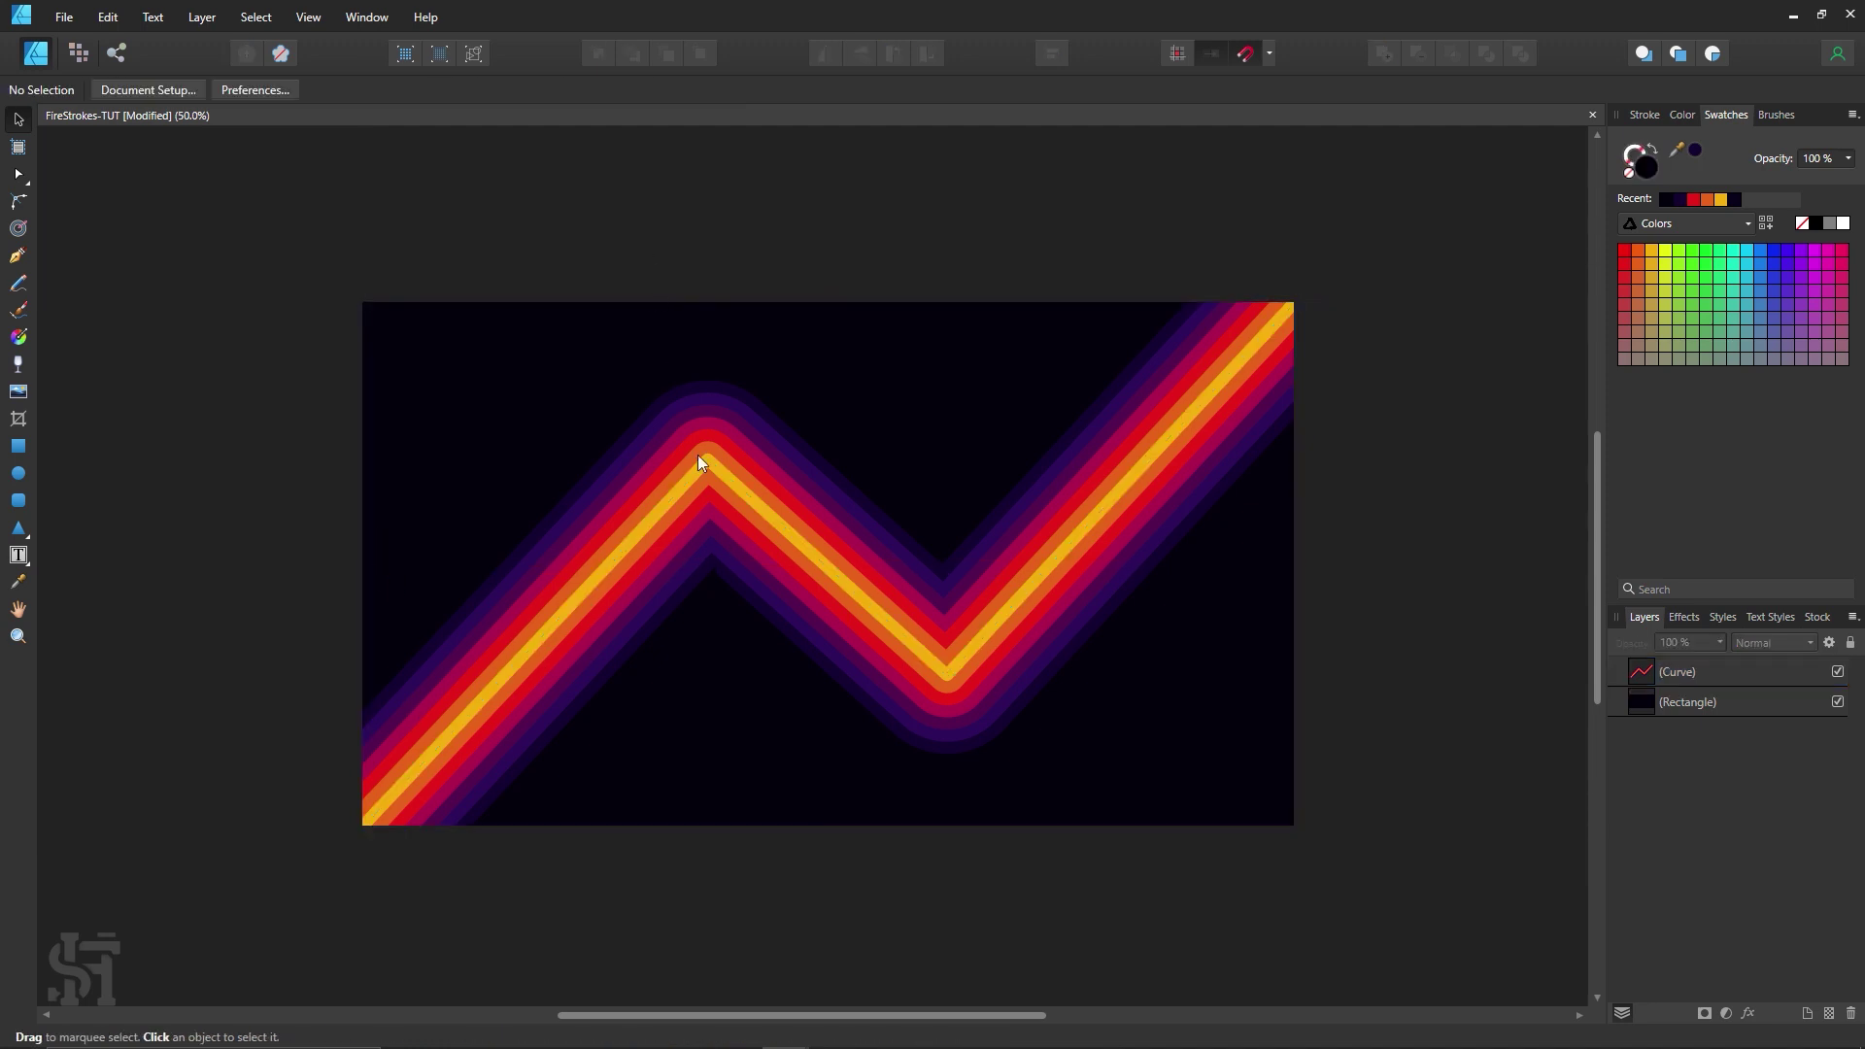
{"action": "left_click", "coordinate": [18, 447]}
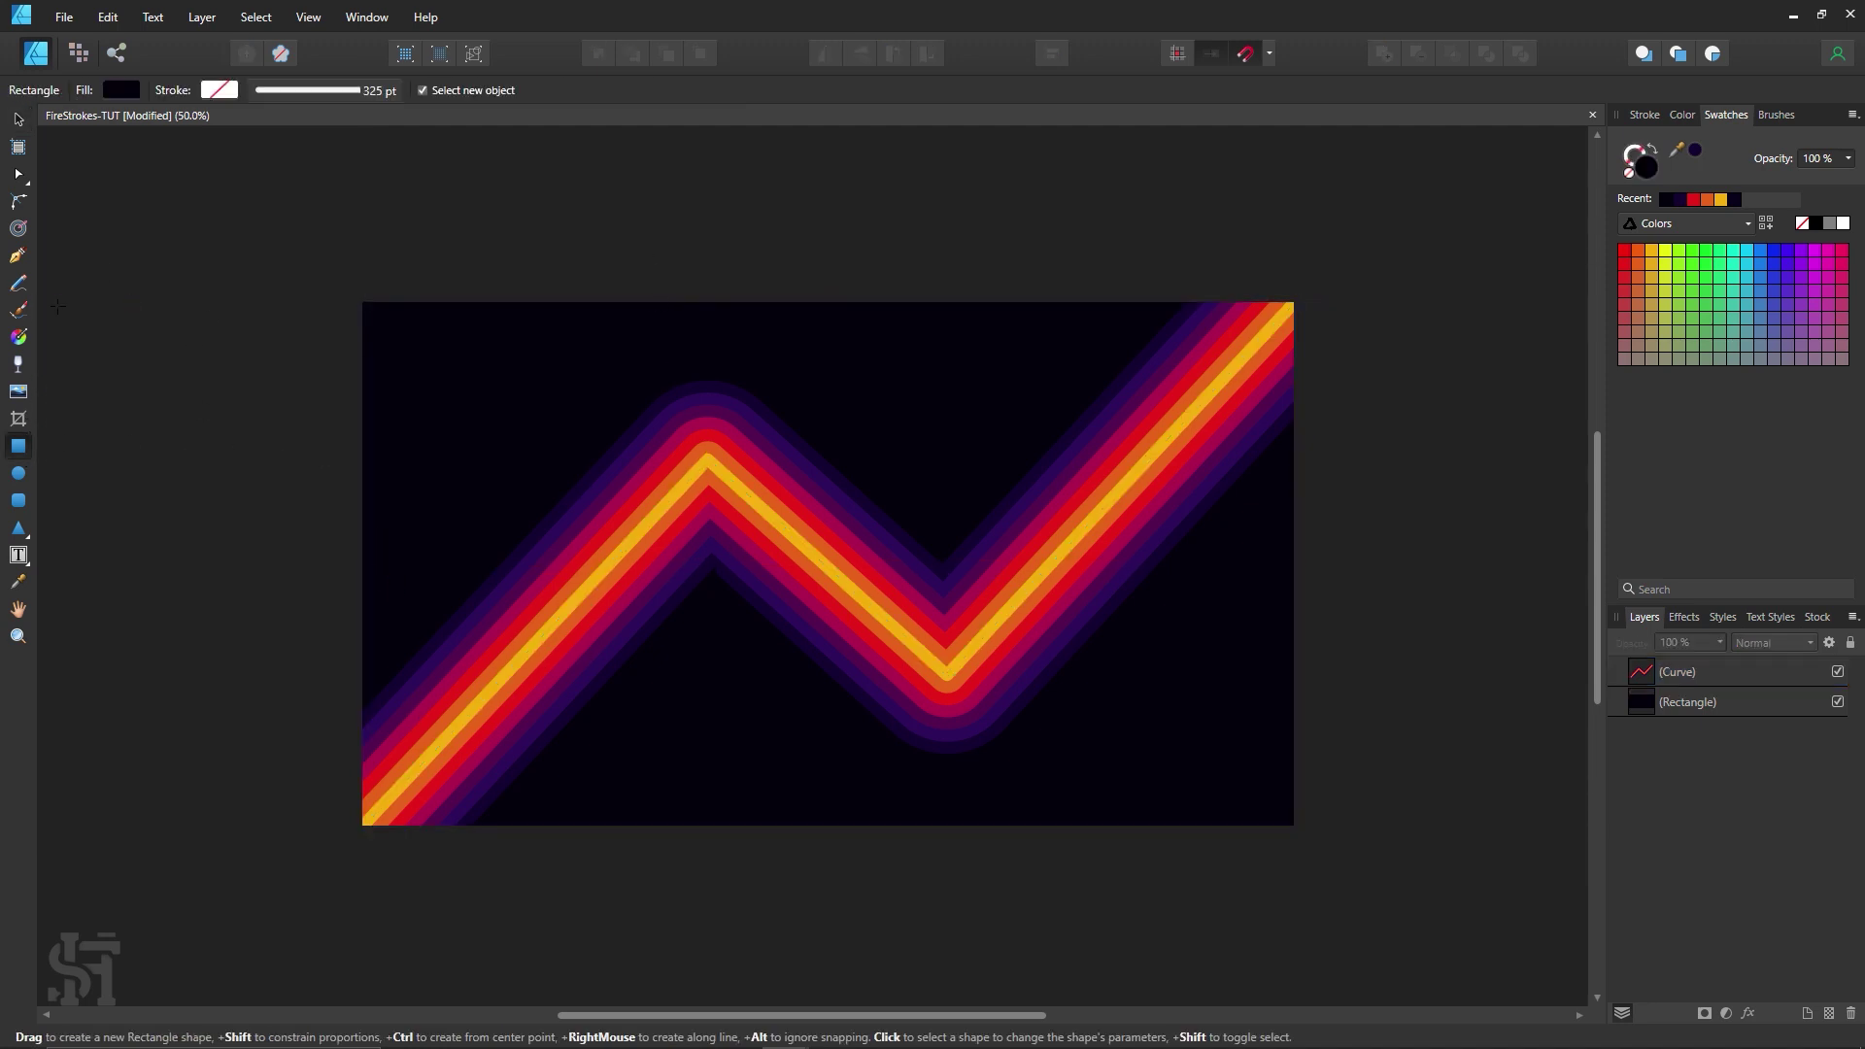
{"action": "left_click_drag", "start_coordinate": [459, 363], "coordinate": [590, 471]}
{"action": "key", "text": "v"}
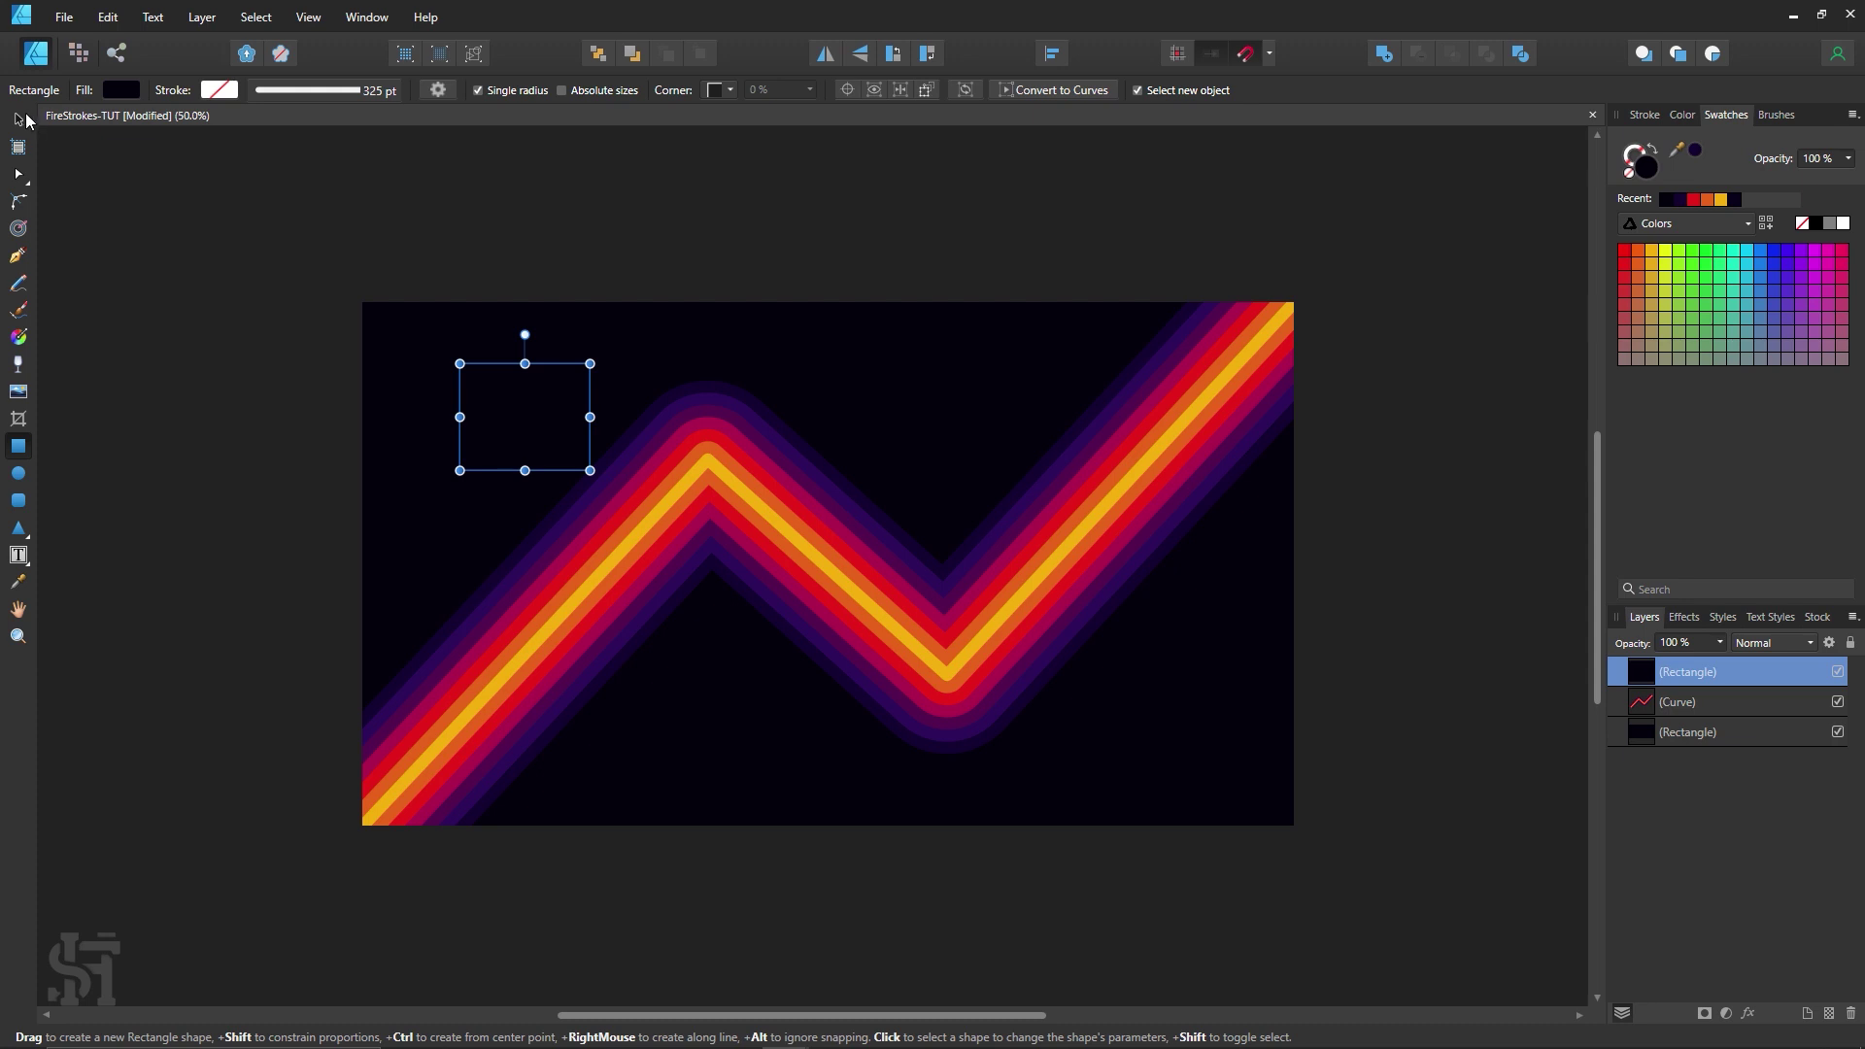
{"action": "key", "text": "Delete"}
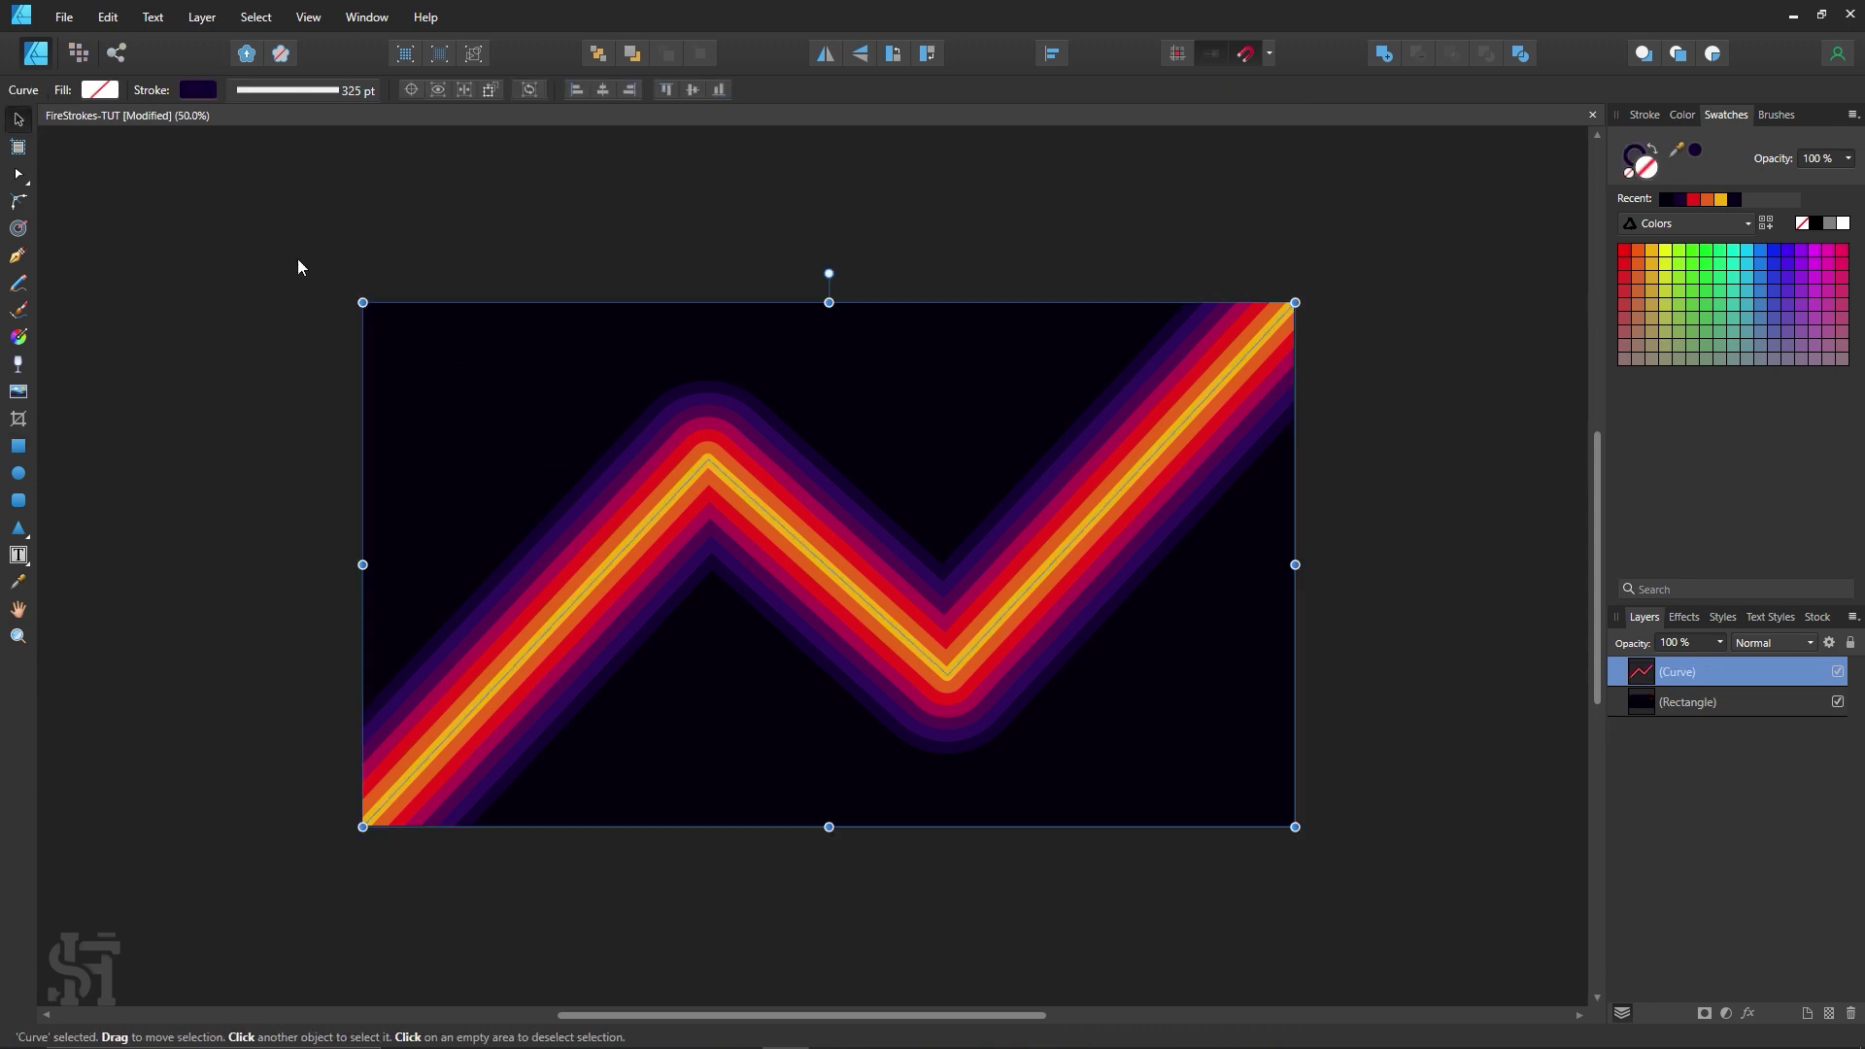
{"action": "left_click", "coordinate": [298, 260]}
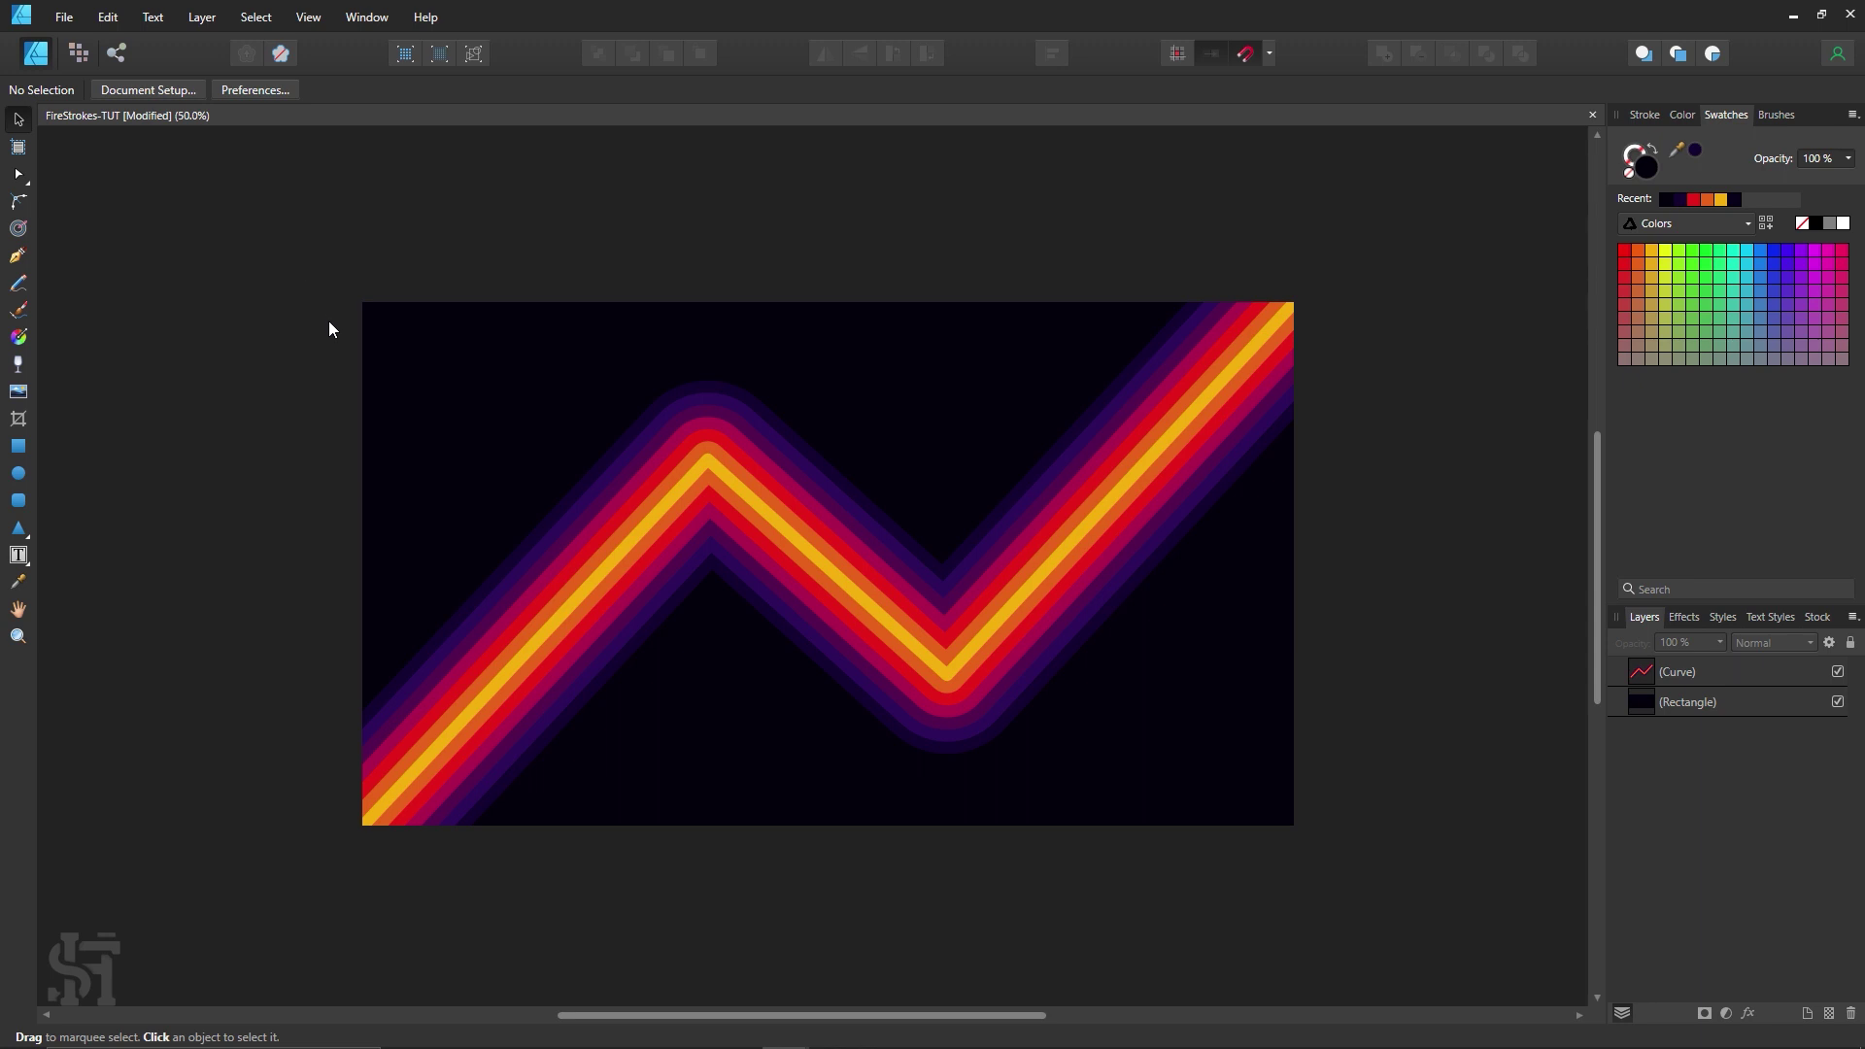
Step: Move the zigzag's peak node slightly up and right to even out its slopes, and deselect the curve
{"action": "left_click", "coordinate": [687, 532]}
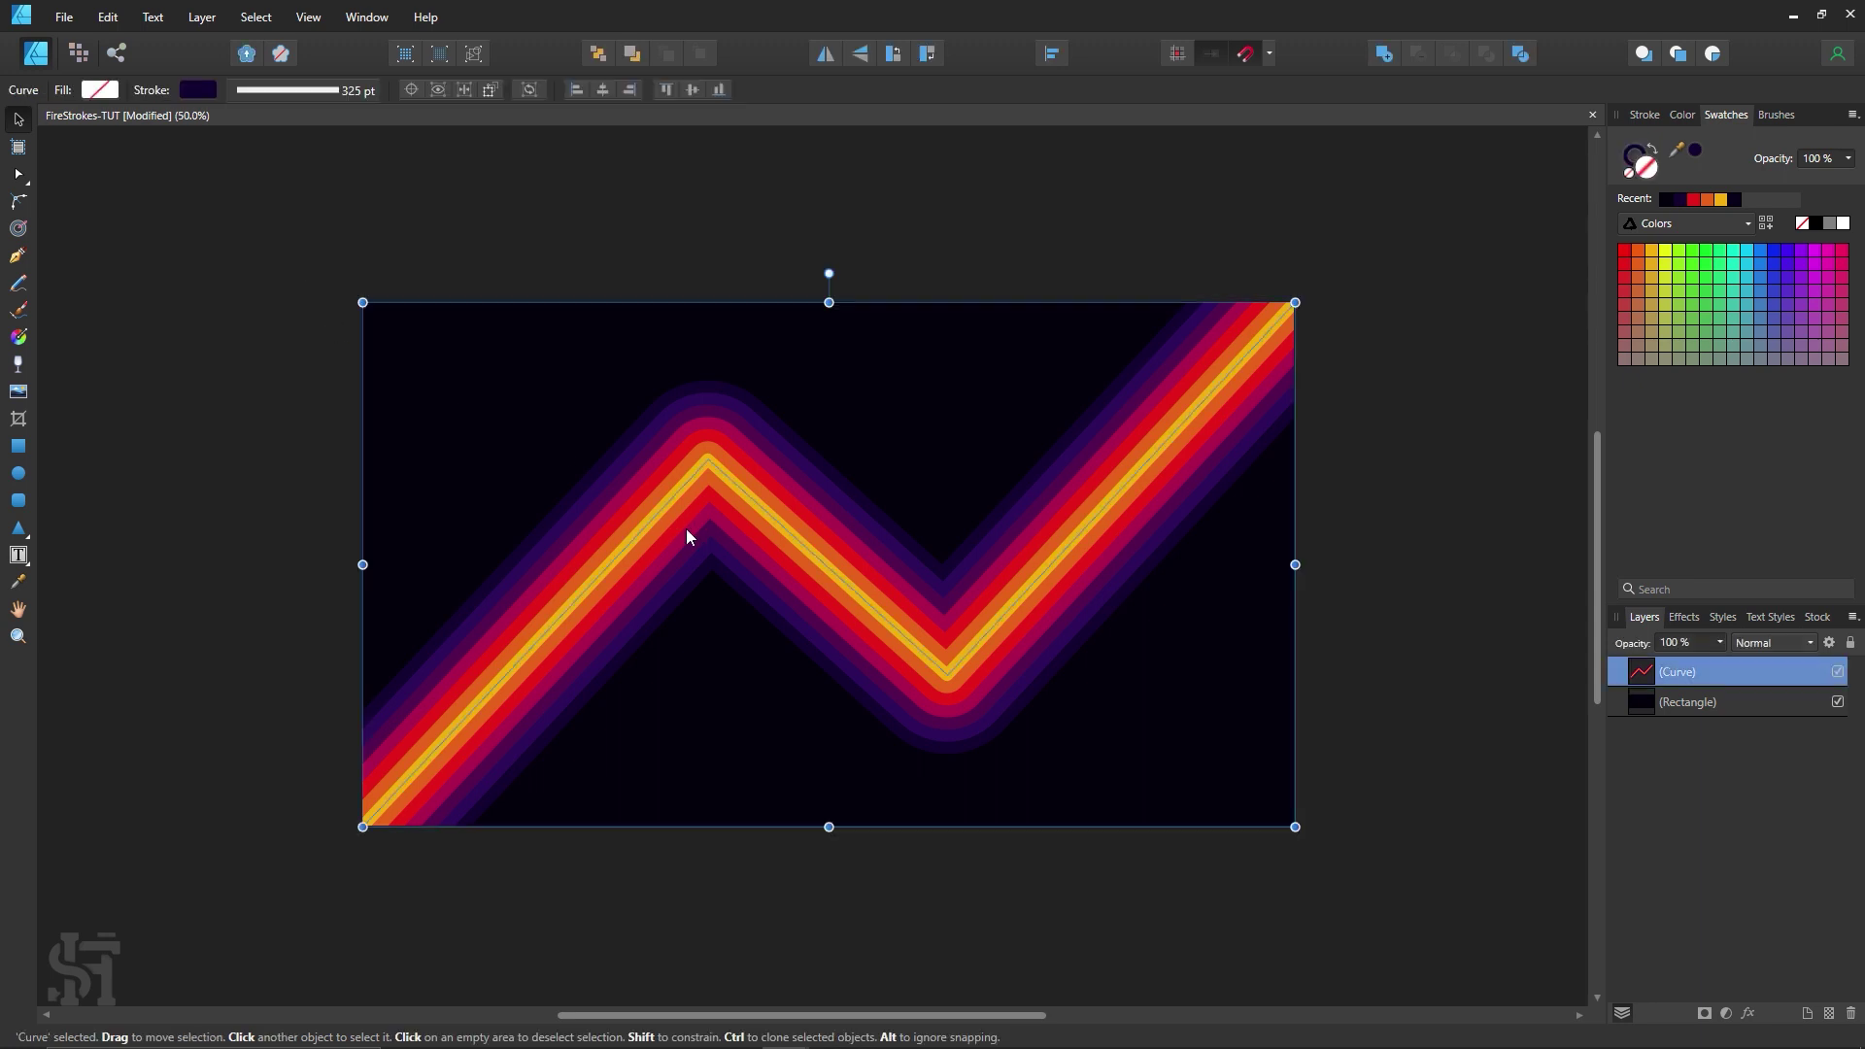
{"action": "key", "text": "a"}
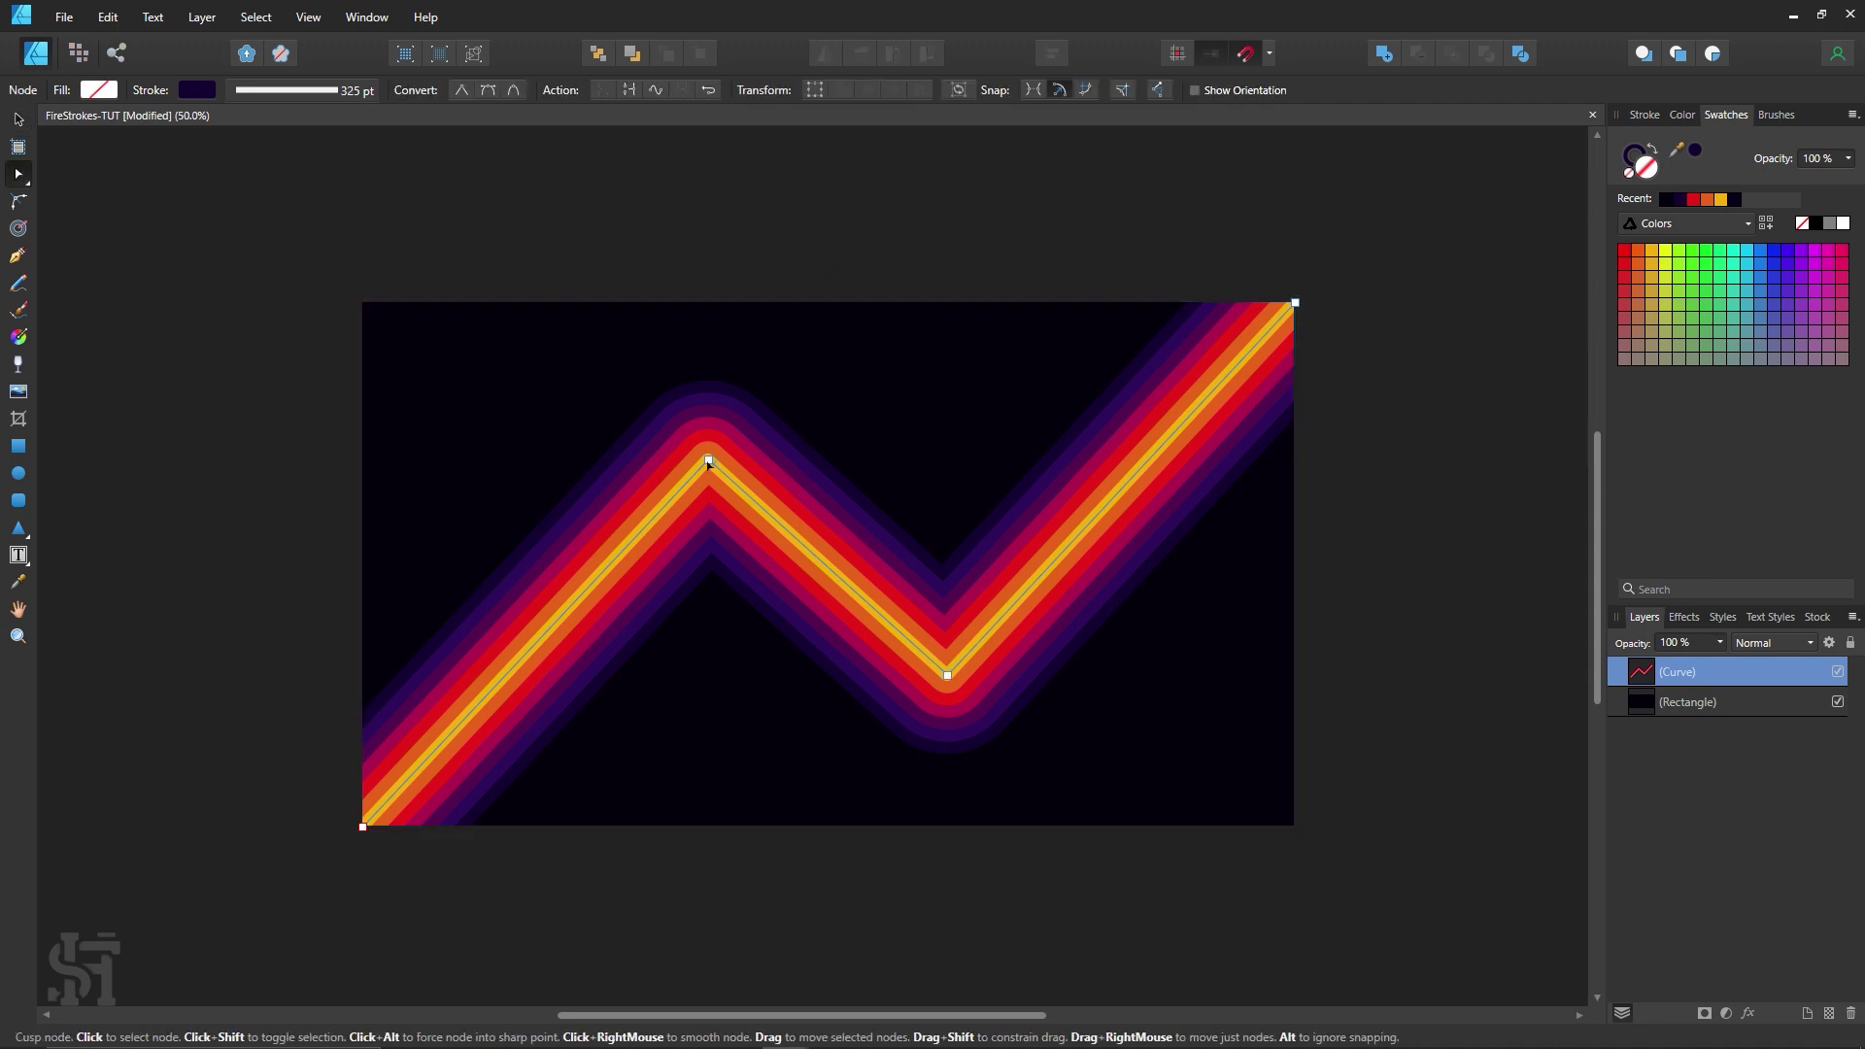
{"action": "left_click_drag", "start_coordinate": [729, 479], "coordinate": [715, 492]}
{"action": "left_click", "coordinate": [836, 871]}
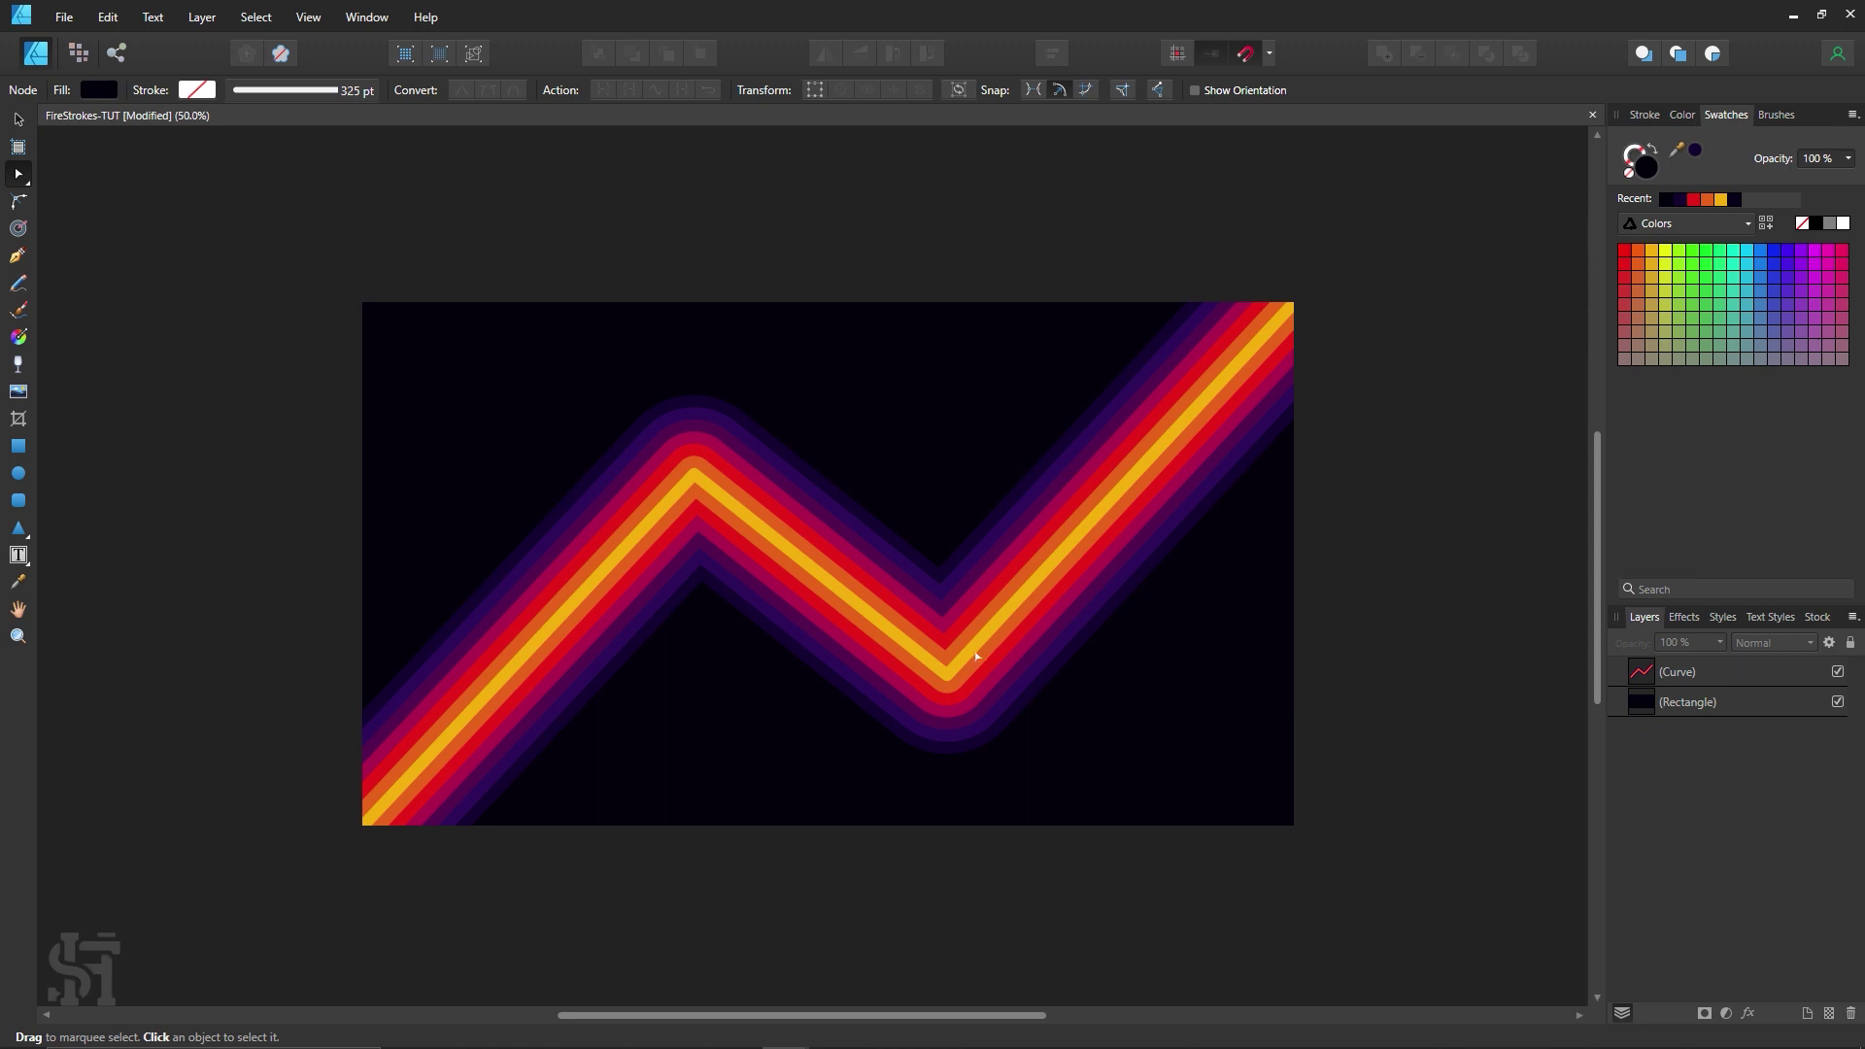
{"action": "left_click", "coordinate": [951, 678]}
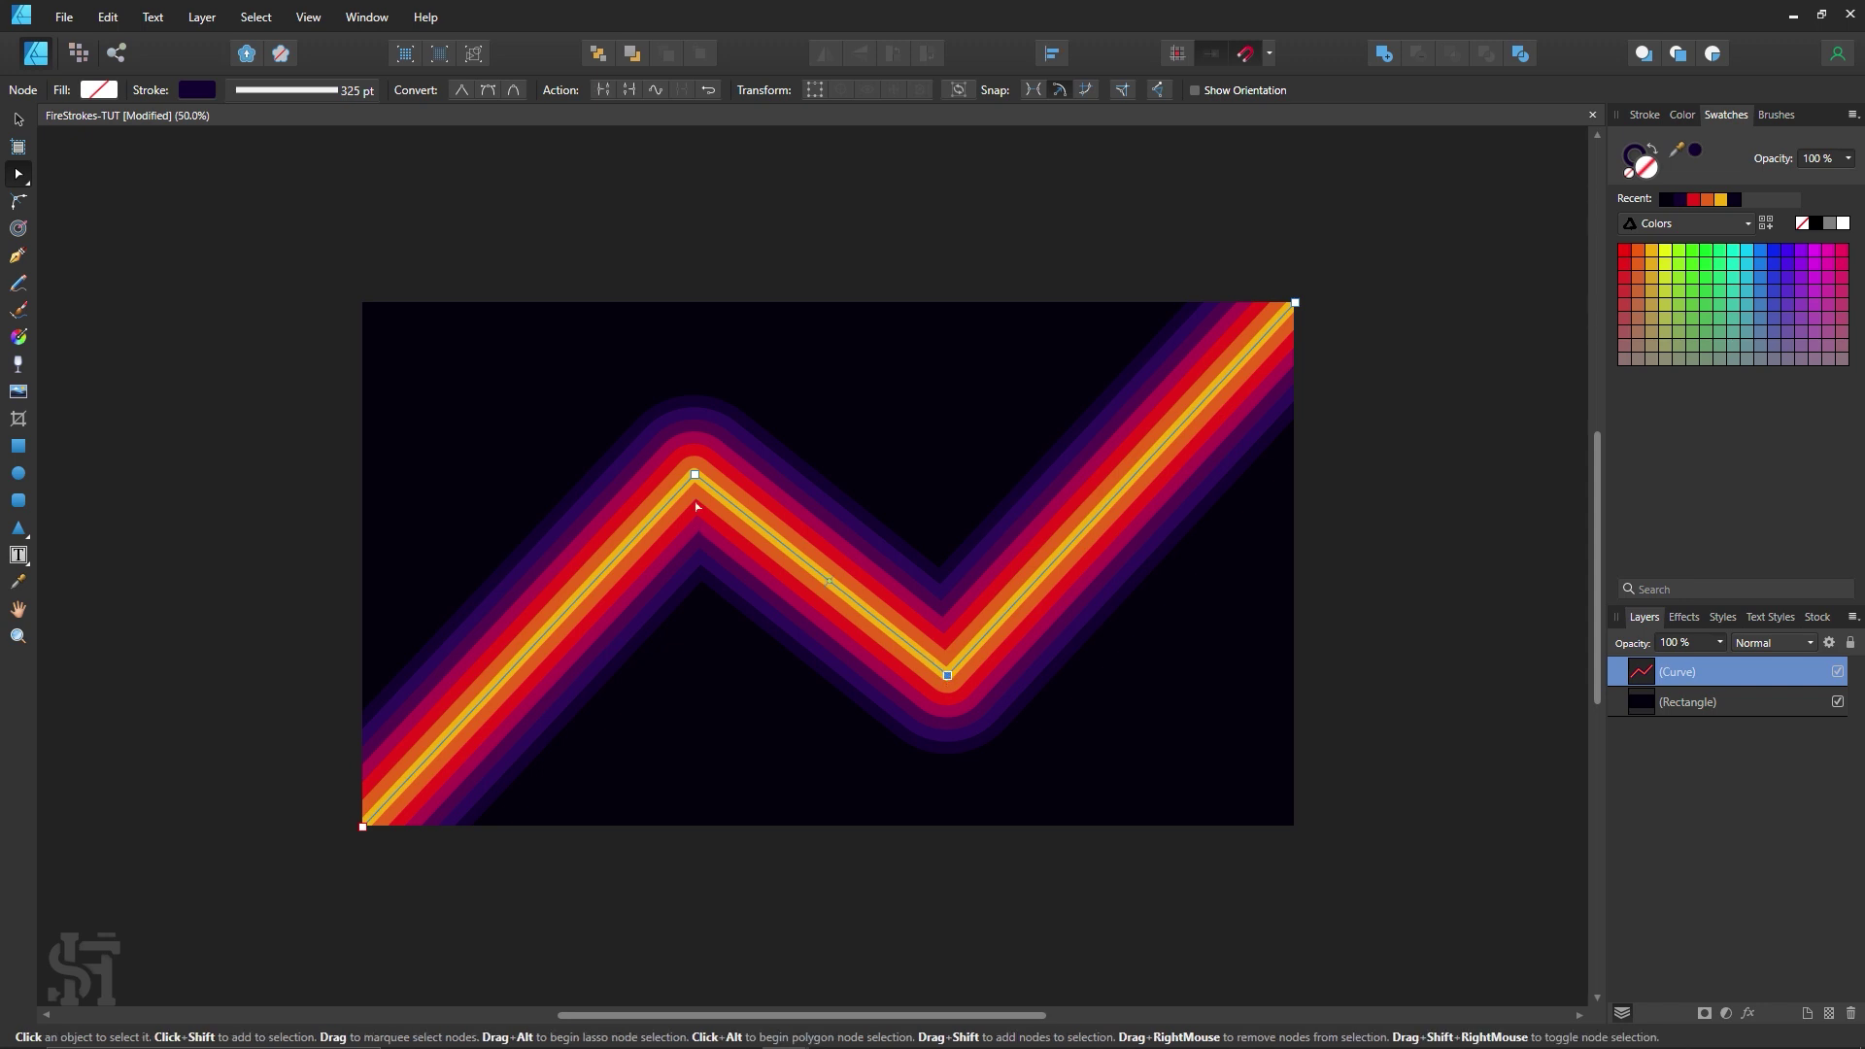
{"action": "left_click_drag", "start_coordinate": [694, 475], "coordinate": [706, 481]}
{"action": "mouse_move", "coordinate": [720, 491]}
{"action": "left_mouse_down"}
{"action": "mouse_move", "coordinate": [721, 335]}
{"action": "mouse_move", "coordinate": [721, 454]}
{"action": "left_mouse_up"}
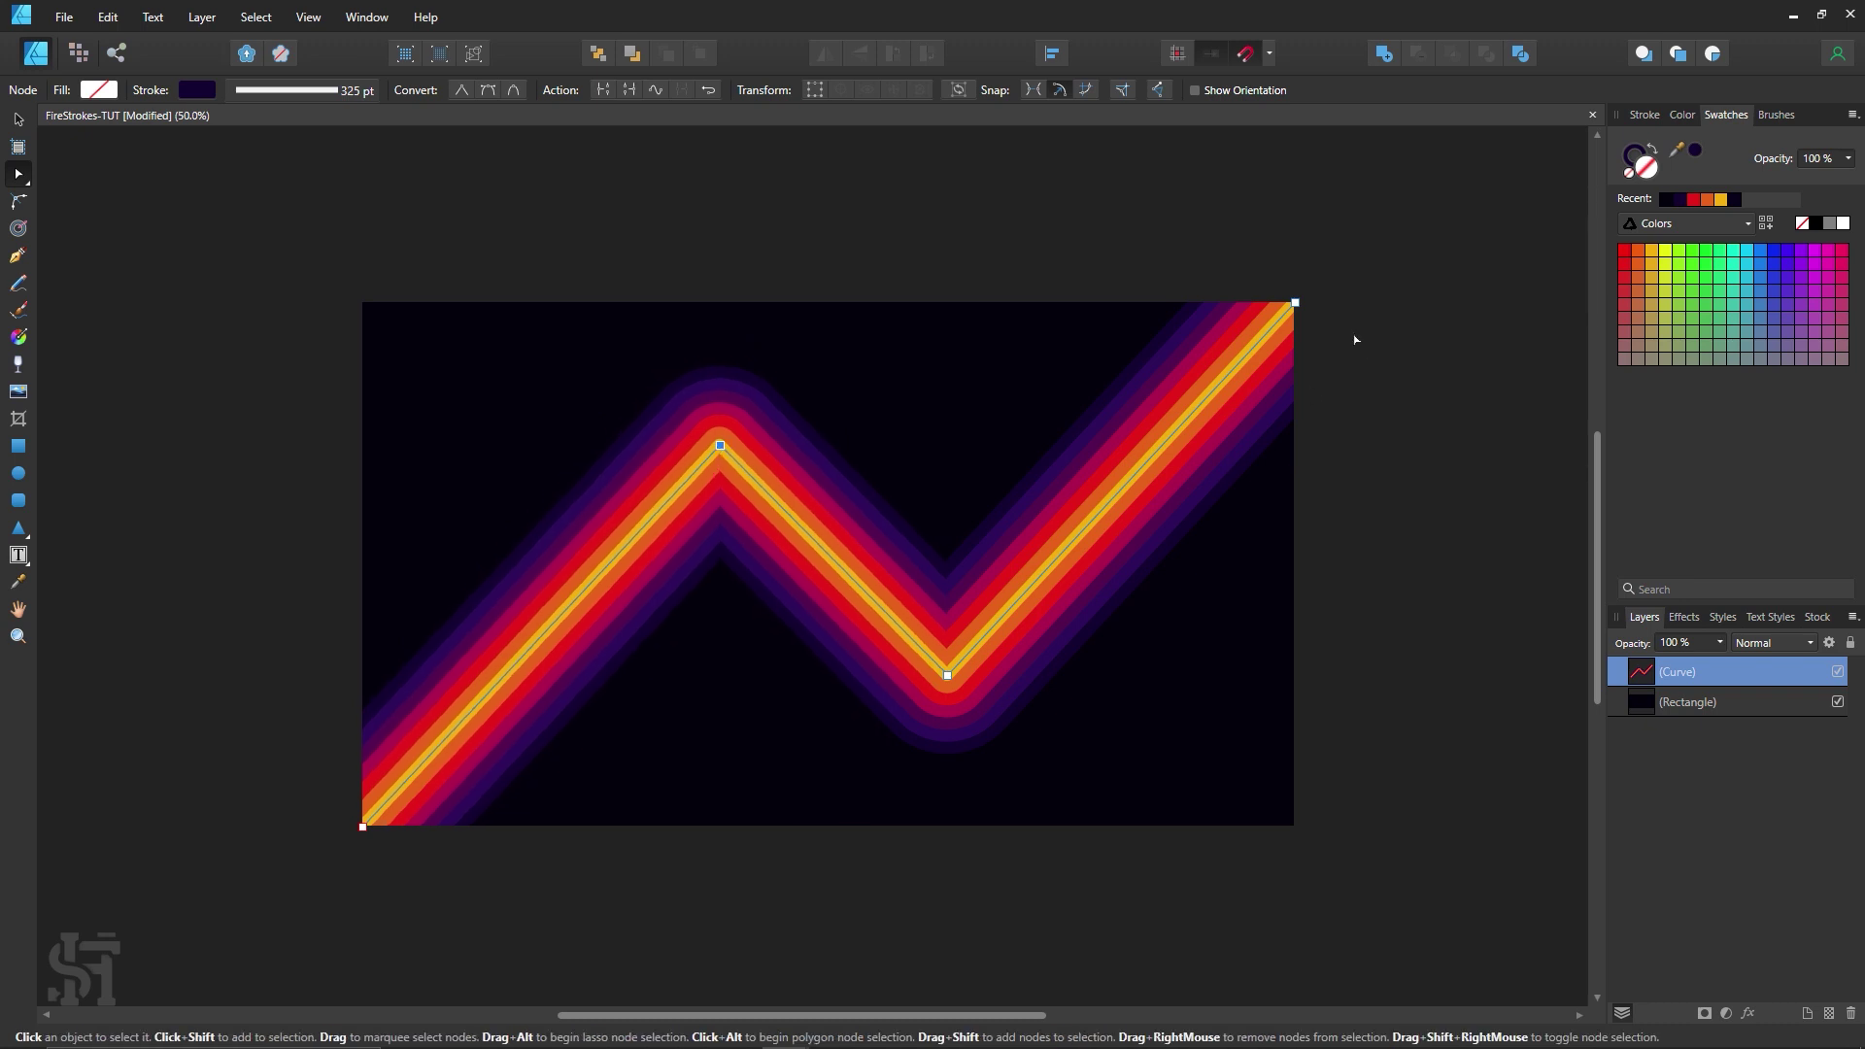
{"action": "left_click", "coordinate": [590, 207]}
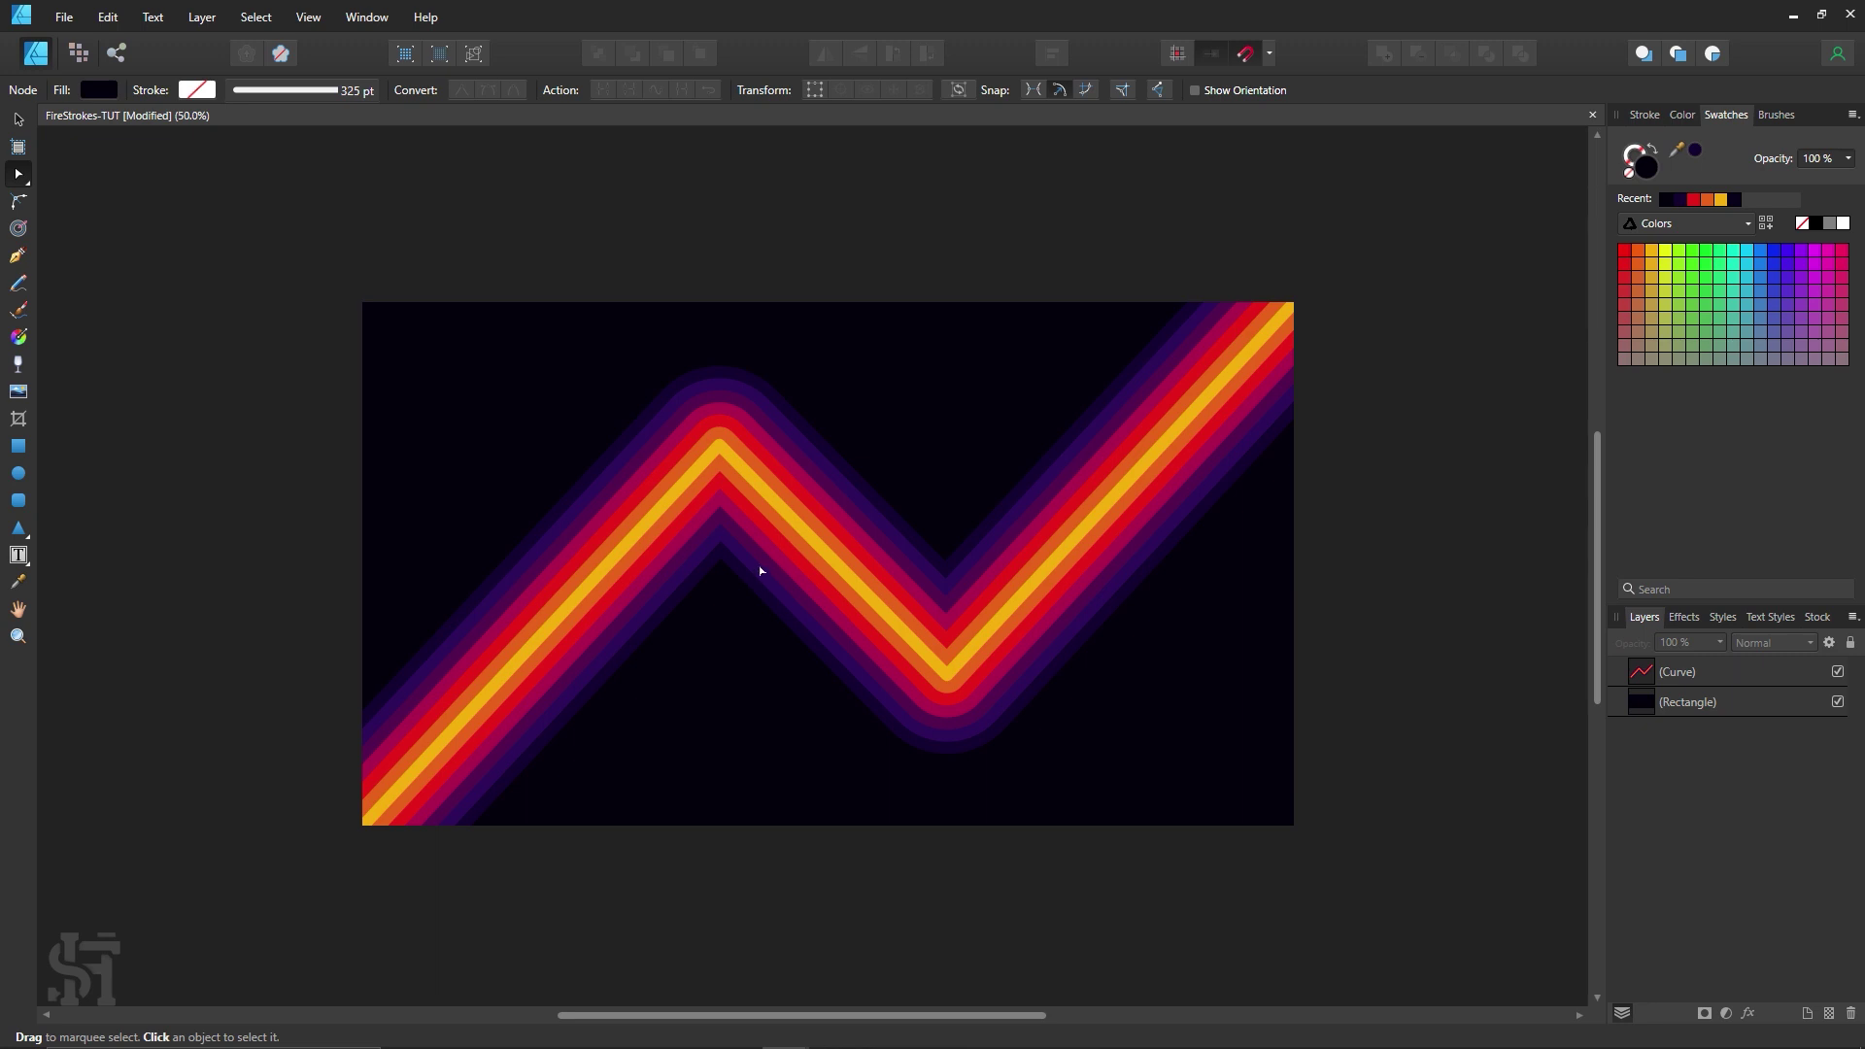
Step: Shift the zigzag curve left and place a duplicate of it to the right, behind the original
{"action": "left_click", "coordinate": [29, 125]}
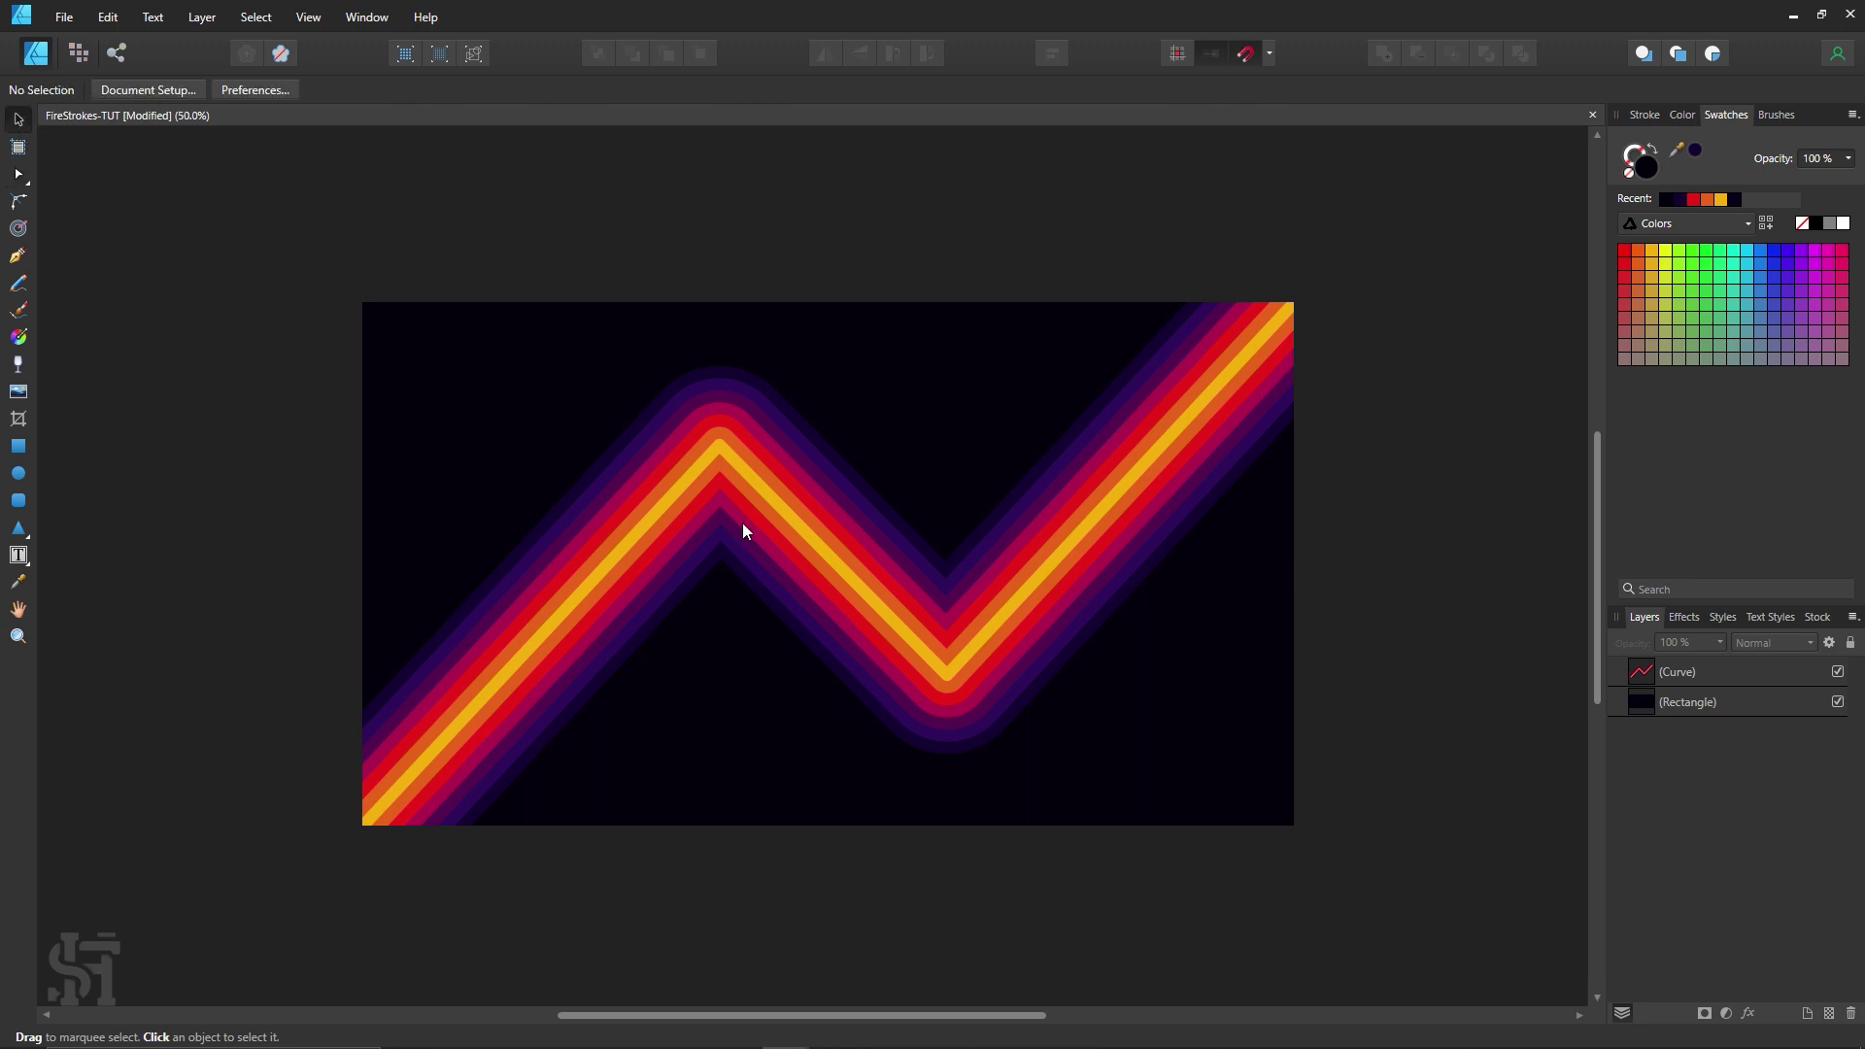
{"action": "mouse_move", "coordinate": [744, 523]}
{"action": "left_mouse_down"}
{"action": "mouse_move", "coordinate": [925, 535]}
{"action": "mouse_move", "coordinate": [727, 534]}
{"action": "left_mouse_up"}
{"action": "left_click", "coordinate": [558, 754]}
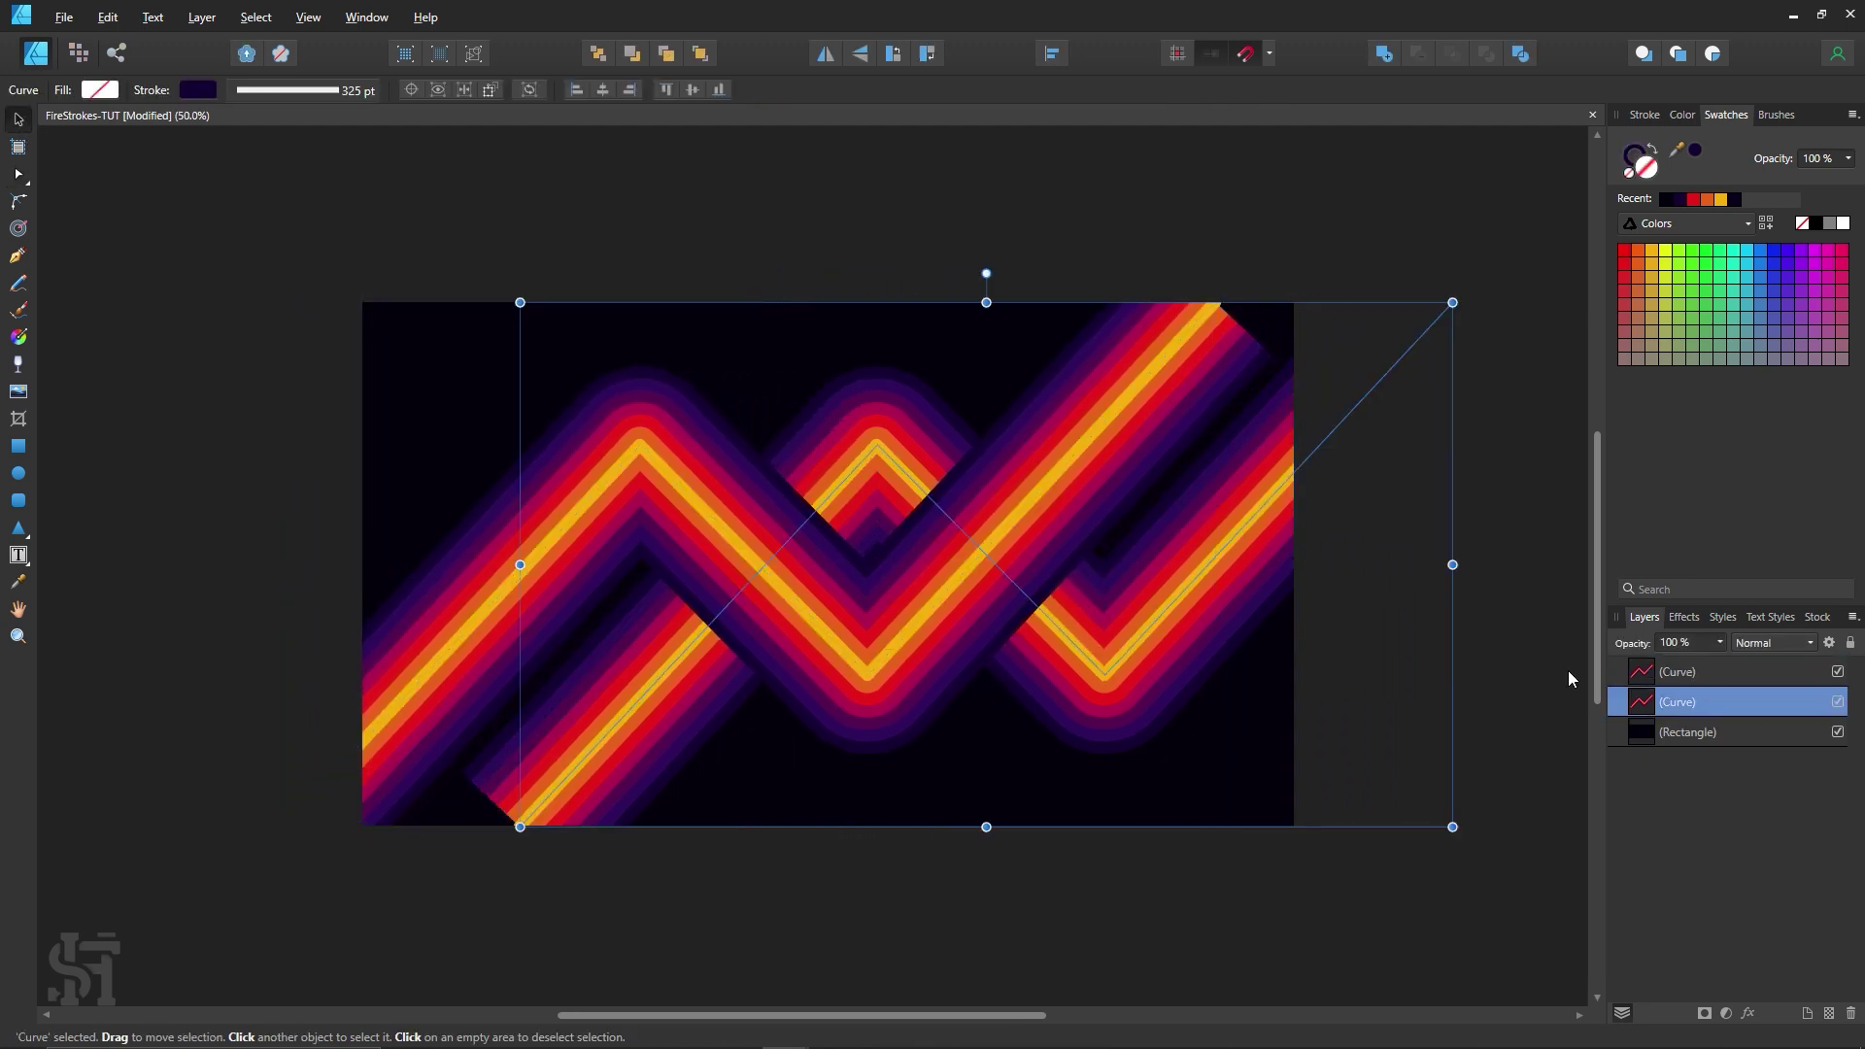
Step: Set the rear zigzag curve's blend mode to Luminosity
{"action": "left_click", "coordinate": [1763, 646]}
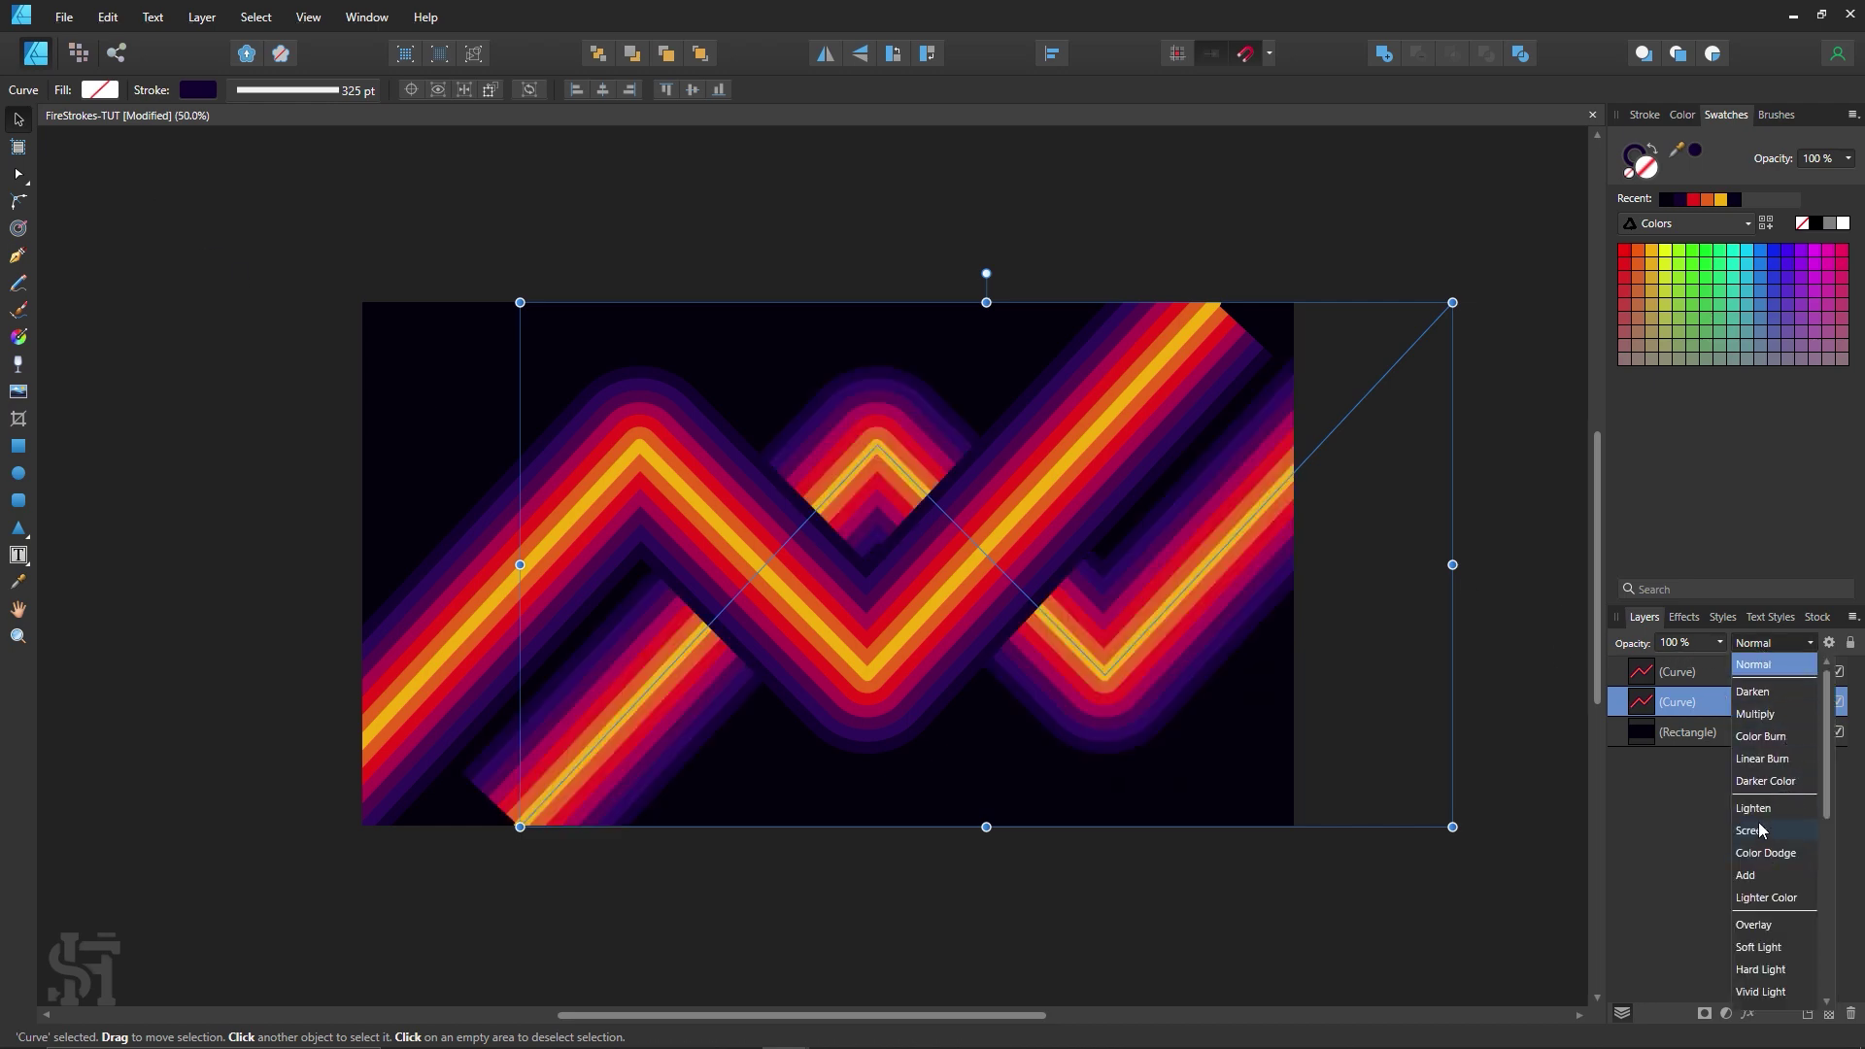
{"action": "scroll", "coordinate": [1738, 986], "scroll_direction": "down", "scroll_amount": 2}
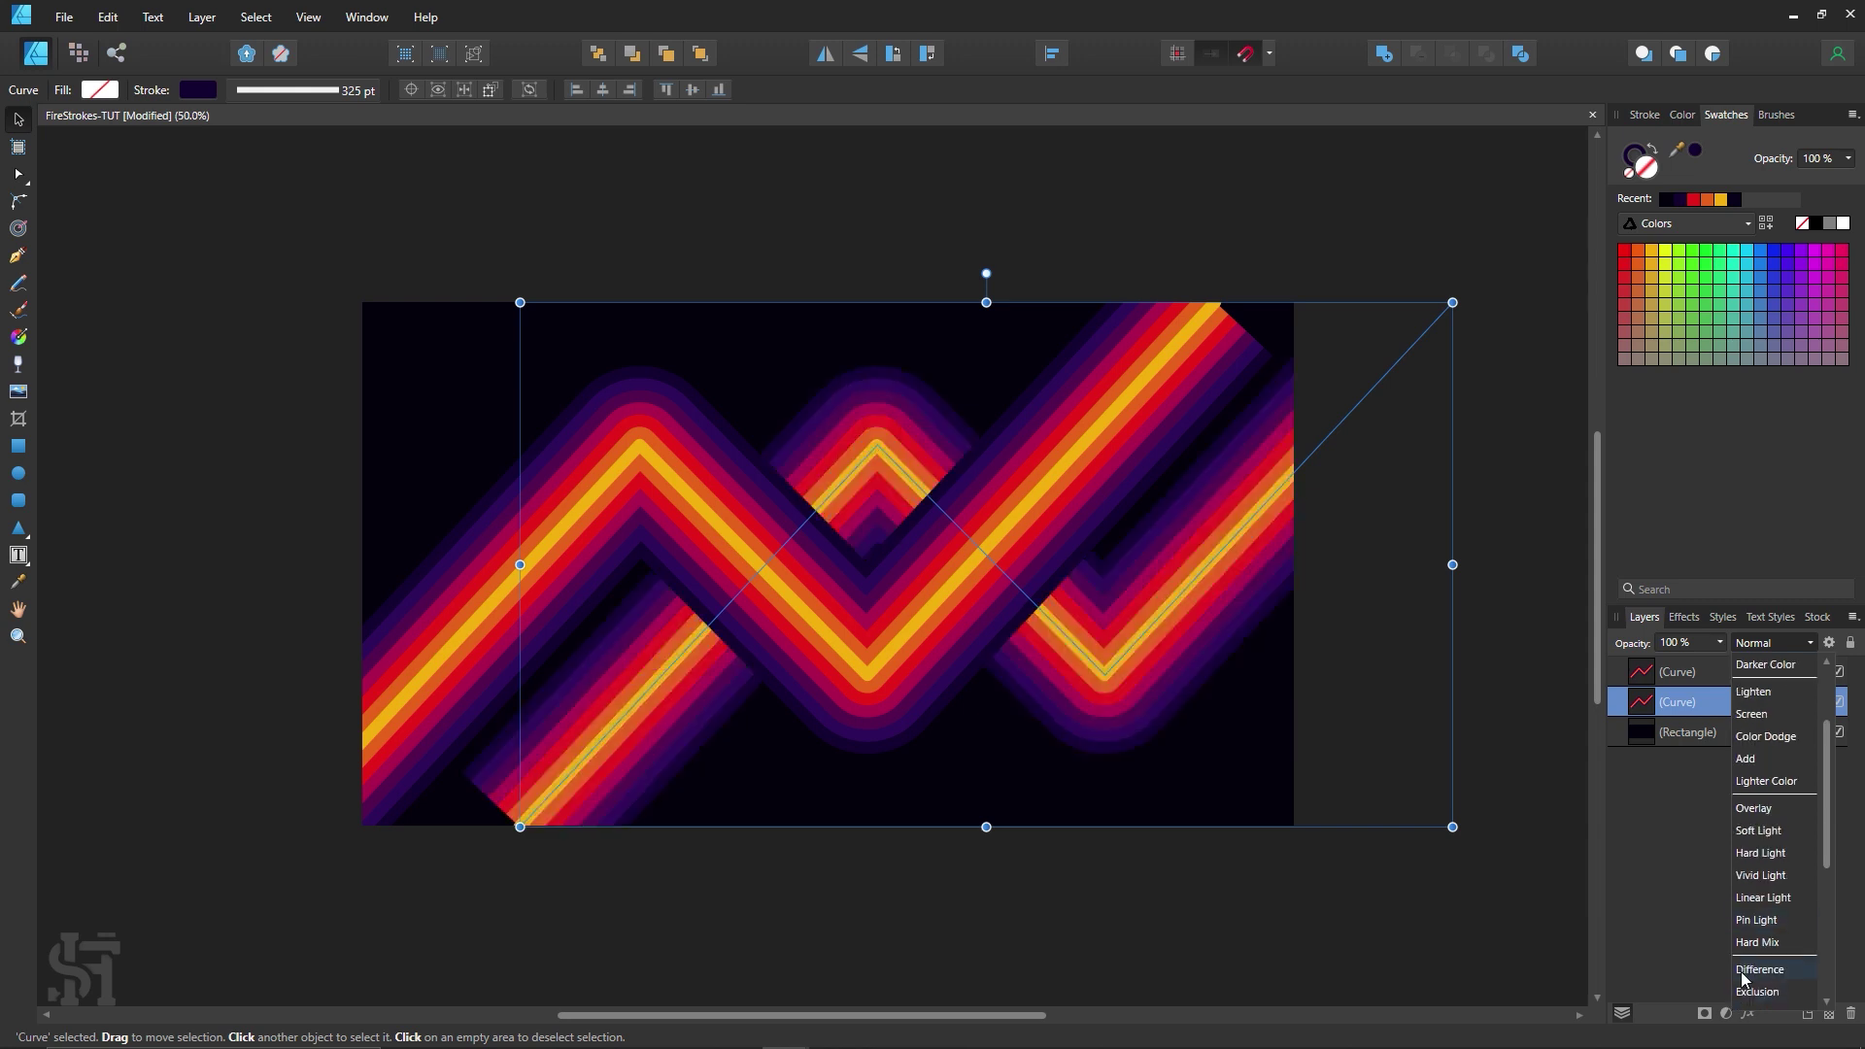
{"action": "scroll", "coordinate": [1753, 933], "scroll_direction": "down", "scroll_amount": 2}
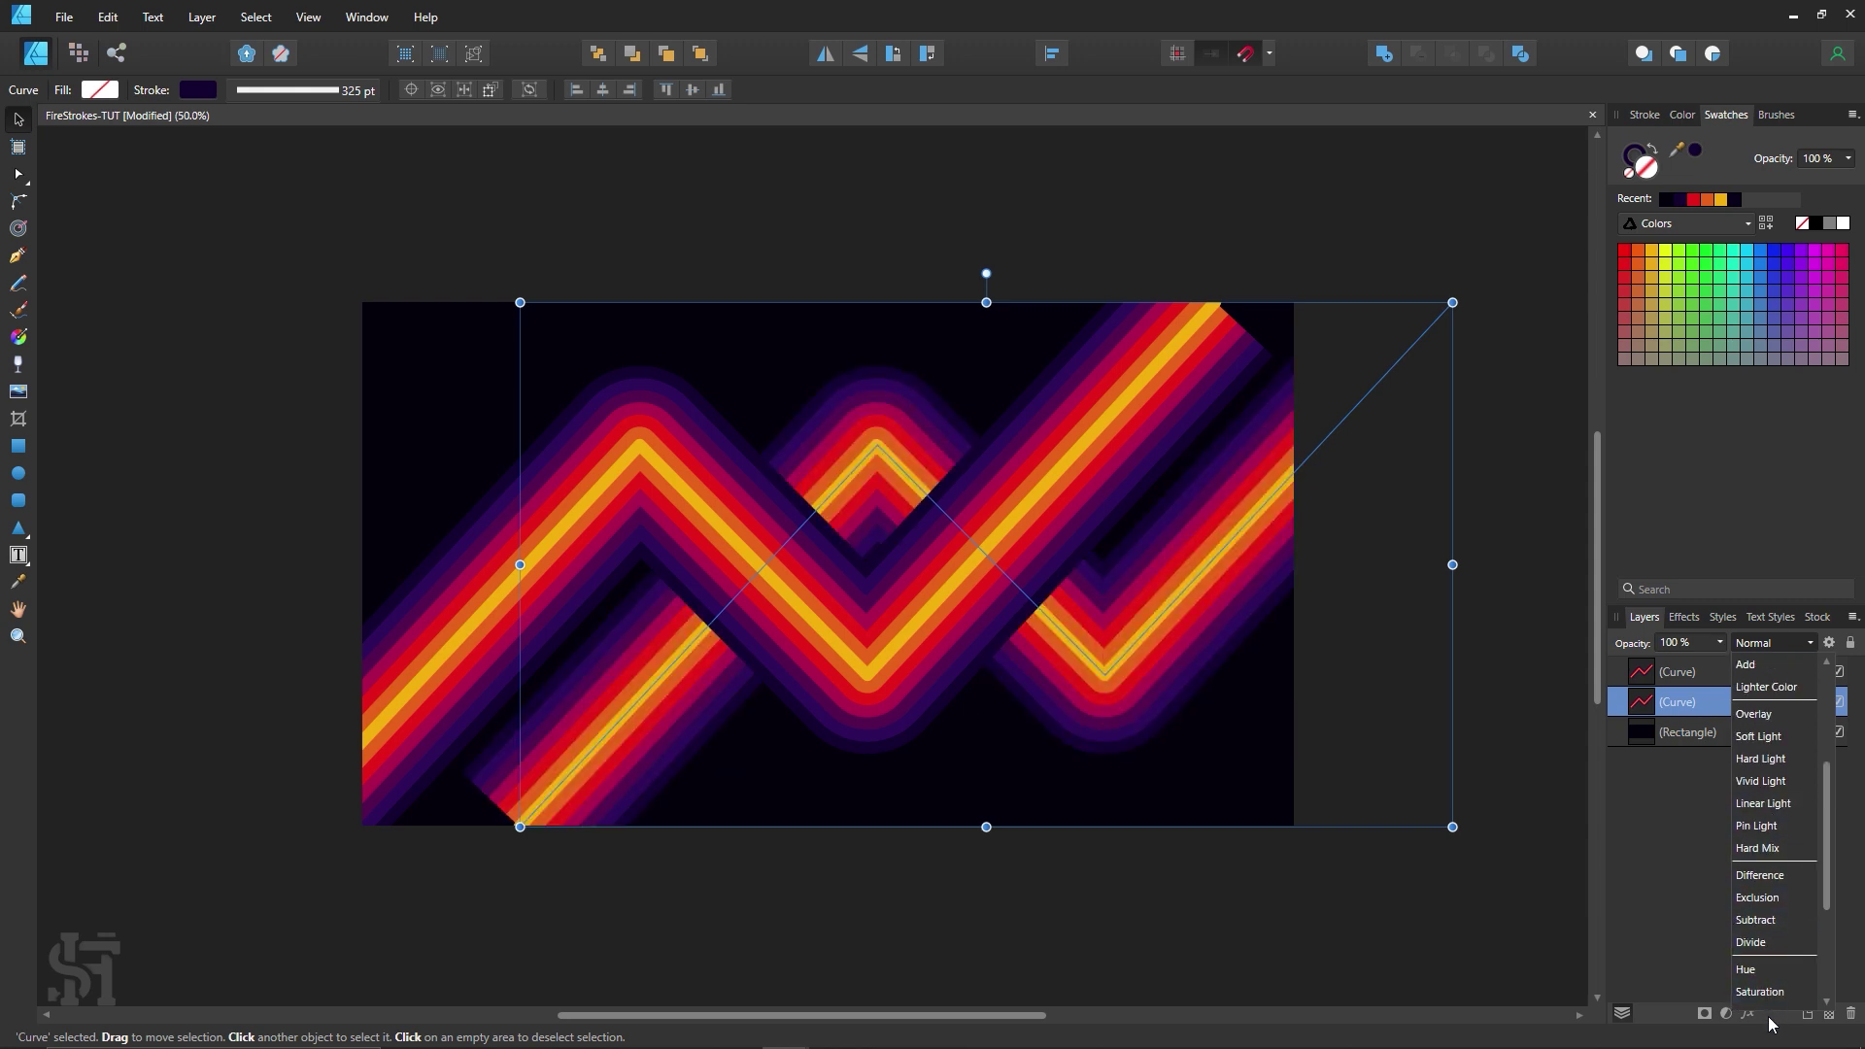
{"action": "scroll", "coordinate": [1768, 972], "scroll_direction": "down", "scroll_amount": 3}
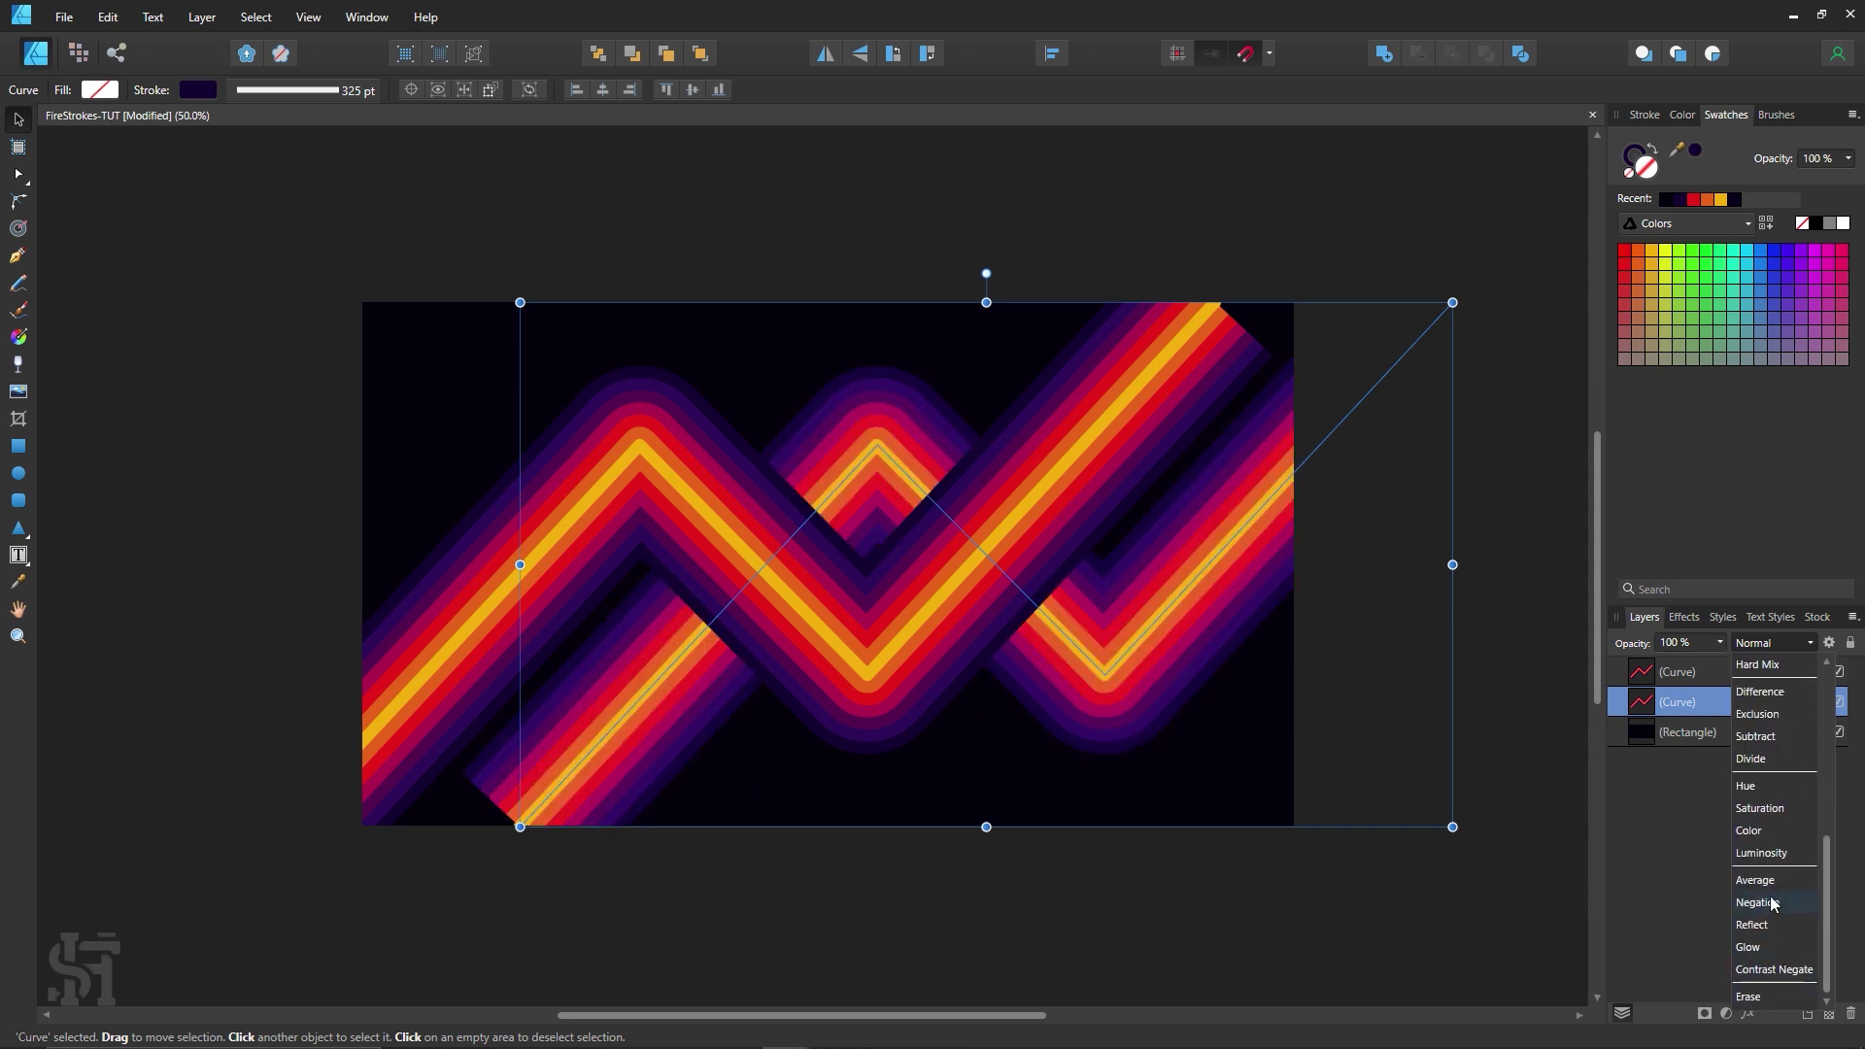
{"action": "left_click", "coordinate": [1761, 853]}
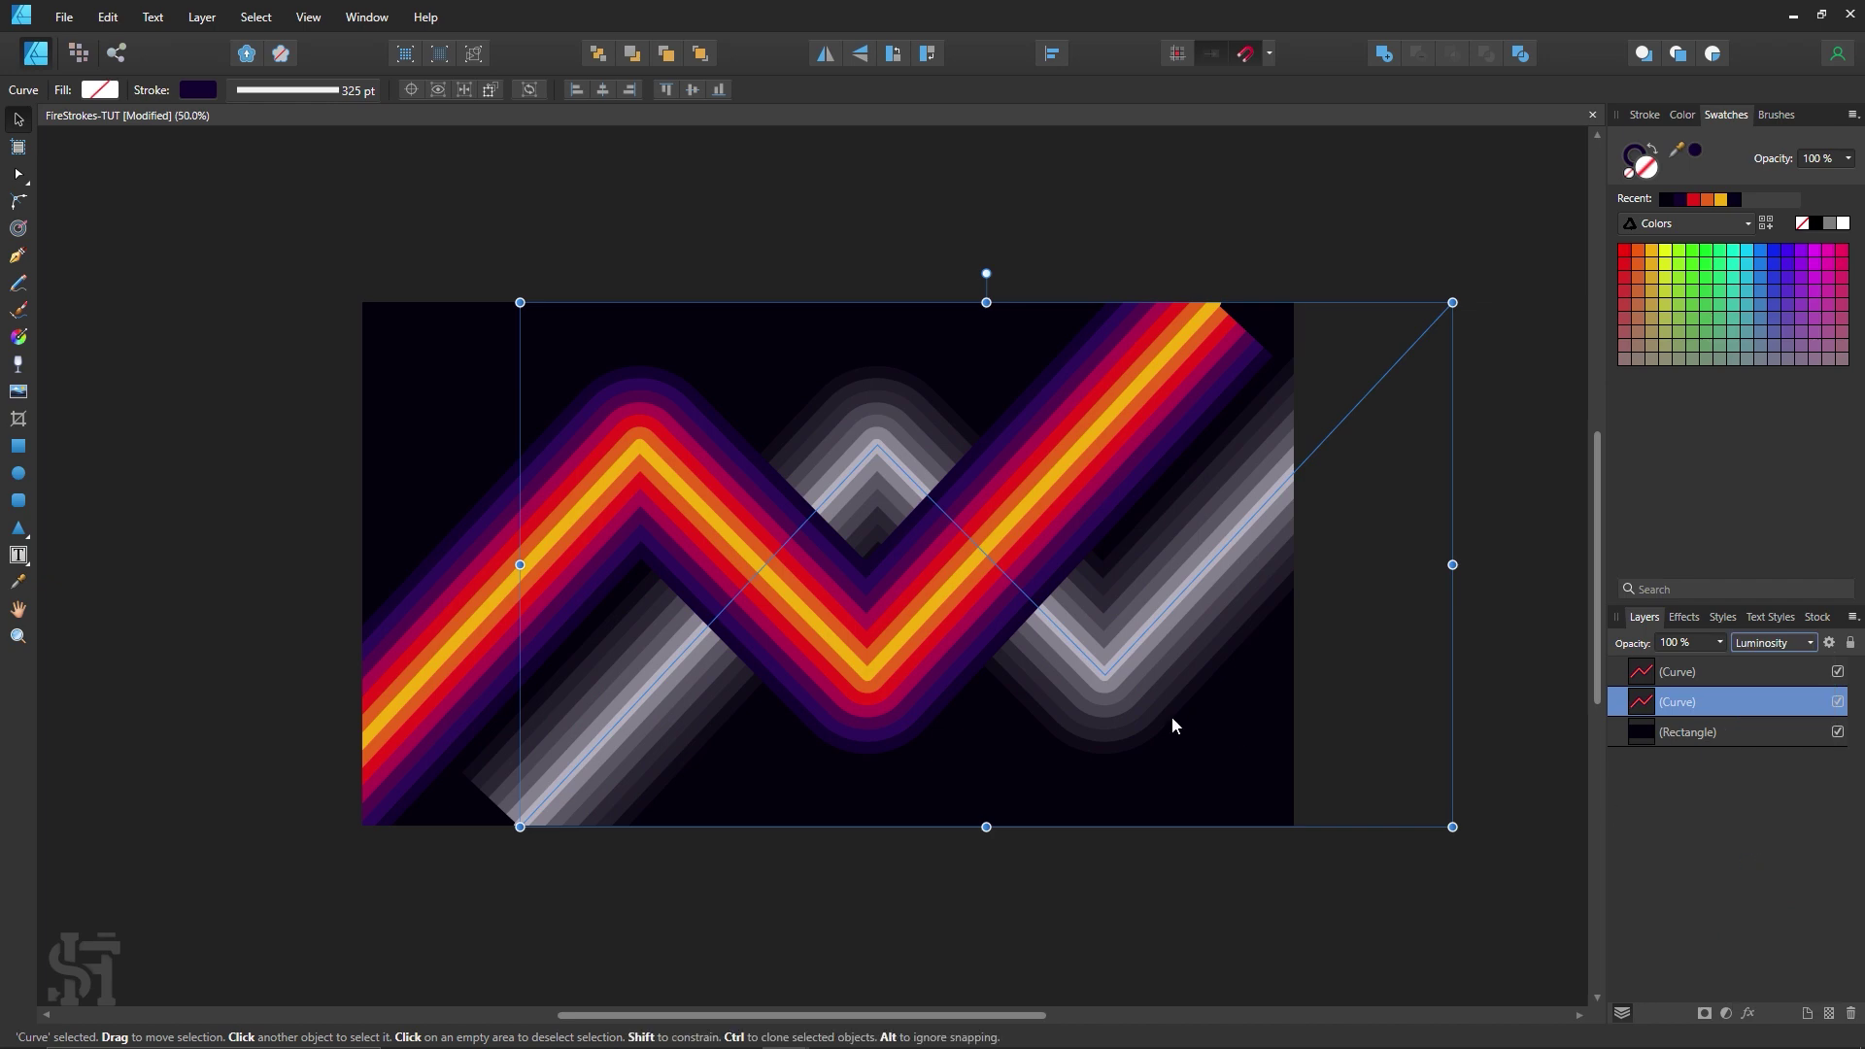
Step: Bring the right-hand zigzag curve to the front, set its blend mode to Exclusion, and deselect it
{"action": "key", "text": "ctrl+shift+bracketright"}
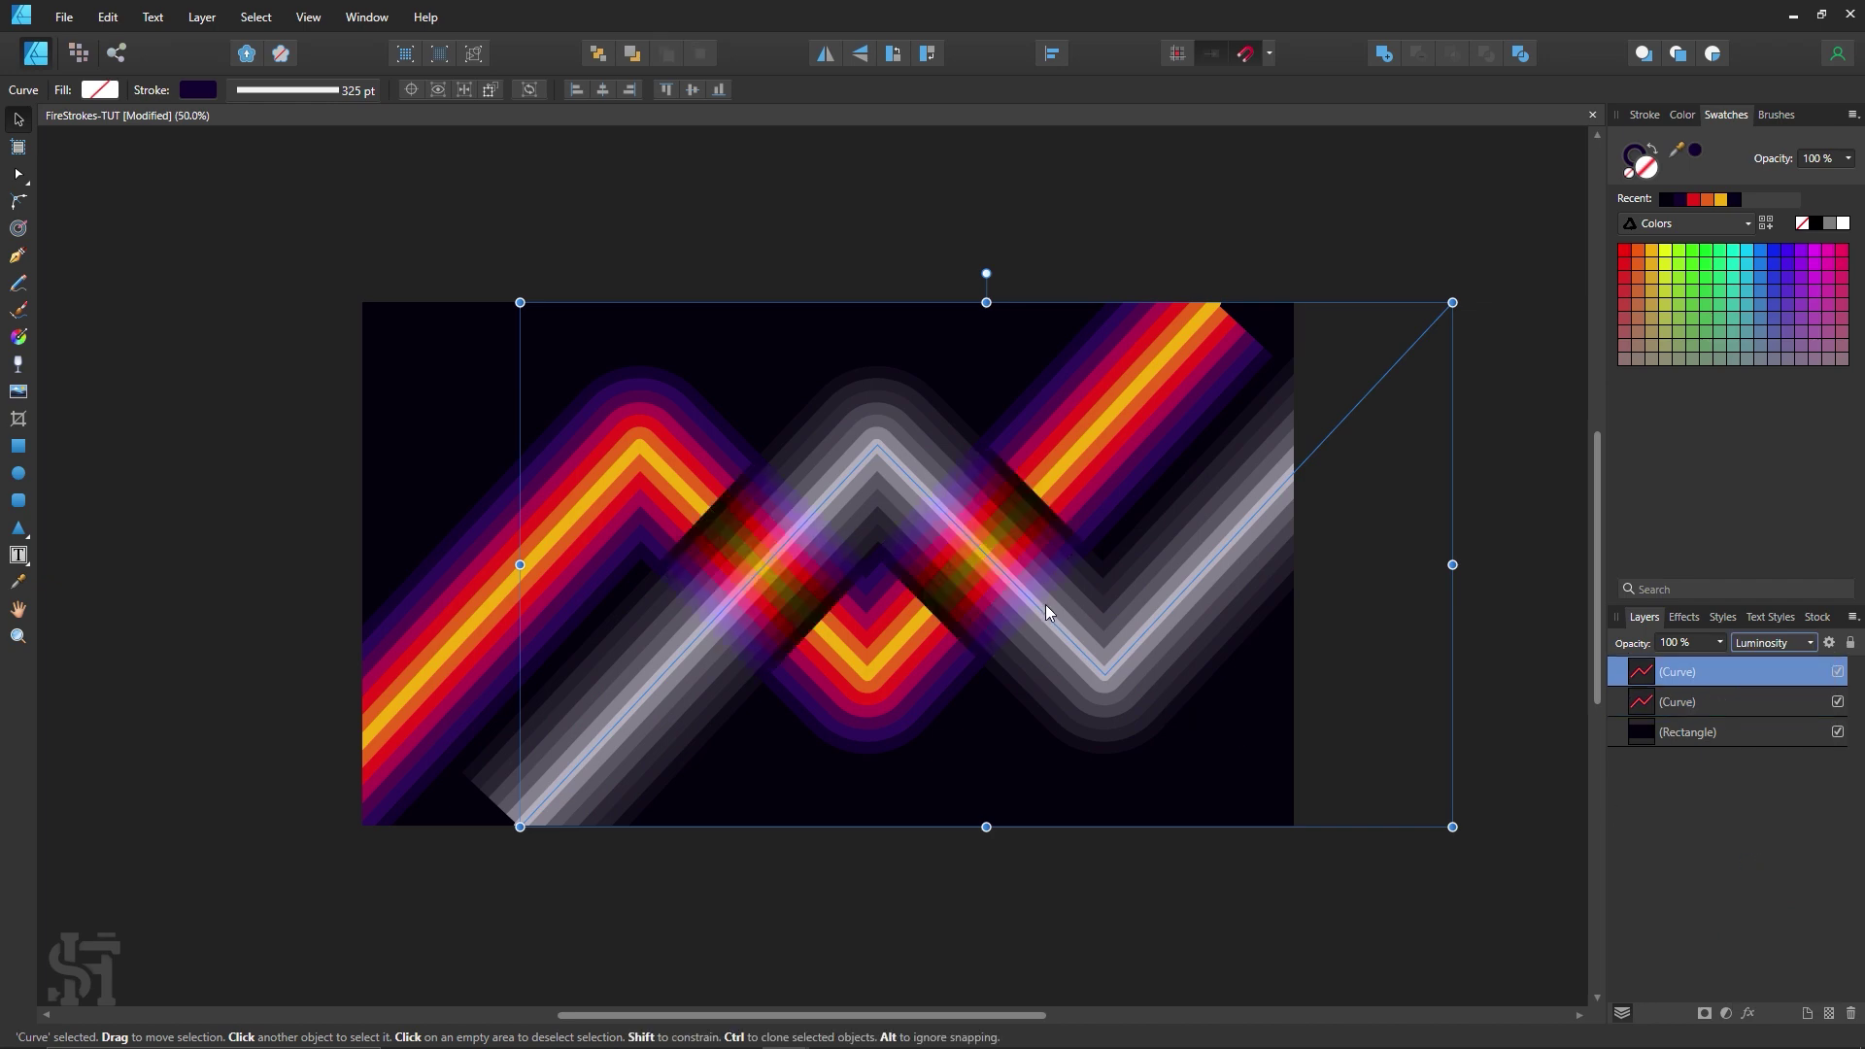
{"action": "left_click", "coordinate": [1774, 642]}
{"action": "left_click", "coordinate": [1768, 724]}
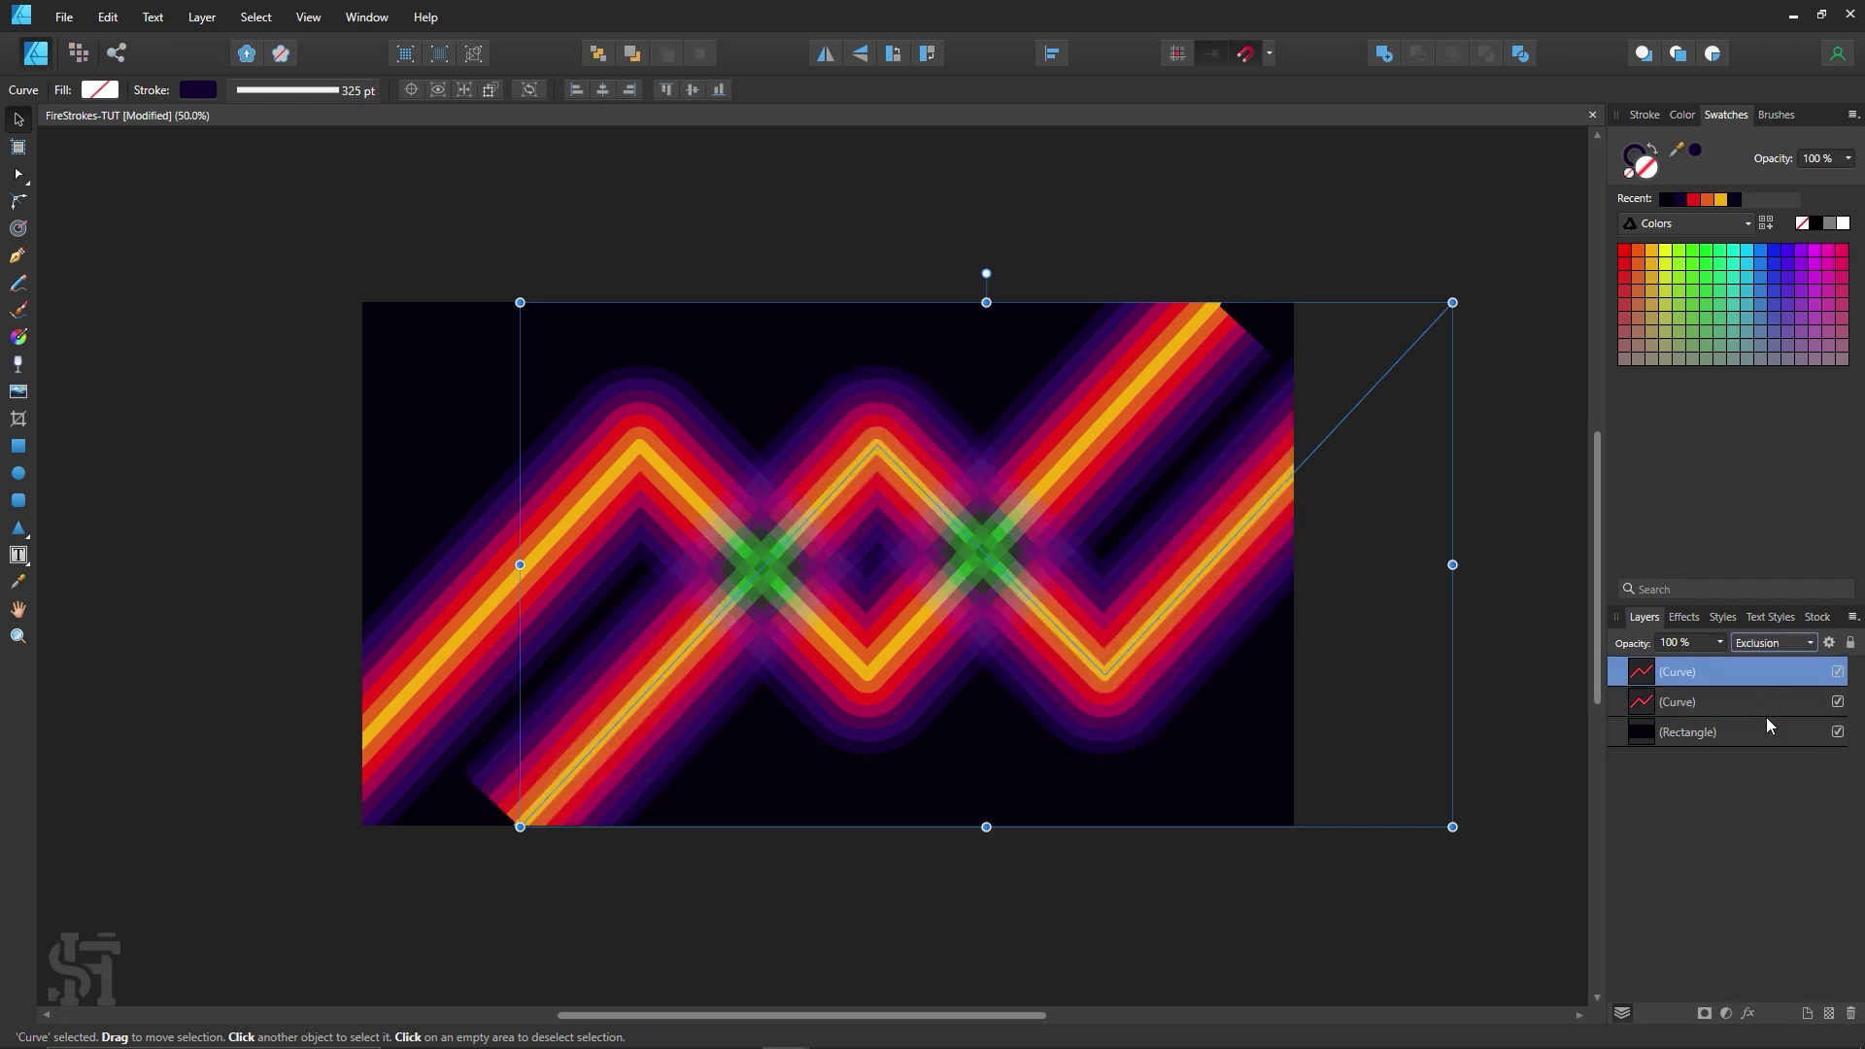
{"action": "left_click", "coordinate": [1338, 963]}
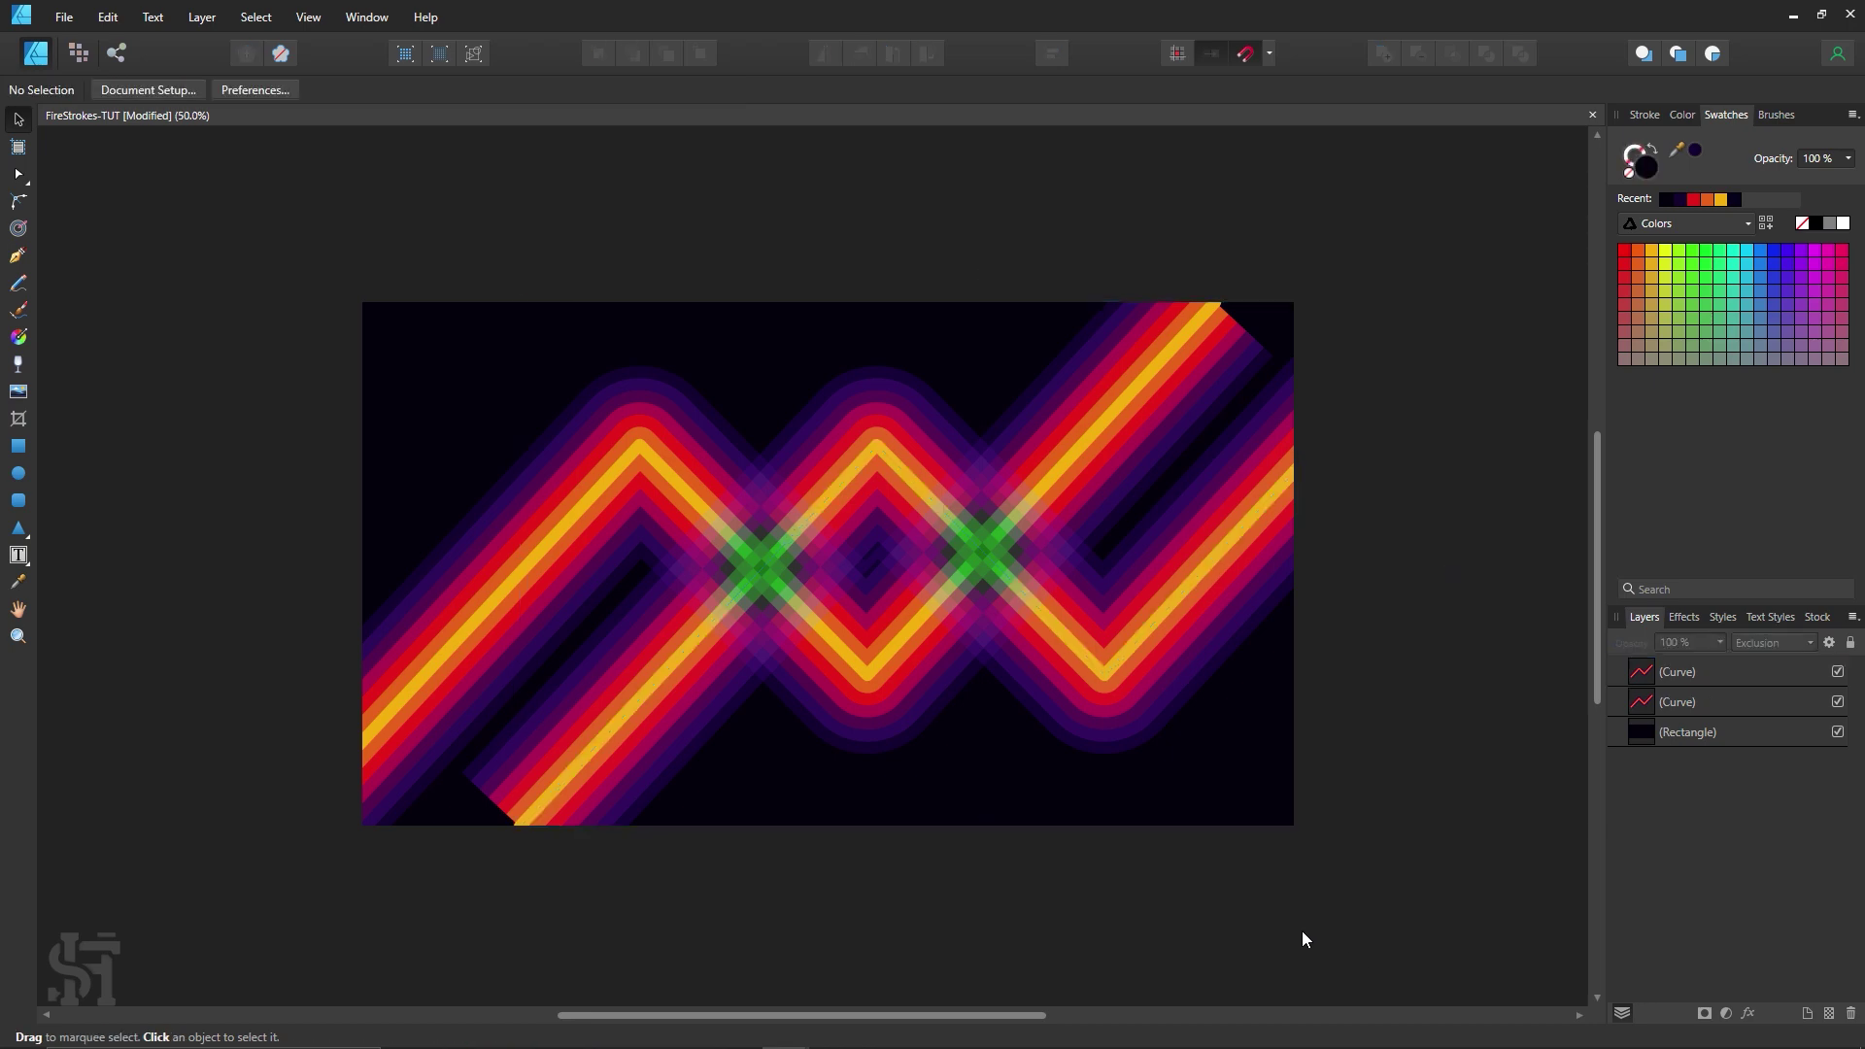
Step: Set the right-hand zigzag curve's blend mode to Lighter Color and deselect it
{"action": "left_click", "coordinate": [1068, 686]}
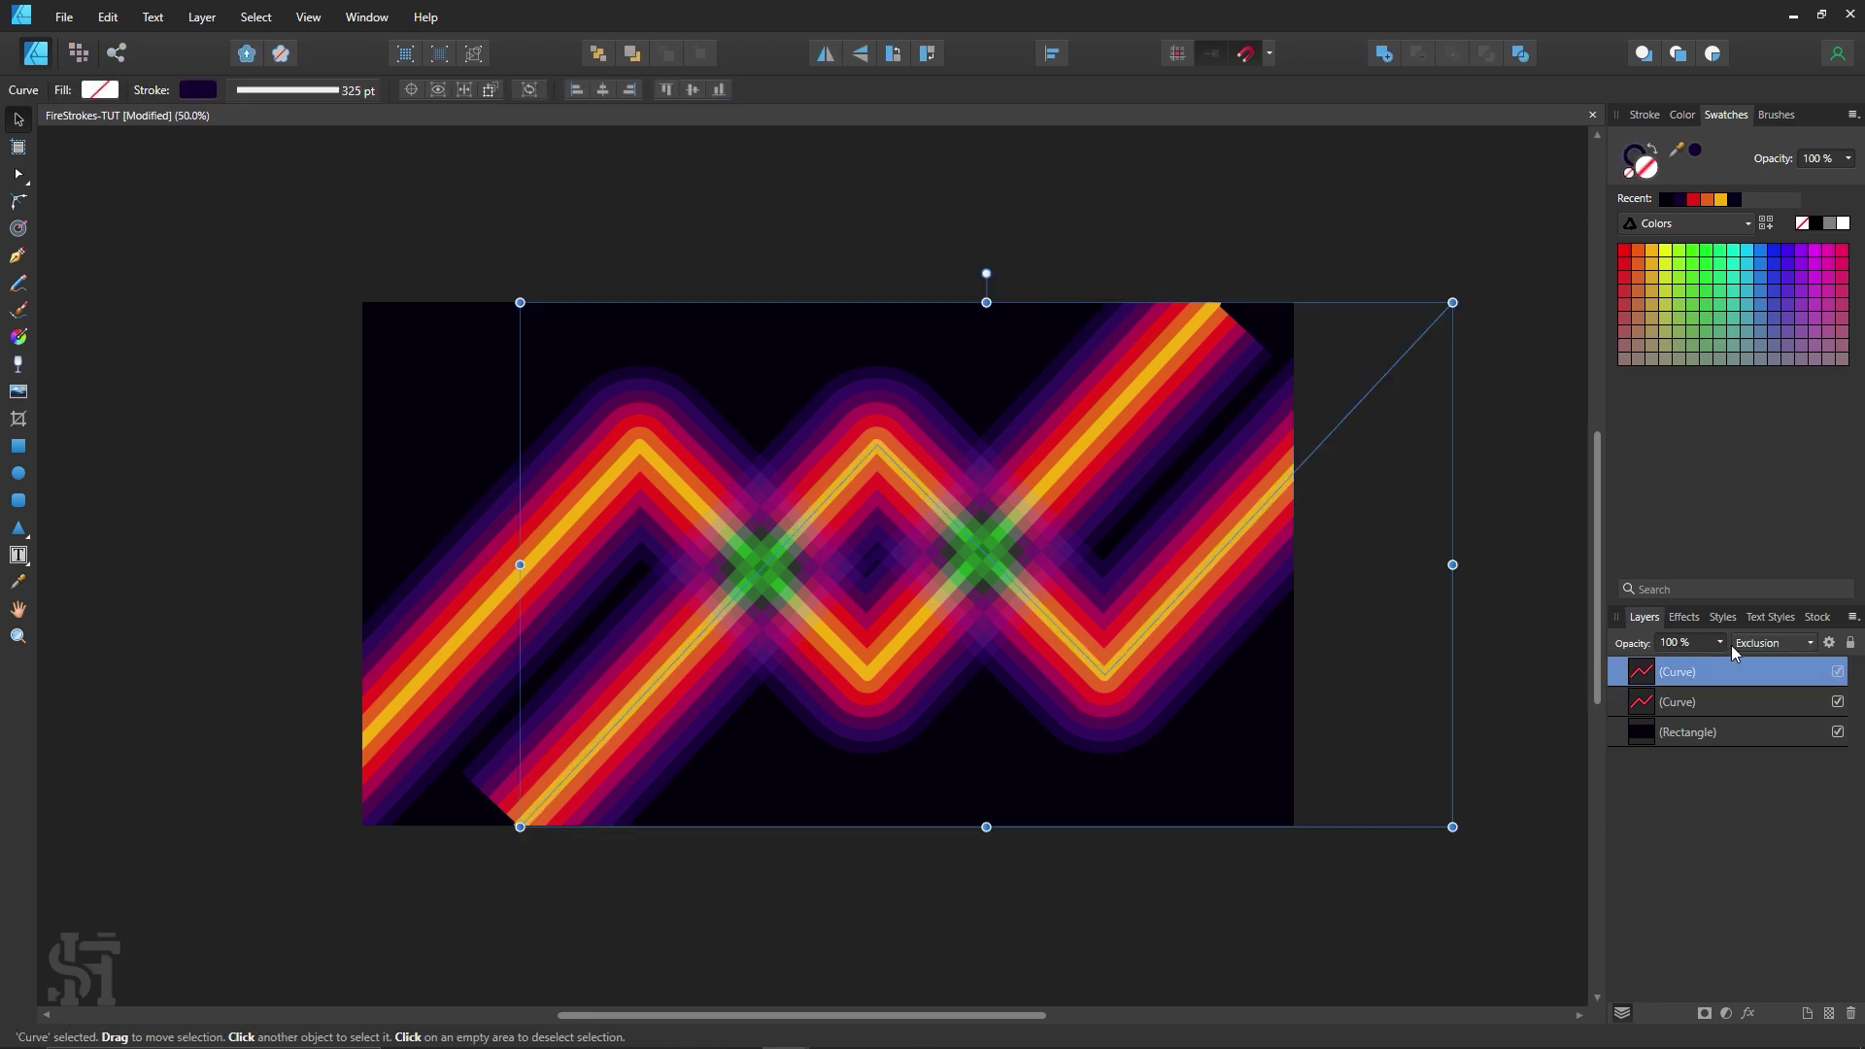
{"action": "left_click", "coordinate": [1774, 642]}
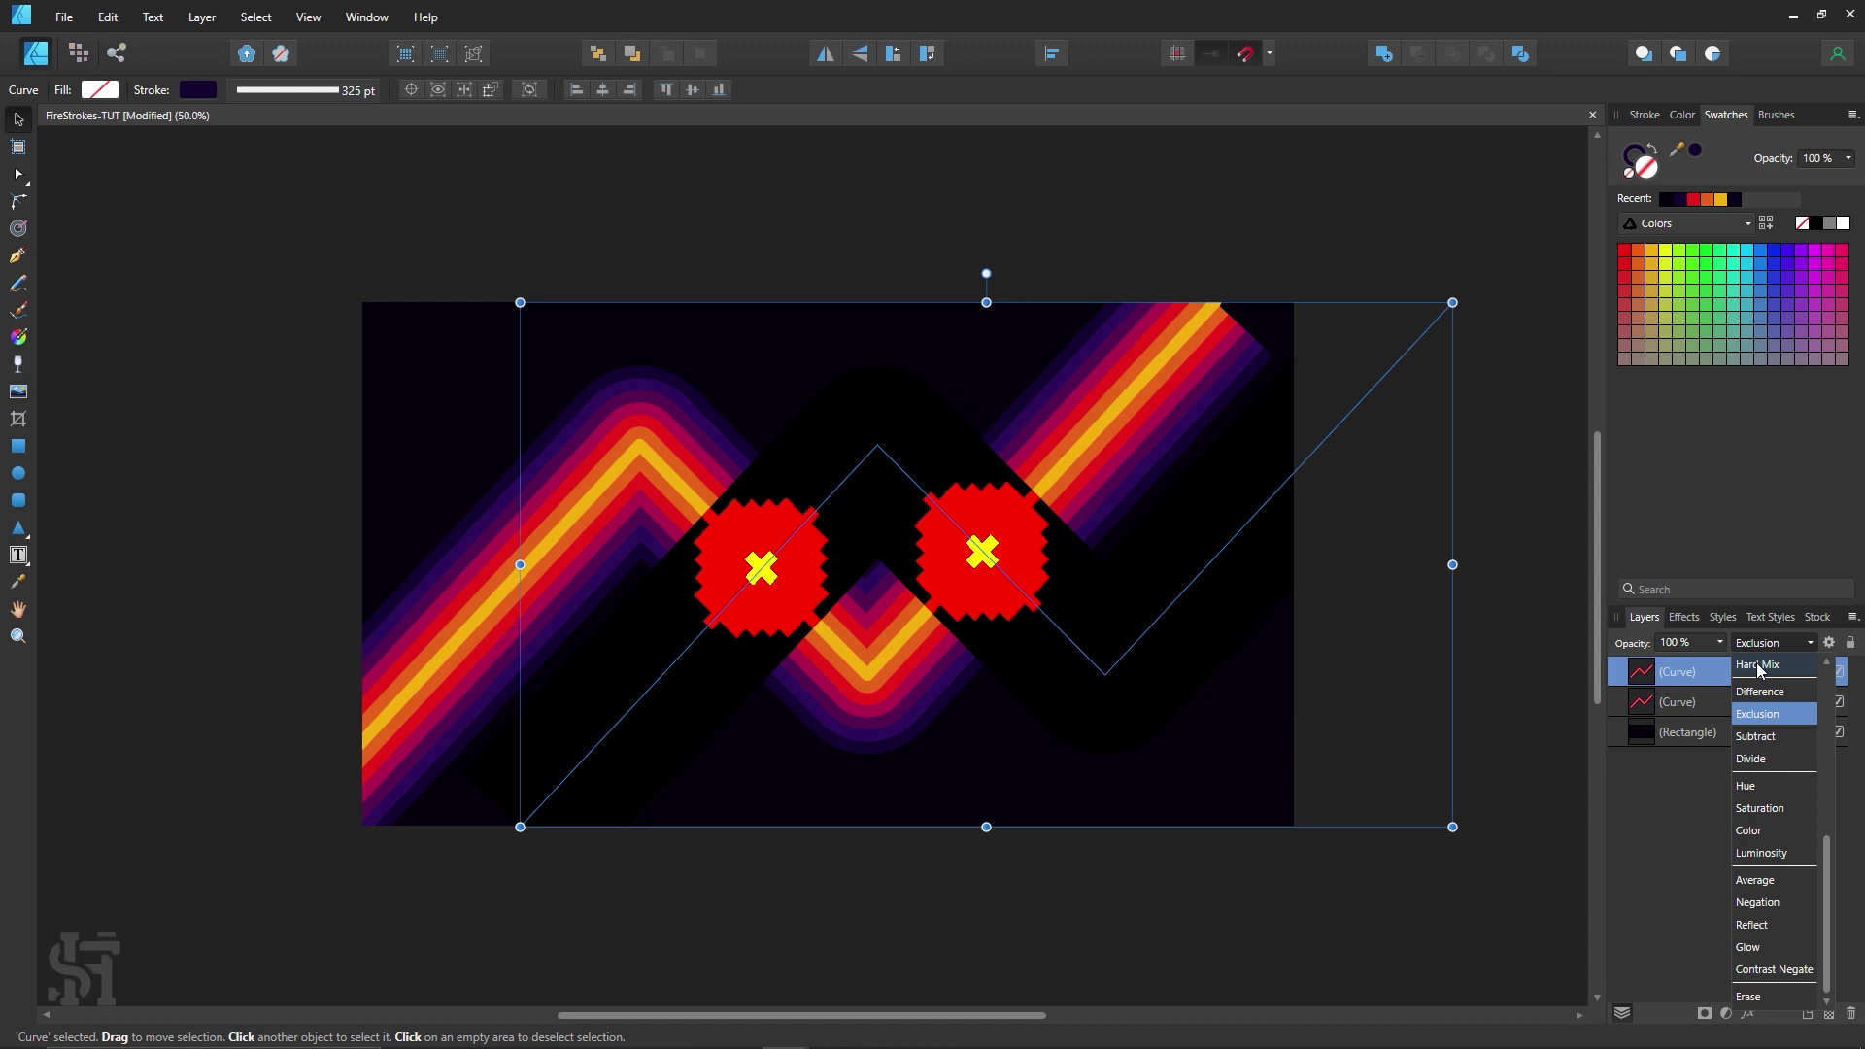
{"action": "scroll", "coordinate": [1762, 670], "scroll_direction": "up", "scroll_amount": 3}
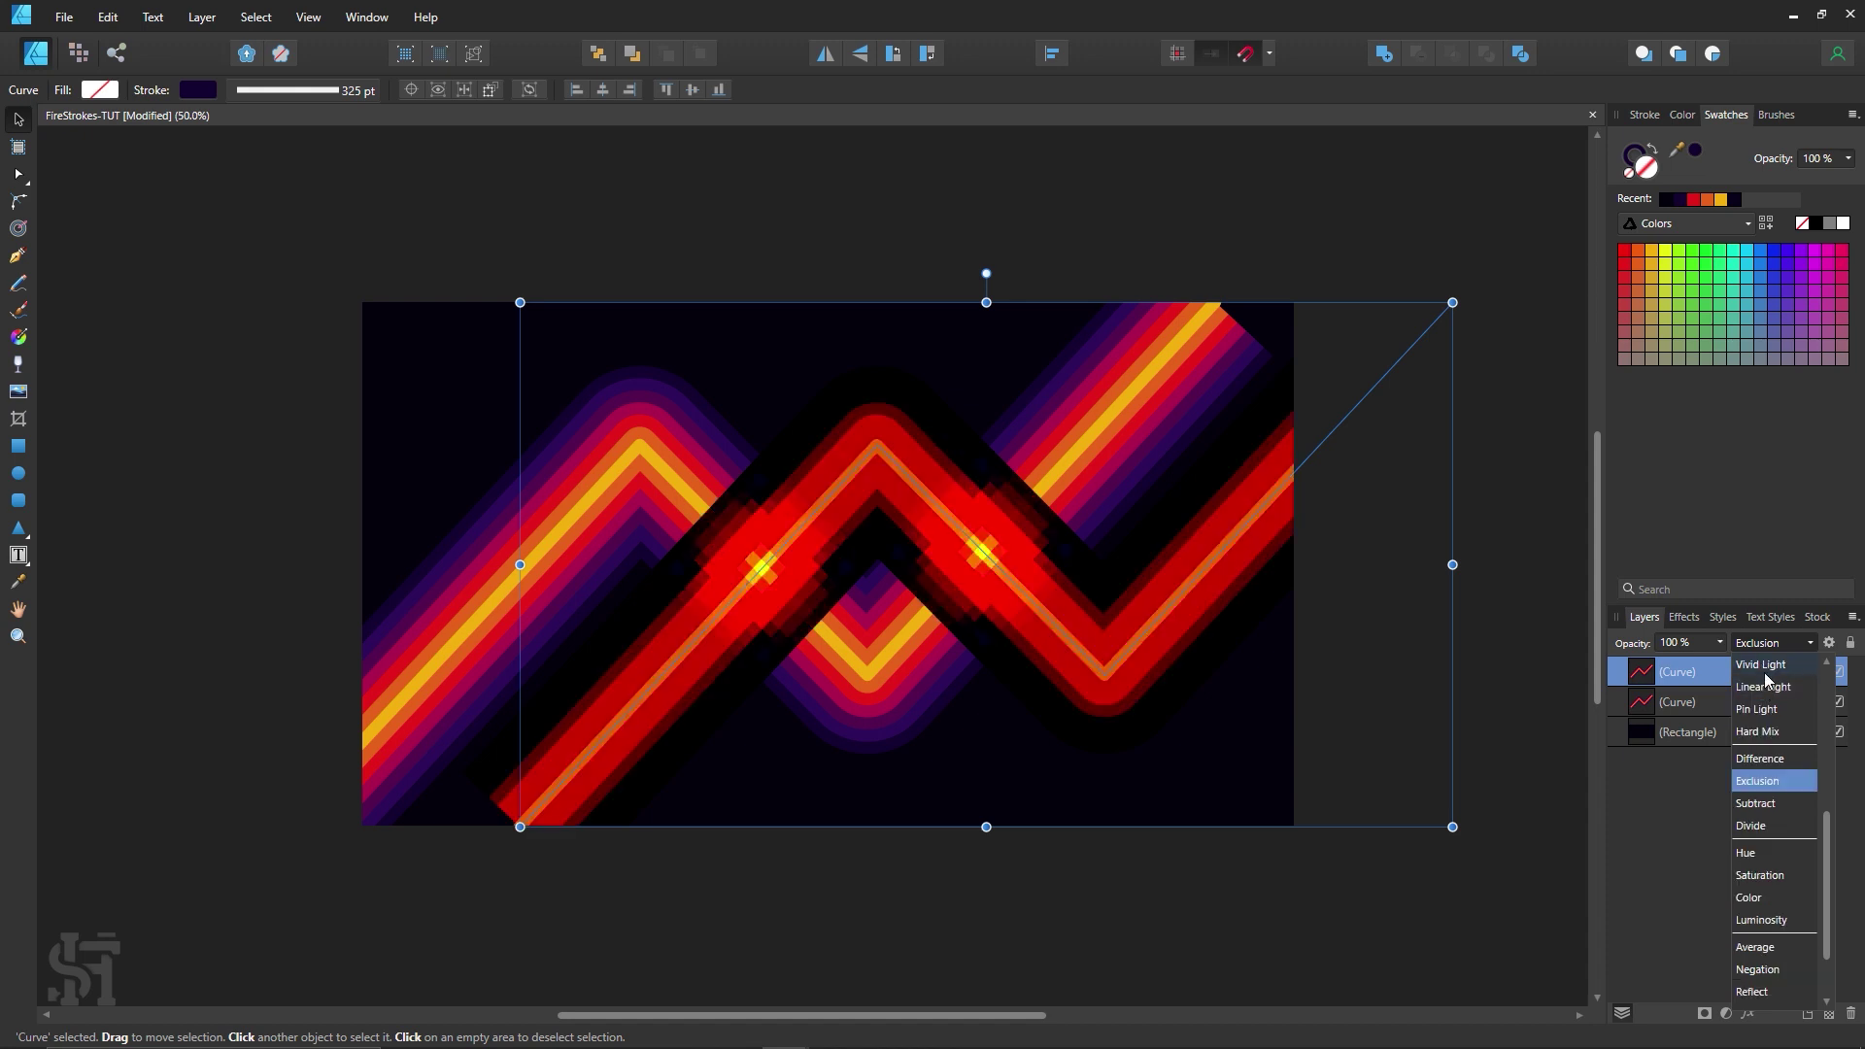
{"action": "scroll", "coordinate": [1766, 679], "scroll_direction": "up", "scroll_amount": 5}
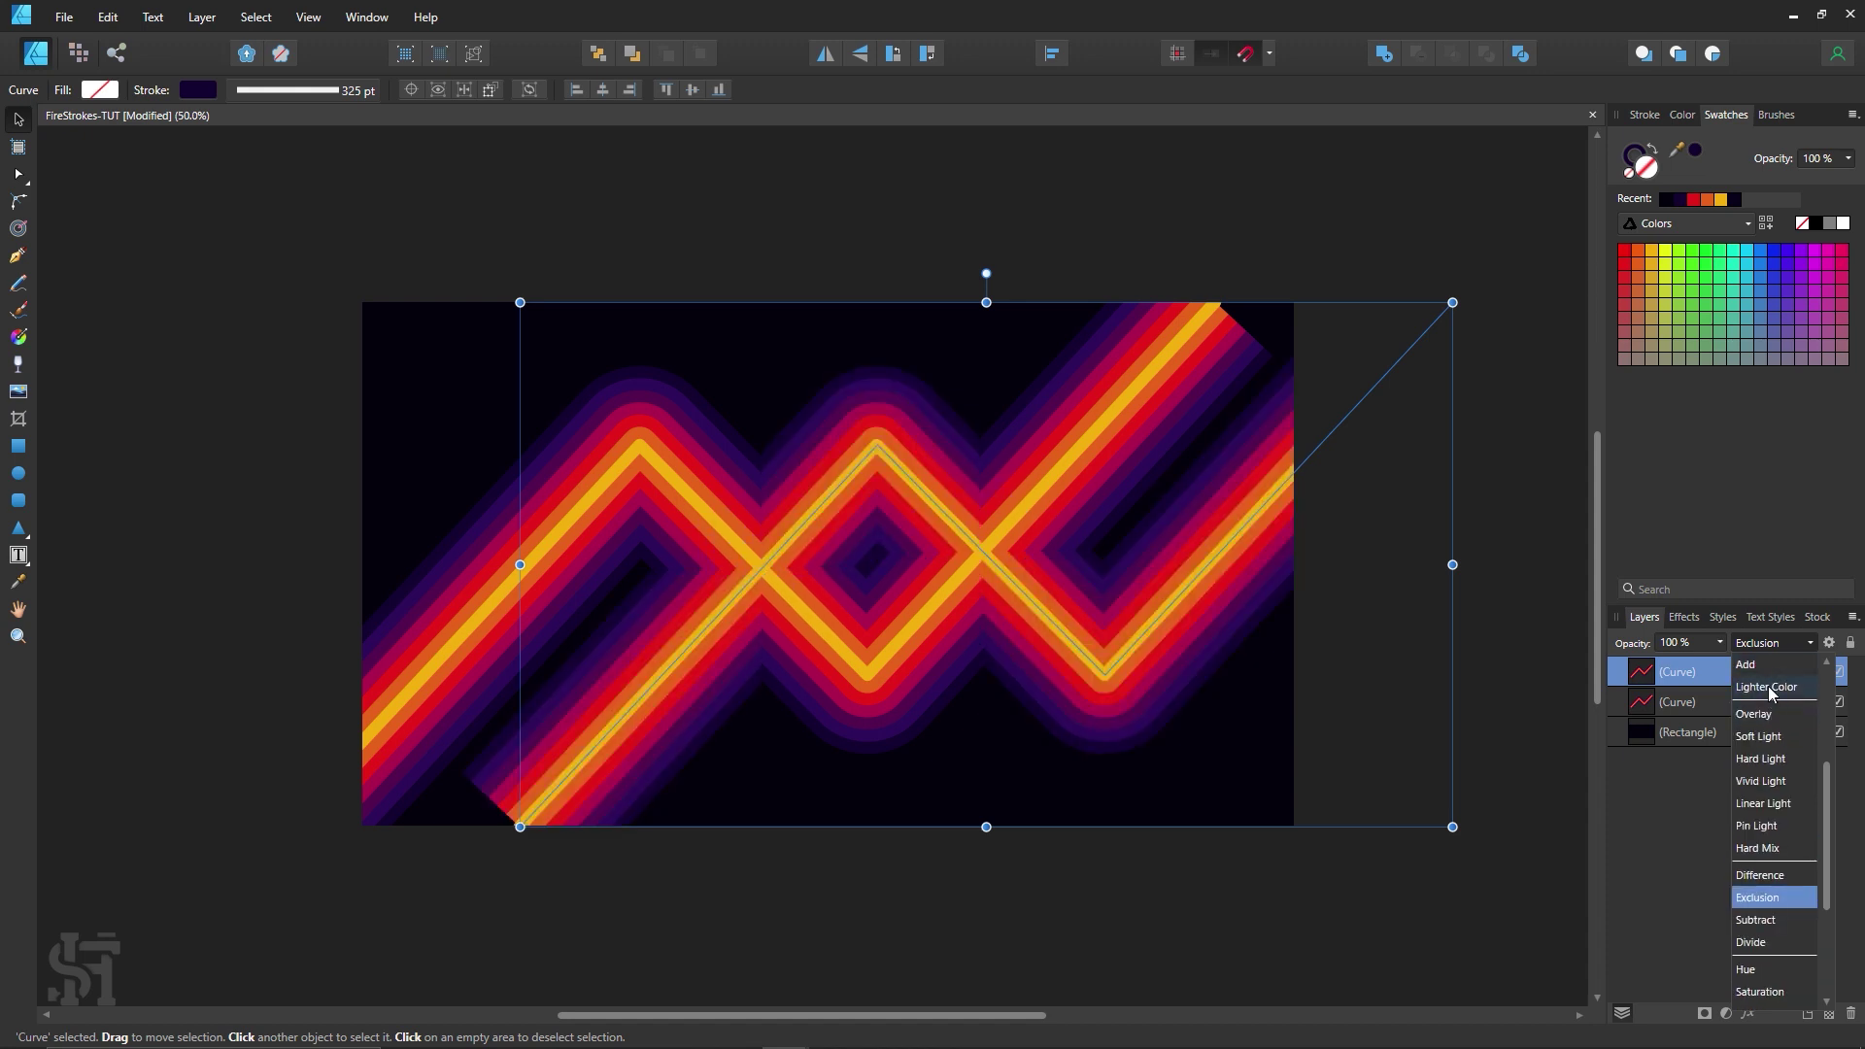
{"action": "left_click", "coordinate": [1769, 692]}
{"action": "left_click", "coordinate": [808, 902]}
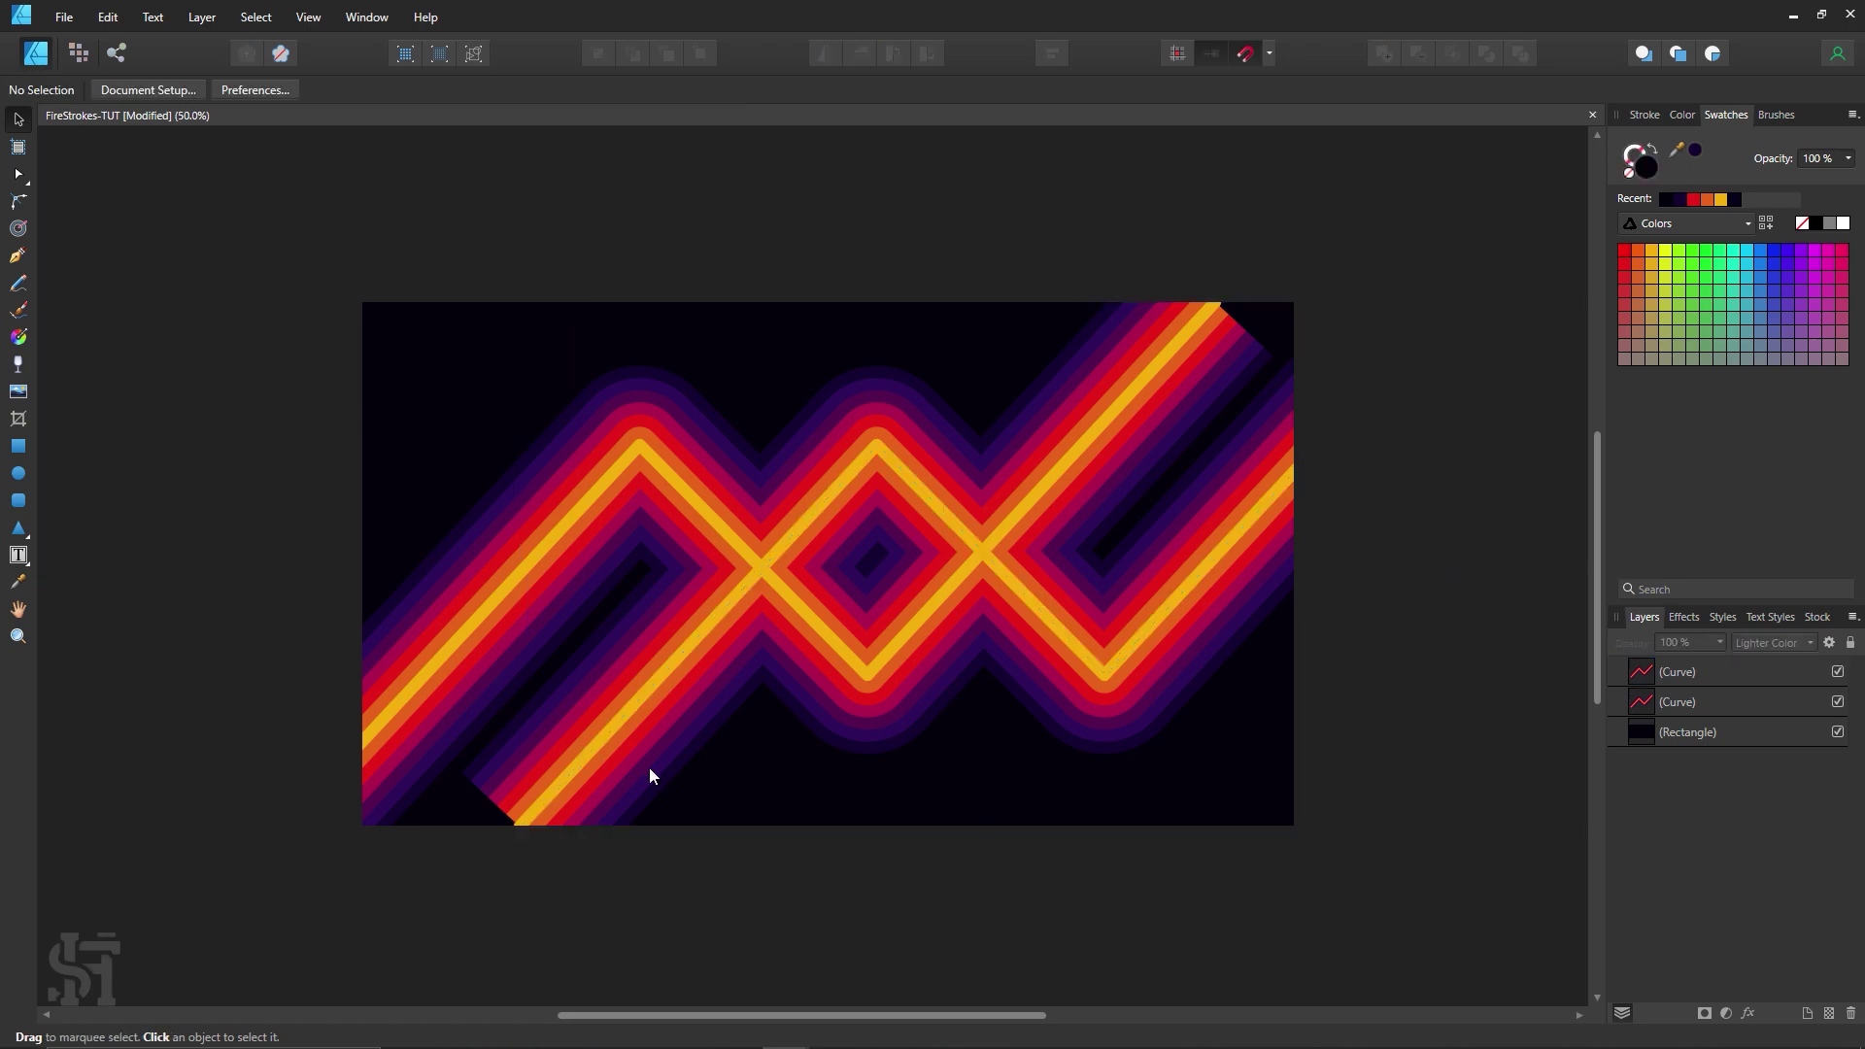
Step: Extend the front zigzag's lower-left end and the rear zigzag's upper-right end diagonally past the canvas edges to hide their cut ends, and deselect
{"action": "left_click", "coordinate": [18, 174]}
{"action": "left_click", "coordinate": [496, 848]}
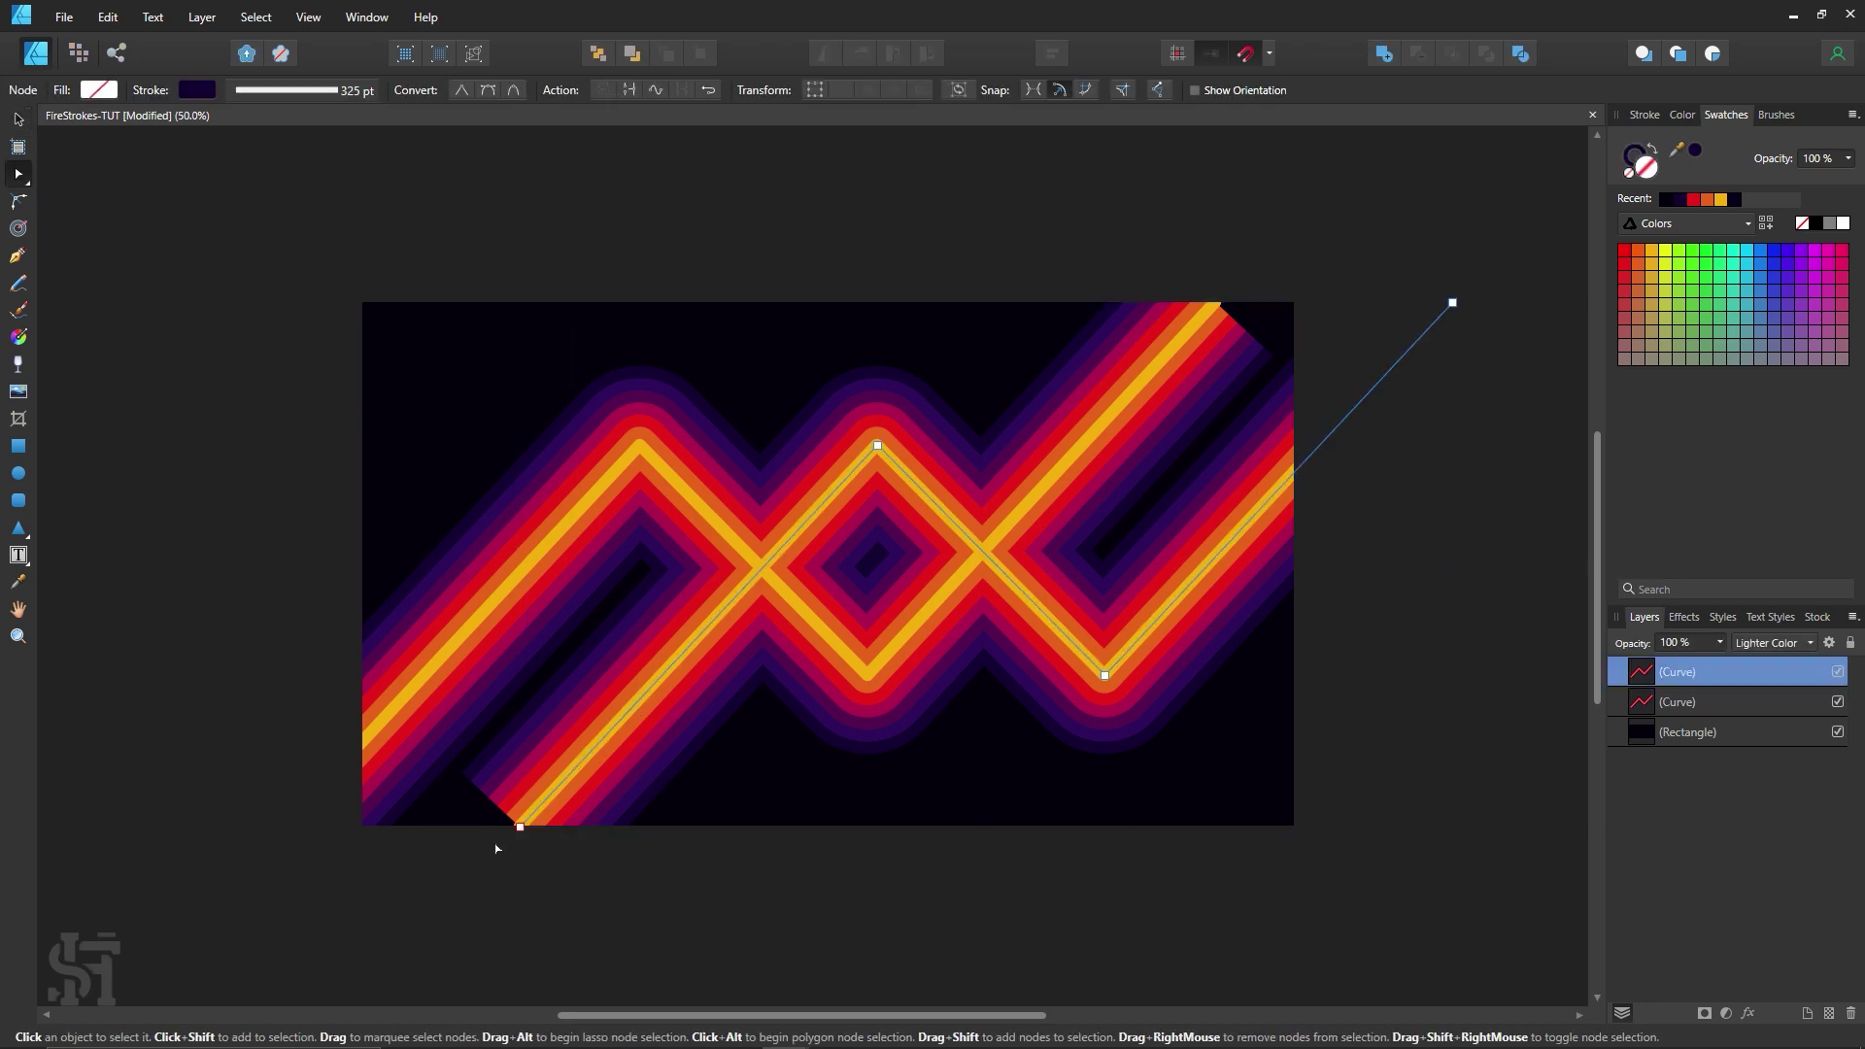
{"action": "left_click_drag", "start_coordinate": [522, 832], "coordinate": [457, 891]}
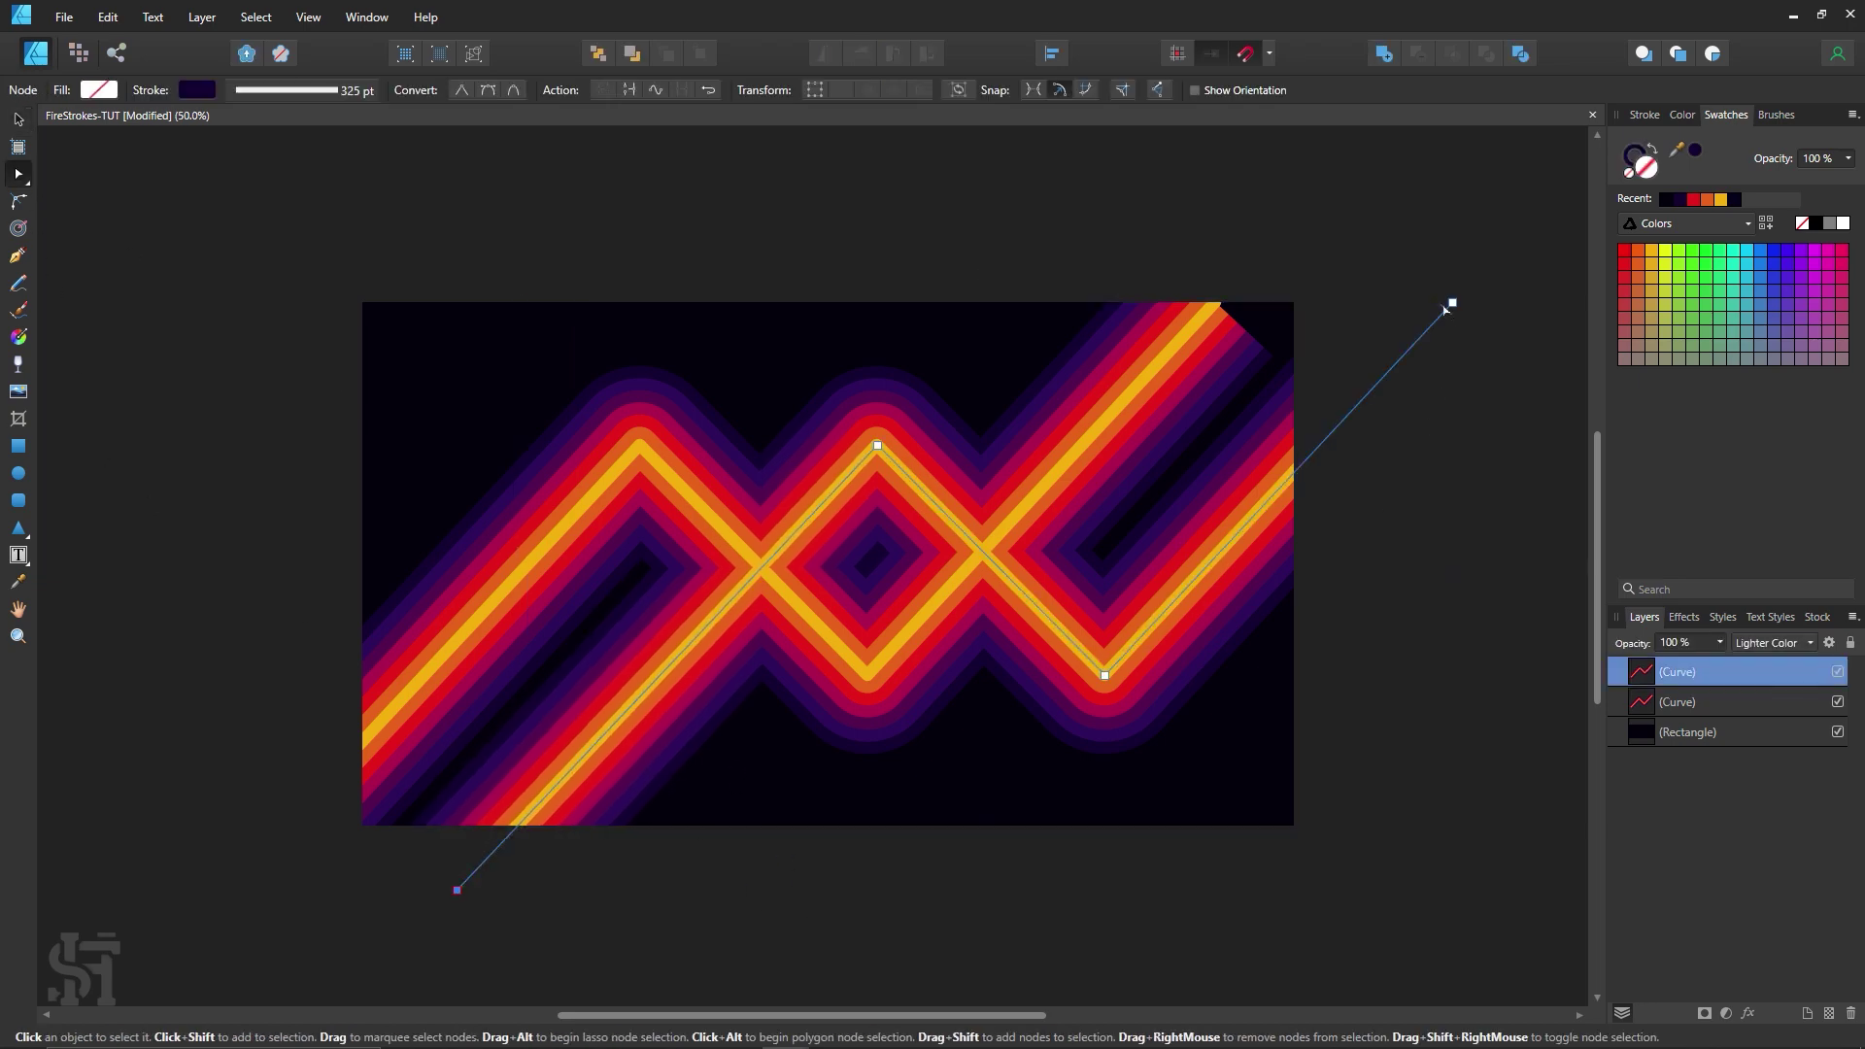
{"action": "left_click", "coordinate": [1146, 334]}
{"action": "left_click_drag", "start_coordinate": [1216, 304], "coordinate": [1335, 183]}
{"action": "left_click", "coordinate": [1183, 201]}
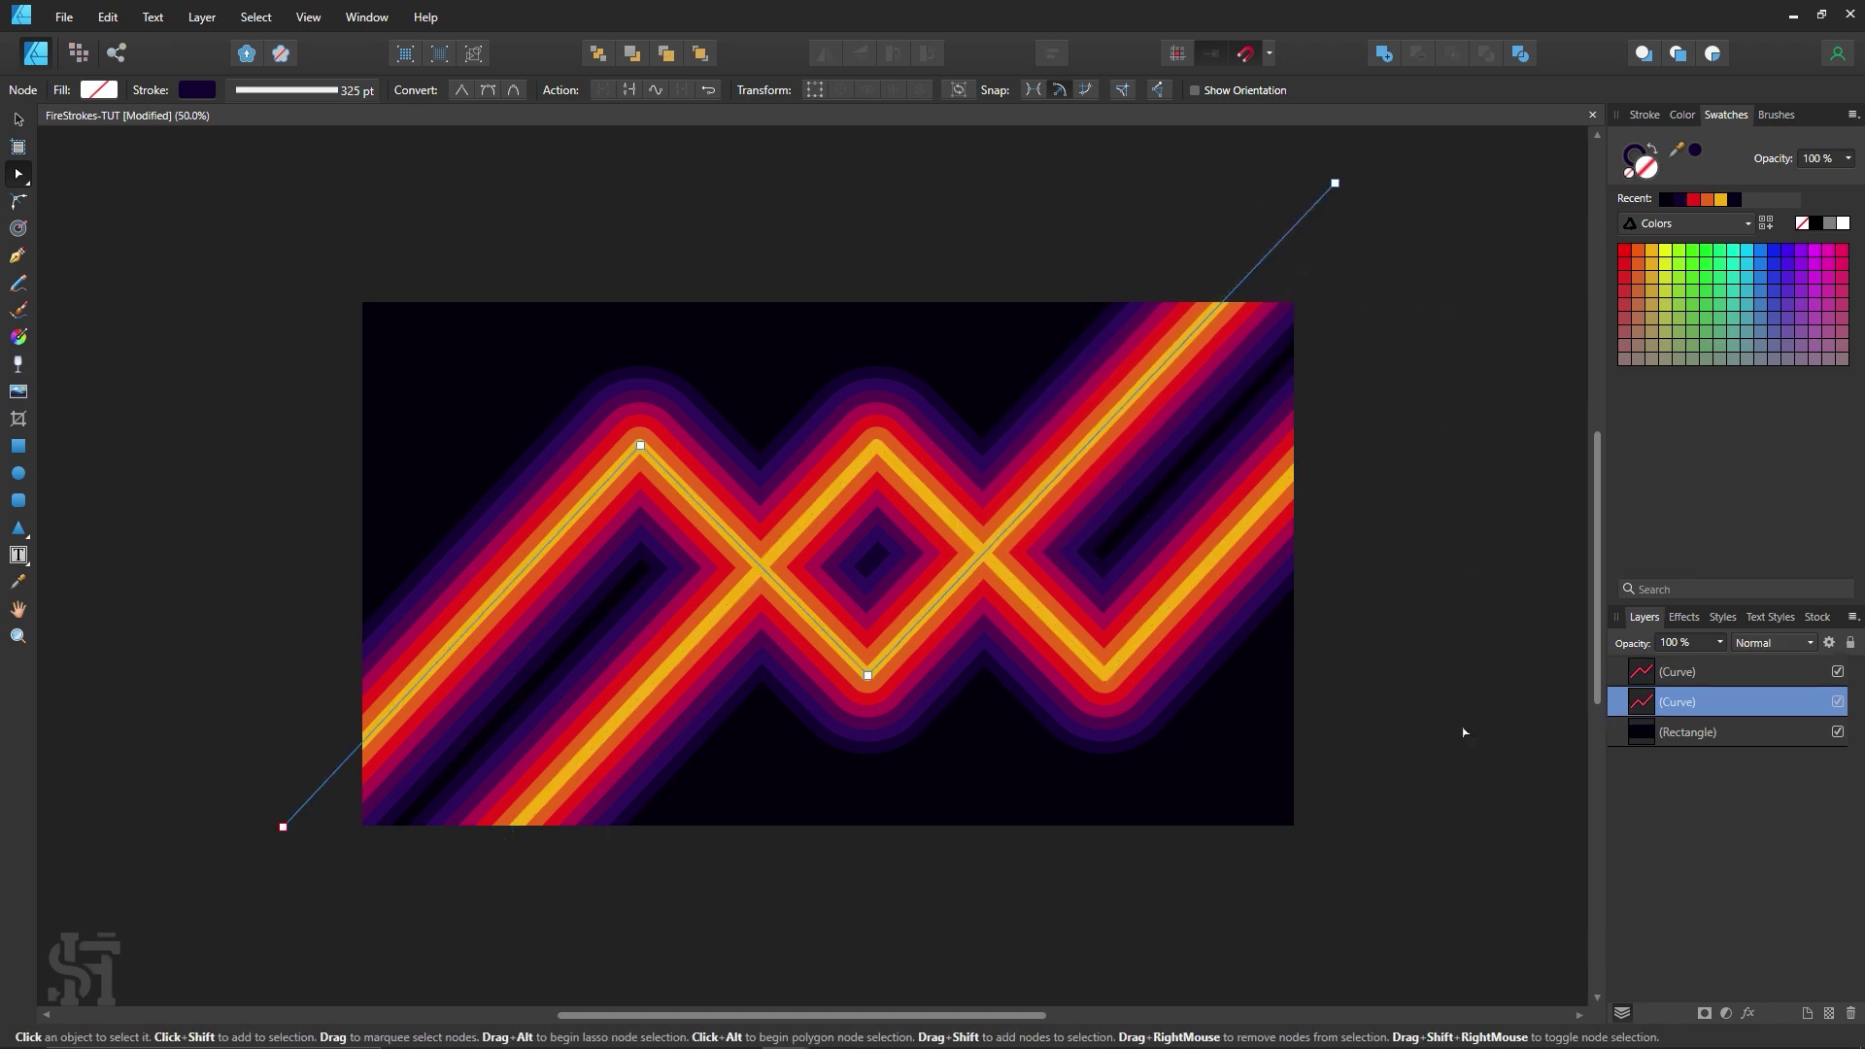
{"action": "left_click", "coordinate": [1515, 841]}
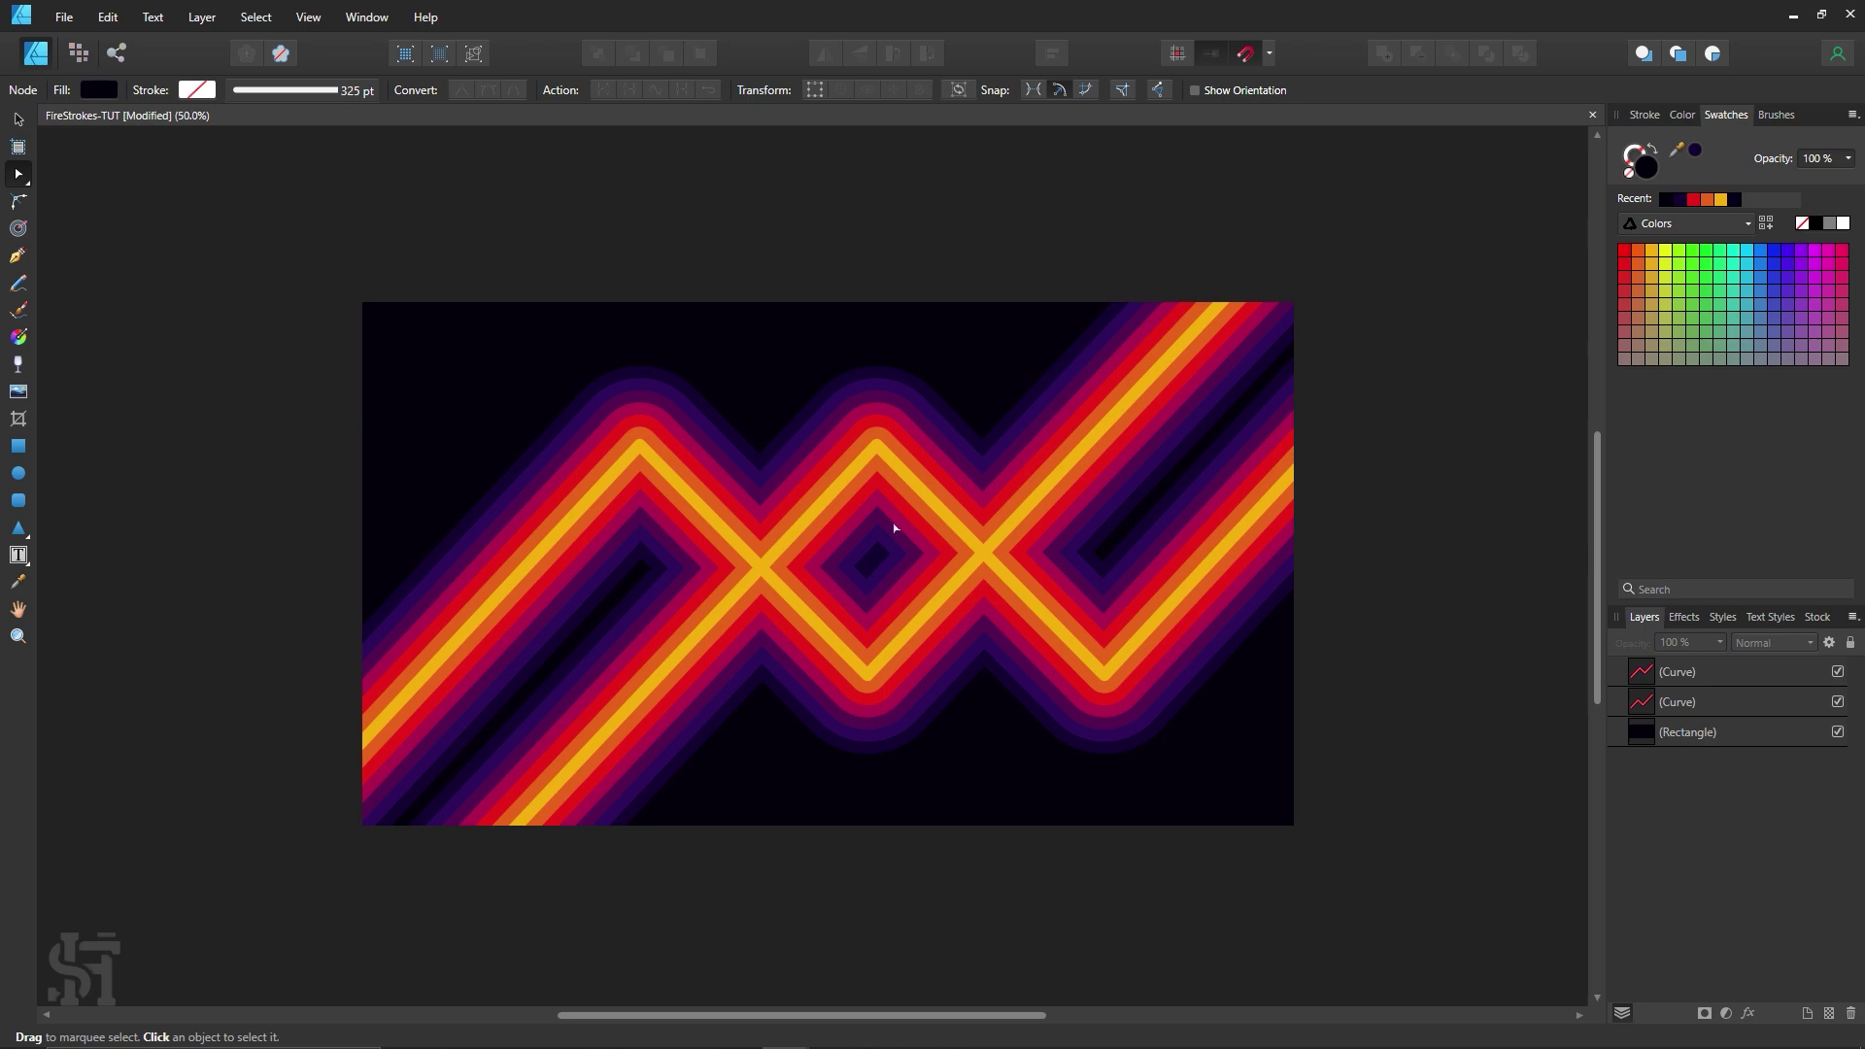
Step: Move the front zigzag curve slightly straight up and deselect it
{"action": "left_click", "coordinate": [19, 121]}
{"action": "left_click", "coordinate": [670, 664]}
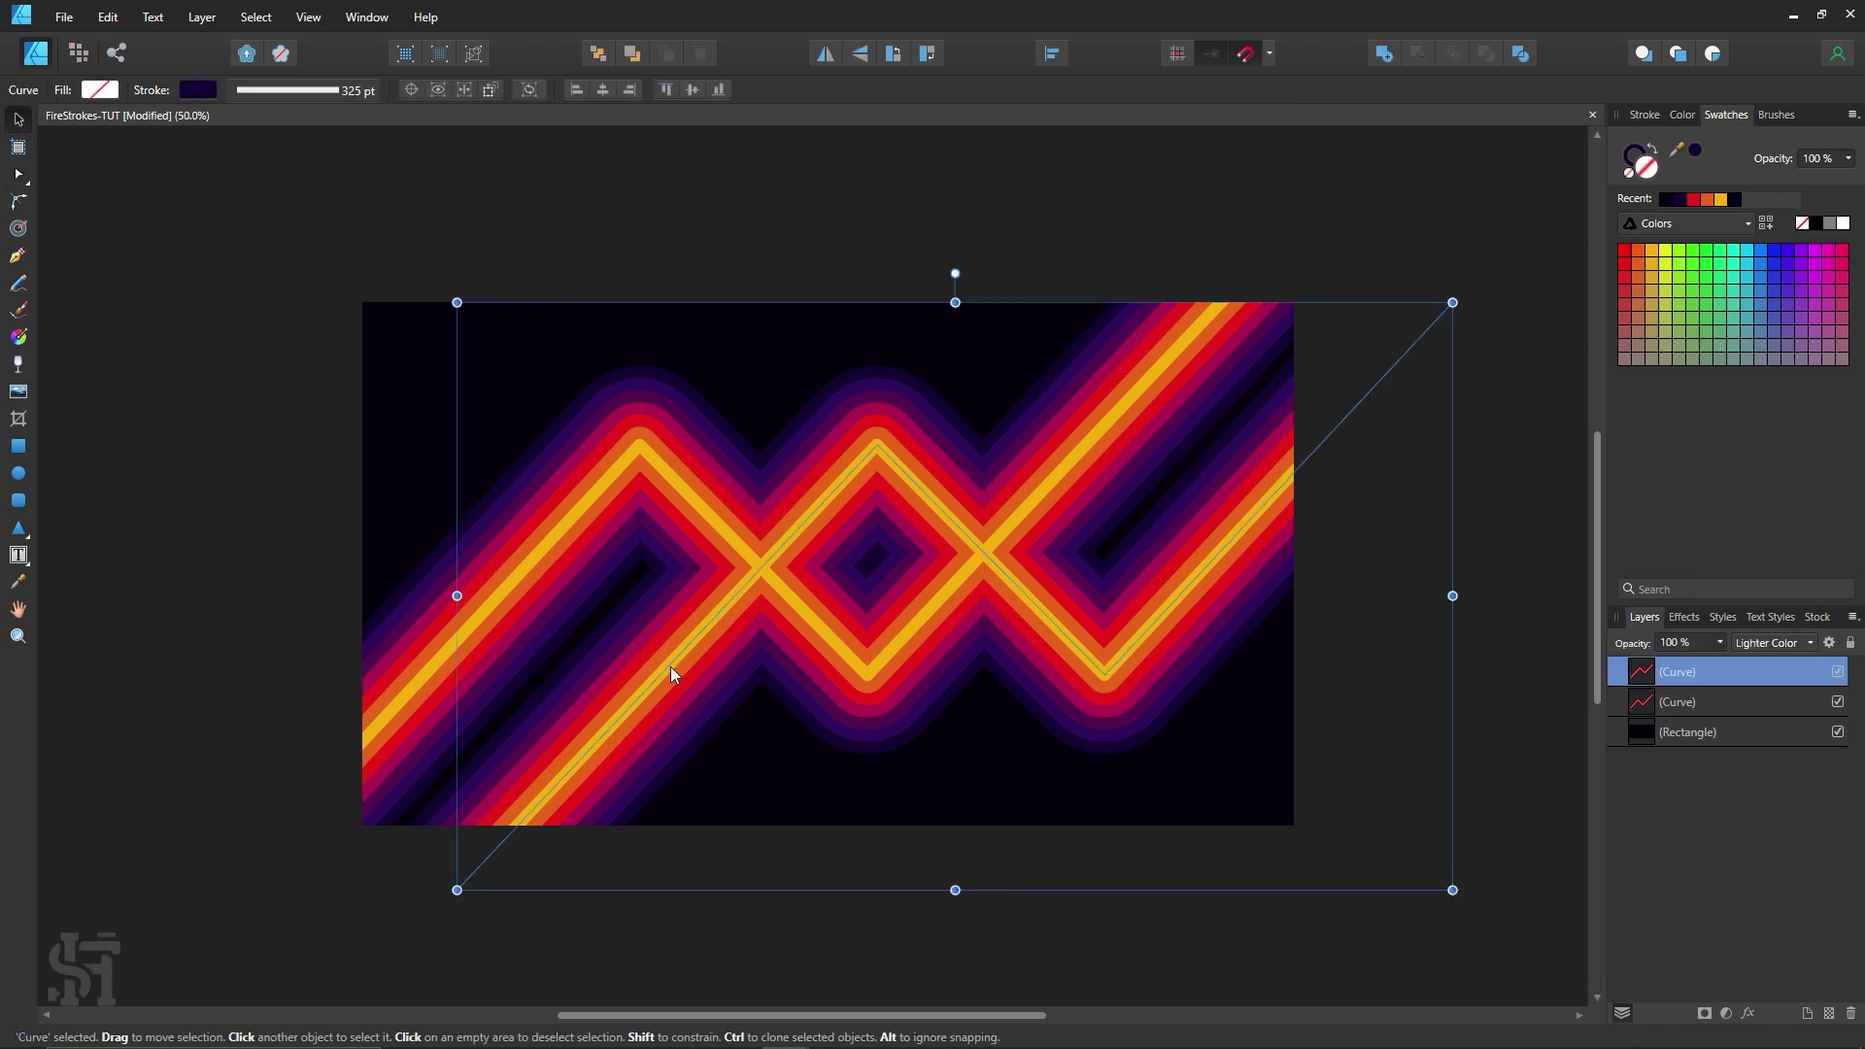
{"action": "mouse_move", "coordinate": [671, 667]}
{"action": "left_mouse_down"}
{"action": "mouse_move", "coordinate": [616, 741]}
{"action": "mouse_move", "coordinate": [678, 765]}
{"action": "mouse_move", "coordinate": [837, 650]}
{"action": "mouse_move", "coordinate": [587, 511]}
{"action": "mouse_move", "coordinate": [608, 709]}
{"action": "mouse_move", "coordinate": [645, 617]}
{"action": "mouse_move", "coordinate": [639, 643]}
{"action": "mouse_move", "coordinate": [459, 651]}
{"action": "mouse_move", "coordinate": [732, 630]}
{"action": "mouse_move", "coordinate": [669, 626]}
{"action": "mouse_move", "coordinate": [670, 643]}
{"action": "left_mouse_up"}
{"action": "left_click", "coordinate": [872, 942]}
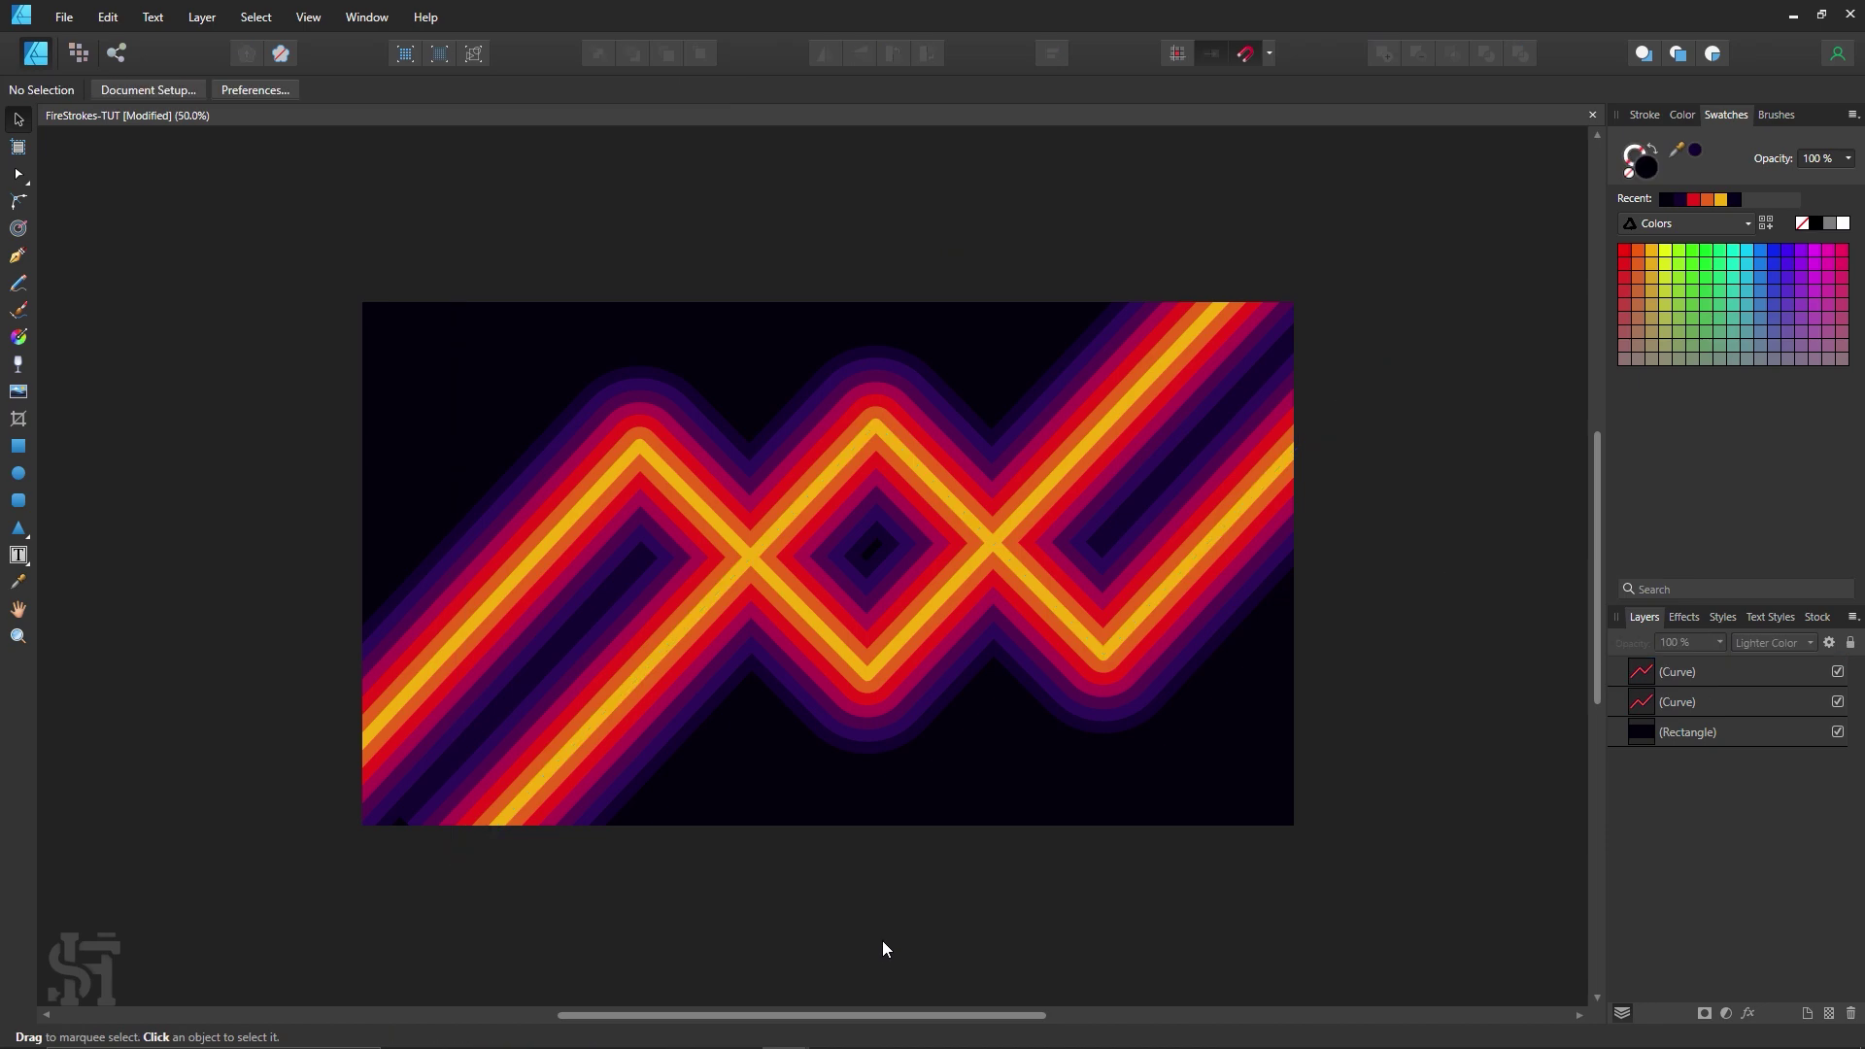
Step: Delete the duplicated front zigzag curve, keeping only the original zigzag over the background
{"action": "left_click", "coordinate": [620, 708]}
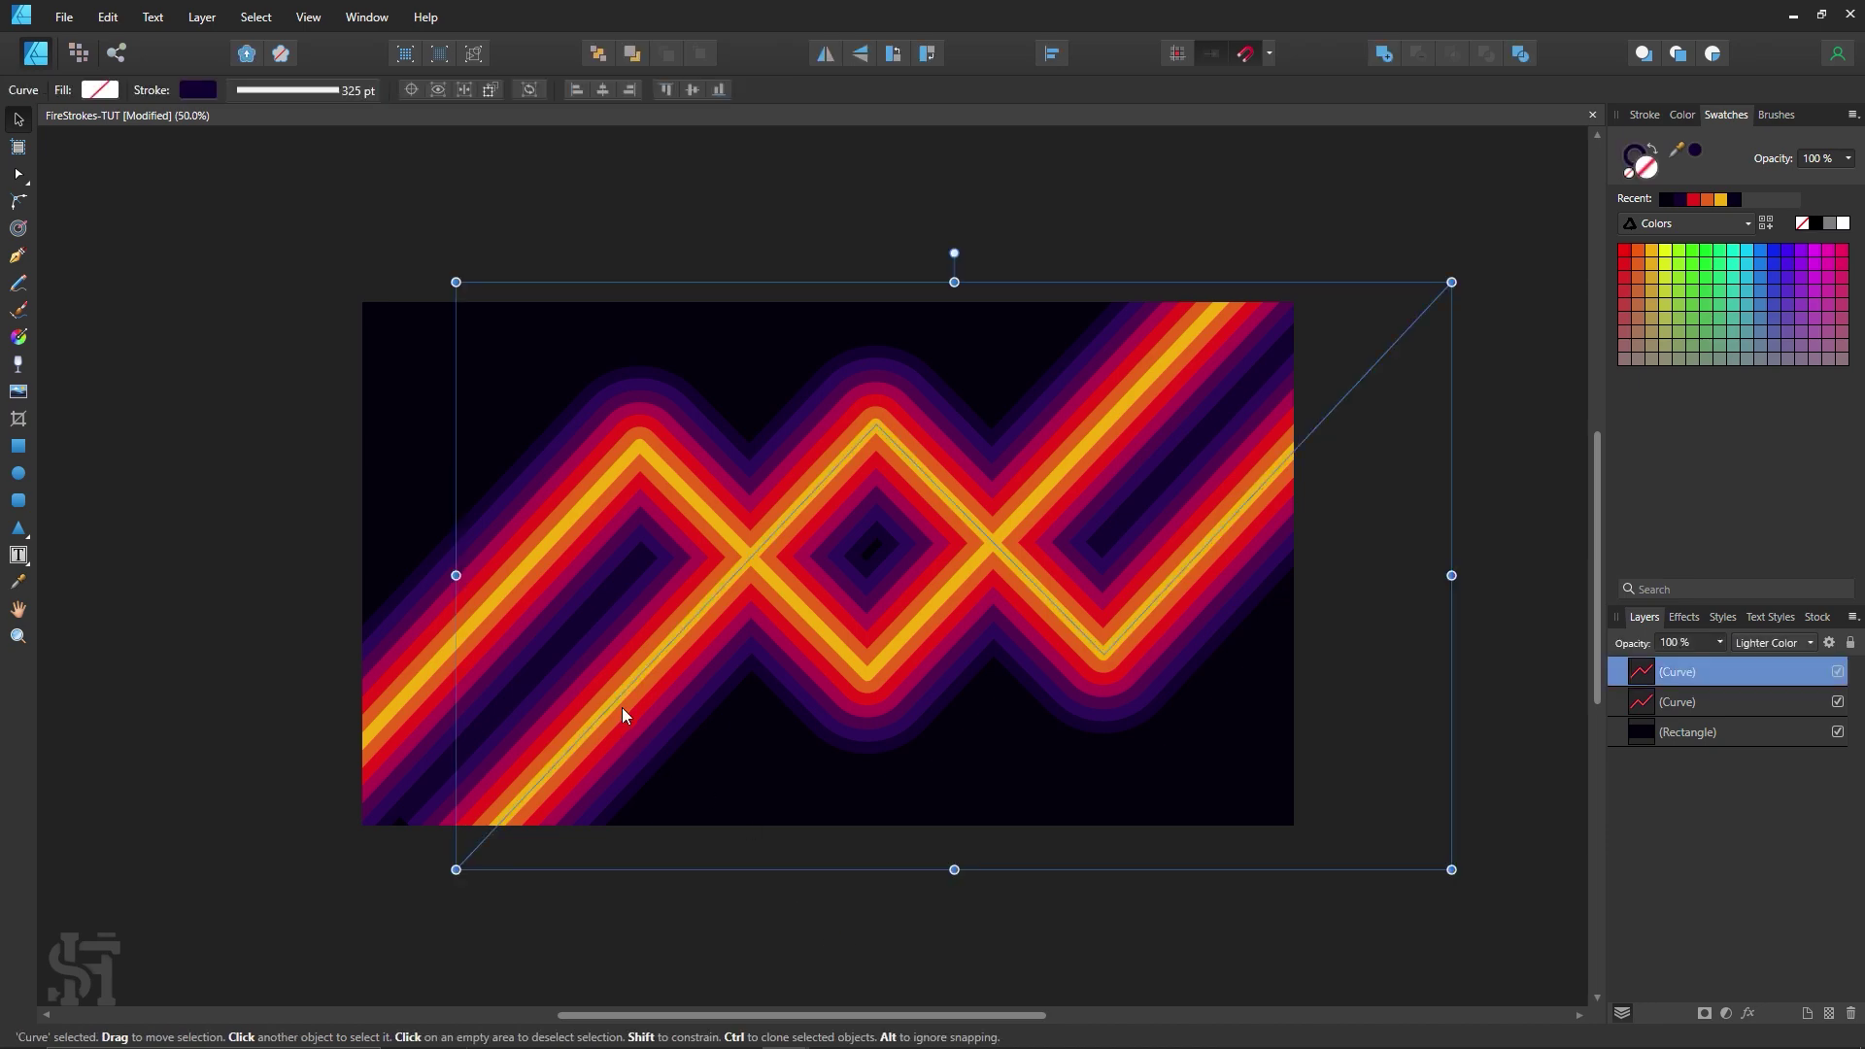
{"action": "key", "text": "Delete"}
{"action": "left_click", "coordinate": [655, 879]}
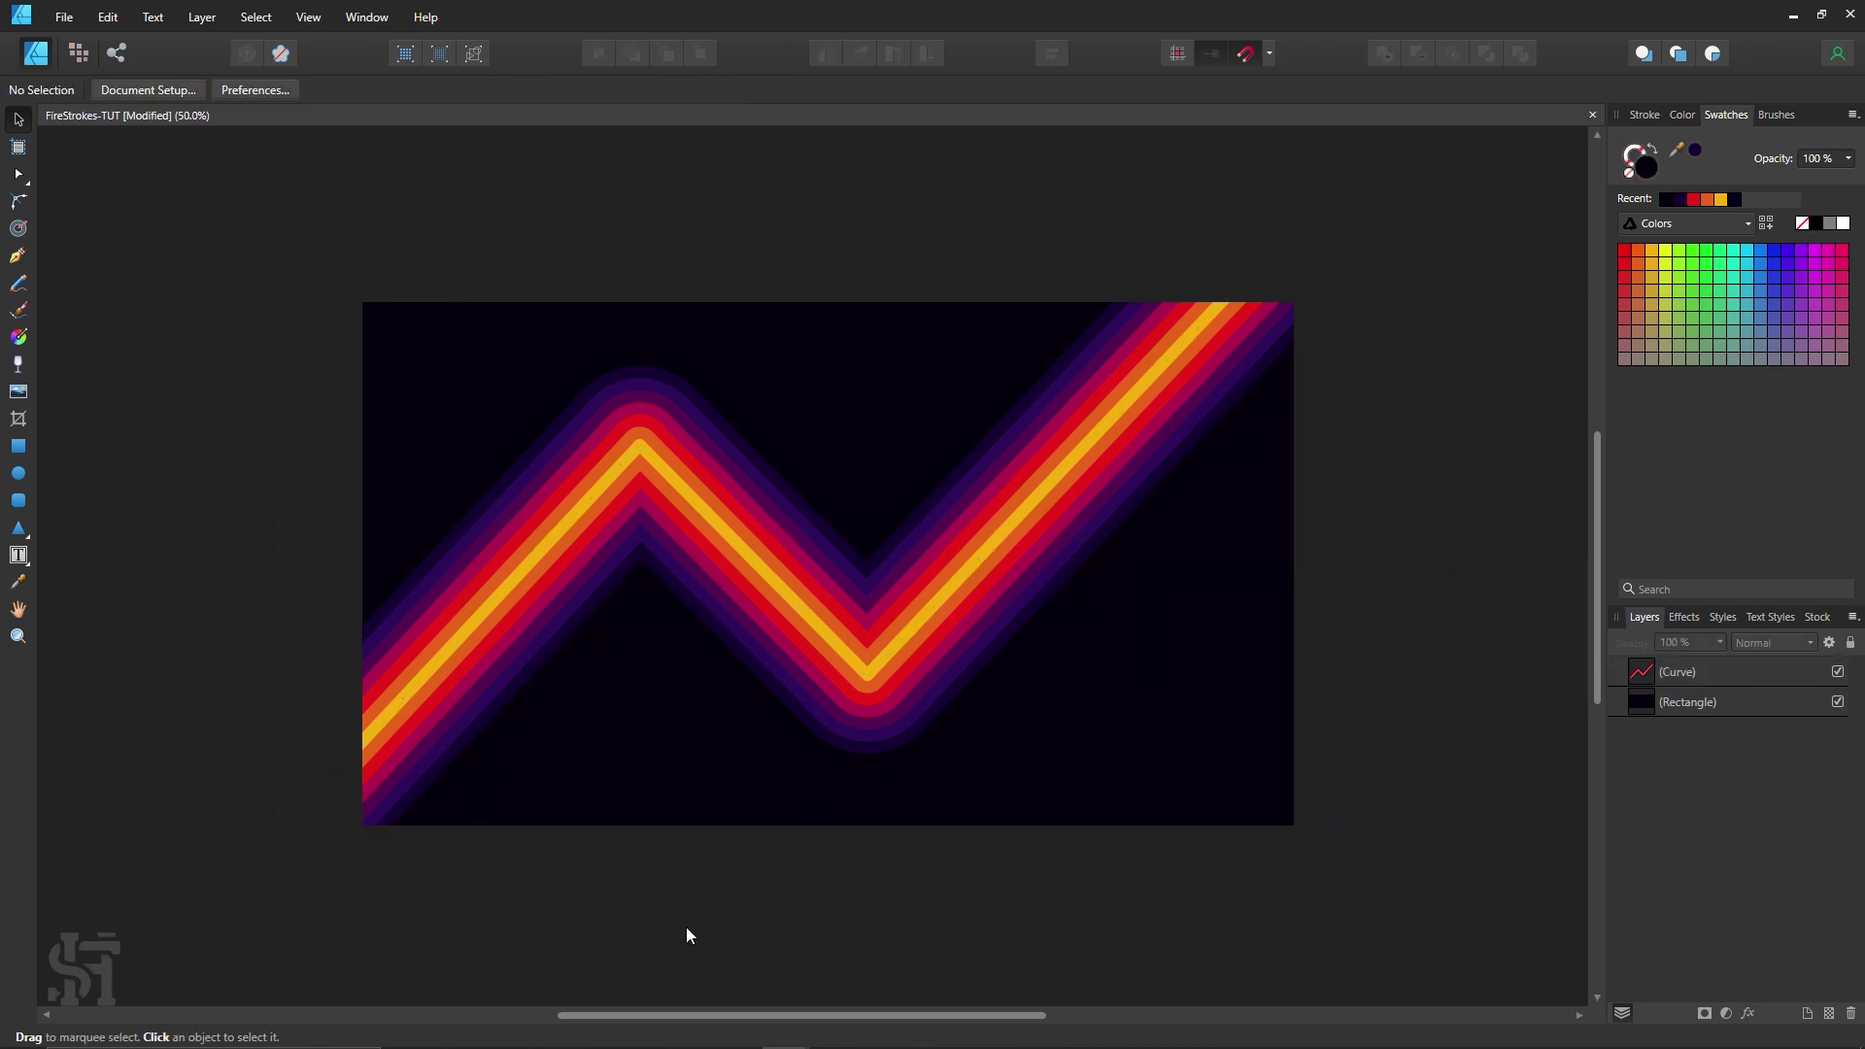